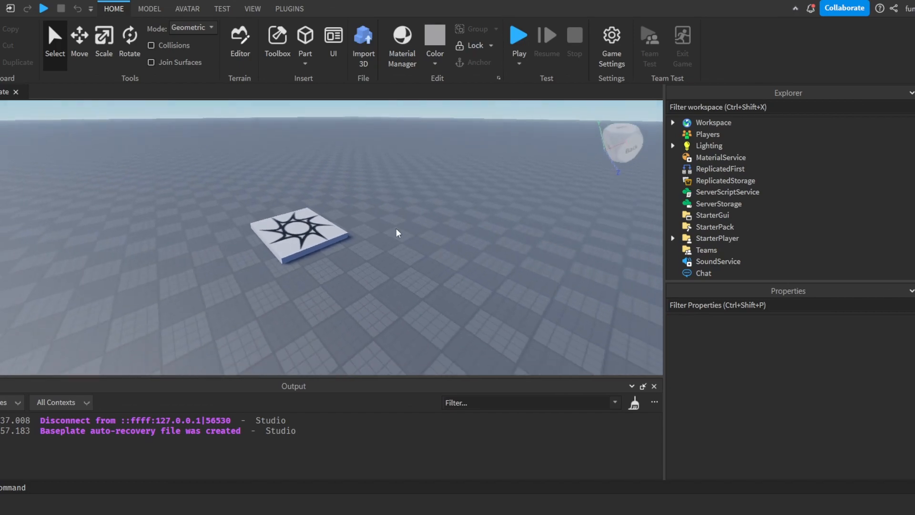
# - Insert a part near the spawn location and scale it up into a large flat floor slab
pyautogui.click(300, 233)
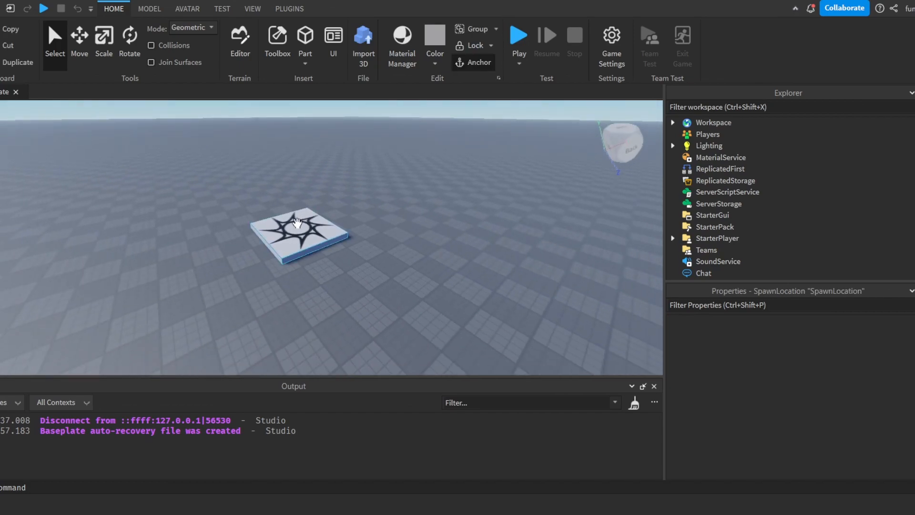
pyautogui.press('f')
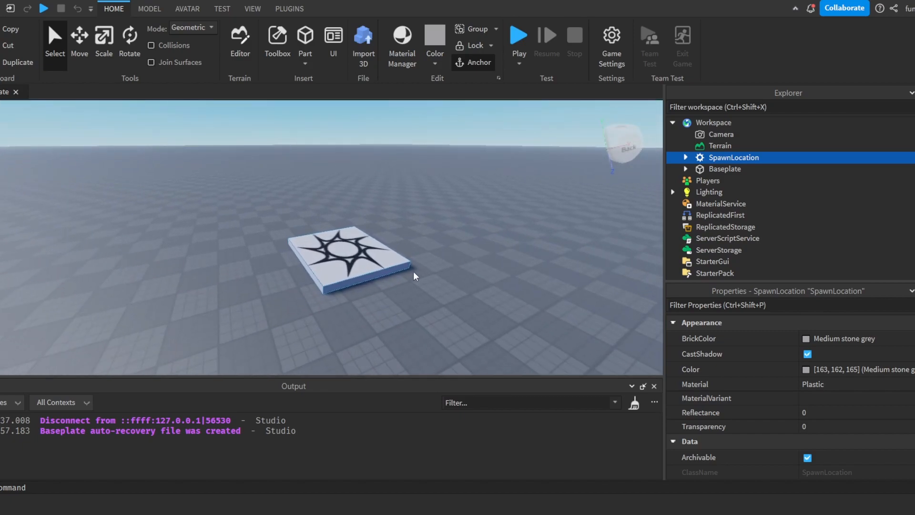
pyautogui.moveTo(424, 241); pyautogui.dragTo(274, 166, button='right')
pyautogui.click(299, 44)
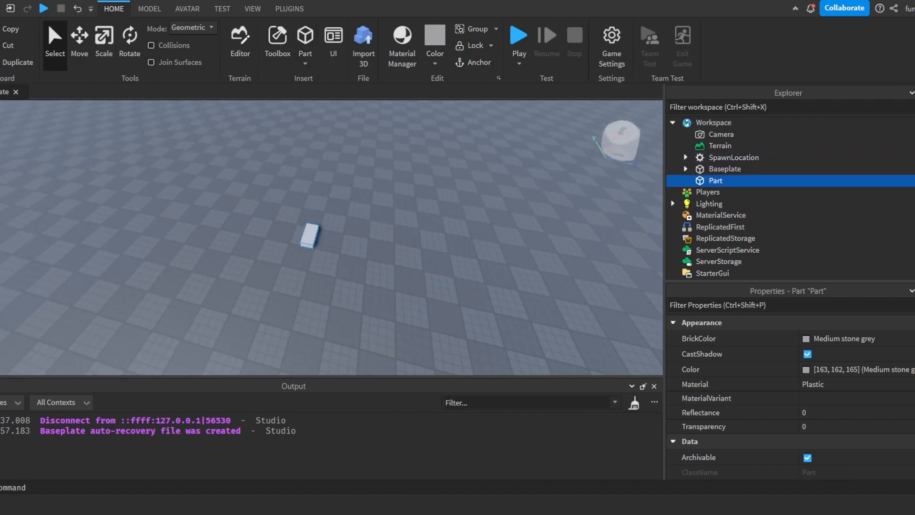
pyautogui.moveTo(361, 228); pyautogui.dragTo(362, 227, button='right')
pyautogui.click(107, 41)
pyautogui.moveTo(370, 232); pyautogui.dragTo(560, 333)
pyautogui.moveTo(415, 288); pyautogui.dragTo(374, 355)
pyautogui.moveTo(388, 269); pyautogui.dragTo(365, 258, button='right')
pyautogui.moveTo(363, 255); pyautogui.dragTo(463, 351)
# - Add an R15 Block Rig dummy with the Rig Builder and place it on the slab
pyautogui.click(289, 8)
pyautogui.moveTo(394, 213); pyautogui.dragTo(420, 175, button='right')
pyautogui.click(188, 8)
pyautogui.click(339, 45)
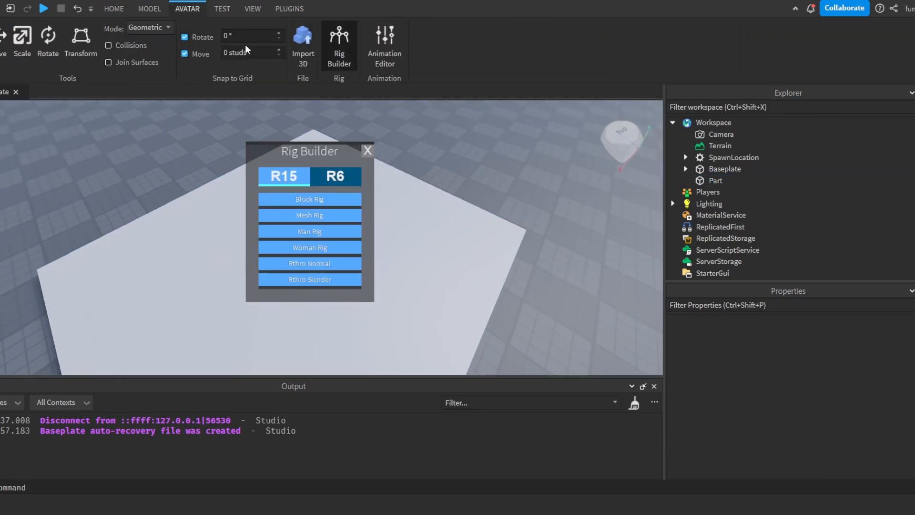
pyautogui.click(309, 201)
pyautogui.moveTo(301, 233); pyautogui.dragTo(298, 228)
pyautogui.moveTo(488, 218); pyautogui.dragTo(485, 218, button='right')
# - Adjust the slab's width and reposition the dummy on it
pyautogui.click(460, 215)
pyautogui.moveTo(403, 215); pyautogui.dragTo(316, 158, button='right')
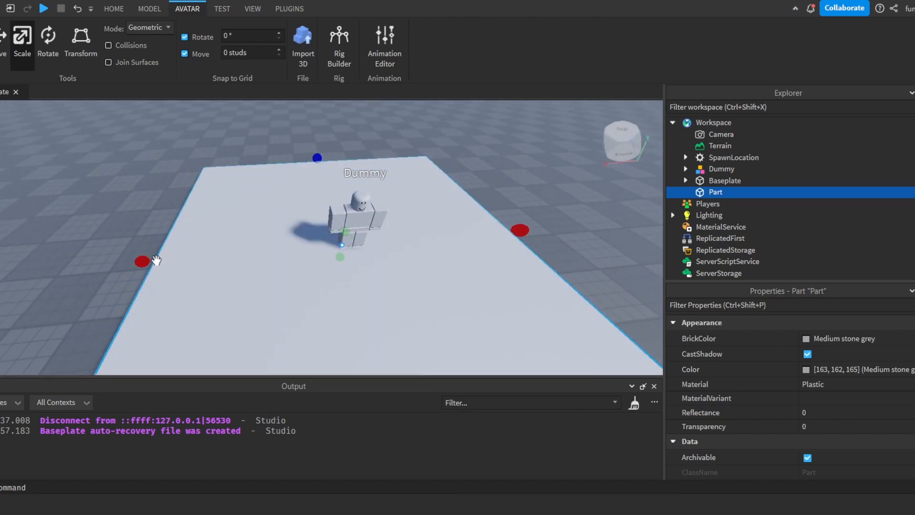
pyautogui.moveTo(145, 261); pyautogui.dragTo(135, 264)
pyautogui.moveTo(350, 218); pyautogui.dragTo(340, 240)
pyautogui.moveTo(339, 240); pyautogui.dragTo(365, 242, button='right')
pyautogui.moveTo(311, 249); pyautogui.dragTo(333, 285)
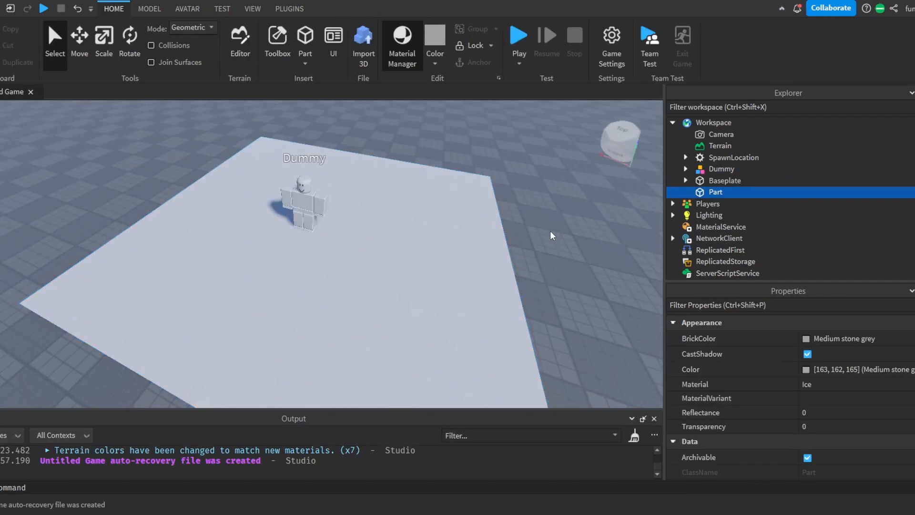
# - Delete the plain slab and insert a Studded Part from the Toolbox beside the dummy
pyautogui.press('Delete')
pyautogui.moveTo(480, 251); pyautogui.dragTo(481, 250, button='right')
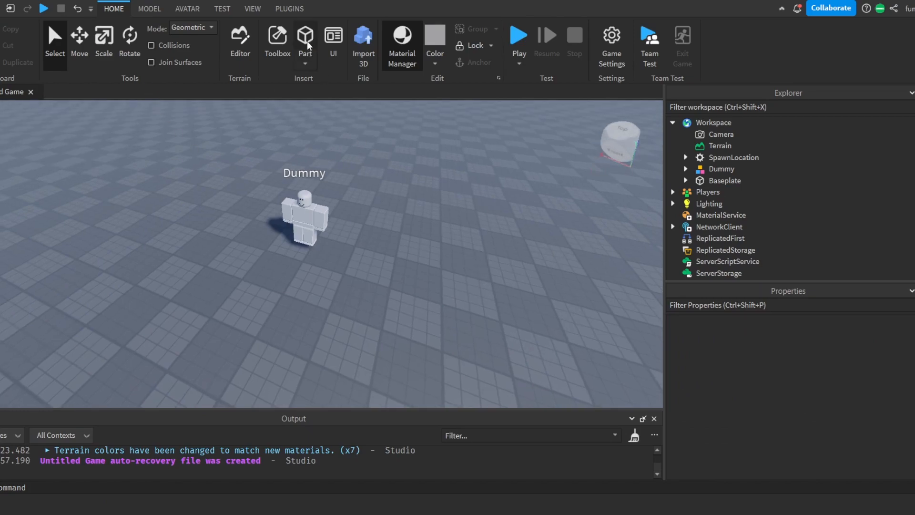
pyautogui.click(279, 40)
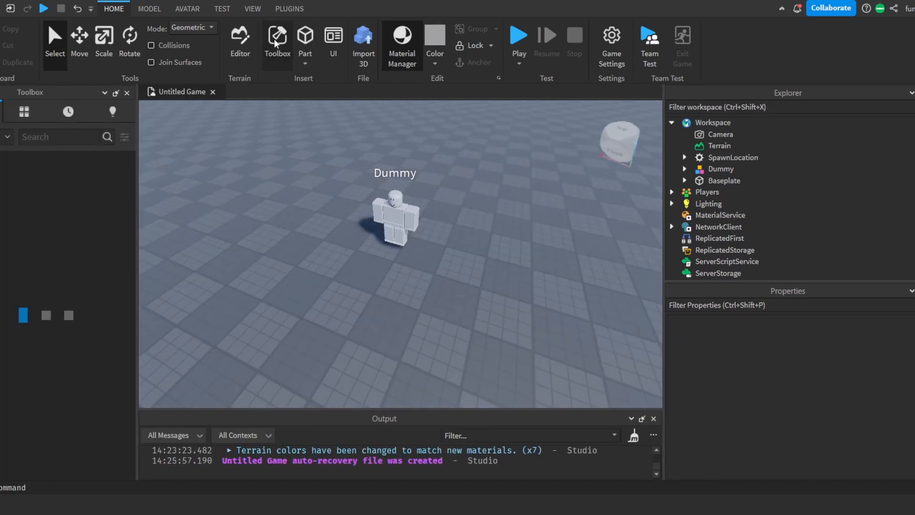
pyautogui.click(52, 134)
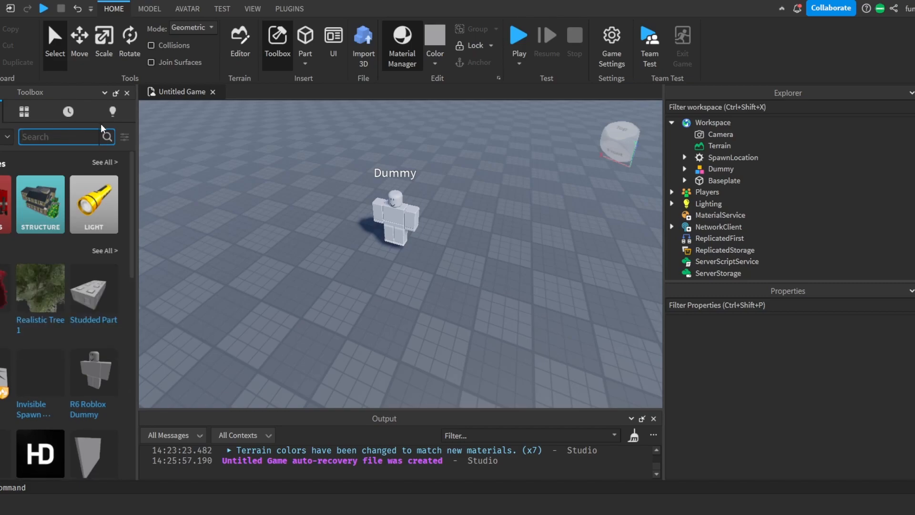
pyautogui.moveTo(87, 297); pyautogui.dragTo(97, 294)
pyautogui.moveTo(318, 258); pyautogui.dragTo(315, 261)
pyautogui.moveTo(315, 261); pyautogui.dragTo(310, 244, button='right')
pyautogui.moveTo(341, 184); pyautogui.dragTo(525, 291)
pyautogui.click(127, 93)
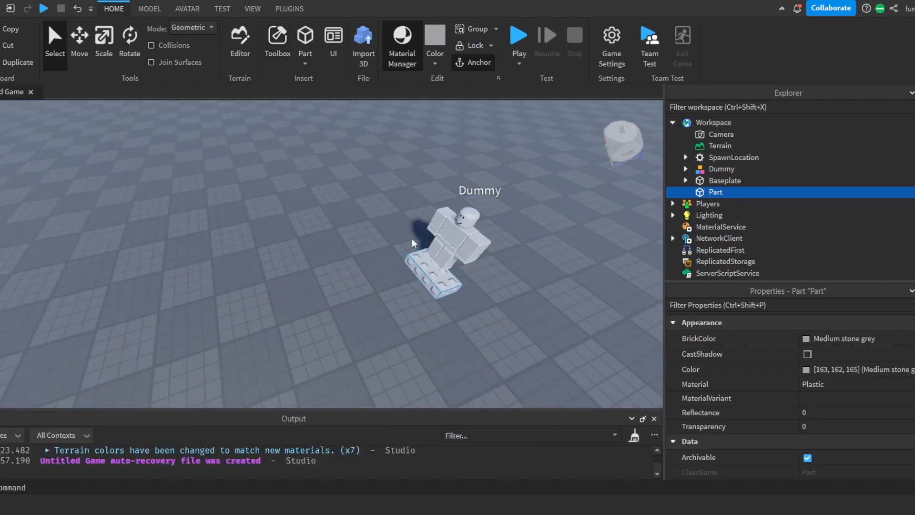
# - Scale the studded part into a large flat floor beneath the dummy
pyautogui.click(99, 36)
pyautogui.moveTo(370, 256); pyautogui.dragTo(273, 322)
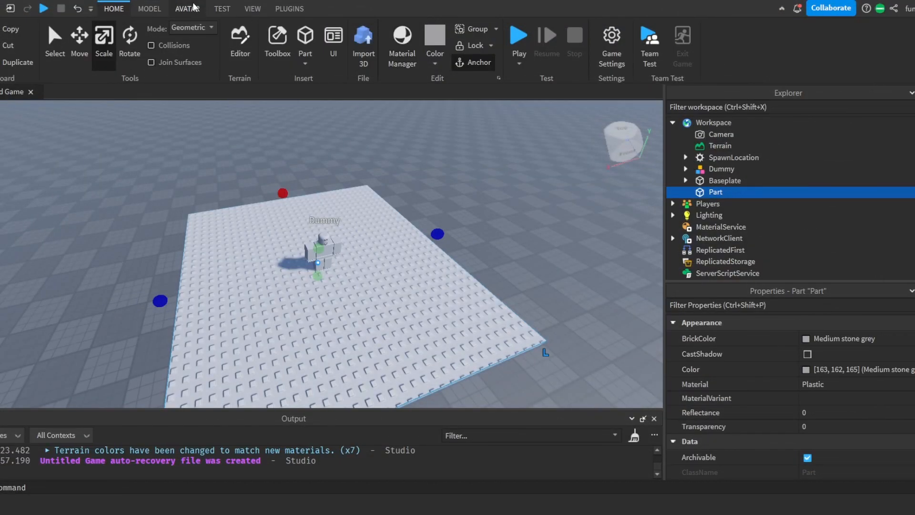
pyautogui.moveTo(438, 234); pyautogui.dragTo(443, 235)
pyautogui.click(506, 238)
pyautogui.scroll(3, 507, 239)
pyautogui.click(398, 219)
pyautogui.moveTo(390, 218); pyautogui.dragTo(226, 260, button='right')
pyautogui.moveTo(184, 224); pyautogui.dragTo(197, 228)
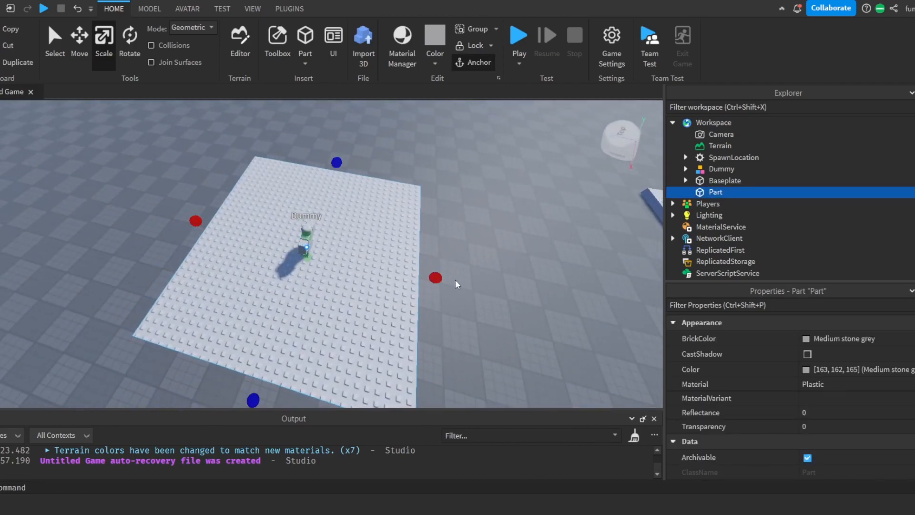
pyautogui.moveTo(336, 163); pyautogui.dragTo(333, 172)
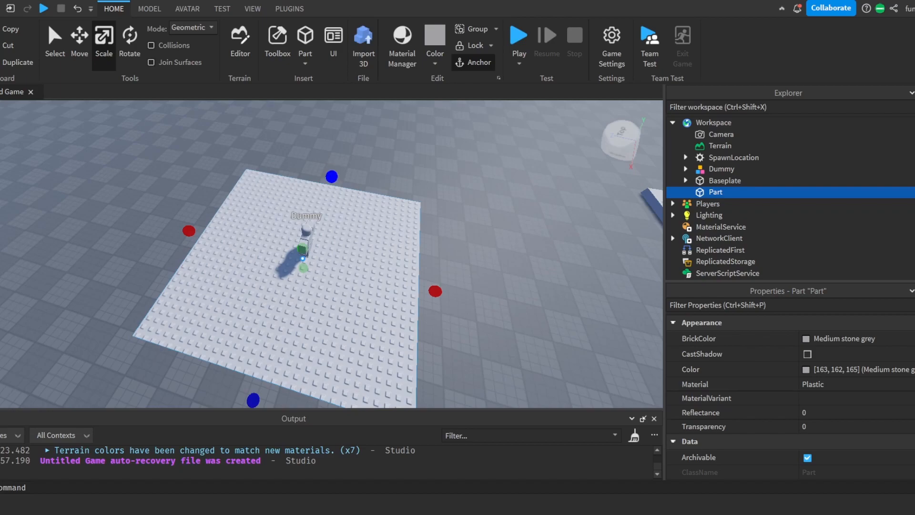
# - Duplicate the studded floor and scale the copy into a narrow raised wall along one edge
pyautogui.moveTo(469, 230); pyautogui.dragTo(427, 234, button='right')
pyautogui.hotkey('ctrl', 'd')
pyautogui.moveTo(468, 203); pyautogui.dragTo(318, 320)
pyautogui.moveTo(387, 272); pyautogui.dragTo(382, 278, button='right')
pyautogui.moveTo(280, 345); pyautogui.dragTo(280, 310)
pyautogui.moveTo(273, 315); pyautogui.dragTo(272, 317, button='right')
pyautogui.moveTo(315, 330); pyautogui.dragTo(302, 335)
# - Set the floor part's material to SmoothPlastic
pyautogui.click(466, 322)
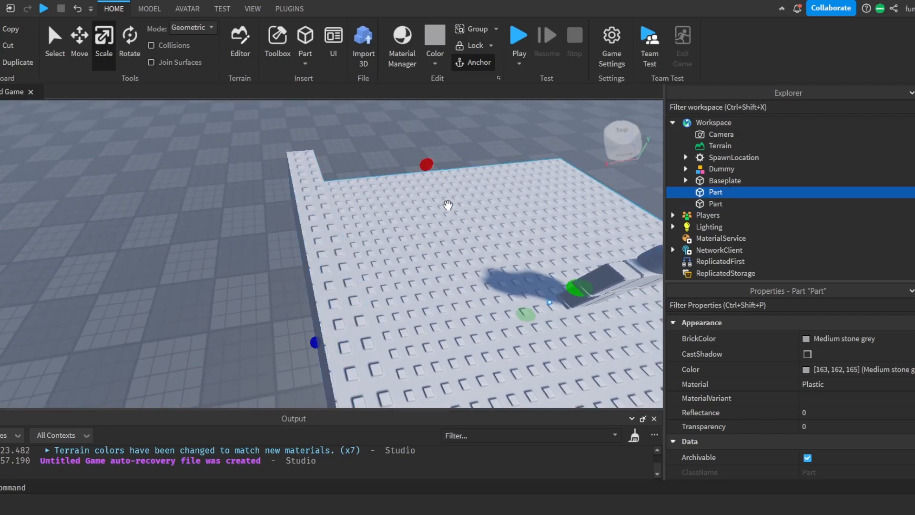
pyautogui.click(848, 384)
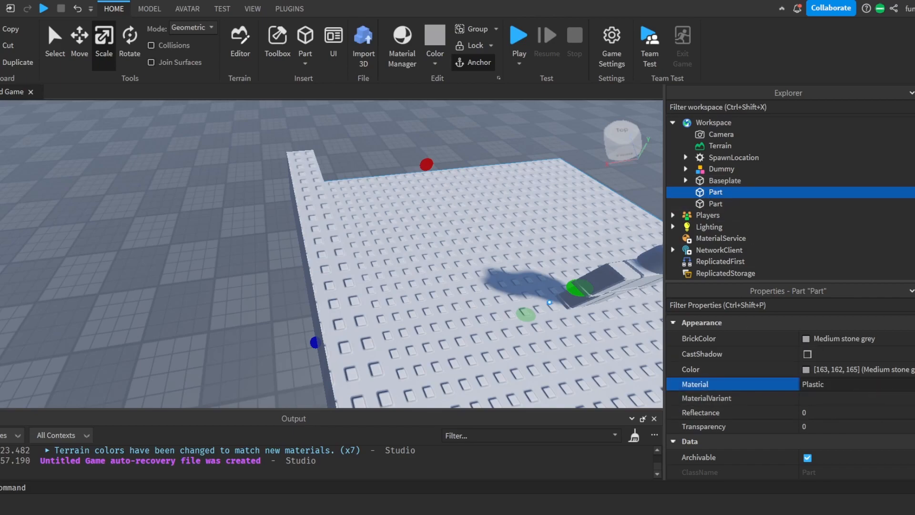
pyautogui.click(848, 384)
pyautogui.click(840, 459)
pyautogui.click(840, 461)
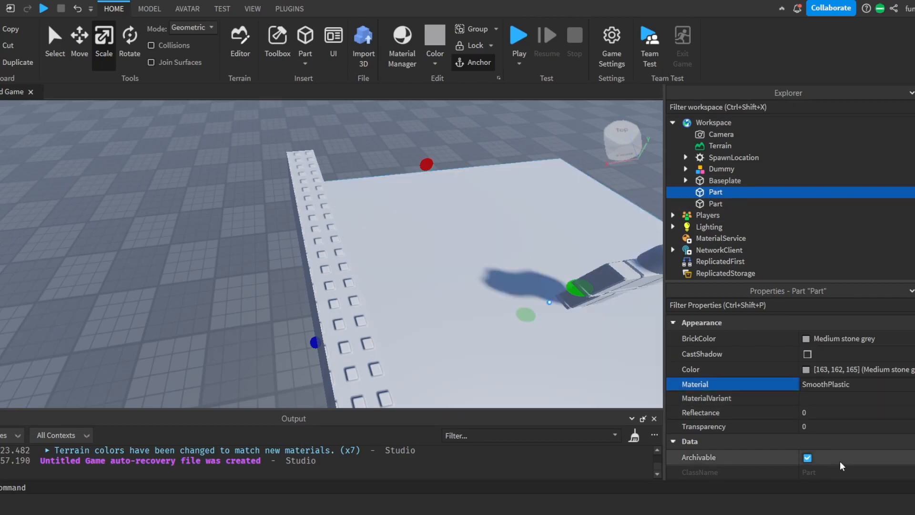
pyautogui.click(404, 165)
# - Duplicate the studded wall and scale the copy into a second wall along the adjacent floor edge
pyautogui.moveTo(404, 164); pyautogui.dragTo(428, 233, button='right')
pyautogui.click(252, 231)
pyautogui.hotkey('ctrl', 'd')
pyautogui.press('a')
pyautogui.moveTo(469, 253); pyautogui.dragTo(308, 372)
pyautogui.moveTo(307, 371); pyautogui.dragTo(267, 258, button='right')
pyautogui.moveTo(259, 246); pyautogui.dragTo(250, 247)
pyautogui.moveTo(250, 248); pyautogui.dragTo(361, 250, button='right')
pyautogui.moveTo(356, 281); pyautogui.dragTo(402, 276)
# - Refine the second wall's thickness and length so that it follows the floor edge to the corner
pyautogui.click(157, 224)
pyautogui.press('a')
pyautogui.moveTo(248, 195)
pyautogui.mouseDown()
pyautogui.moveTo(262, 196)
pyautogui.moveTo(252, 207)
pyautogui.mouseUp()
pyautogui.moveTo(304, 193); pyautogui.dragTo(299, 199)
pyautogui.click(325, 302)
pyautogui.press('w')
pyautogui.press('a')
pyautogui.moveTo(320, 327); pyautogui.dragTo(330, 326)
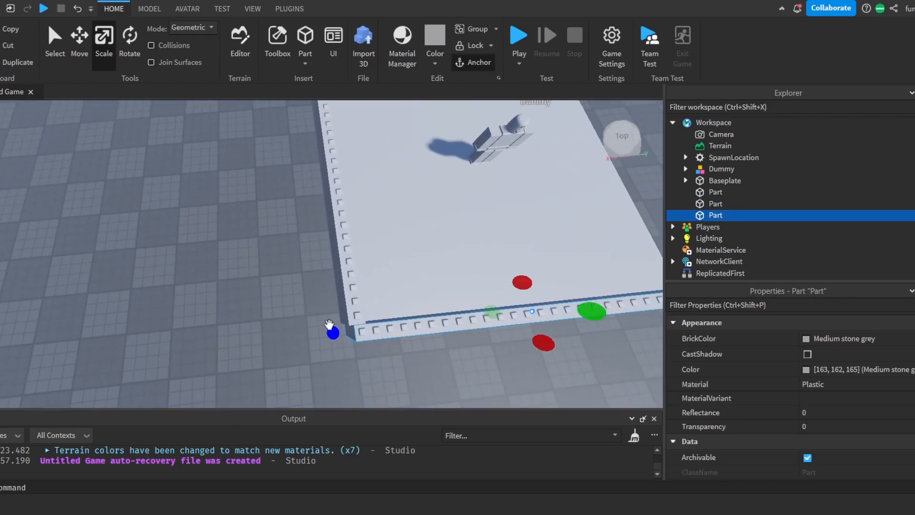
pyautogui.click(304, 329)
# - Undo the last wall resize and rescale the wall end to meet the corner
pyautogui.moveTo(308, 328); pyautogui.dragTo(402, 361, button='right')
pyautogui.click(393, 270)
pyautogui.hotkey('ctrl', 'z')
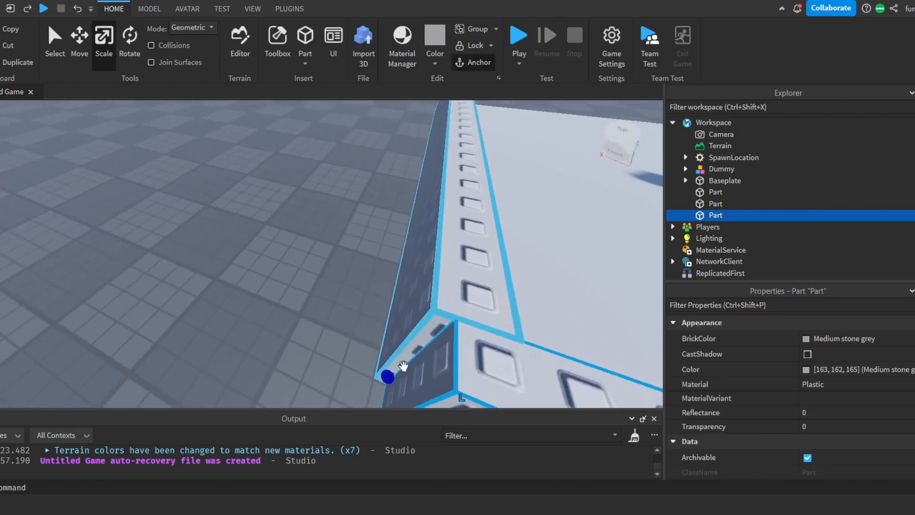
pyautogui.moveTo(388, 378); pyautogui.dragTo(366, 372)
pyautogui.click(357, 371)
pyautogui.moveTo(357, 370); pyautogui.dragTo(352, 319, button='right')
pyautogui.press('d')
pyautogui.moveTo(418, 314); pyautogui.dragTo(345, 301, button='right')
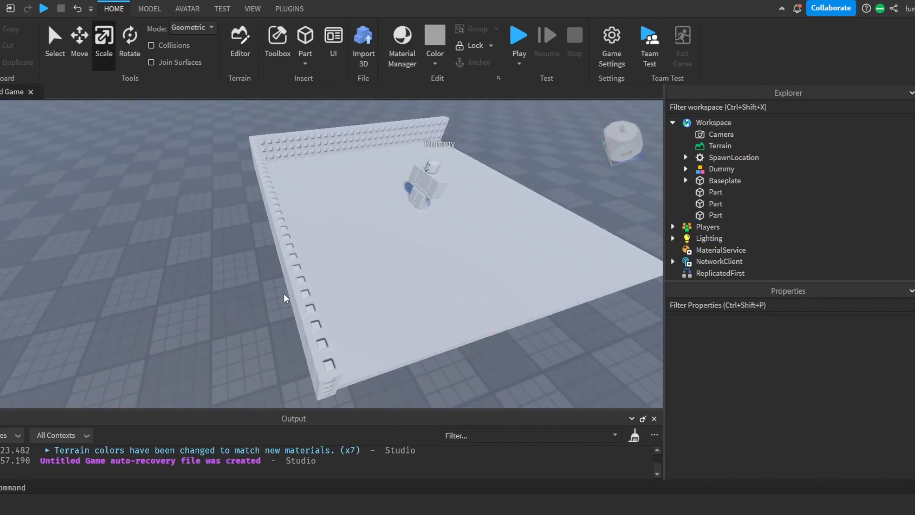
# - Duplicate the first studded wall, move the copy to the opposite floor edge and align it
pyautogui.click(304, 144)
pyautogui.click(86, 49)
pyautogui.moveTo(385, 159); pyautogui.dragTo(385, 158, button='right')
pyautogui.press('s')
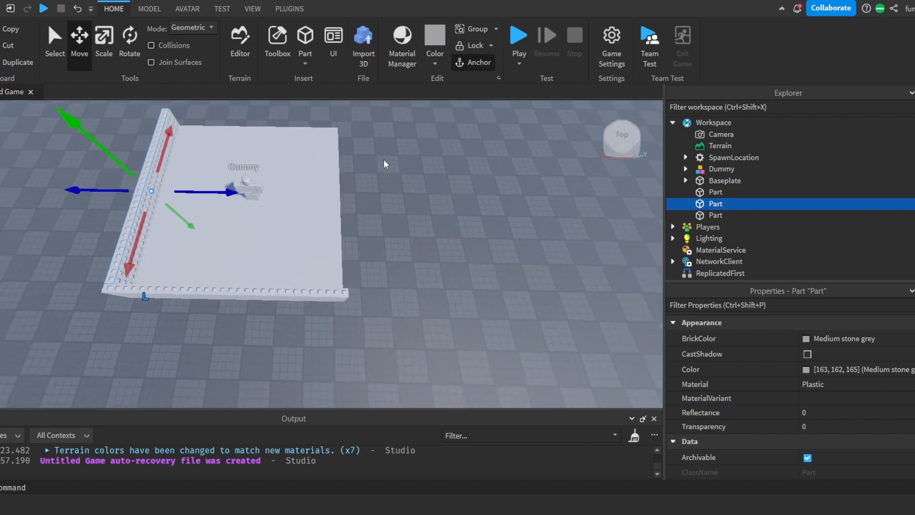
pyautogui.hotkey('ctrl', 'd')
pyautogui.moveTo(228, 196); pyautogui.dragTo(386, 228)
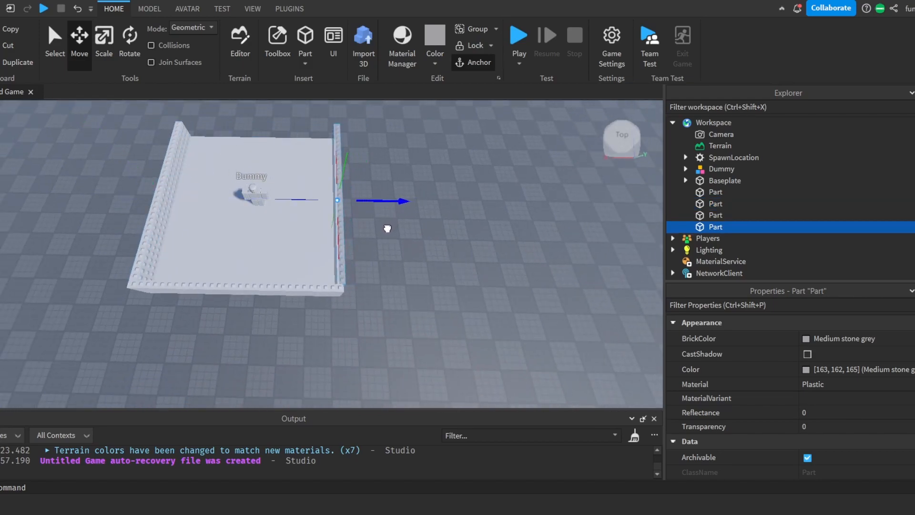
pyautogui.click(445, 251)
pyautogui.press('w')
pyautogui.click(277, 241)
pyautogui.moveTo(403, 146); pyautogui.dragTo(405, 202)
pyautogui.click(419, 205)
# - Duplicate a side wall and scale the copy along the remaining open edge of the floor
pyautogui.press('s')
pyautogui.moveTo(466, 210); pyautogui.dragTo(457, 213, button='right')
pyautogui.press('d')
pyautogui.click(255, 254)
pyautogui.click(103, 39)
pyautogui.hotkey('ctrl', 'd')
pyautogui.moveTo(286, 141); pyautogui.dragTo(278, 168)
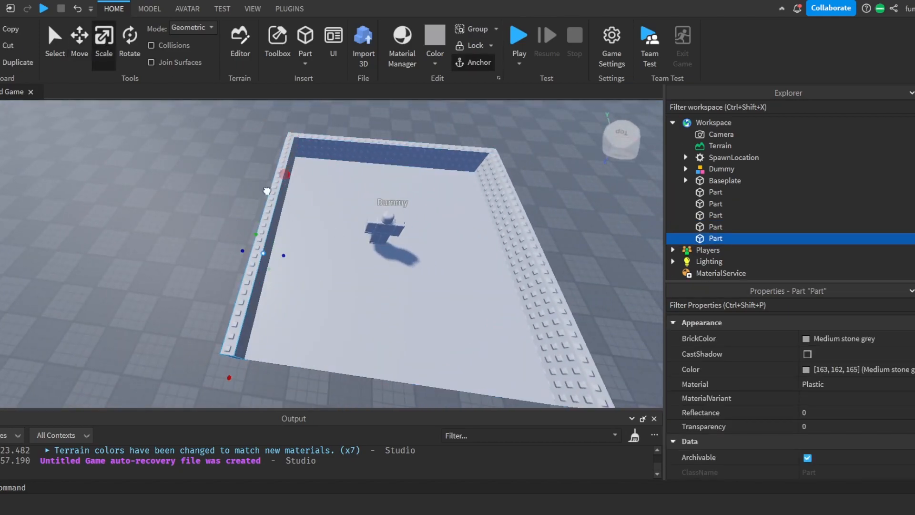
pyautogui.moveTo(260, 357); pyautogui.dragTo(466, 381)
# - Shorten the fourth wall, then duplicate it and scale the copy to cover the rest of that edge
pyautogui.moveTo(487, 353); pyautogui.dragTo(487, 353, button='right')
pyautogui.press('w')
pyautogui.press('s')
pyautogui.moveTo(411, 266); pyautogui.dragTo(261, 263)
pyautogui.hotkey('ctrl', 'd')
pyautogui.moveTo(164, 262); pyautogui.dragTo(503, 268)
pyautogui.click(534, 252)
# - Scale back the inner ends of the two front wall segments to open a doorway between them
pyautogui.press('d')
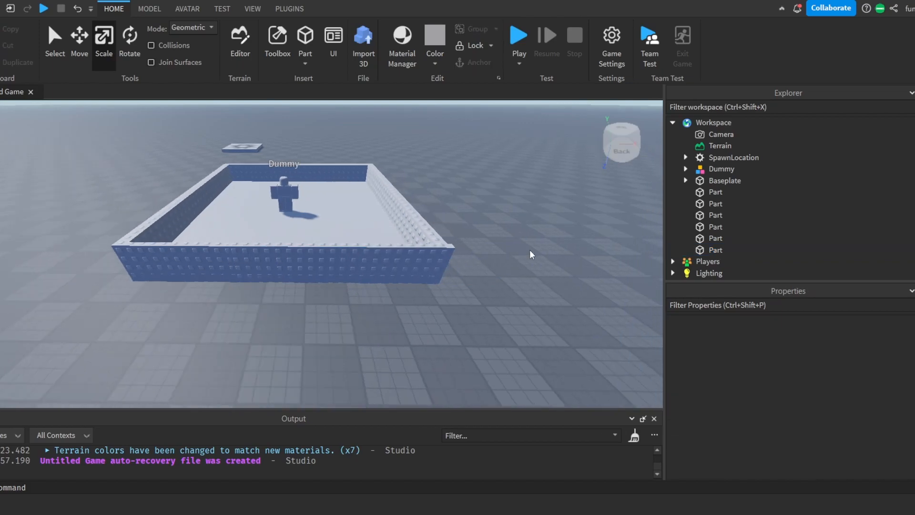
pyautogui.press('w')
pyautogui.click(350, 275)
pyautogui.moveTo(448, 277)
pyautogui.mouseDown()
pyautogui.moveTo(429, 281)
pyautogui.moveTo(439, 280)
pyautogui.mouseUp()
pyautogui.click(446, 291)
pyautogui.press('a')
pyautogui.click(235, 279)
pyautogui.moveTo(115, 271); pyautogui.dragTo(247, 275)
pyautogui.click(337, 371)
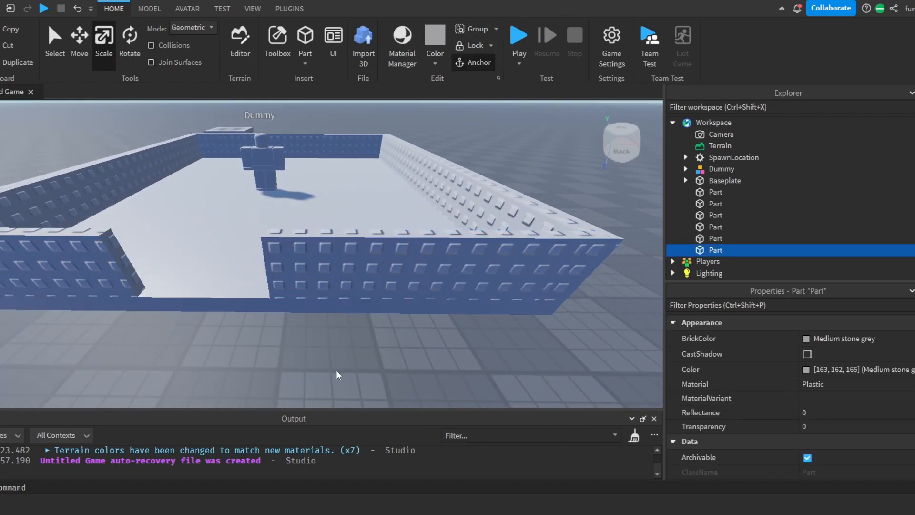
# - Trim both front wall segments slightly further to widen the doorway
pyautogui.moveTo(337, 371); pyautogui.dragTo(437, 259, button='right')
pyautogui.press('s')
pyautogui.click(374, 187)
pyautogui.moveTo(308, 194); pyautogui.dragTo(328, 193)
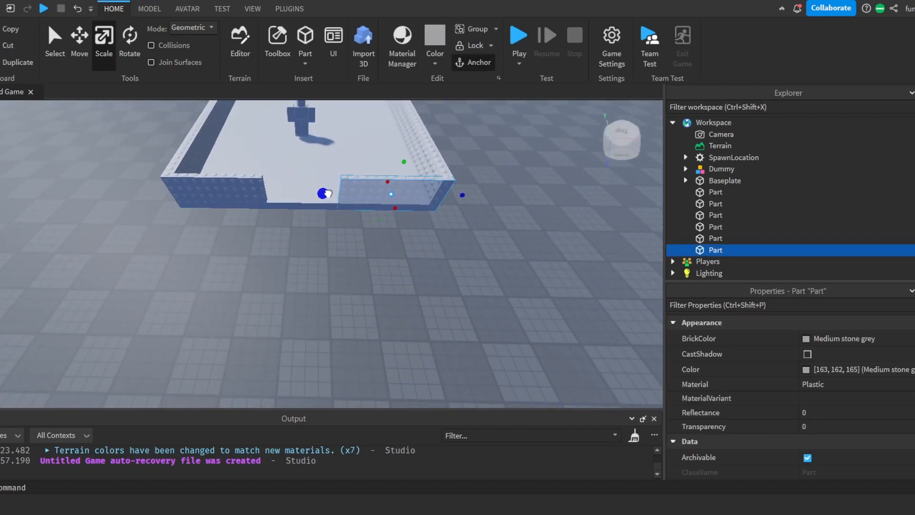
pyautogui.click(237, 186)
# - Duplicate the smooth floor and scale the copy into a small platform extending out from the doorway
pyautogui.click(330, 176)
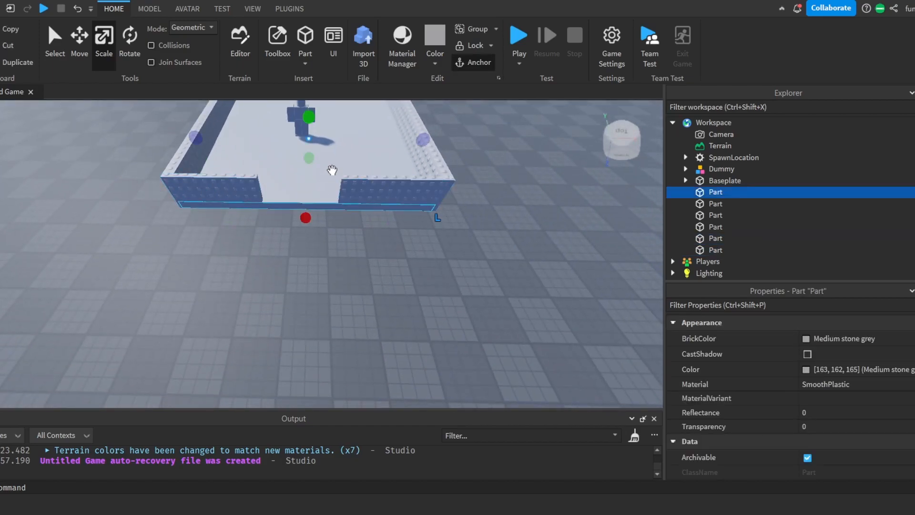
pyautogui.scroll(-2, 330, 176)
pyautogui.click(402, 174)
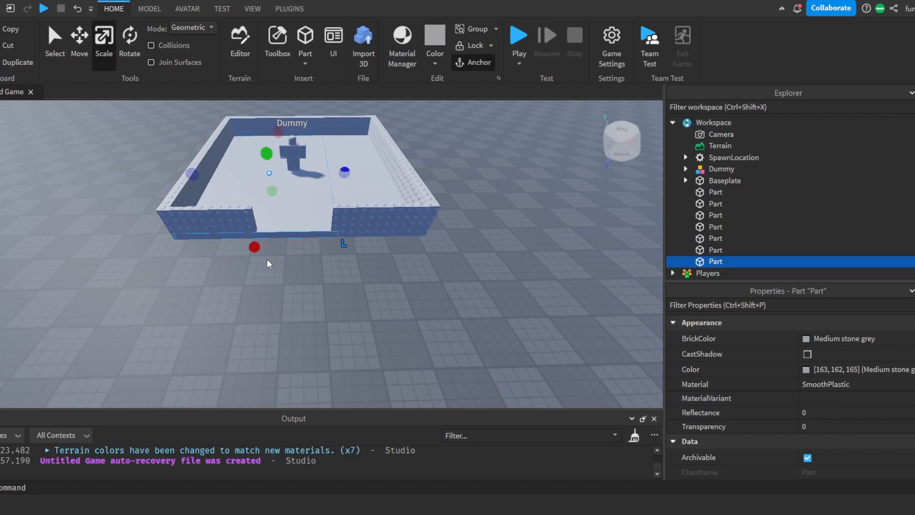
pyautogui.moveTo(258, 250); pyautogui.dragTo(248, 352)
pyautogui.moveTo(185, 193); pyautogui.dragTo(242, 215)
pyautogui.moveTo(348, 190); pyautogui.dragTo(356, 192)
pyautogui.moveTo(296, 134); pyautogui.dragTo(294, 200)
pyautogui.click(471, 278)
pyautogui.moveTo(471, 278); pyautogui.dragTo(451, 214, button='right')
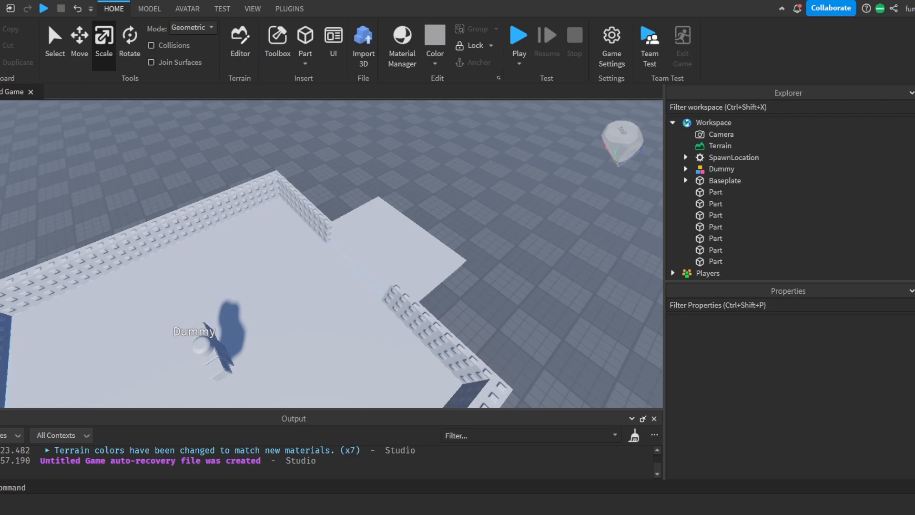
# - Adjust the inner ends of the wall segments on both sides of the doorway beside the platform
pyautogui.moveTo(466, 245); pyautogui.dragTo(469, 244, button='right')
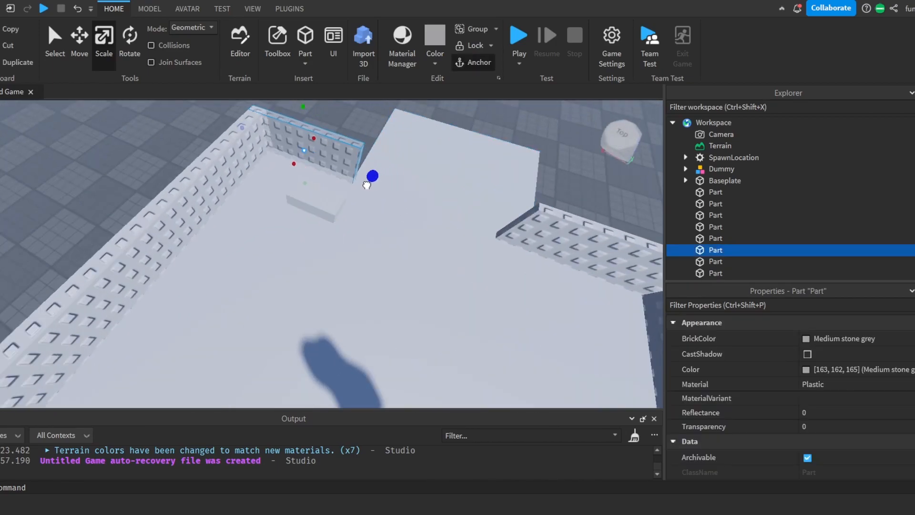
pyautogui.moveTo(366, 185); pyautogui.dragTo(369, 186)
pyautogui.click(579, 255)
pyautogui.moveTo(483, 220); pyautogui.dragTo(514, 231)
pyautogui.click(557, 213)
# - Scale the platform outside the doorway wider on both sides
pyautogui.click(324, 200)
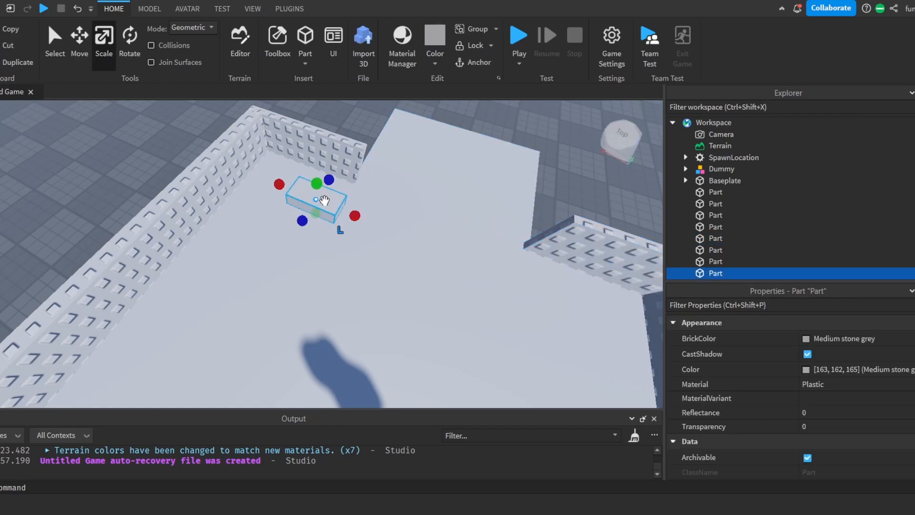
pyautogui.click(368, 159)
pyautogui.moveTo(350, 153); pyautogui.dragTo(308, 139)
pyautogui.moveTo(551, 225); pyautogui.dragTo(607, 245)
# - Move the small block onto the platform's outer corner and rotate it at an angle
pyautogui.moveTo(311, 202); pyautogui.dragTo(346, 123)
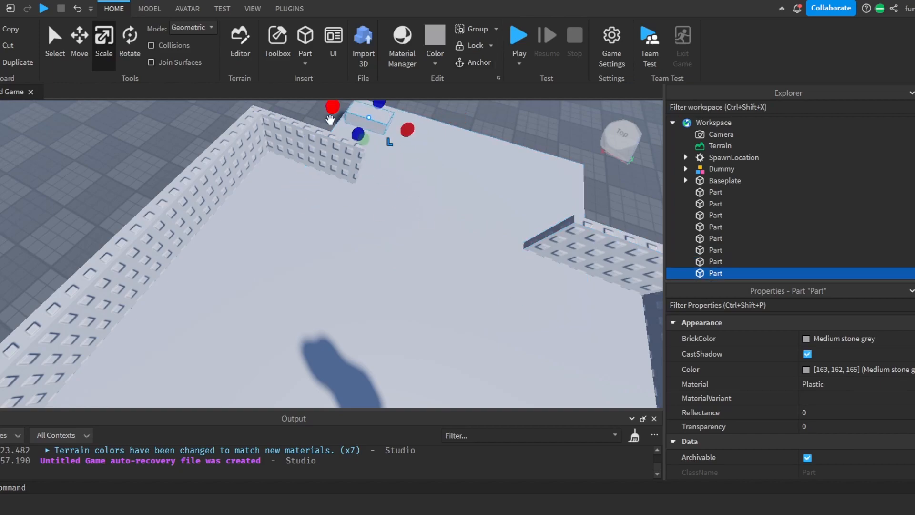
pyautogui.click(130, 55)
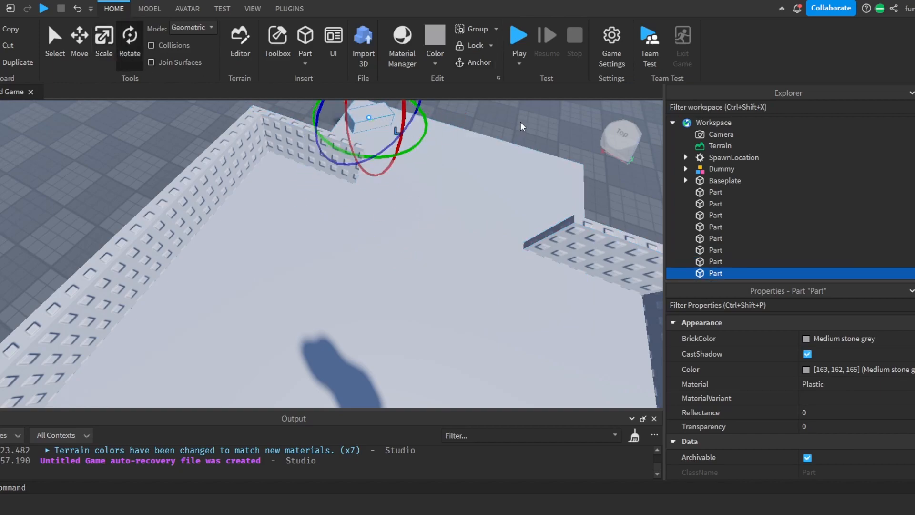
pyautogui.click(520, 121)
# - Select the whole build together with the dummy and anchor it
pyautogui.scroll(-3, 527, 133)
pyautogui.scroll(-3, 527, 132)
pyautogui.moveTo(486, 146); pyautogui.dragTo(121, 410)
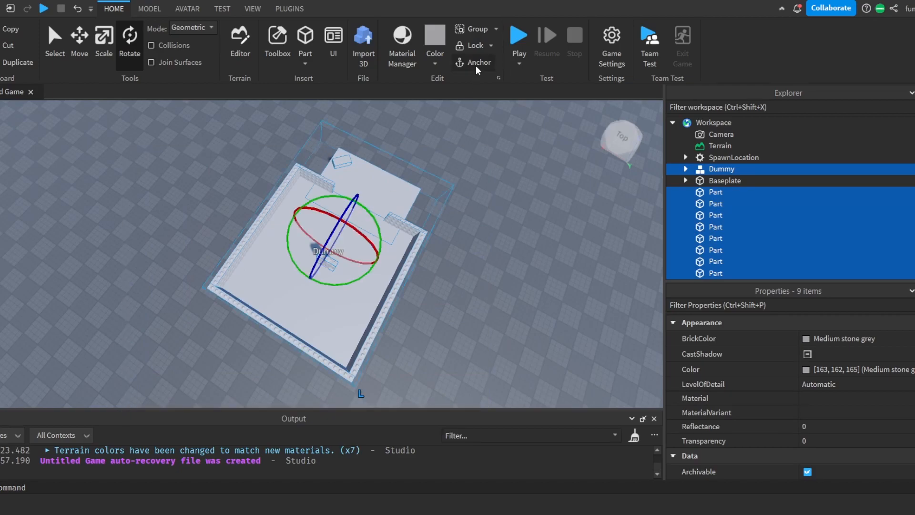
pyautogui.click(512, 190)
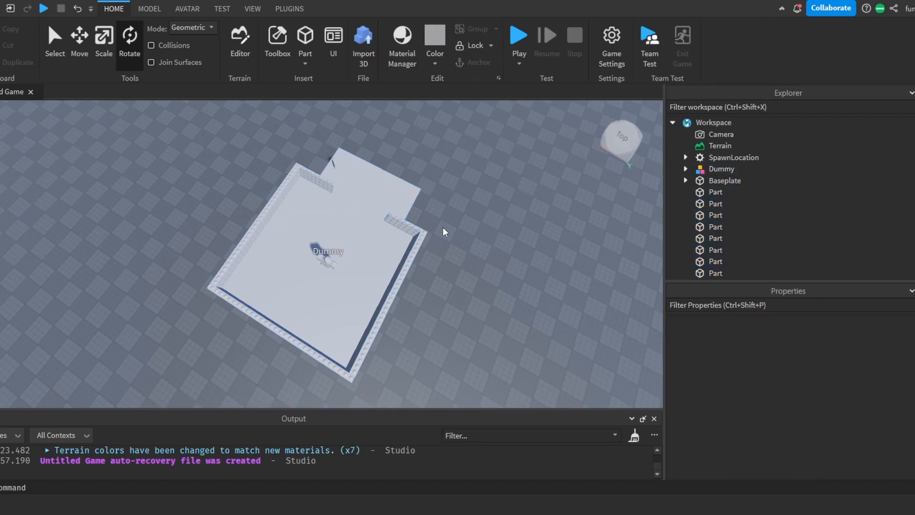
pyautogui.scroll(5, 447, 227)
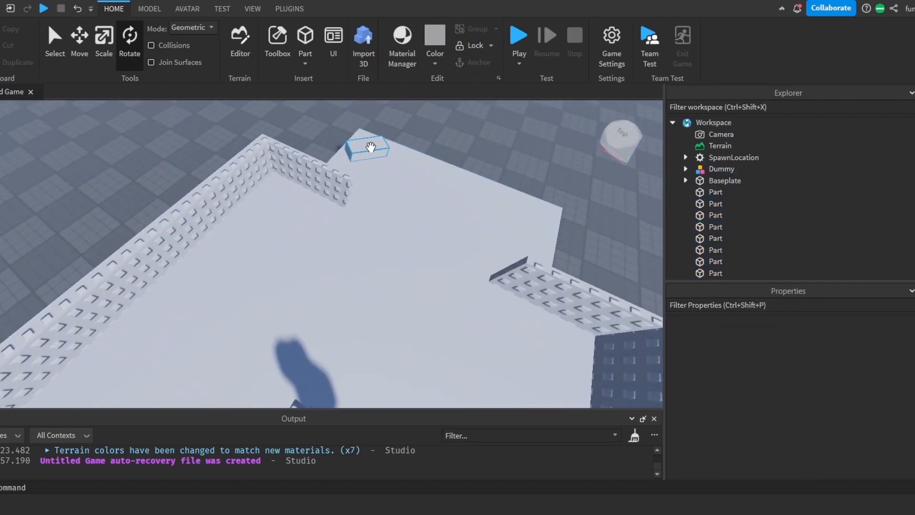
# - Delete the small angled block from the platform's outer corner
pyautogui.click(370, 147)
pyautogui.press('Delete')
pyautogui.scroll(-4, 422, 219)
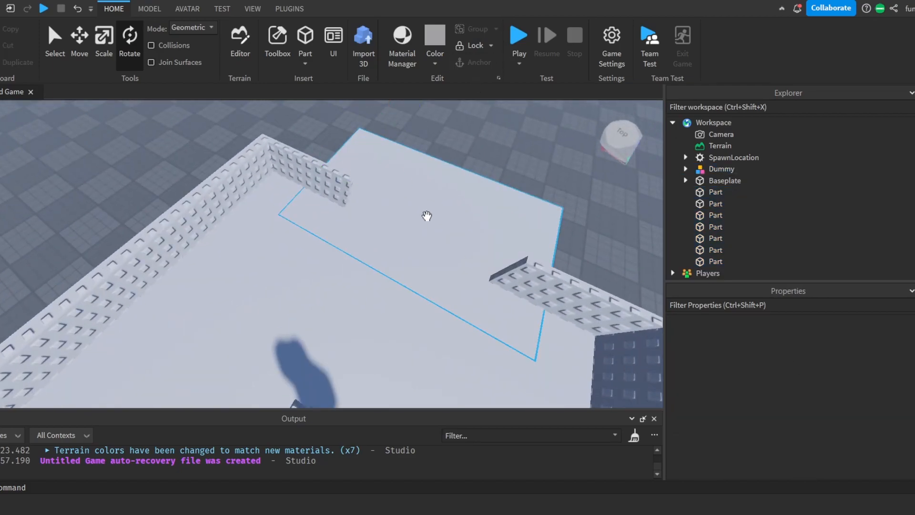
pyautogui.moveTo(504, 205); pyautogui.dragTo(510, 205, button='right')
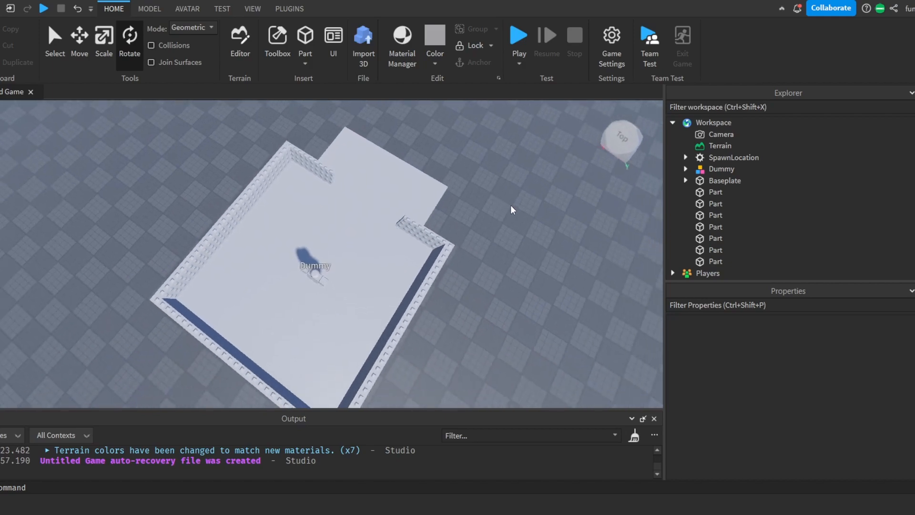
# - Group the floor, walls and platform into a model and name it Lobby
pyautogui.scroll(-2, 510, 205)
pyautogui.moveTo(463, 133); pyautogui.dragTo(192, 387)
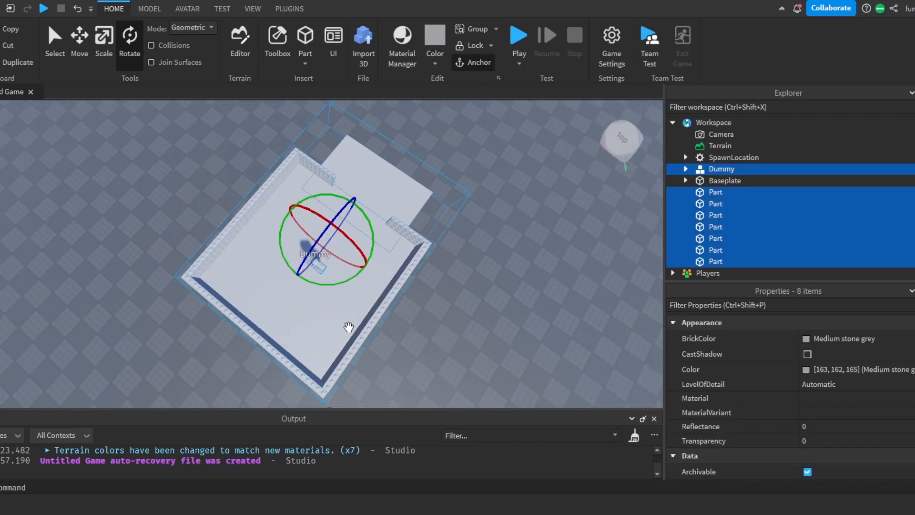
pyautogui.hotkey('ctrl', 'g')
pyautogui.click(491, 280)
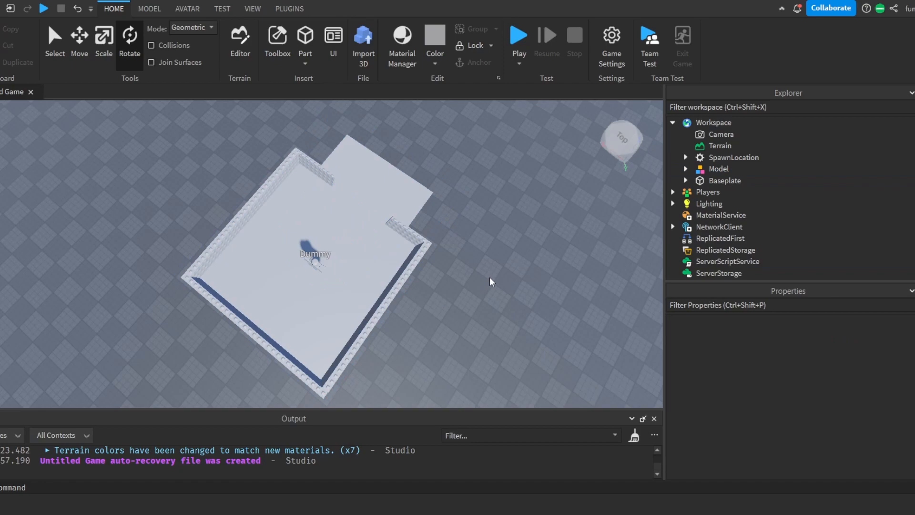
pyautogui.click(724, 172)
pyautogui.press('F2')
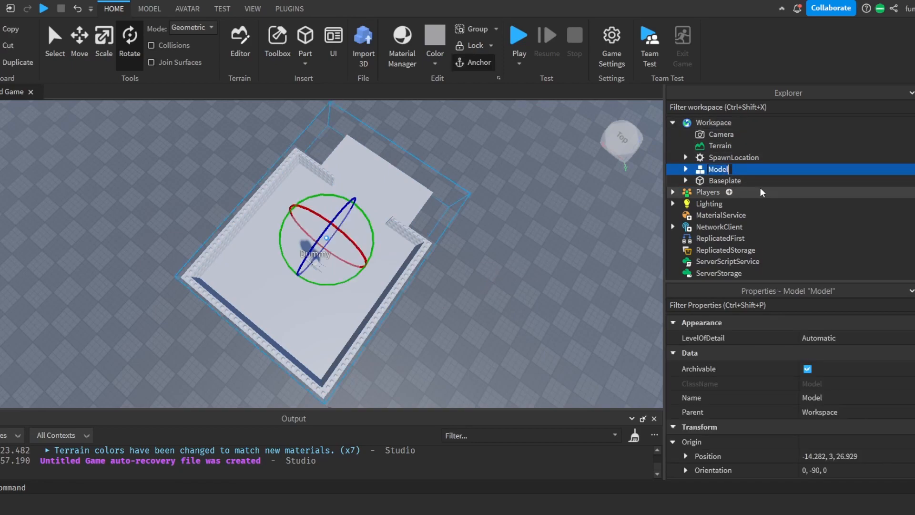
pyautogui.write('Lobby')
pyautogui.press('Return')
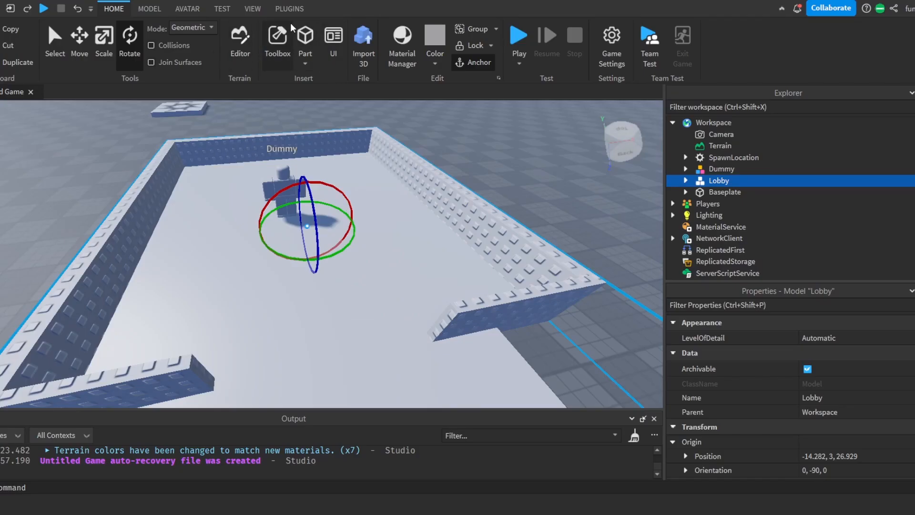
# - Insert a new block and move it onto the platform near the wall end beside the doorway
pyautogui.click(289, 9)
pyautogui.click(149, 8)
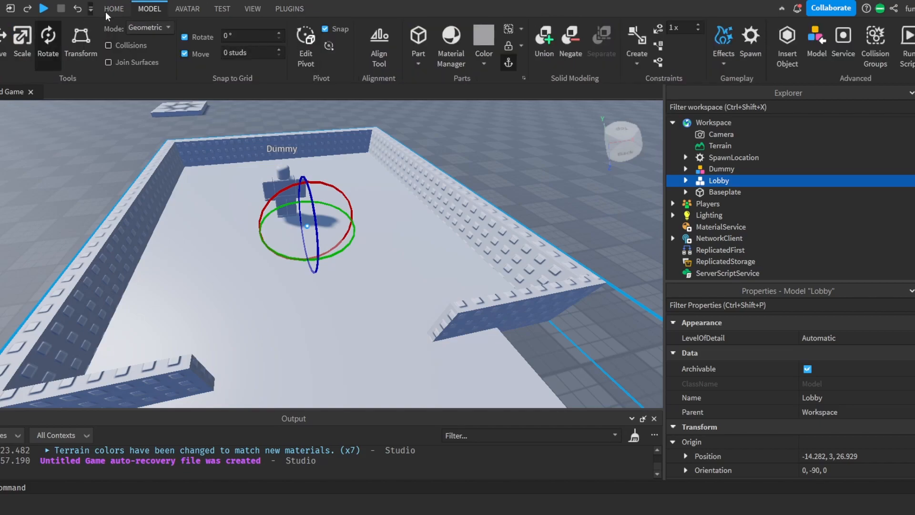
pyautogui.click(112, 9)
pyautogui.click(299, 50)
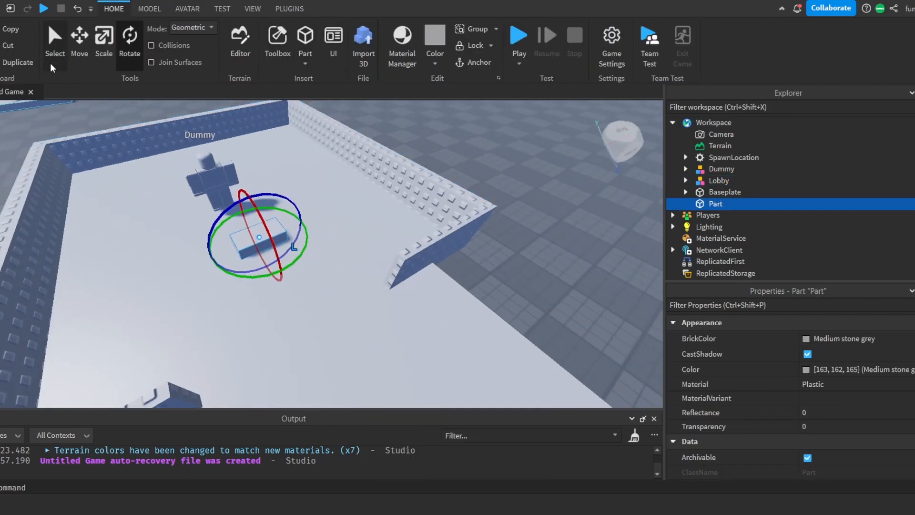
pyautogui.click(73, 59)
pyautogui.moveTo(292, 285); pyautogui.dragTo(478, 412)
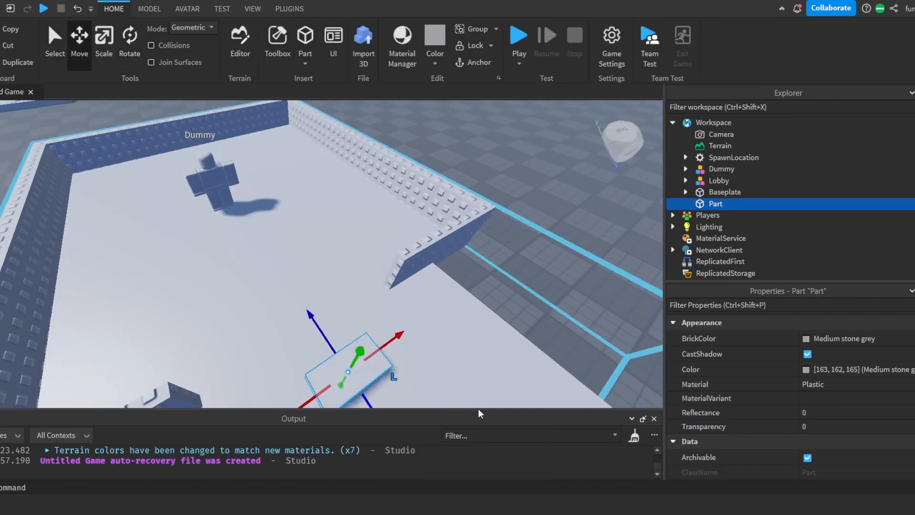
pyautogui.moveTo(400, 291); pyautogui.dragTo(388, 309, button='right')
pyautogui.moveTo(407, 320); pyautogui.dragTo(495, 280)
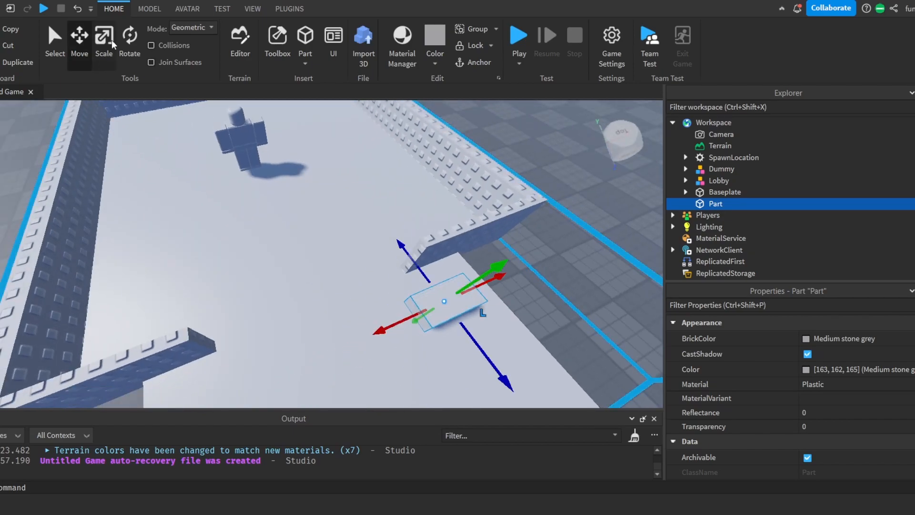
# - Rotate the new block diagonally and move it to the platform's outer corner
pyautogui.hotkey('ctrl', '4')
pyautogui.moveTo(462, 361); pyautogui.dragTo(504, 353)
pyautogui.moveTo(504, 352); pyautogui.dragTo(471, 354, button='right')
pyautogui.click(80, 45)
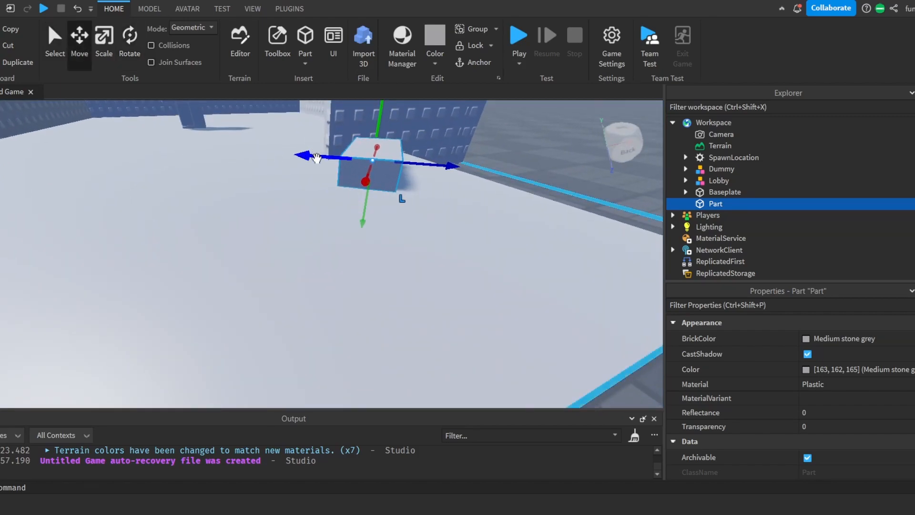
pyautogui.moveTo(317, 158); pyautogui.dragTo(435, 156)
pyautogui.moveTo(570, 208); pyautogui.dragTo(625, 274)
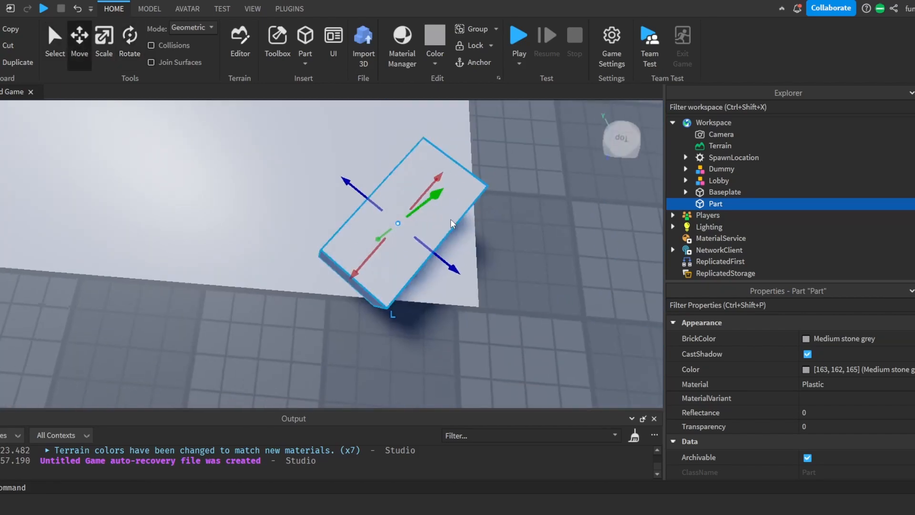
pyautogui.scroll(-3, 453, 224)
pyautogui.moveTo(453, 224); pyautogui.dragTo(422, 210, button='right')
pyautogui.moveTo(385, 282); pyautogui.dragTo(367, 277)
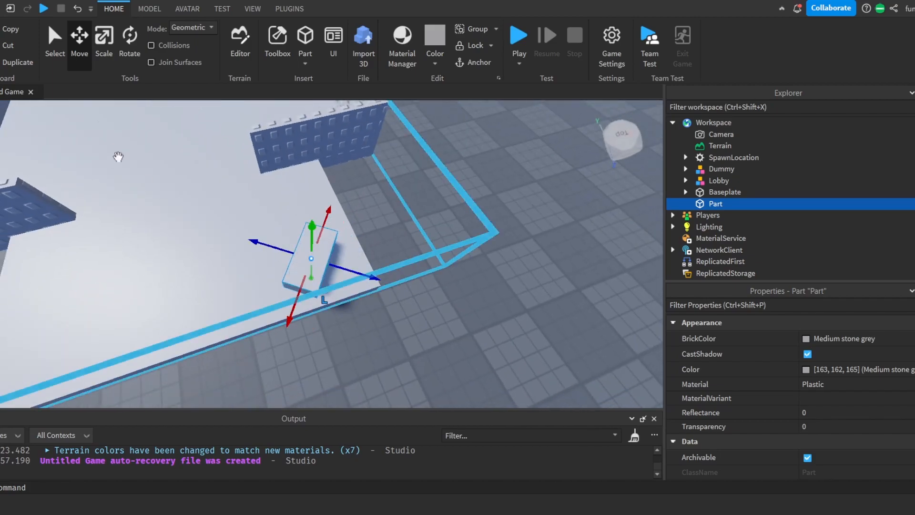
# - Anchor the plain block at the platform's corner and adjust its scale
pyautogui.click(104, 43)
pyautogui.hotkey('ctrl', '1')
pyautogui.moveTo(321, 291); pyautogui.dragTo(328, 234, button='right')
pyautogui.click(104, 42)
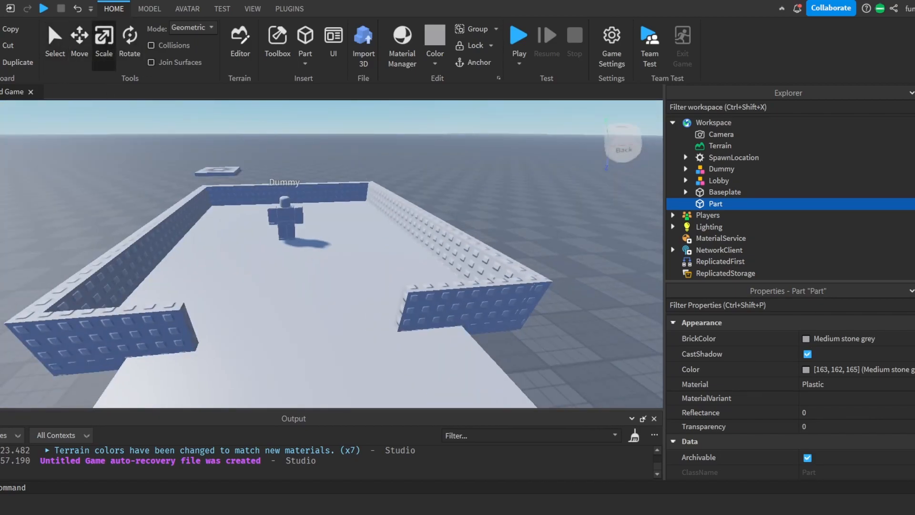
pyautogui.press('f')
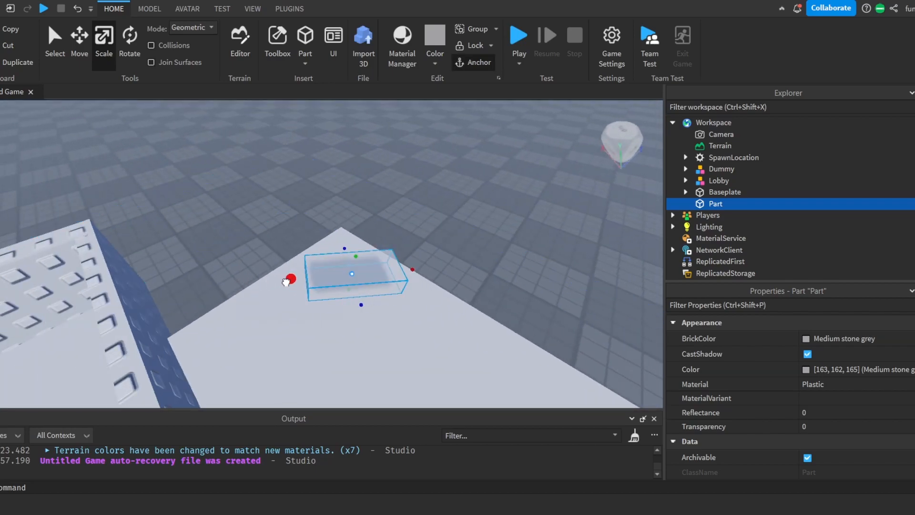
pyautogui.scroll(5, 360, 321)
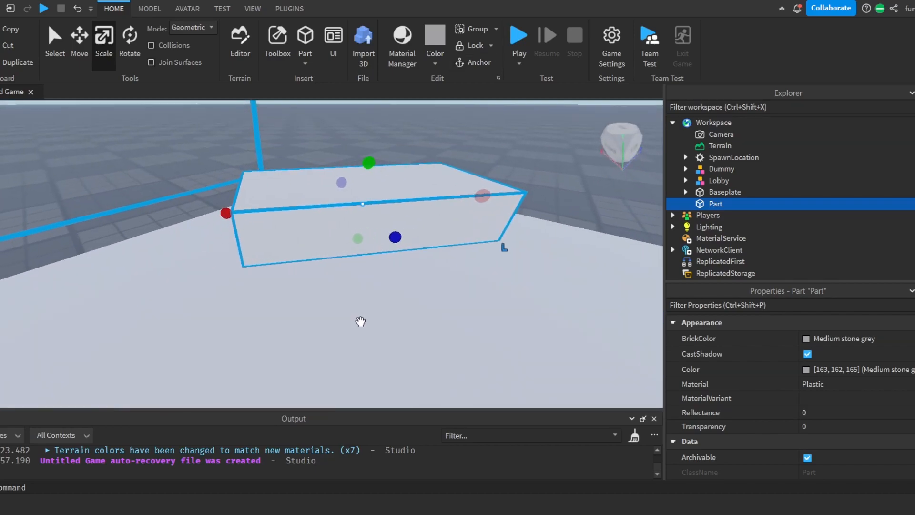
pyautogui.scroll(-3, 361, 321)
pyautogui.moveTo(360, 321); pyautogui.dragTo(362, 321, button='right')
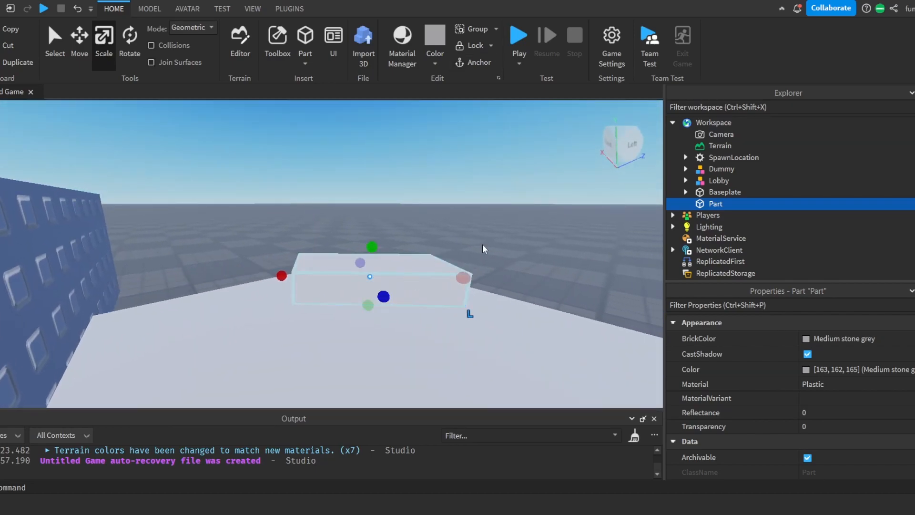
pyautogui.moveTo(337, 234); pyautogui.dragTo(337, 235, button='right')
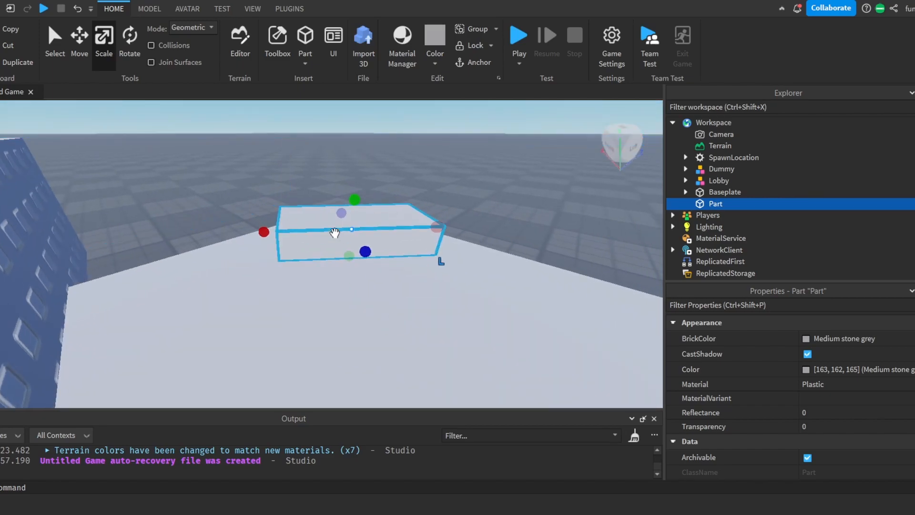
# - Open the Toolbox and insert a Studded Part onto the platform
pyautogui.click(161, 10)
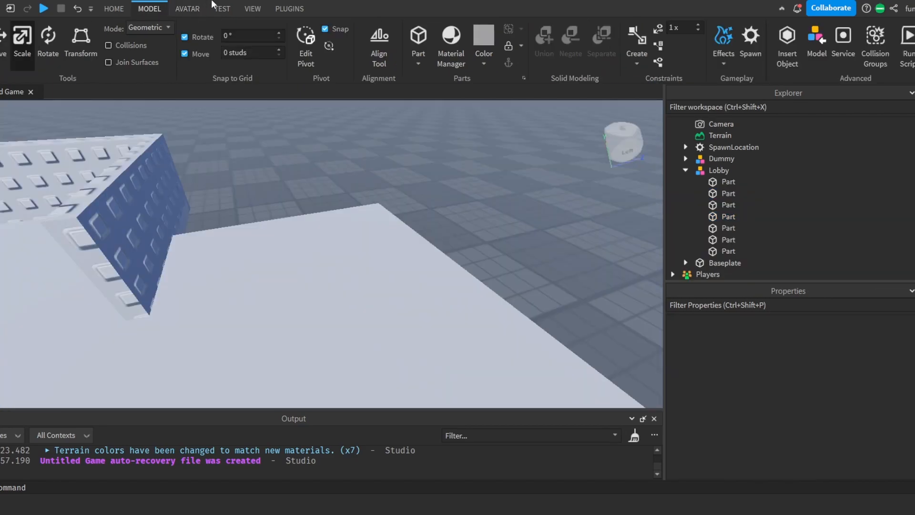
pyautogui.click(215, 7)
pyautogui.click(206, 9)
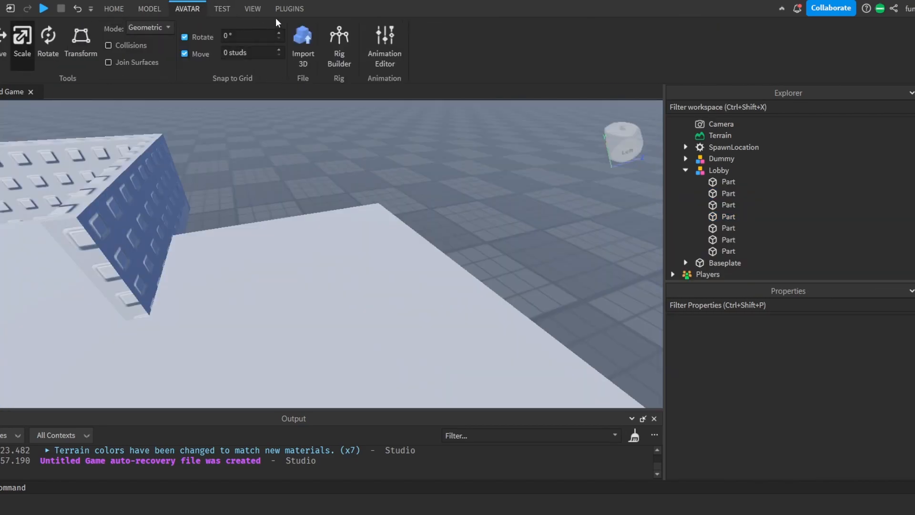
pyautogui.click(259, 13)
pyautogui.click(149, 9)
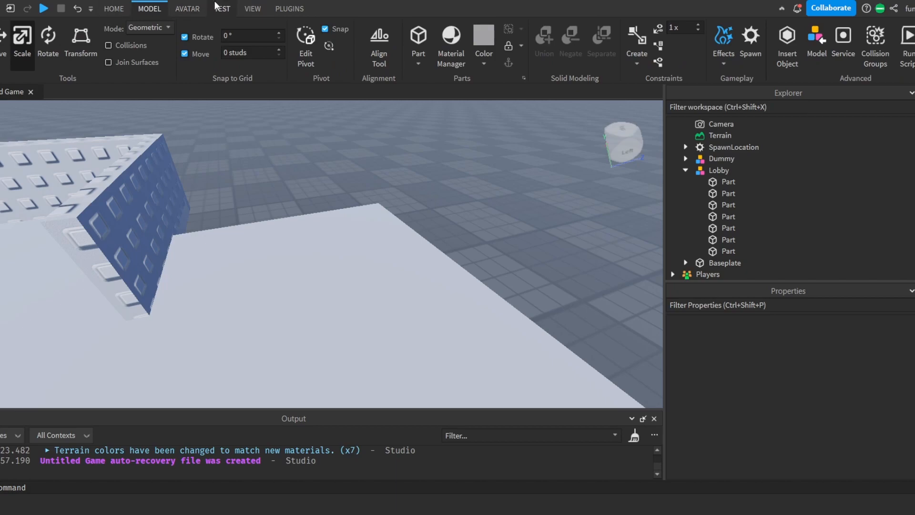
pyautogui.click(253, 8)
pyautogui.click(63, 47)
pyautogui.click(94, 288)
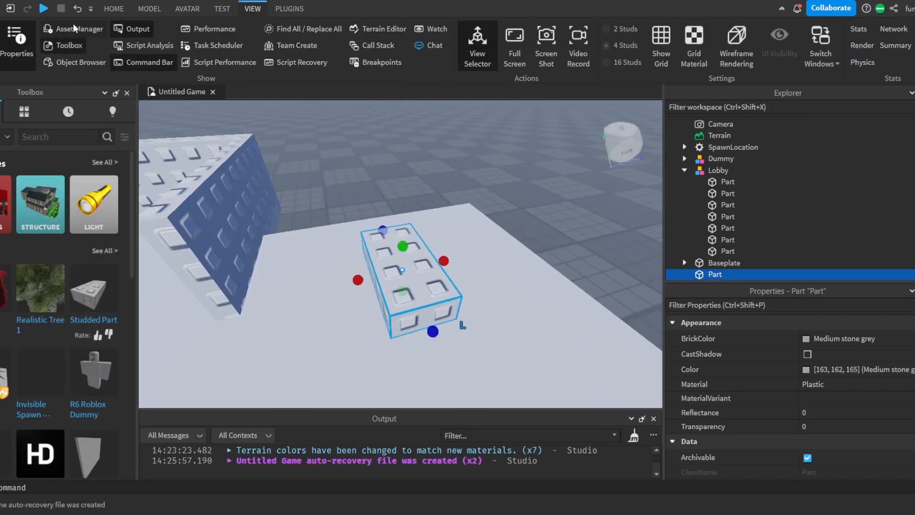
# - Rotate the studded block diagonally and position it at the platform's outer corner
pyautogui.click(115, 12)
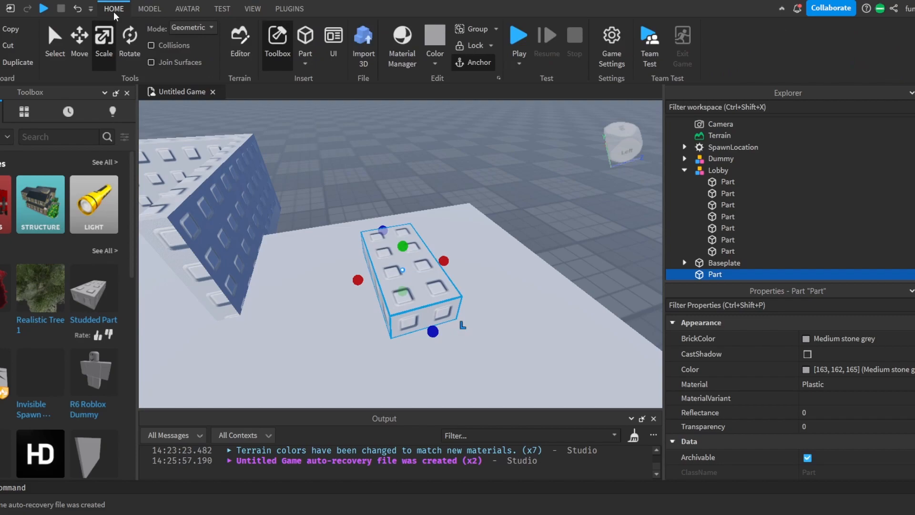
pyautogui.click(140, 49)
pyautogui.moveTo(437, 302); pyautogui.dragTo(427, 275)
pyautogui.hotkey('ctrl', '3')
pyautogui.click(80, 52)
pyautogui.click(129, 48)
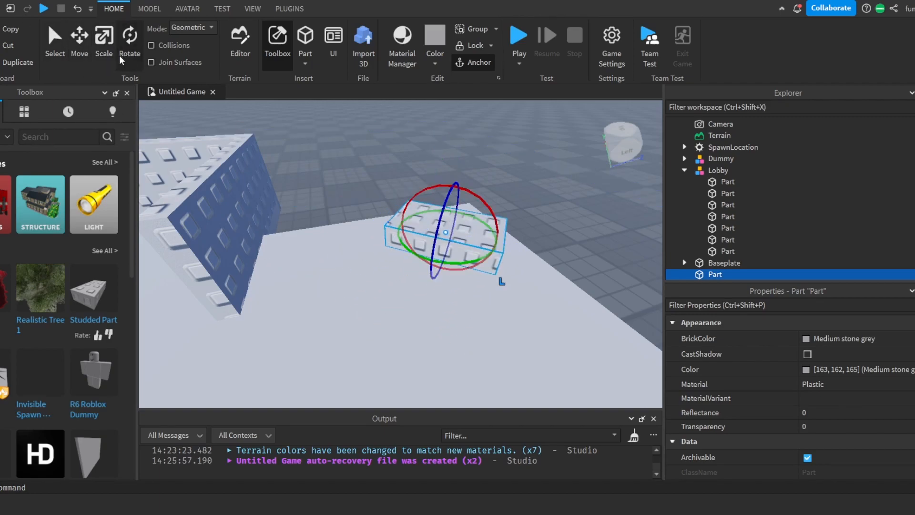
pyautogui.press('f')
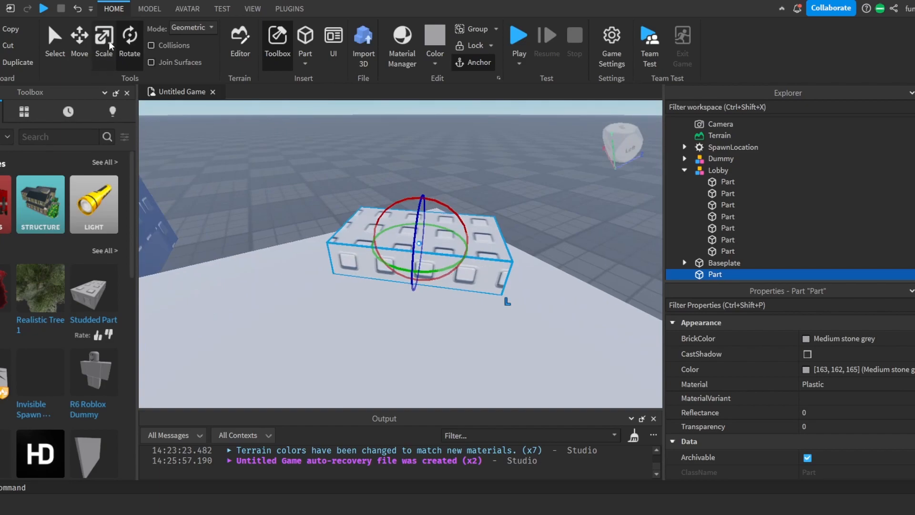
# - Duplicate the studded block and scale the copy's height into a thin slab on top of the original
pyautogui.click(110, 46)
pyautogui.hotkey('ctrl', 'd')
pyautogui.moveTo(410, 278); pyautogui.dragTo(416, 267)
pyautogui.hotkey('ctrl', 'z')
pyautogui.moveTo(426, 285); pyautogui.dragTo(470, 353, button='right')
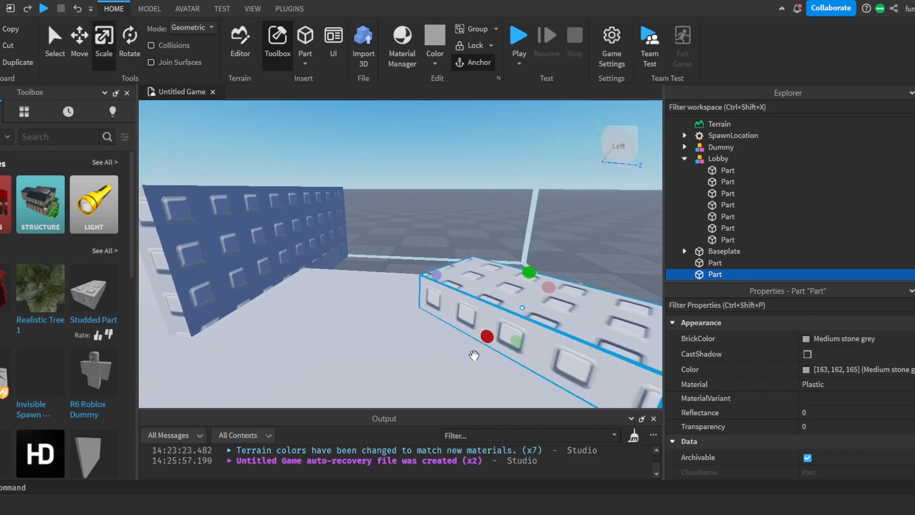
pyautogui.moveTo(517, 343); pyautogui.dragTo(522, 319)
pyautogui.moveTo(526, 278); pyautogui.dragTo(528, 268)
pyautogui.moveTo(528, 269); pyautogui.dragTo(590, 269, button='right')
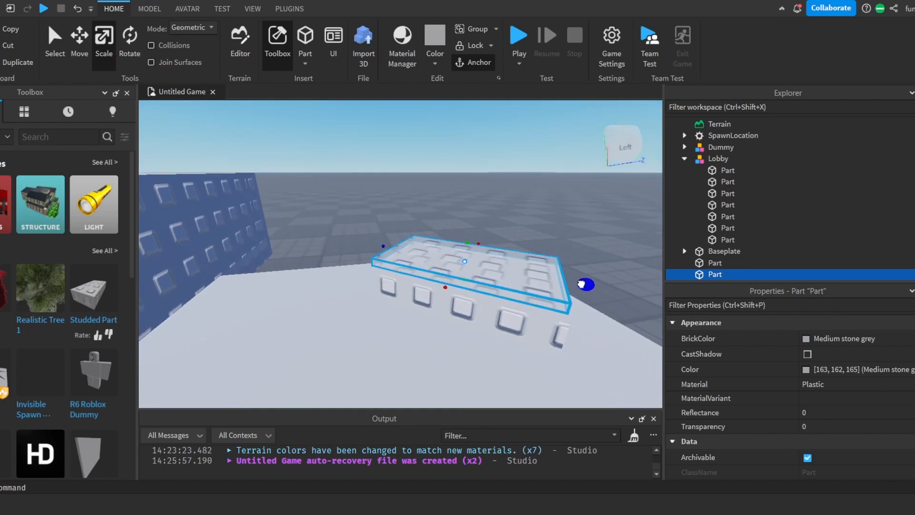
# - Shrink the thin slab's sides so its edges sit slightly inside the block below
pyautogui.moveTo(384, 248); pyautogui.dragTo(390, 249)
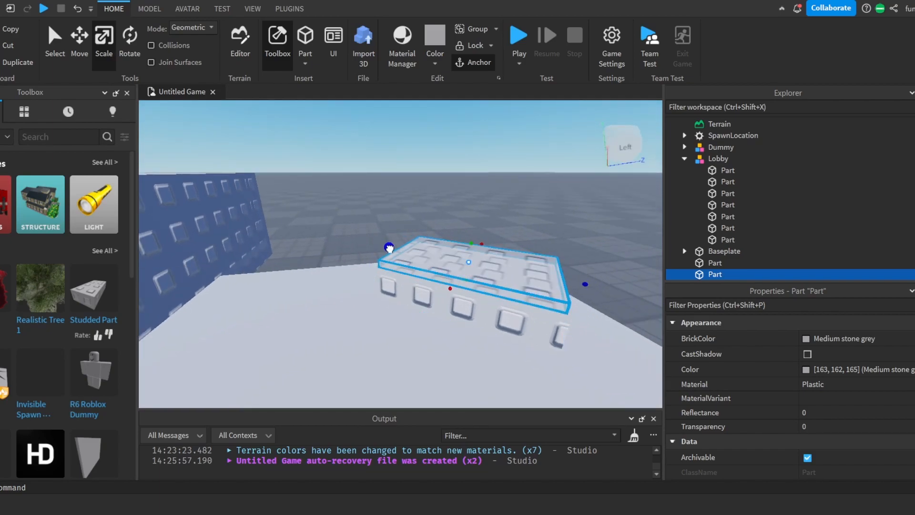
pyautogui.moveTo(390, 249); pyautogui.dragTo(398, 247, button='right')
pyautogui.moveTo(579, 245); pyautogui.dragTo(576, 245)
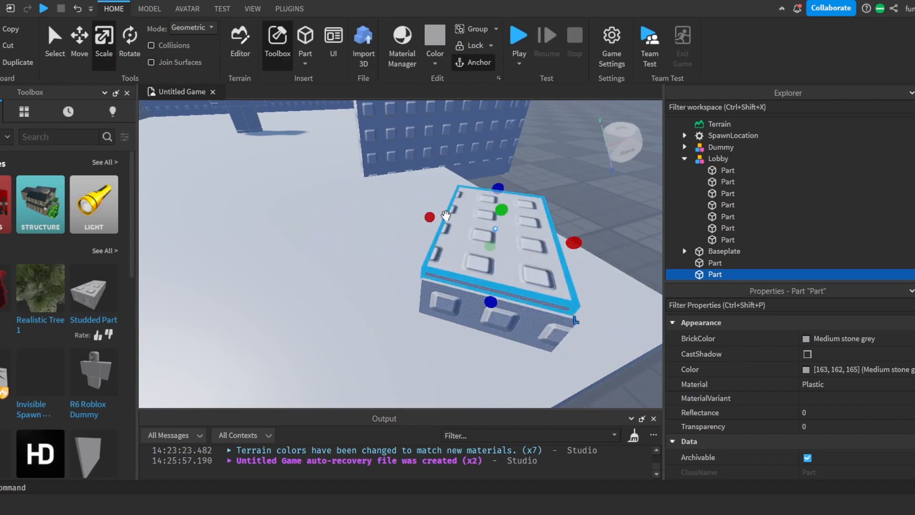
pyautogui.moveTo(432, 219); pyautogui.dragTo(442, 221)
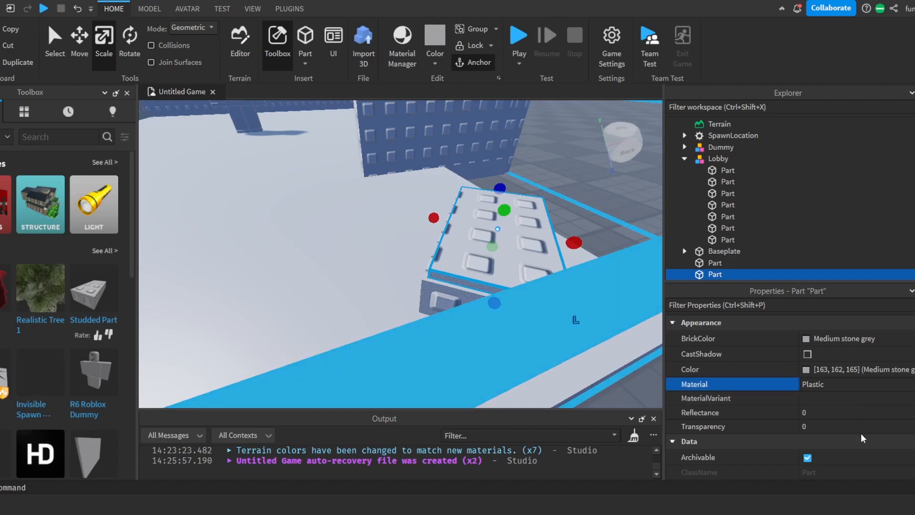
# - Change the thin slab's material to a glowing white one
pyautogui.click(822, 462)
pyautogui.click(569, 226)
pyautogui.moveTo(569, 226); pyautogui.dragTo(594, 207, button='right')
# - Duplicate the lower studded block and move the copy up above the glowing slab
pyautogui.click(333, 318)
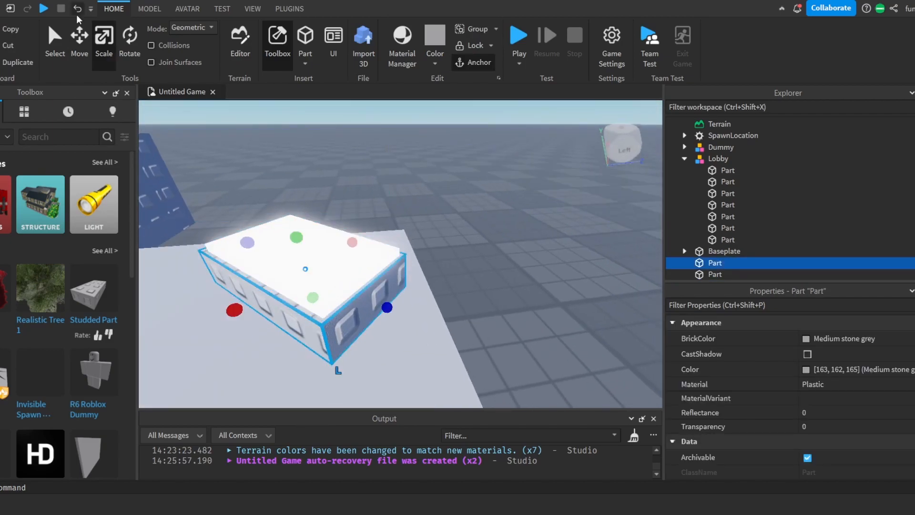
pyautogui.click(79, 46)
pyautogui.moveTo(381, 312); pyautogui.dragTo(402, 251, button='right')
pyautogui.hotkey('ctrl', 'd')
pyautogui.moveTo(411, 244); pyautogui.dragTo(420, 205)
pyautogui.click(525, 206)
pyautogui.moveTo(525, 207); pyautogui.dragTo(529, 204, button='right')
pyautogui.click(406, 321)
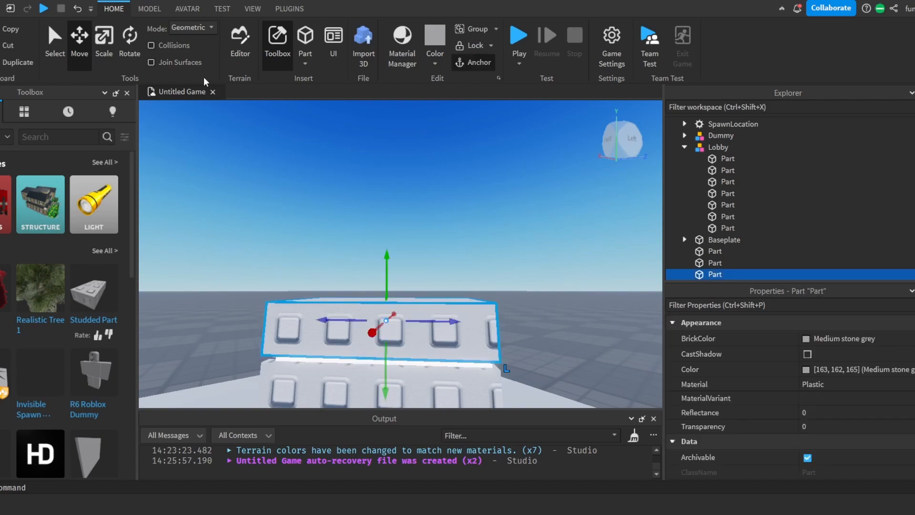
# - Scale down the height of the upper studded block so it caps the glowing slab
pyautogui.hotkey('ctrl', '3')
pyautogui.moveTo(387, 284); pyautogui.dragTo(387, 297)
pyautogui.click(445, 266)
pyautogui.scroll(-5, 445, 266)
pyautogui.moveTo(445, 265); pyautogui.dragTo(453, 242, button='right')
pyautogui.scroll(5, 445, 265)
pyautogui.scroll(-4, 444, 266)
pyautogui.click(436, 232)
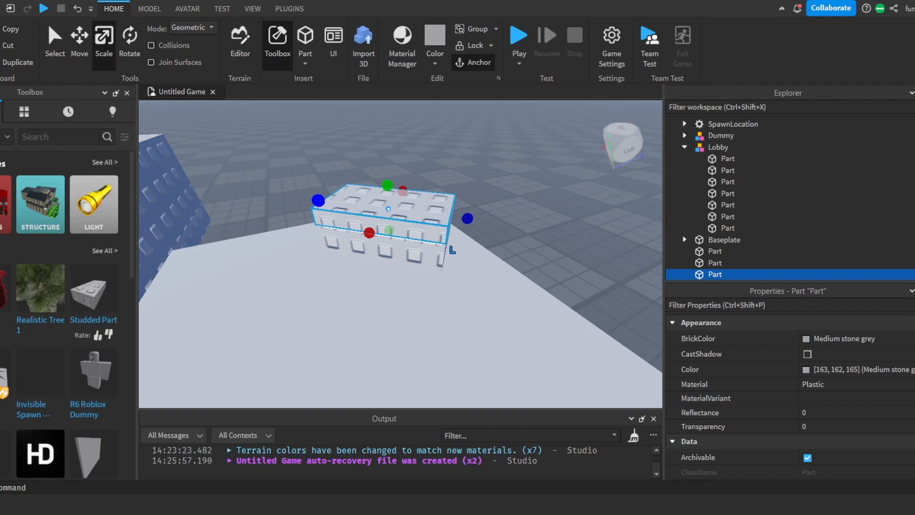
# - Insert a block part, rotate it to match the diagonal stand, and place it on top of the upper studded block
pyautogui.moveTo(436, 213); pyautogui.dragTo(400, 198, button='right')
pyautogui.press('d')
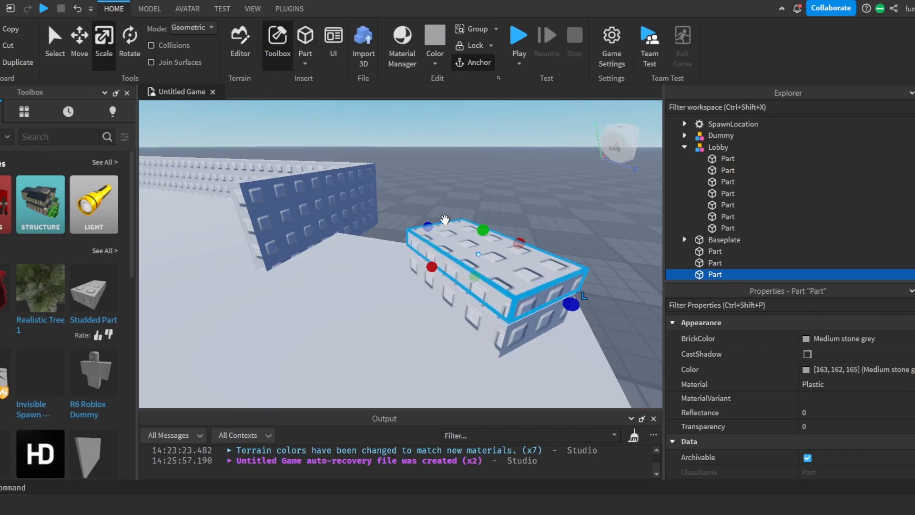
pyautogui.click(305, 43)
pyautogui.moveTo(408, 214); pyautogui.dragTo(400, 324)
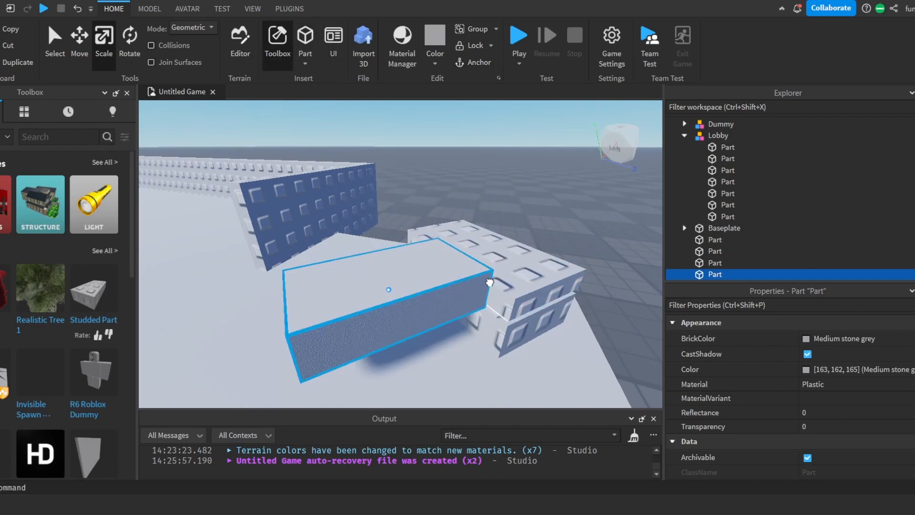
pyautogui.hotkey('ctrl', '4')
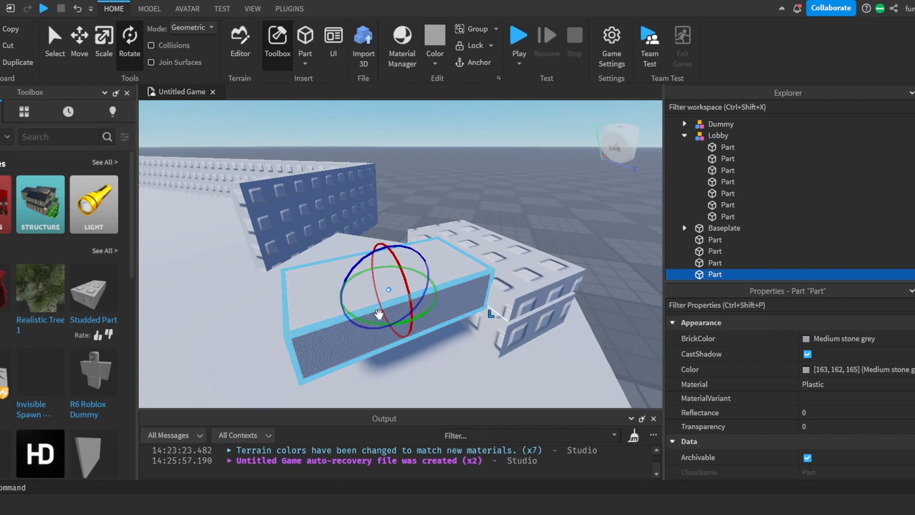
pyautogui.moveTo(372, 322); pyautogui.dragTo(465, 294)
pyautogui.moveTo(464, 326); pyautogui.dragTo(536, 282)
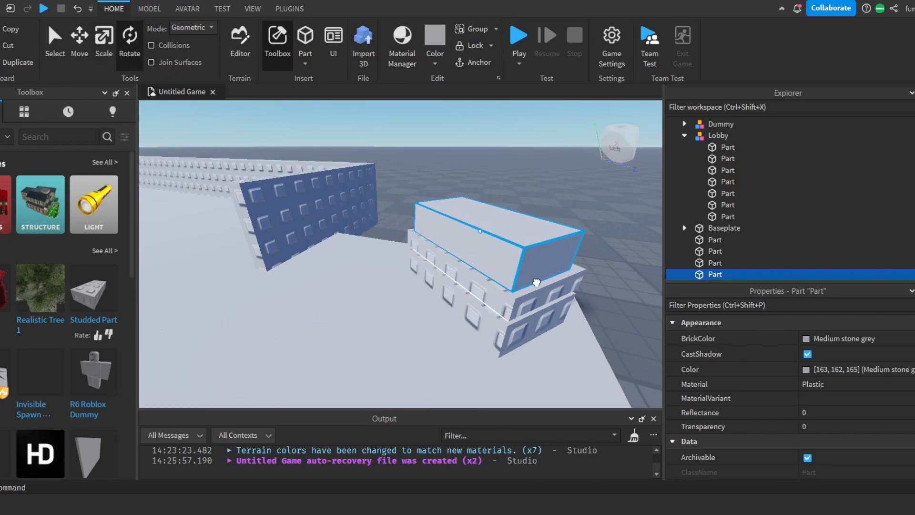
# - Move the new block so it sits centred on top of the studded stand
pyautogui.moveTo(520, 271); pyautogui.dragTo(521, 270, button='right')
pyautogui.click(80, 43)
pyautogui.scroll(4, 412, 238)
pyautogui.moveTo(412, 239); pyautogui.dragTo(412, 239, button='right')
pyautogui.scroll(-4, 413, 239)
pyautogui.moveTo(458, 265); pyautogui.dragTo(465, 264)
pyautogui.moveTo(372, 247); pyautogui.dragTo(373, 247, button='right')
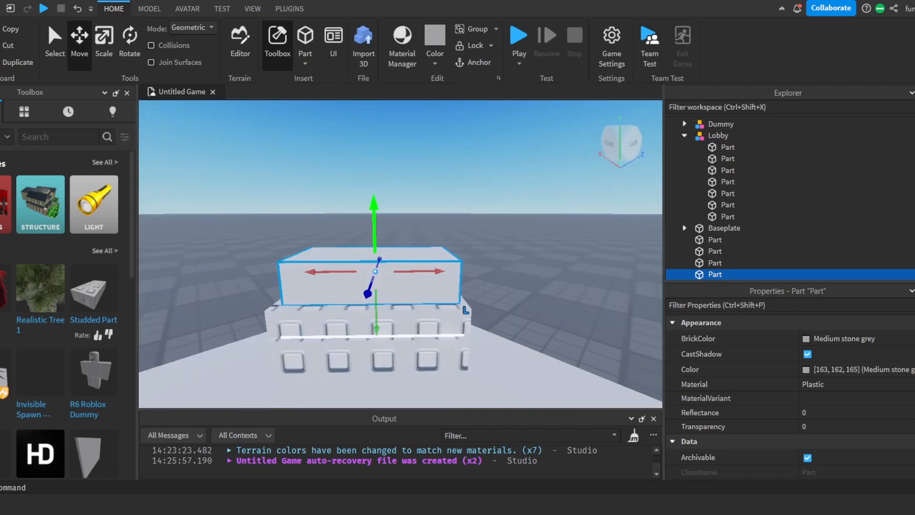
# - Scale the new block to about 1.25 studs deep and 1.28 studs high
pyautogui.moveTo(480, 237); pyautogui.dragTo(480, 236, button='right')
pyautogui.press('a')
pyautogui.click(109, 47)
pyautogui.moveTo(504, 252); pyautogui.dragTo(432, 252)
pyautogui.press('a')
pyautogui.moveTo(406, 253); pyautogui.dragTo(407, 253, button='right')
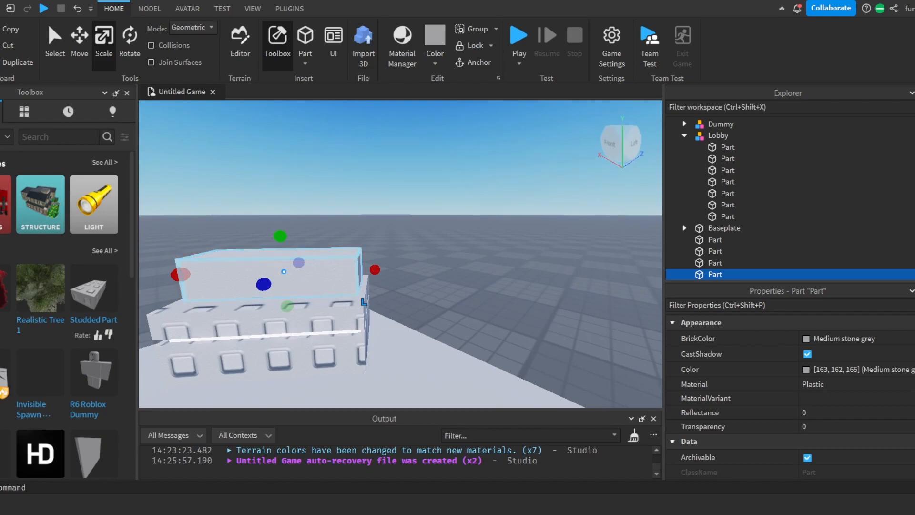
pyautogui.moveTo(280, 236); pyautogui.dragTo(296, 230)
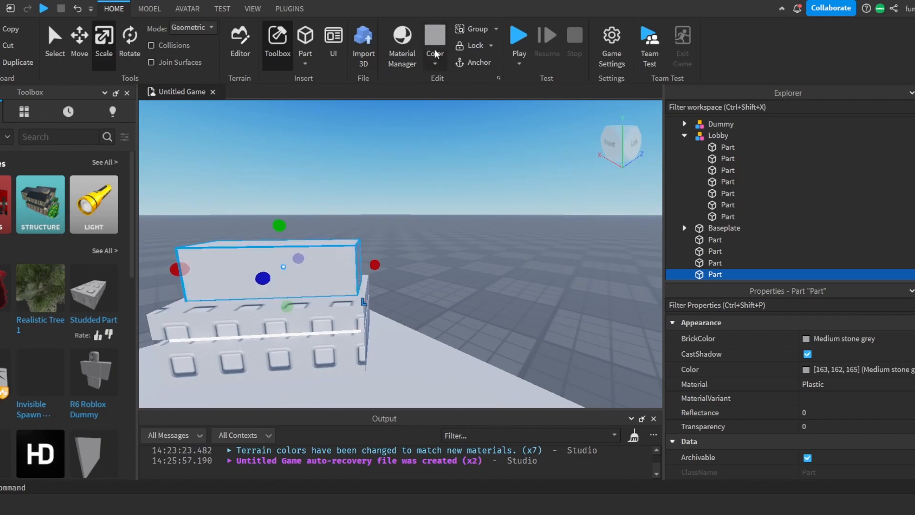
# - Color the block on top of the stand smoky grey
pyautogui.click(521, 280)
pyautogui.click(336, 244)
pyautogui.click(575, 295)
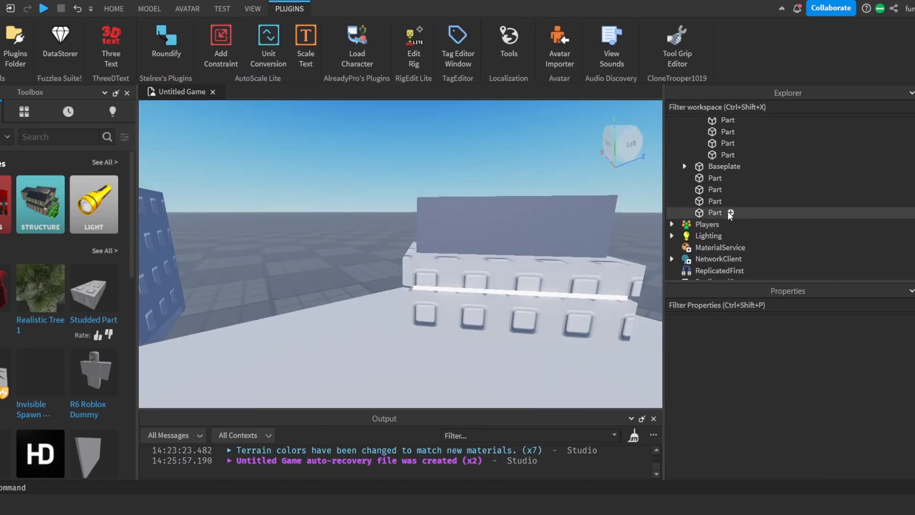
# - Add a SurfaceGui to the smoky grey block and a TextLabel inside it
pyautogui.click(728, 213)
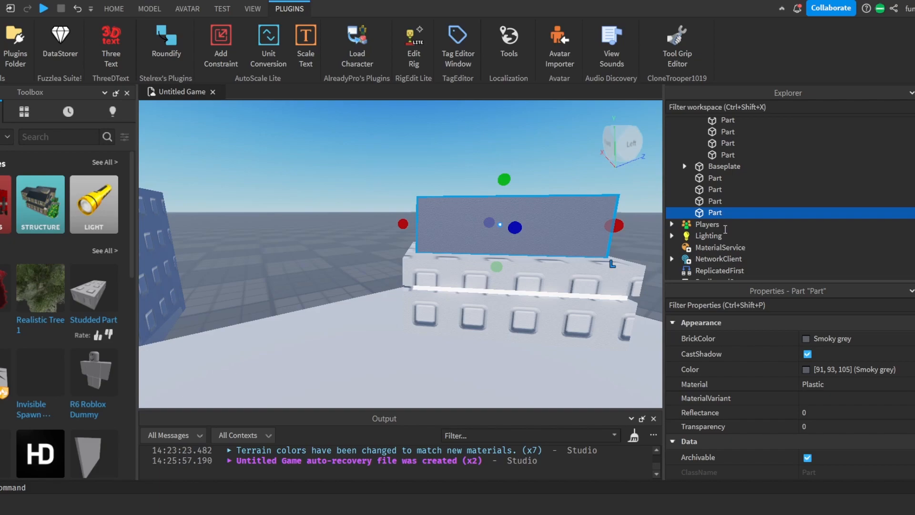
pyautogui.click(713, 353)
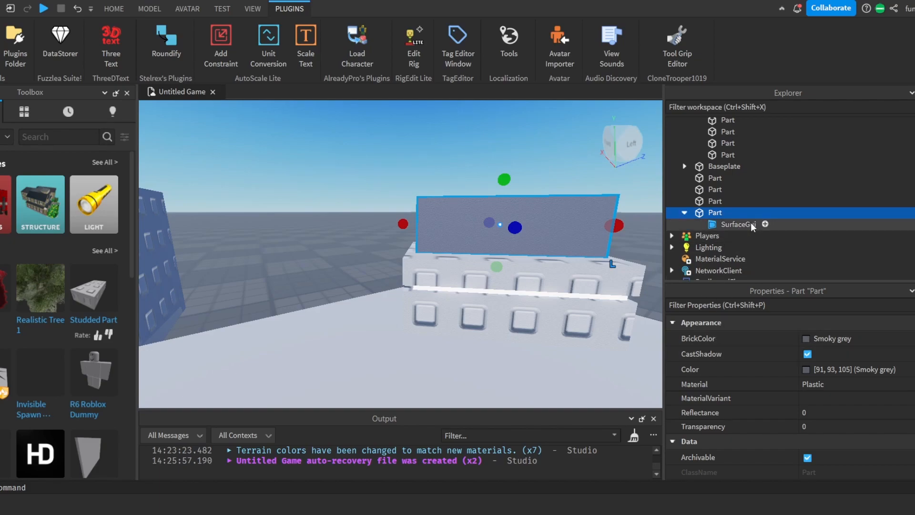
pyautogui.click(749, 222)
pyautogui.click(727, 263)
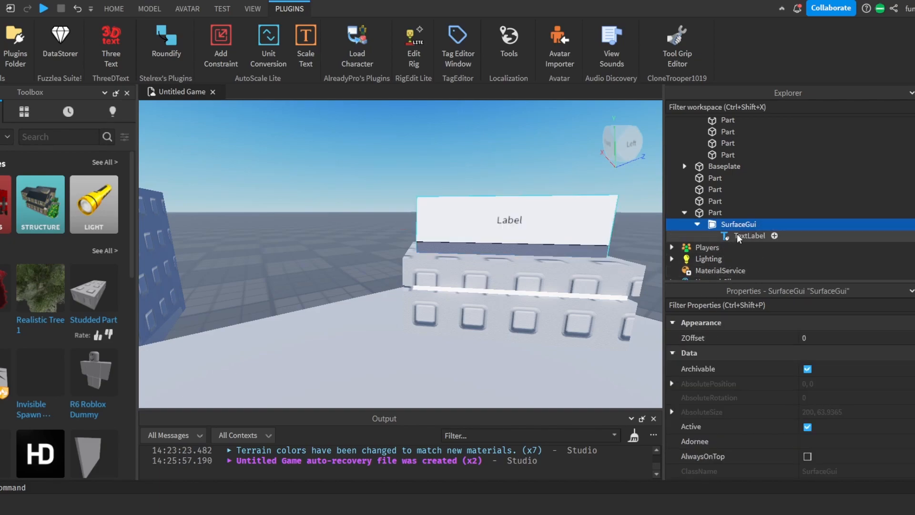
# - Set the TextLabel's text to "Effortless"
pyautogui.click(742, 236)
pyautogui.moveTo(609, 271); pyautogui.dragTo(130, 249, button='right')
pyautogui.press('a')
pyautogui.press('d')
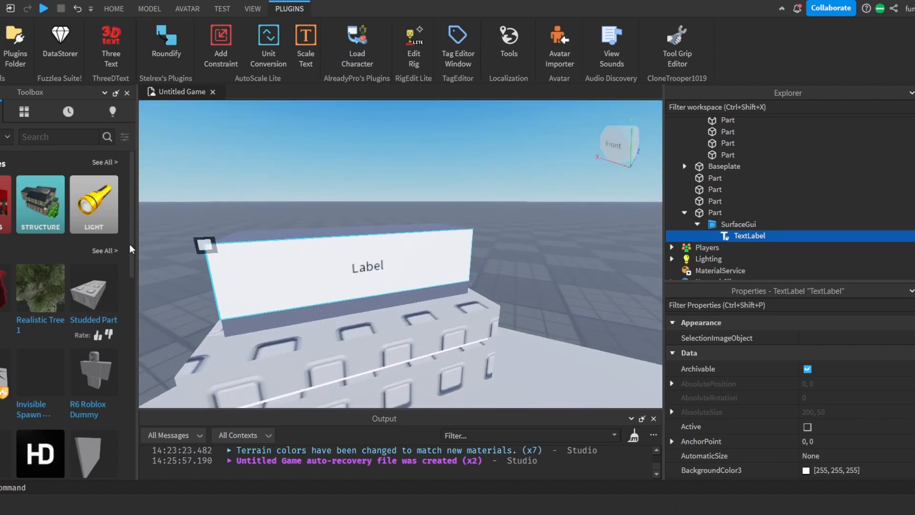
pyautogui.click(203, 246)
pyautogui.click(745, 240)
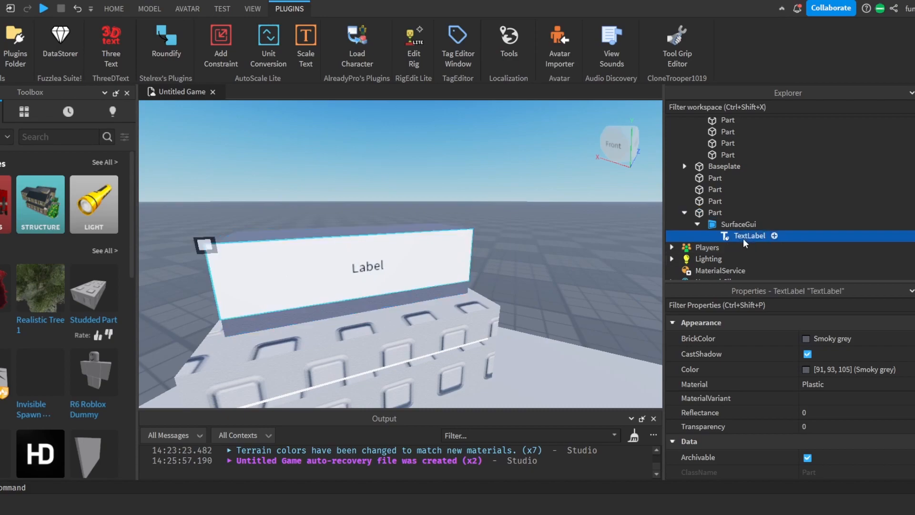
pyautogui.scroll(-10, 810, 419)
pyautogui.scroll(-3, 832, 424)
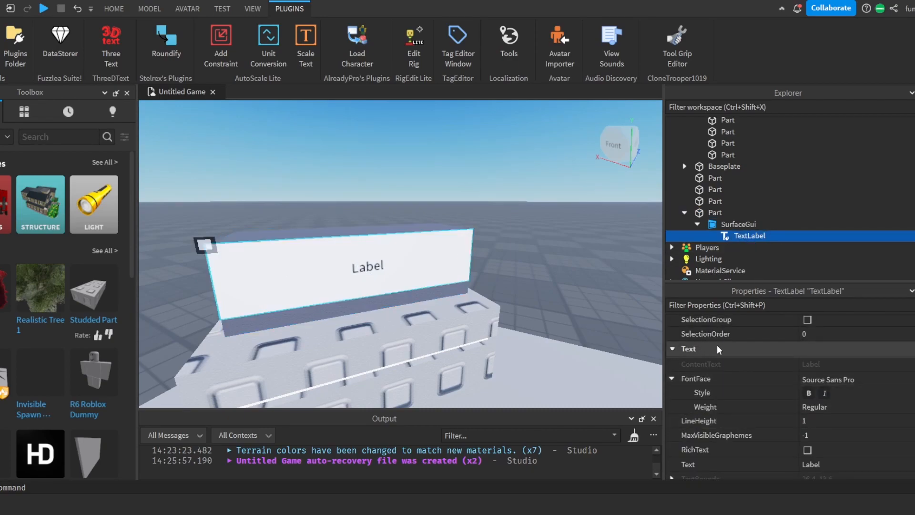
pyautogui.scroll(-1, 822, 414)
pyautogui.click(818, 419)
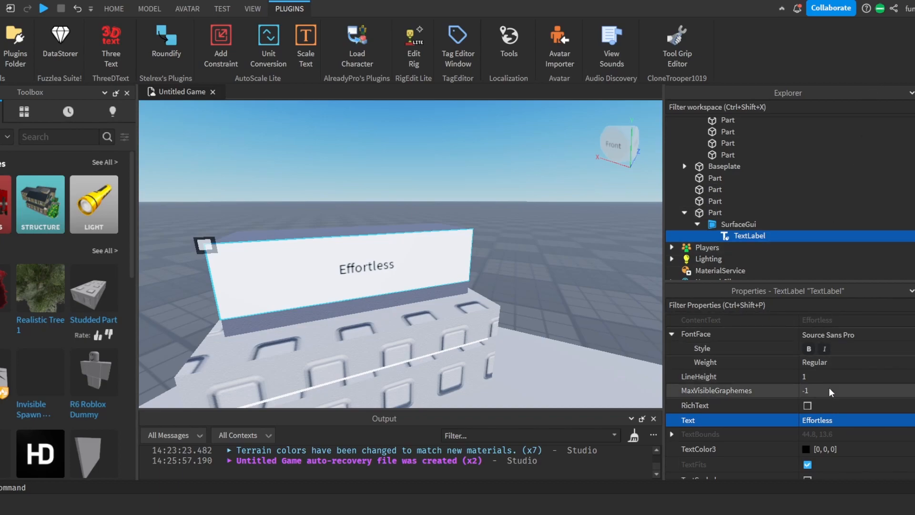
# - Enable RichText and TextScaled for the "Effortless" label
pyautogui.click(806, 405)
pyautogui.scroll(-3, 807, 414)
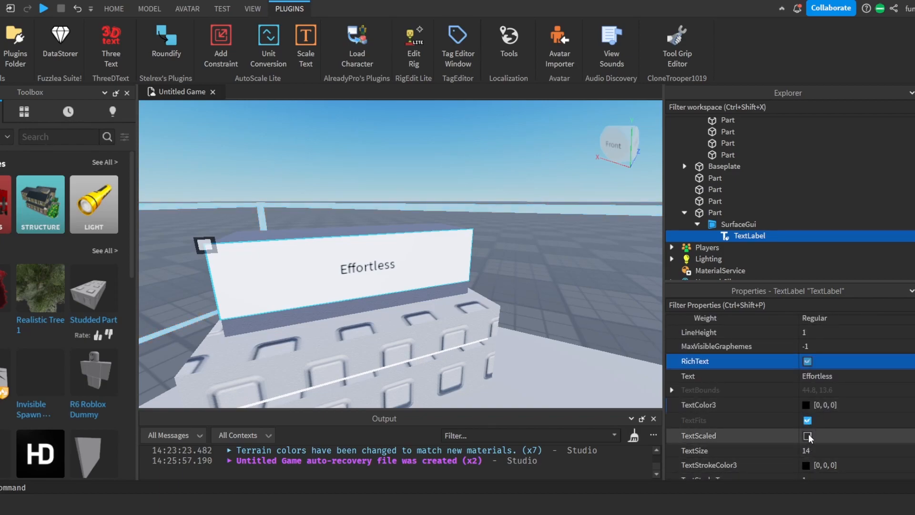
pyautogui.click(808, 439)
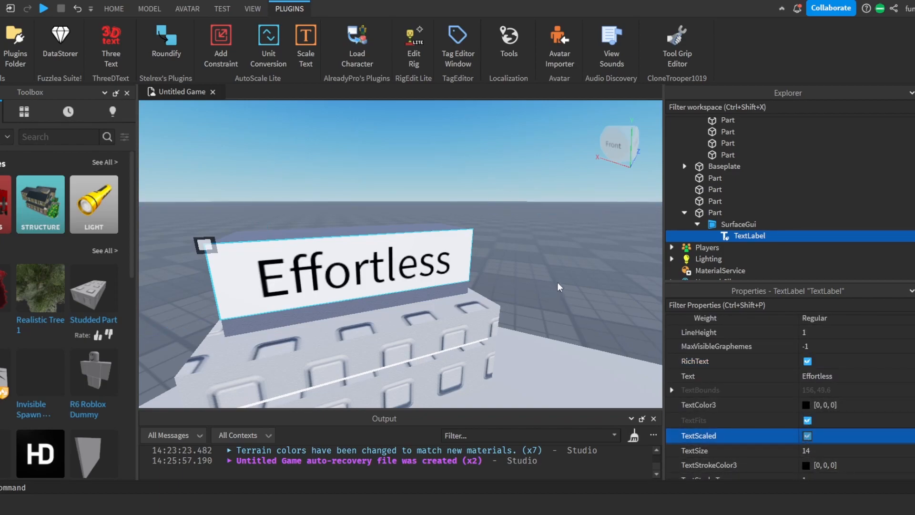
pyautogui.moveTo(557, 283); pyautogui.dragTo(320, 244, button='right')
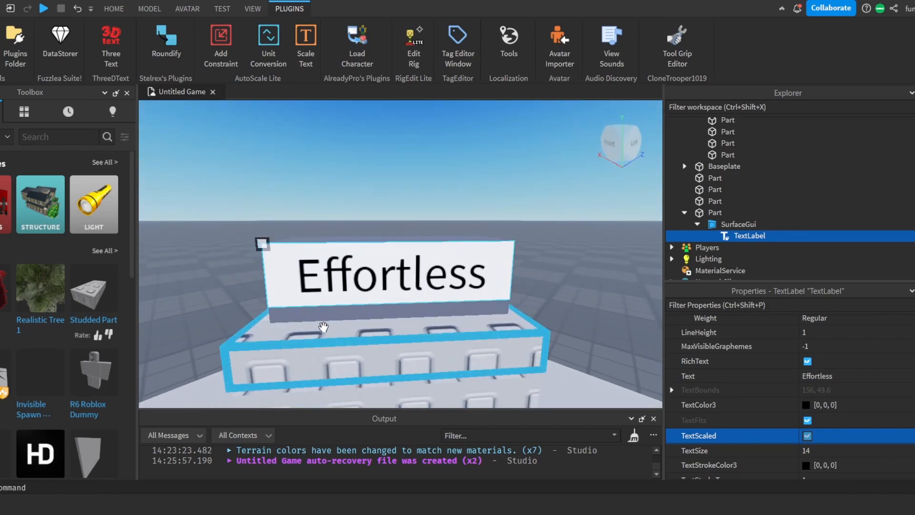
# - Set the label's BackgroundTransparency to 1
pyautogui.scroll(-3, 829, 405)
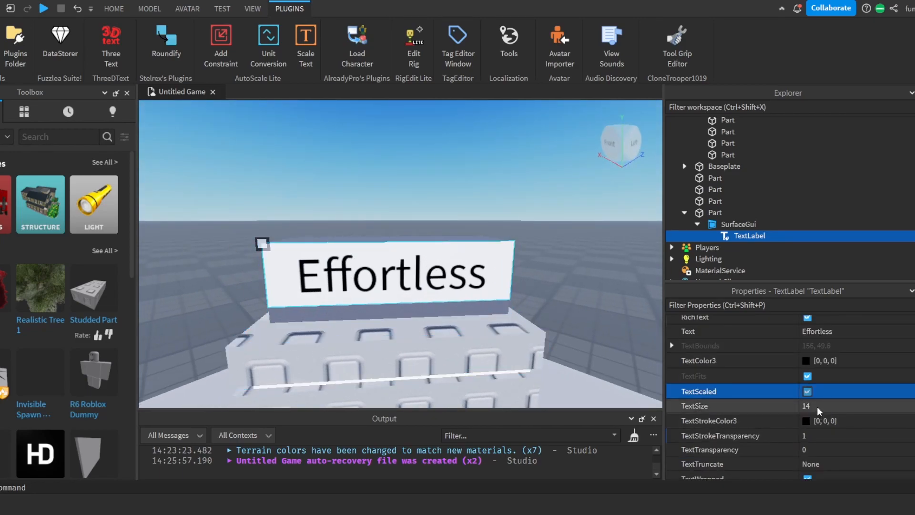
pyautogui.scroll(-3, 819, 414)
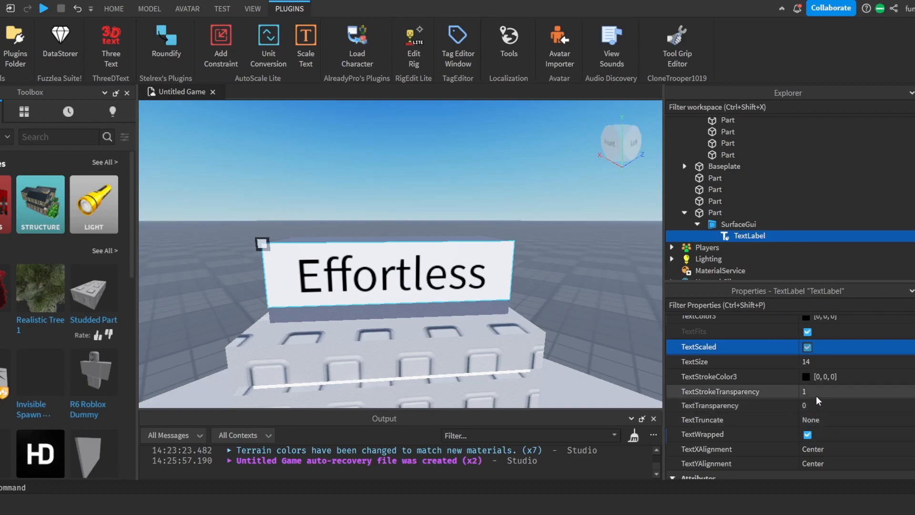
pyautogui.scroll(-3, 816, 402)
pyautogui.scroll(20, 816, 402)
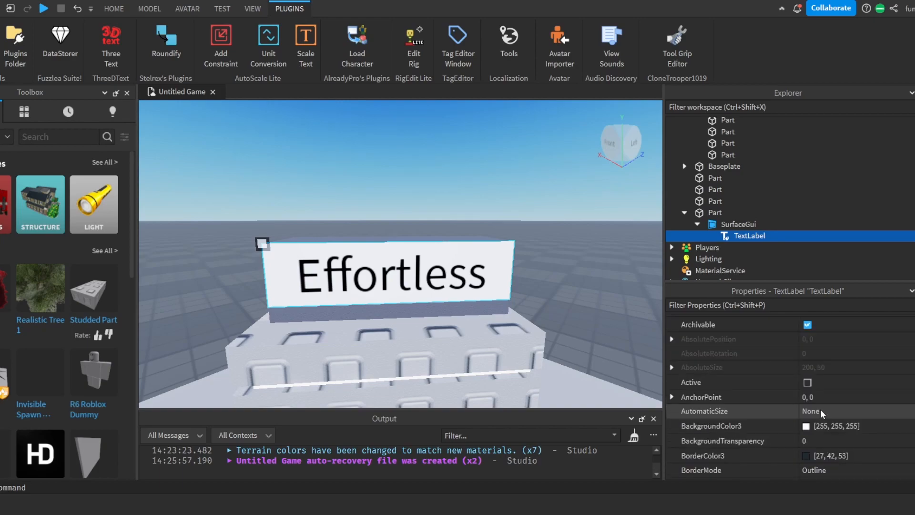
pyautogui.scroll(-3, 815, 419)
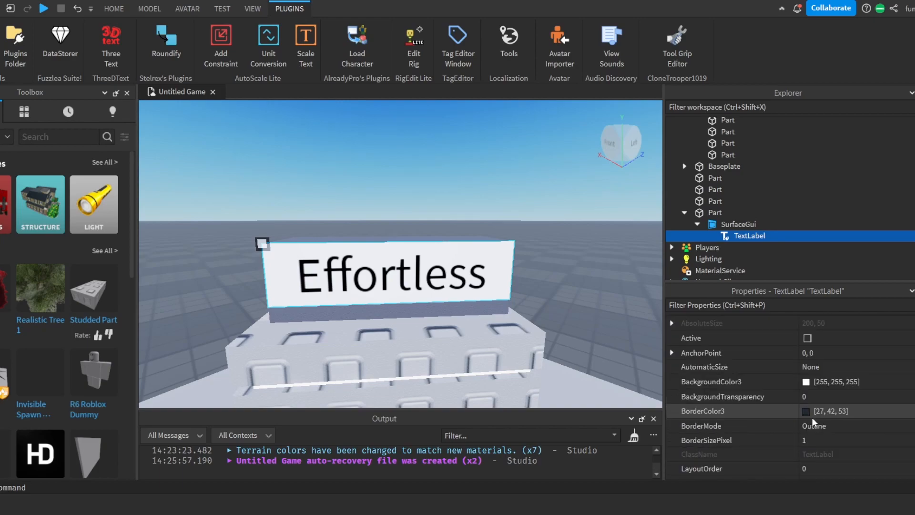
pyautogui.click(808, 398)
pyautogui.write('1')
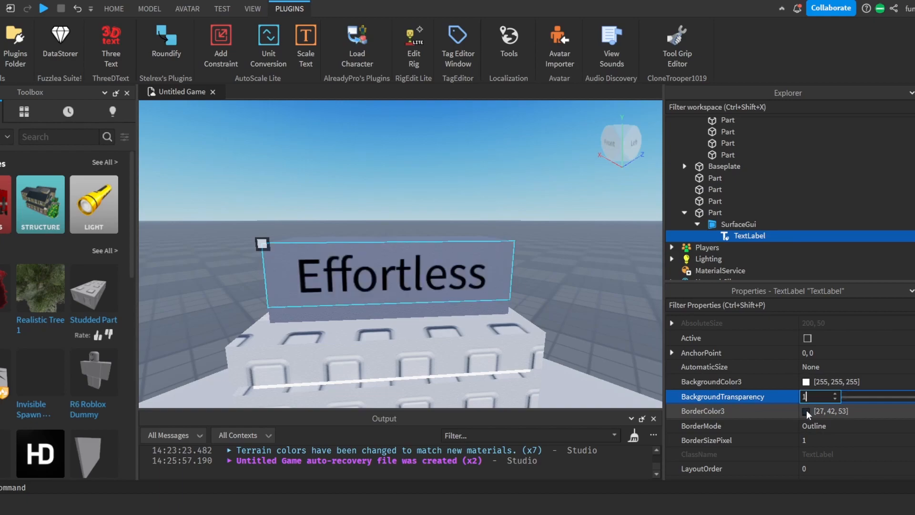
pyautogui.click(559, 249)
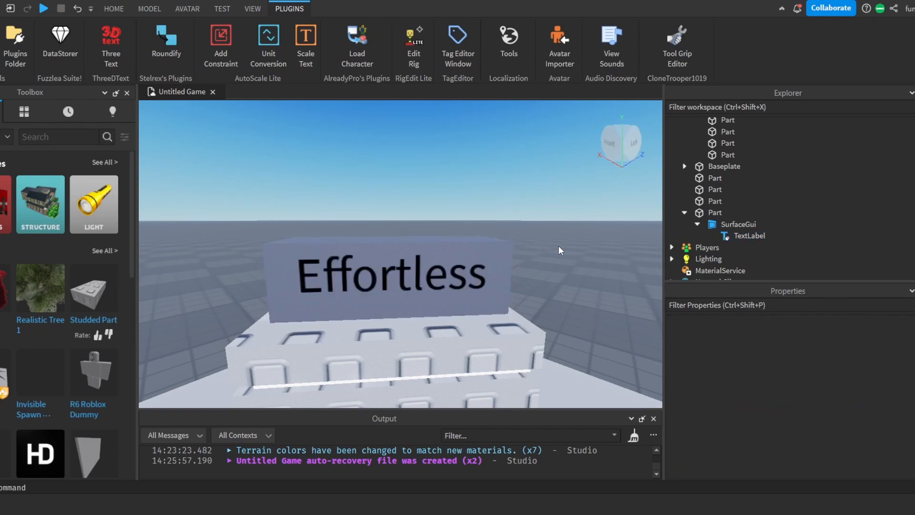
# - Examine the sign on the stand and look through the grey block's properties
pyautogui.scroll(-3, 560, 250)
pyautogui.moveTo(560, 249); pyautogui.dragTo(497, 267, button='right')
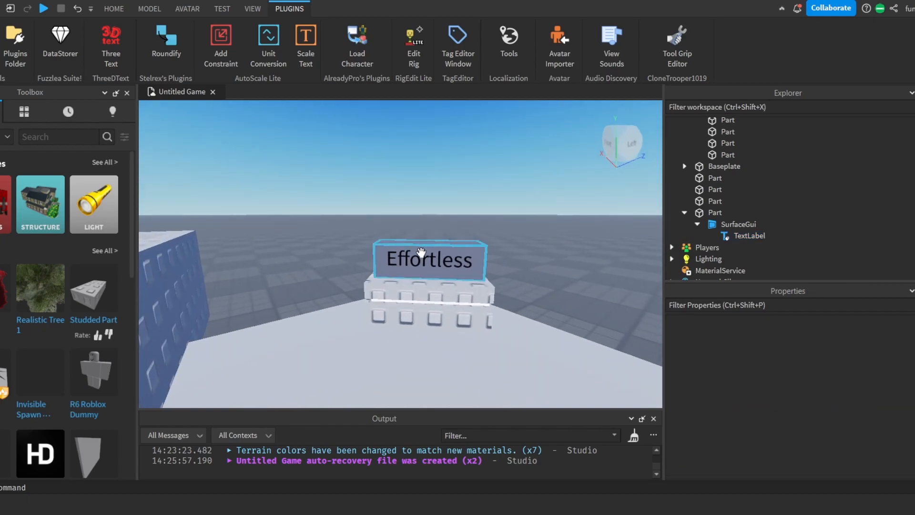
pyautogui.click(422, 252)
pyautogui.scroll(4, 421, 251)
pyautogui.scroll(-10, 811, 387)
pyautogui.scroll(6, 813, 384)
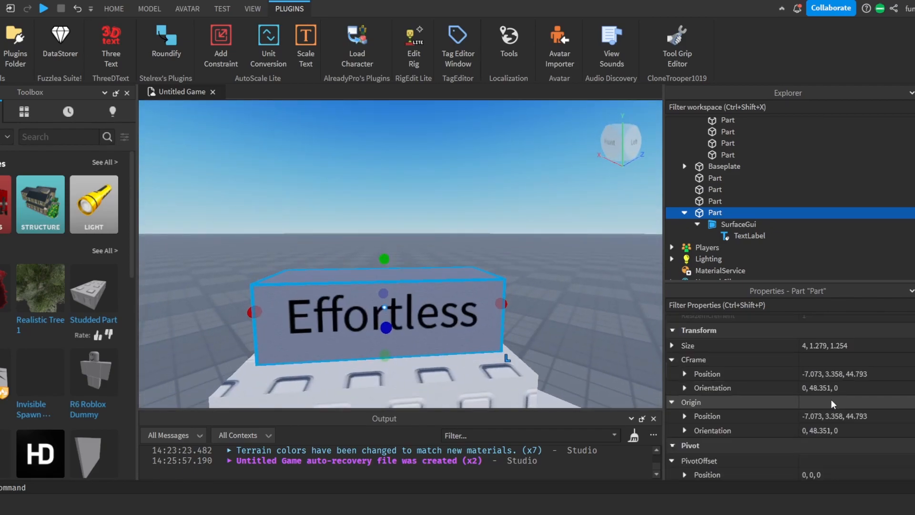
pyautogui.scroll(6, 833, 410)
pyautogui.scroll(-10, 833, 414)
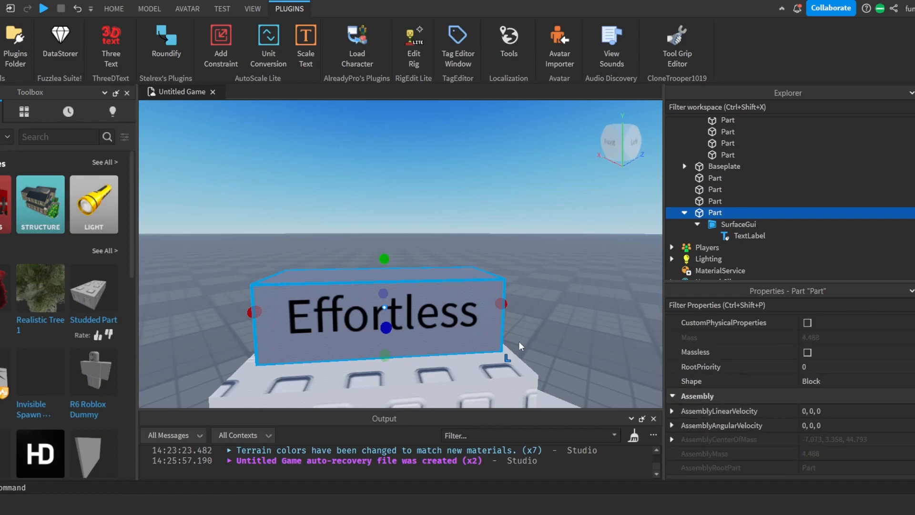
# - Change the label's text color to white, 255, 255, 255
pyautogui.click(749, 235)
pyautogui.scroll(-10, 815, 409)
pyautogui.scroll(-3, 824, 420)
pyautogui.click(791, 404)
pyautogui.moveTo(593, 195); pyautogui.dragTo(595, 157)
pyautogui.moveTo(546, 210); pyautogui.dragTo(562, 340)
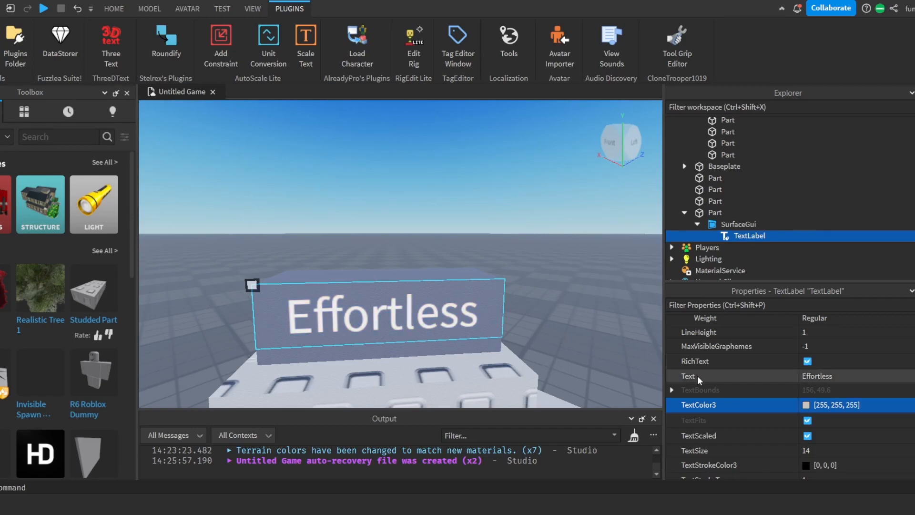
# - Change the label's font to Luckiest Guy
pyautogui.scroll(3, 858, 429)
pyautogui.click(890, 424)
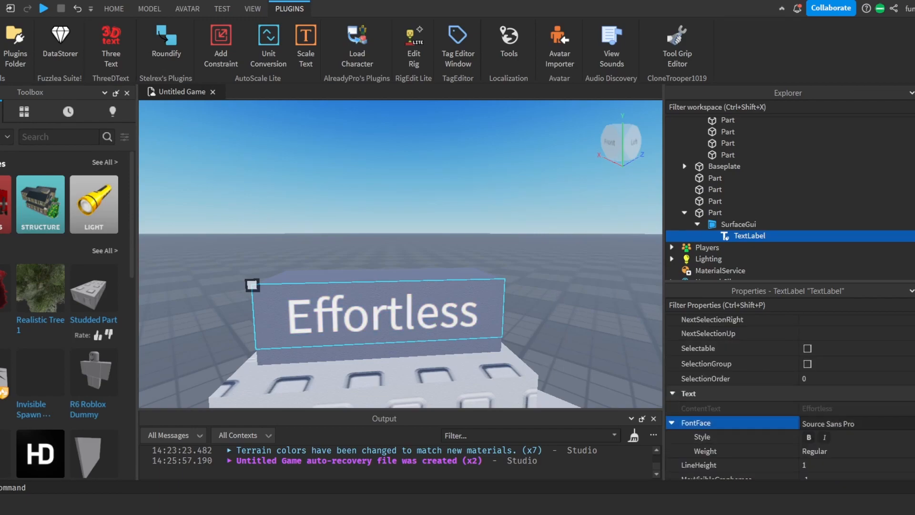
pyautogui.click(865, 387)
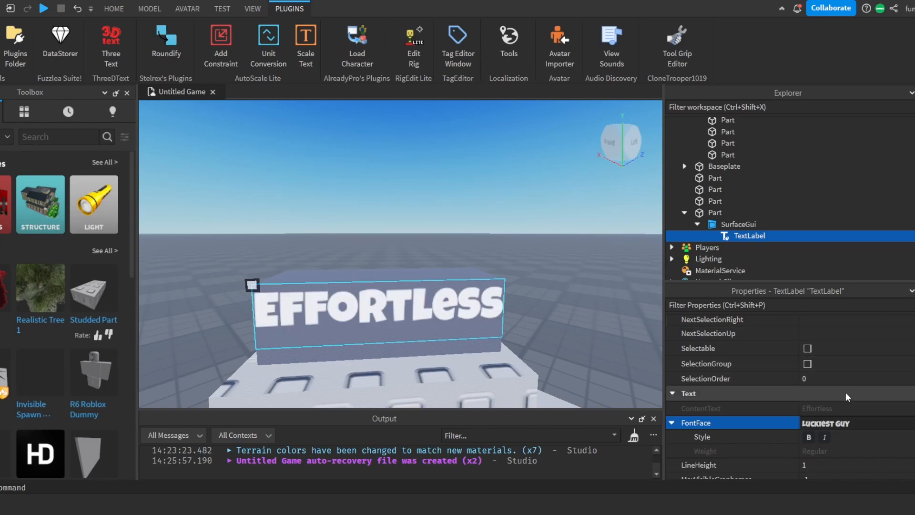
# - Set the label's vertical position offset to 20 so the text sits lower on the block
pyautogui.click(715, 213)
pyautogui.click(738, 224)
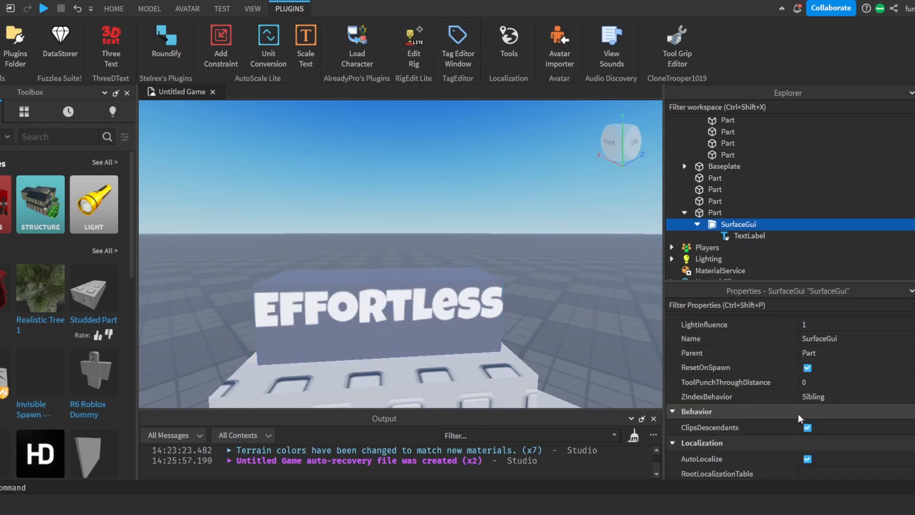
pyautogui.scroll(3, 744, 367)
pyautogui.click(749, 235)
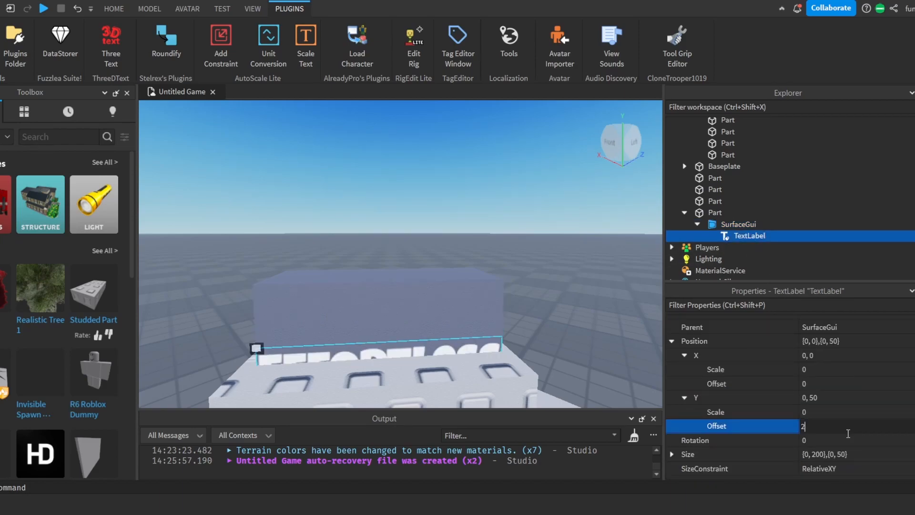
pyautogui.write('0')
pyautogui.press('Return')
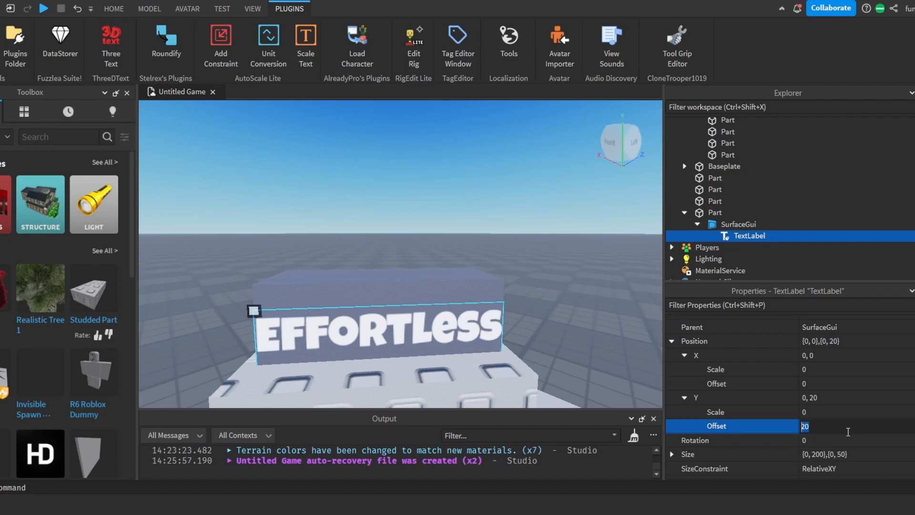
pyautogui.press('Return')
pyautogui.click(591, 324)
pyautogui.moveTo(590, 324); pyautogui.dragTo(601, 313, button='right')
pyautogui.press('s')
pyautogui.moveTo(518, 312); pyautogui.dragTo(533, 331, button='right')
pyautogui.press('w')
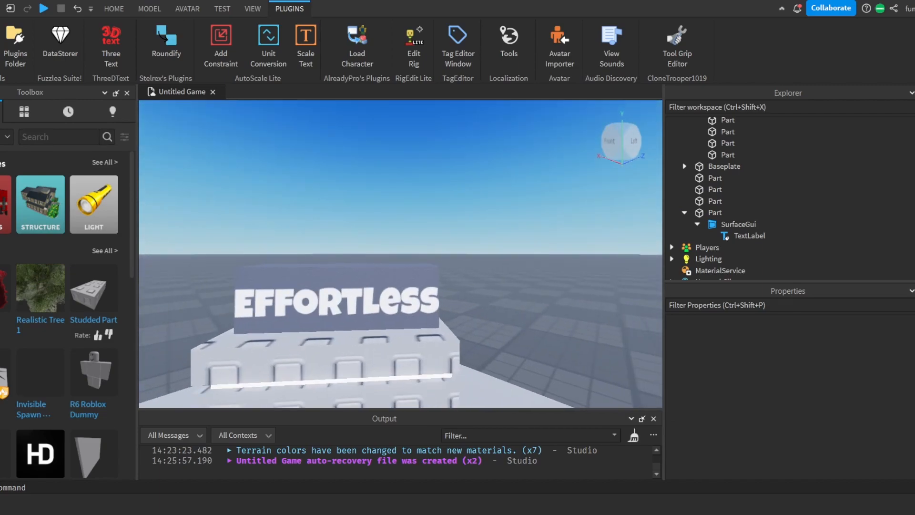
pyautogui.press('s')
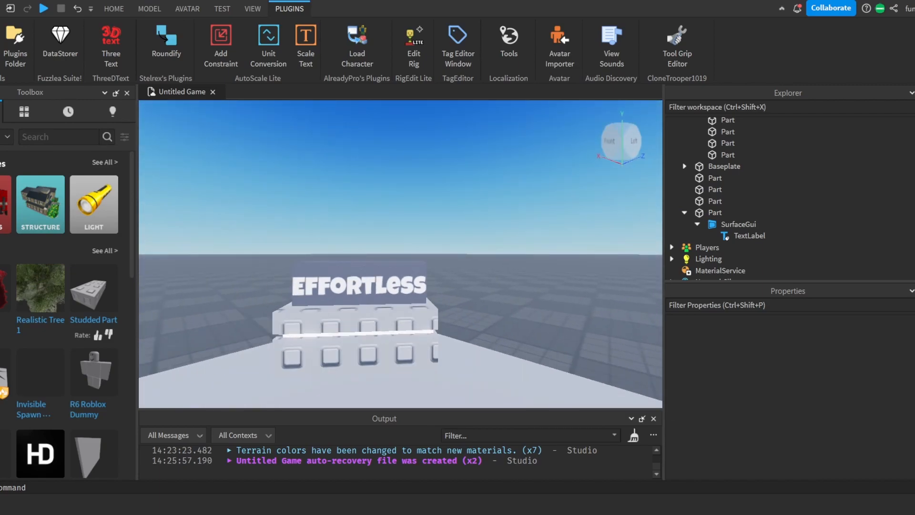
# - Duplicate the Effortless block and stack the copy directly above the original
pyautogui.click(114, 8)
pyautogui.hotkey('ctrl', 'd')
pyautogui.moveTo(361, 214); pyautogui.dragTo(360, 179)
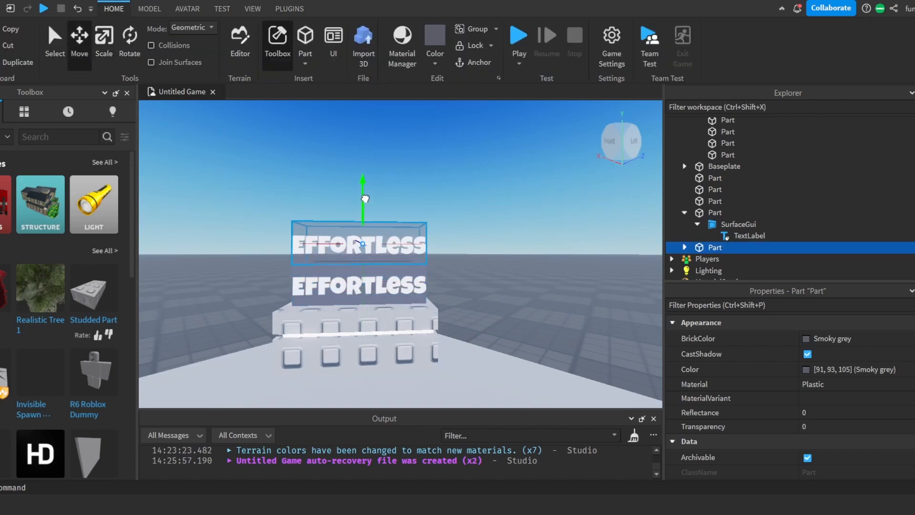
pyautogui.click(535, 264)
pyautogui.moveTo(535, 265); pyautogui.dragTo(521, 266, button='right')
# - Change the upper block's color to lime green
pyautogui.click(416, 249)
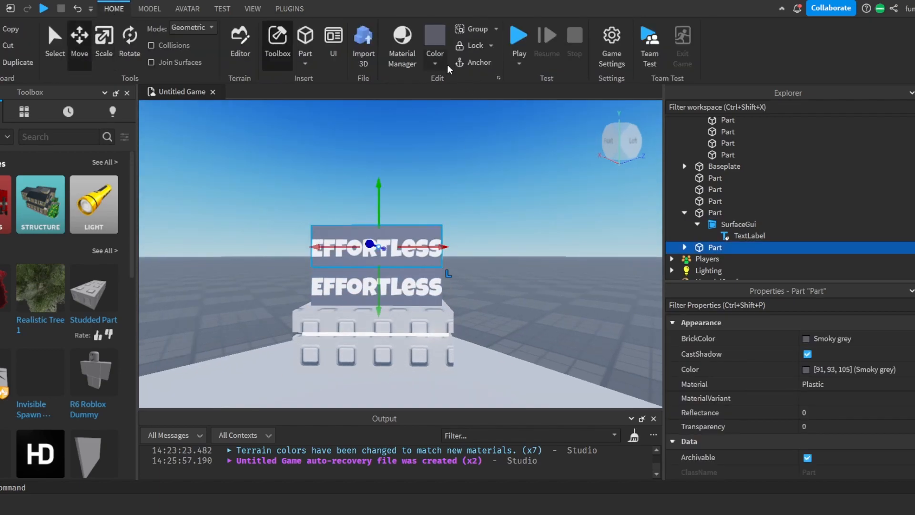
pyautogui.click(515, 134)
pyautogui.click(542, 233)
# - Change the green block's label text to "Very Easy"
pyautogui.click(362, 247)
pyautogui.click(355, 245)
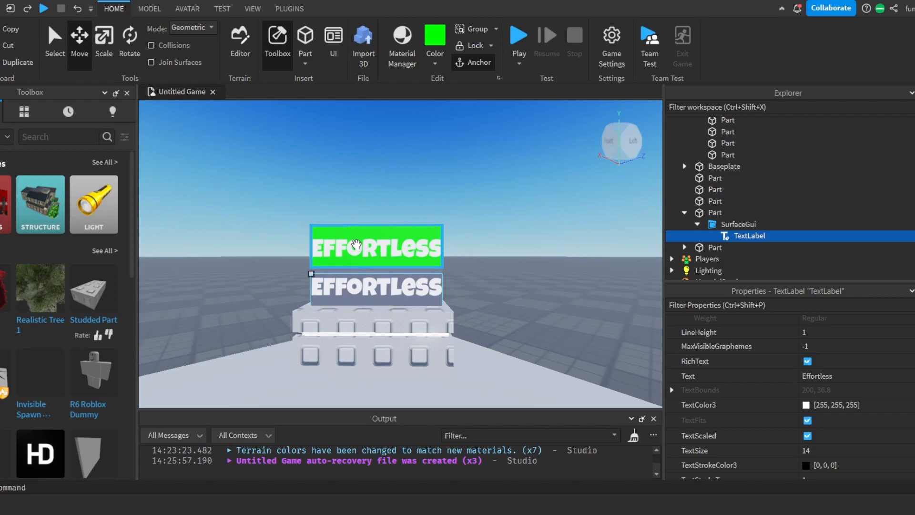
pyautogui.click(356, 245)
pyautogui.click(684, 247)
pyautogui.scroll(-1, 689, 238)
pyautogui.click(697, 228)
pyautogui.click(732, 241)
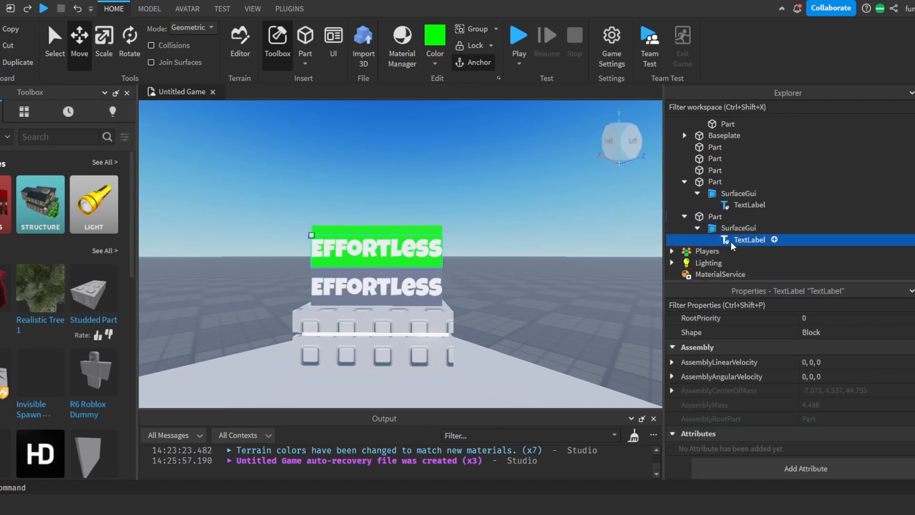
pyautogui.scroll(-10, 810, 391)
pyautogui.scroll(3, 841, 402)
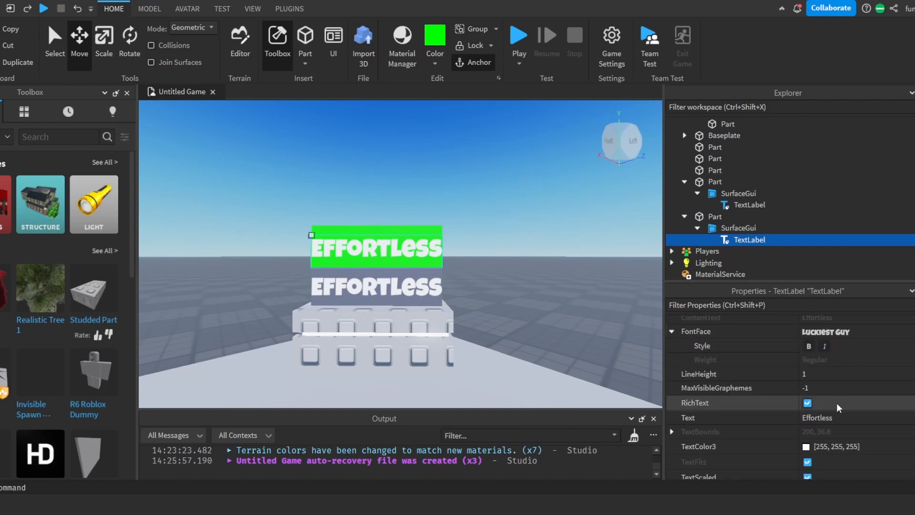
pyautogui.click(830, 417)
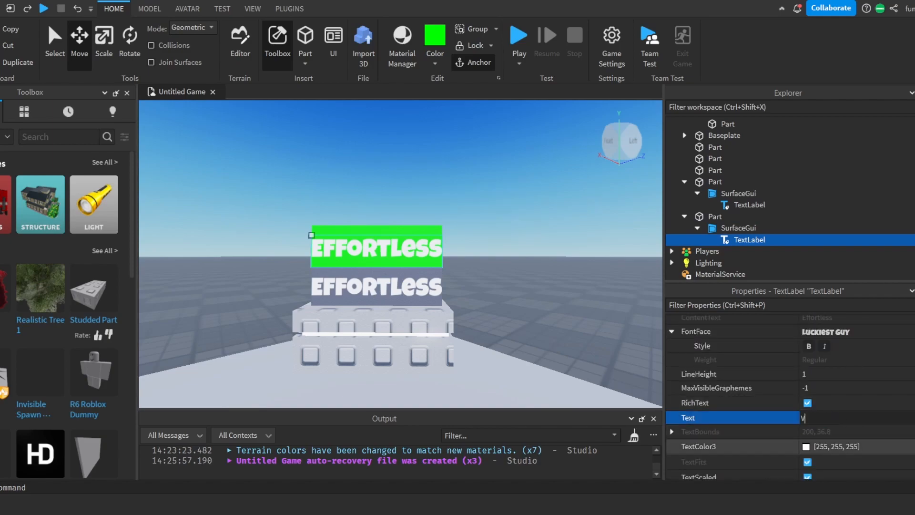
pyautogui.press('Return')
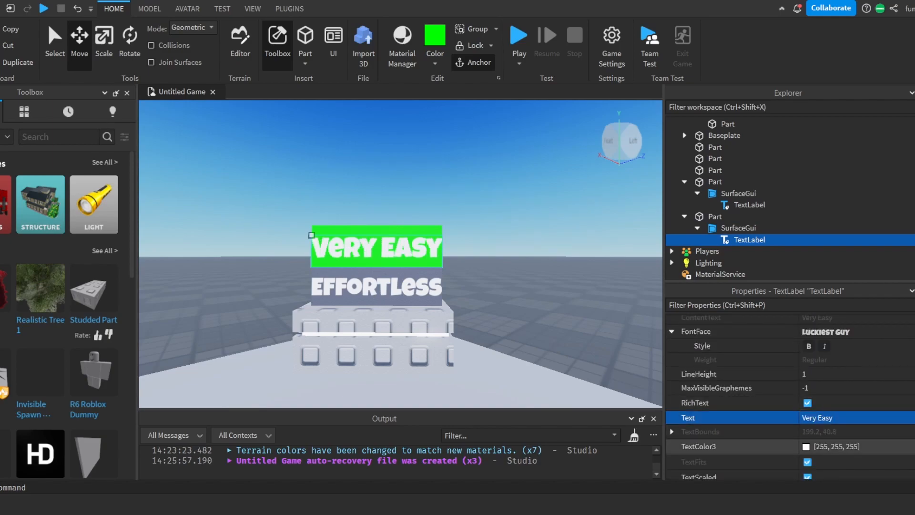
# - Lower the Very Easy block slightly so it sits flush on the Effortless block
pyautogui.click(596, 316)
pyautogui.scroll(-3, 595, 315)
pyautogui.scroll(5, 595, 314)
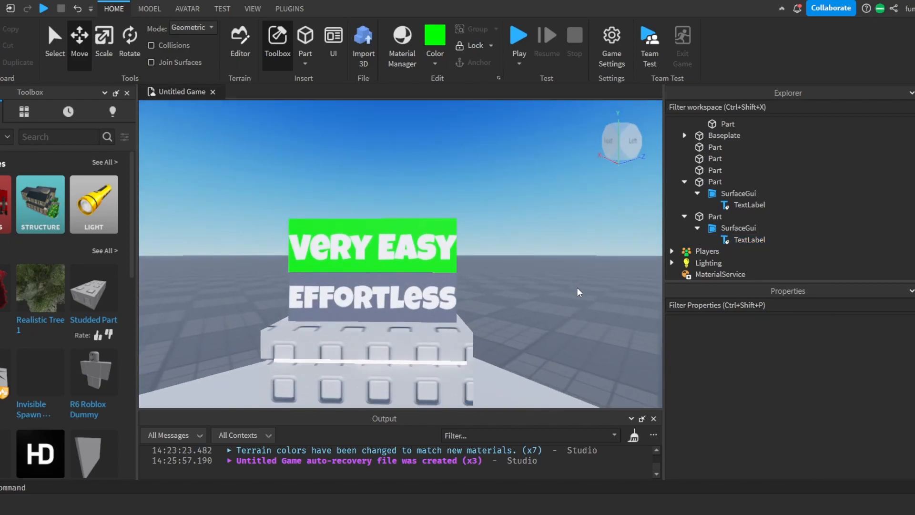
pyautogui.click(450, 257)
pyautogui.scroll(3, 450, 257)
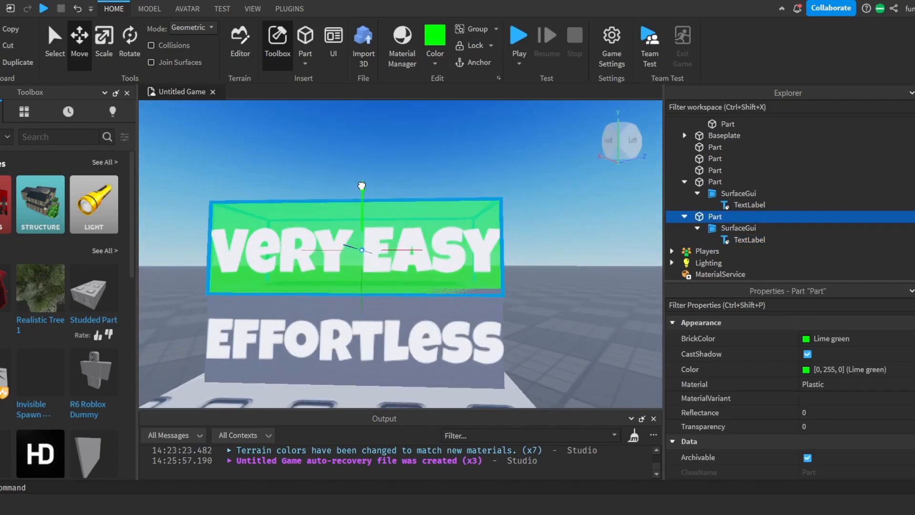
pyautogui.moveTo(365, 175); pyautogui.dragTo(365, 183)
pyautogui.click(641, 287)
pyautogui.moveTo(642, 287); pyautogui.dragTo(629, 286, button='right')
pyautogui.scroll(-3, 629, 287)
pyautogui.scroll(-2, 628, 287)
# - Duplicate the Very Easy block, stack the copy on top of it and color the copy forest green
pyautogui.click(390, 224)
pyautogui.hotkey('ctrl', 'd')
pyautogui.moveTo(382, 186); pyautogui.dragTo(383, 147)
pyautogui.scroll(4, 403, 169)
pyautogui.scroll(-2, 381, 191)
pyautogui.moveTo(359, 219); pyautogui.dragTo(358, 219)
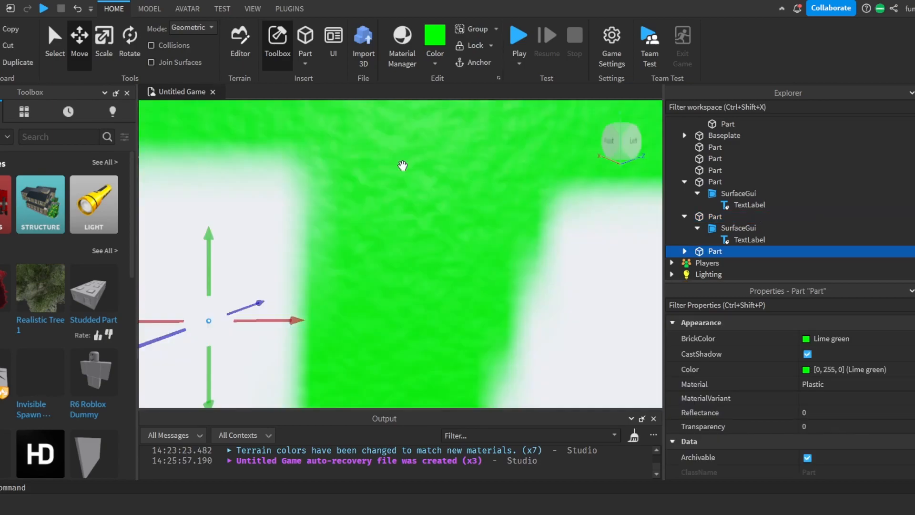
pyautogui.click(433, 66)
pyautogui.click(471, 134)
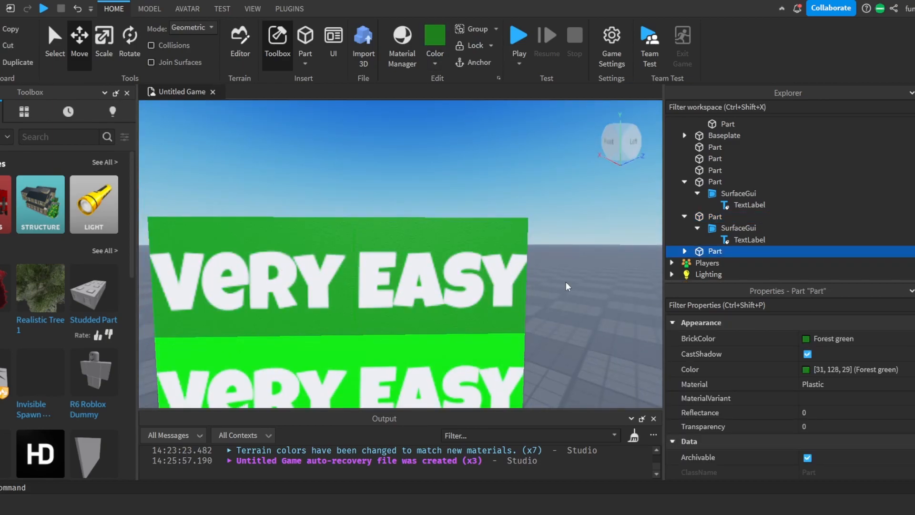
# - Change the forest green block's label text to "Easy"
pyautogui.click(684, 251)
pyautogui.click(697, 263)
pyautogui.scroll(-1, 700, 260)
pyautogui.click(743, 244)
pyautogui.scroll(-8, 828, 424)
pyautogui.click(815, 464)
pyautogui.write('Easy')
pyautogui.click(307, 220)
pyautogui.click(588, 355)
pyautogui.scroll(-5, 588, 355)
# - Duplicate the Easy block, stack the copy on top of it and color the copy bright yellow
pyautogui.click(384, 258)
pyautogui.hotkey('ctrl', 'd')
pyautogui.click(380, 207)
pyautogui.moveTo(384, 206); pyautogui.dragTo(386, 181)
pyautogui.click(381, 223)
pyautogui.click(395, 193)
pyautogui.click(394, 224)
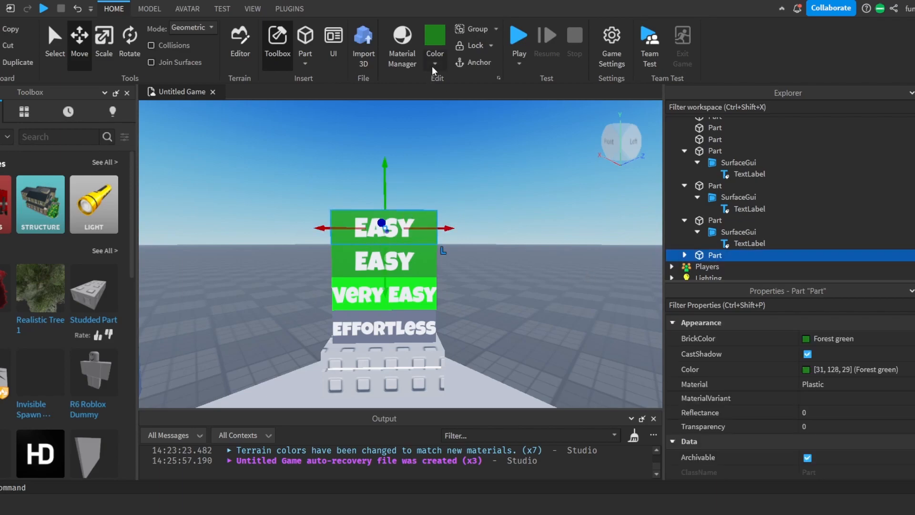
pyautogui.click(433, 66)
pyautogui.click(477, 181)
# - Change the yellow block's label text to "Medium"
pyautogui.click(697, 267)
pyautogui.scroll(-2, 705, 264)
pyautogui.click(739, 217)
pyautogui.scroll(-16, 831, 442)
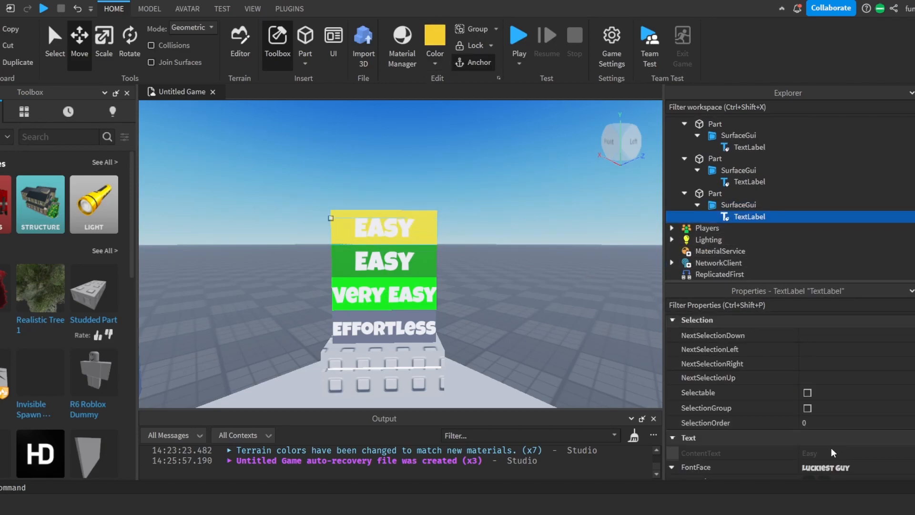
pyautogui.scroll(2, 823, 423)
pyautogui.click(816, 378)
pyautogui.write('Me')
# - Duplicate the Medium block and place the copy flush on top of the original
pyautogui.click(392, 228)
pyautogui.hotkey('ctrl', 'd')
pyautogui.moveTo(385, 190); pyautogui.dragTo(386, 162)
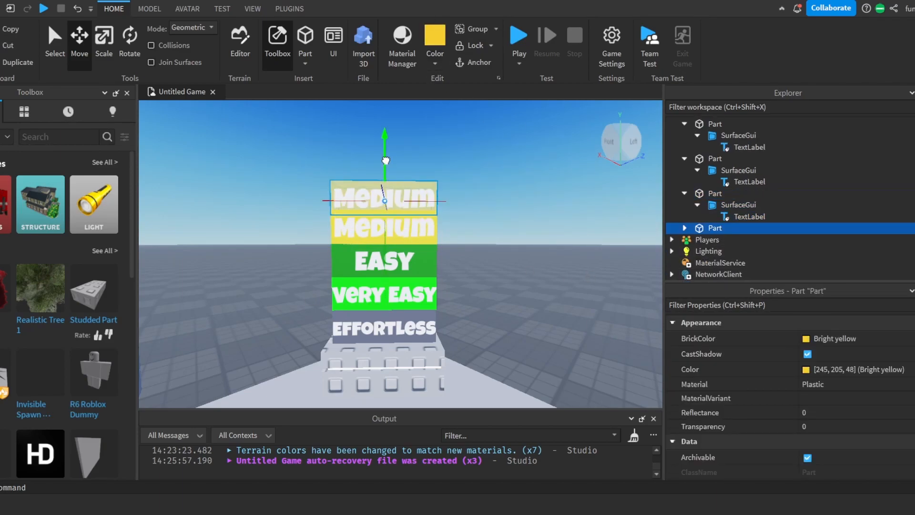
pyautogui.scroll(4, 414, 174)
pyautogui.click(414, 174)
pyautogui.moveTo(382, 122); pyautogui.dragTo(382, 126)
pyautogui.scroll(-4, 410, 186)
# - Recolor the top Medium block to a muted light orange and adjust its height on the stack
pyautogui.click(413, 194)
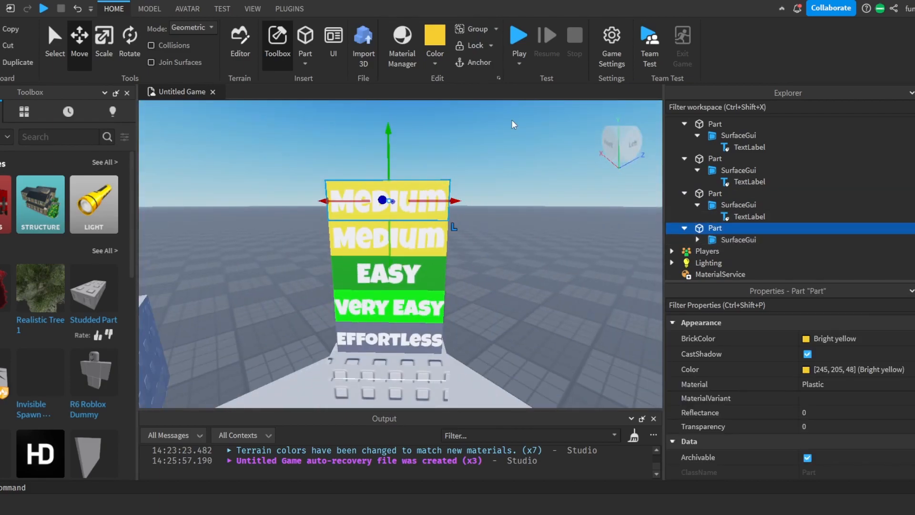
pyautogui.click(495, 164)
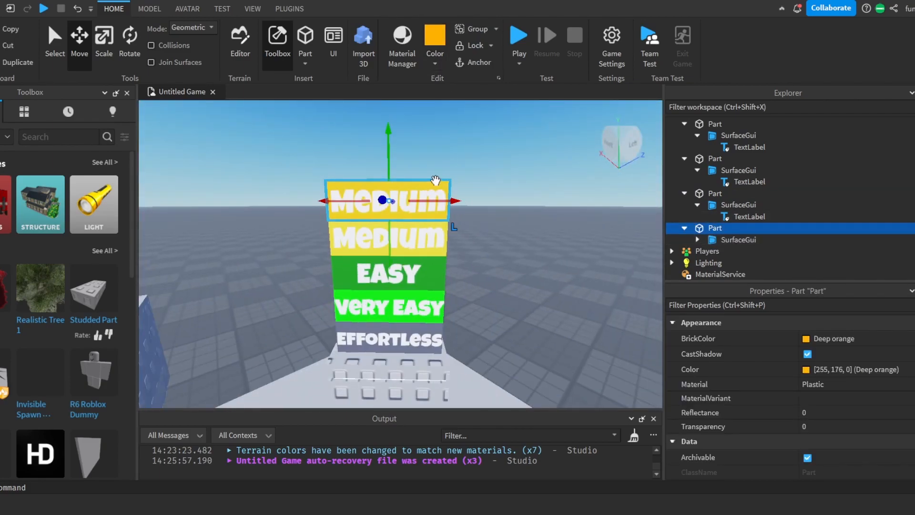
pyautogui.click(467, 214)
pyautogui.click(435, 62)
pyautogui.click(483, 206)
pyautogui.moveTo(388, 159); pyautogui.dragTo(389, 157)
pyautogui.click(554, 242)
# - Change the orange block's label text to "Hard"
pyautogui.click(413, 198)
pyautogui.click(694, 240)
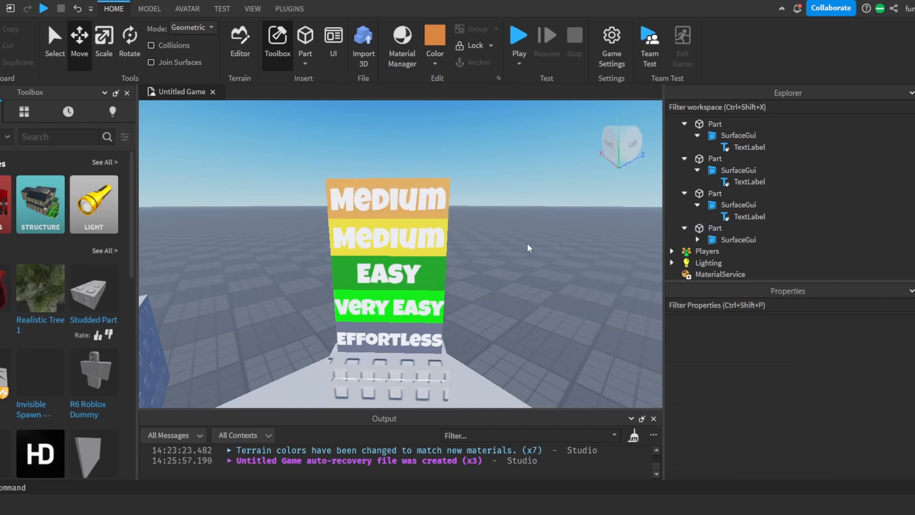
pyautogui.click(697, 240)
pyautogui.click(749, 251)
pyautogui.scroll(-5, 820, 414)
pyautogui.click(825, 420)
pyautogui.write('Hard')
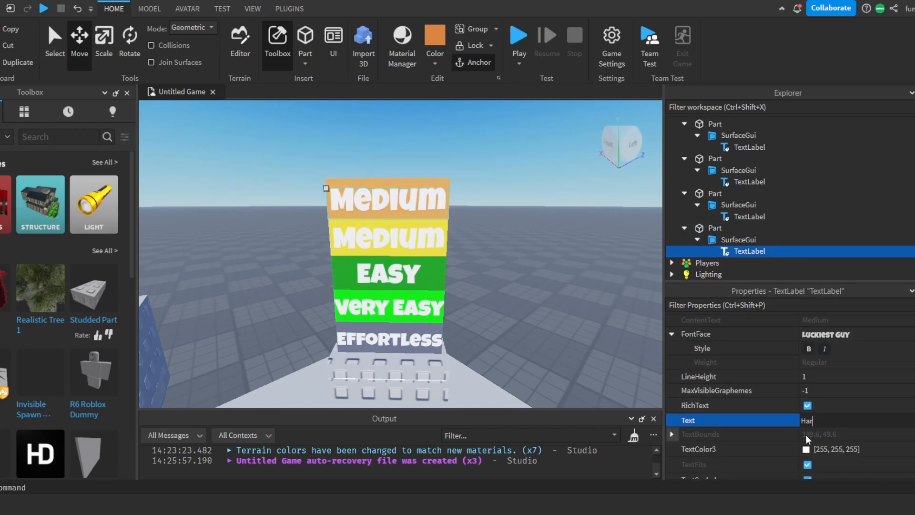
pyautogui.press('Return')
# - Duplicate the Hard block, stack the copy on top of it and color the copy bright red
pyautogui.click(413, 202)
pyautogui.hotkey('ctrl', 'd')
pyautogui.moveTo(389, 148); pyautogui.dragTo(388, 118)
pyautogui.scroll(-3, 455, 205)
pyautogui.moveTo(455, 205); pyautogui.dragTo(443, 196, button='right')
pyautogui.moveTo(420, 184); pyautogui.dragTo(421, 178)
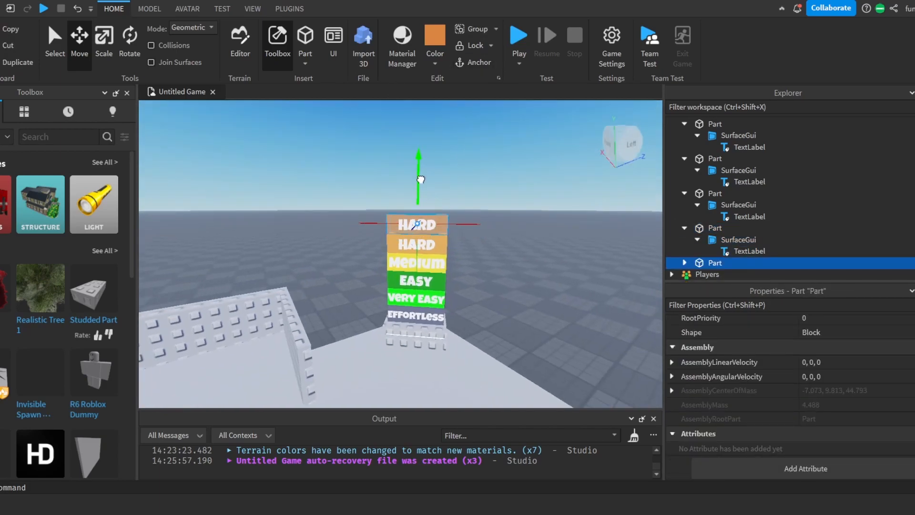
pyautogui.click(127, 93)
pyautogui.scroll(5, 362, 214)
pyautogui.moveTo(376, 184); pyautogui.dragTo(409, 174, button='right')
pyautogui.click(434, 62)
pyautogui.click(613, 185)
pyautogui.click(525, 185)
# - Change the red block's label text to "Very Hard"
pyautogui.click(320, 187)
pyautogui.click(686, 262)
pyautogui.click(746, 257)
pyautogui.scroll(-8, 835, 416)
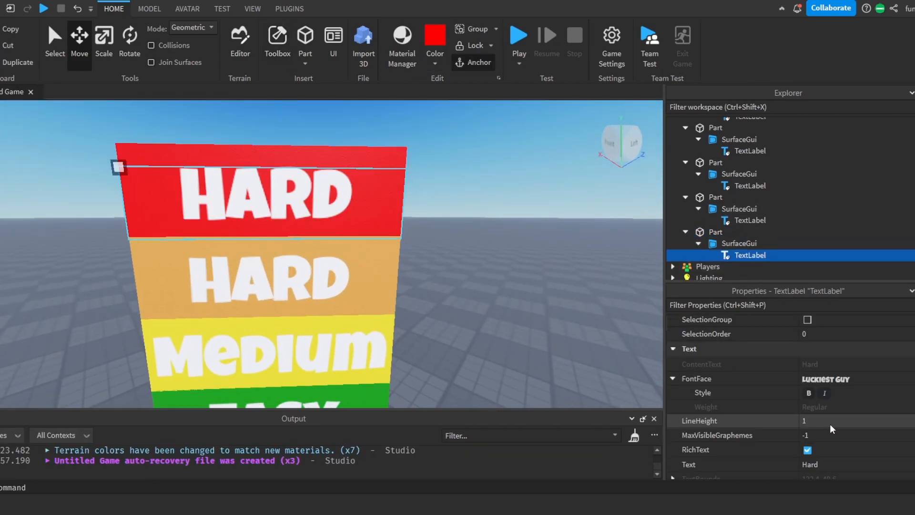
pyautogui.scroll(-10, 827, 404)
pyautogui.click(827, 377)
pyautogui.write('Very Hard')
pyautogui.press('Return')
pyautogui.click(524, 238)
pyautogui.scroll(-5, 476, 239)
pyautogui.moveTo(476, 238); pyautogui.dragTo(458, 239, button='right')
# - Duplicate the Very Hard block, stack the copy on top of it and color the copy really black
pyautogui.click(343, 224)
pyautogui.hotkey('ctrl', 'd')
pyautogui.moveTo(314, 185); pyautogui.dragTo(323, 158)
pyautogui.click(363, 174)
pyautogui.click(355, 208)
pyautogui.click(434, 62)
pyautogui.click(460, 281)
pyautogui.scroll(4, 354, 198)
pyautogui.click(354, 198)
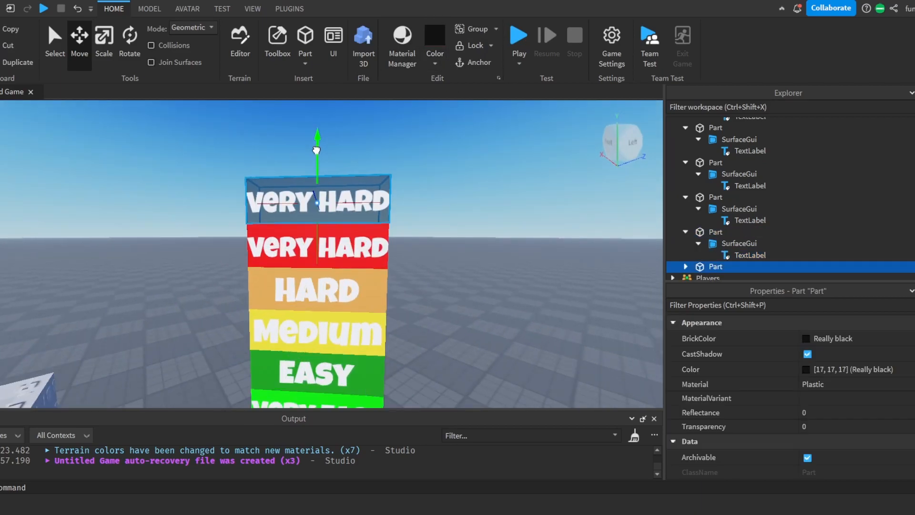
# - Change the black block's label text to "Extreme"
pyautogui.scroll(-2, 701, 224)
pyautogui.click(685, 205)
pyautogui.click(709, 218)
pyautogui.click(698, 216)
pyautogui.click(743, 228)
pyautogui.scroll(-10, 833, 429)
pyautogui.scroll(-5, 833, 431)
pyautogui.click(825, 420)
pyautogui.write('Extreme')
pyautogui.press('Return')
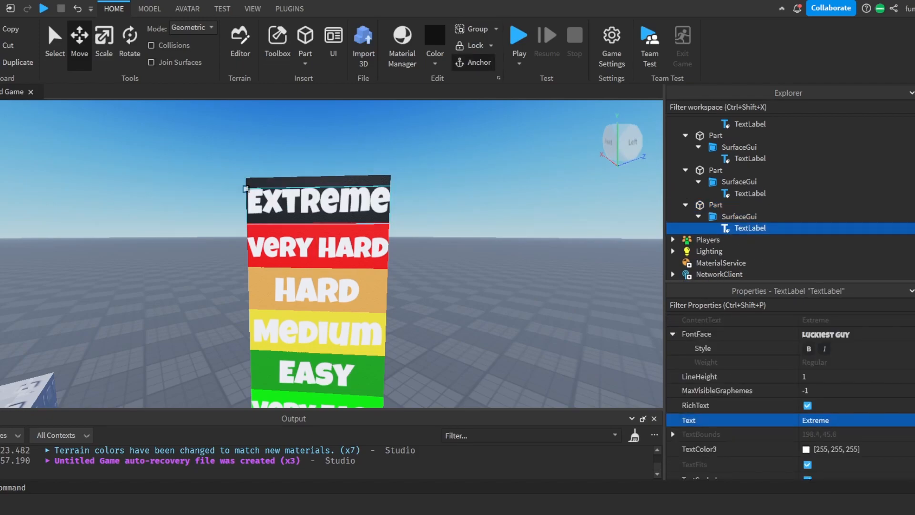
pyautogui.click(543, 284)
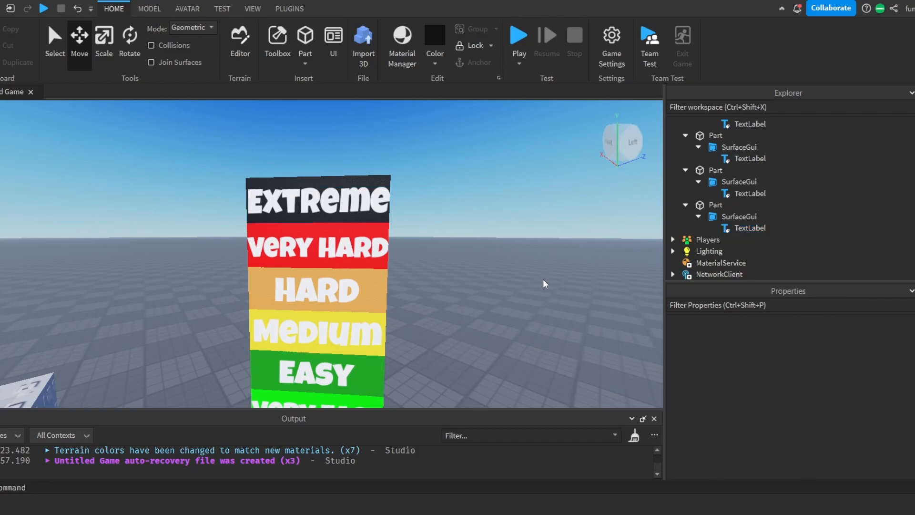
pyautogui.scroll(-5, 543, 284)
pyautogui.scroll(4, 543, 284)
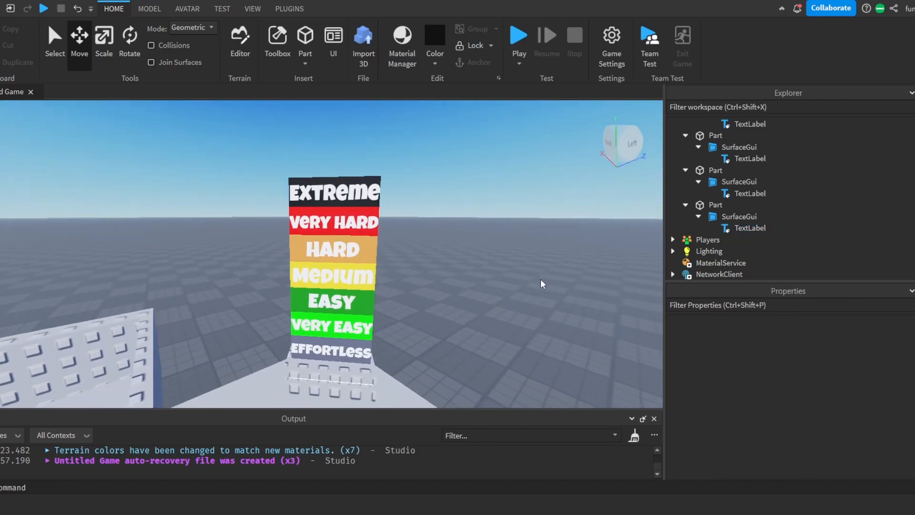
pyautogui.moveTo(541, 284); pyautogui.dragTo(545, 286, button='right')
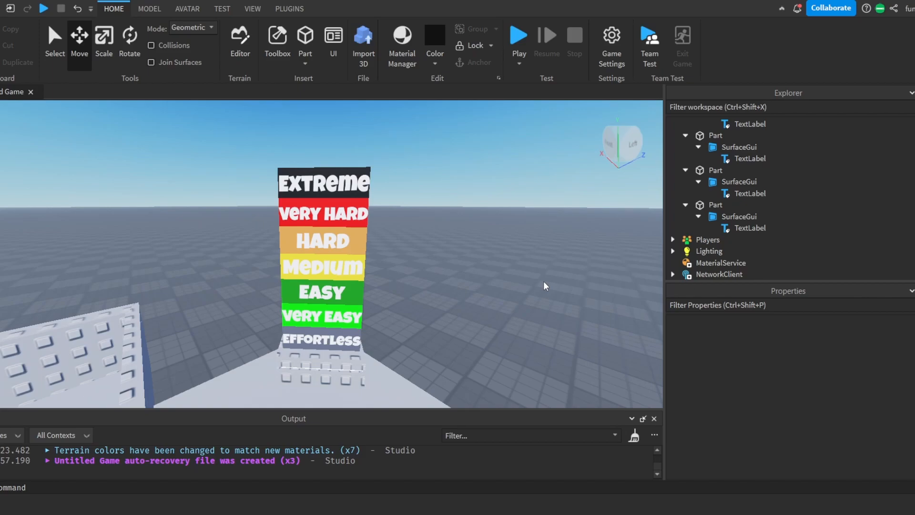
# - Duplicate the studded slab under the sign and scale the copy down to a thin strip at the slab's end beside the Effortless block
pyautogui.press('d')
pyautogui.moveTo(544, 282); pyautogui.dragTo(444, 337, button='right')
pyautogui.click(267, 306)
pyautogui.press('a')
pyautogui.moveTo(267, 307); pyautogui.dragTo(420, 286, button='right')
pyautogui.press('w')
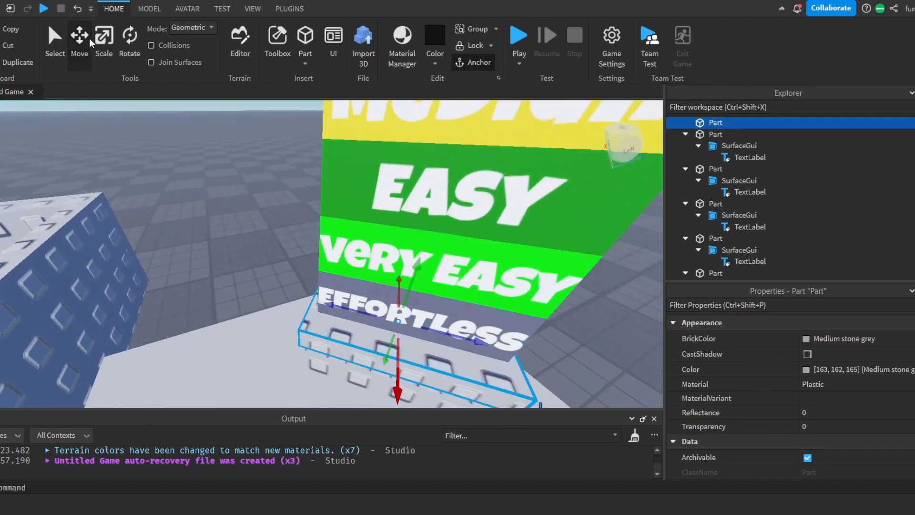
pyautogui.click(102, 44)
pyautogui.moveTo(225, 149); pyautogui.dragTo(224, 274, button='right')
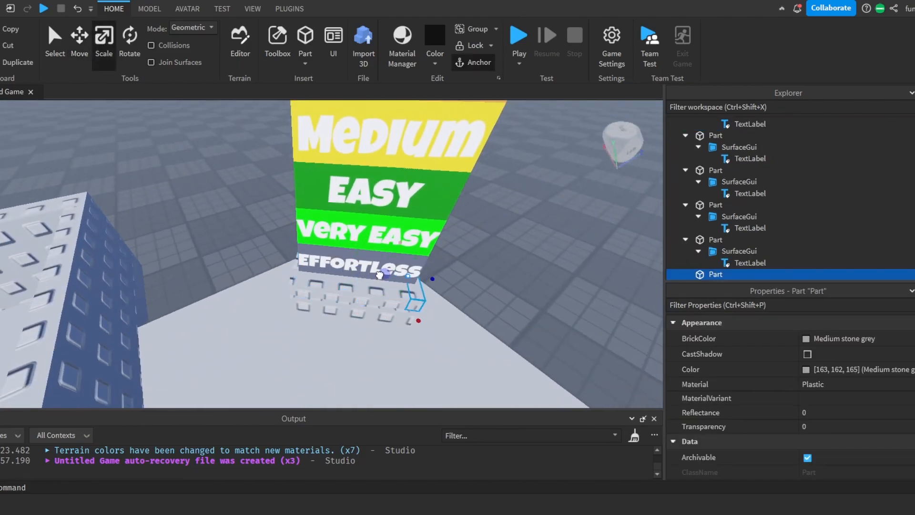
pyautogui.press('d')
pyautogui.press('w')
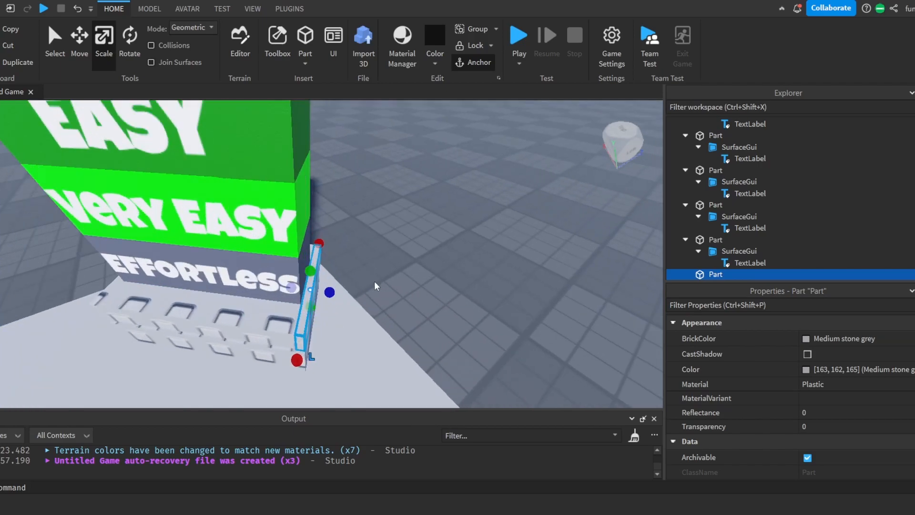
pyautogui.moveTo(330, 291); pyautogui.dragTo(327, 292)
pyautogui.moveTo(327, 292); pyautogui.dragTo(337, 297, button='right')
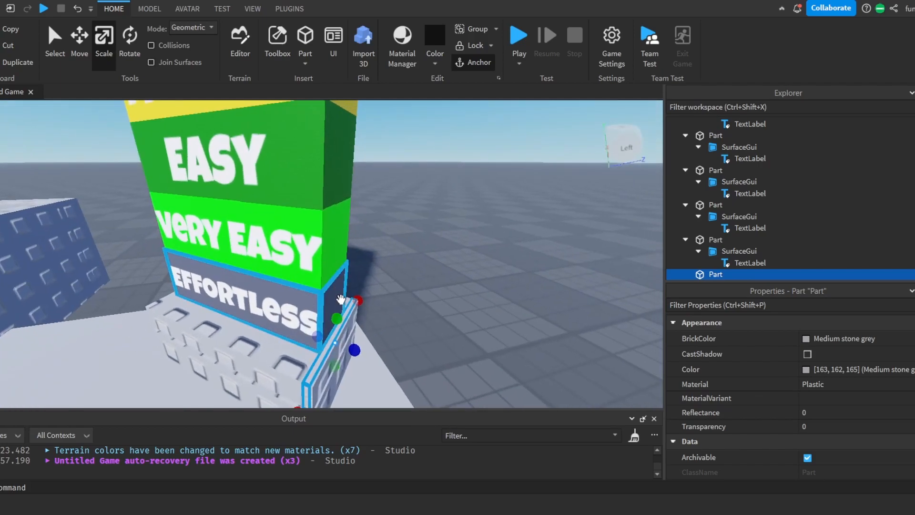
# - Stretch the thin studded strip upward along the side of the stacked difficulty sign, from the Effortless block toward the Extreme block
pyautogui.moveTo(307, 263); pyautogui.dragTo(299, 201)
pyautogui.press('s')
pyautogui.moveTo(304, 239); pyautogui.dragTo(300, 201, button='right')
pyautogui.moveTo(299, 200); pyautogui.dragTo(298, 148)
pyautogui.moveTo(362, 202); pyautogui.dragTo(407, 275, button='right')
pyautogui.press('w')
pyautogui.moveTo(294, 345); pyautogui.dragTo(267, 345, button='right')
pyautogui.moveTo(294, 198); pyautogui.dragTo(310, 201)
# - Adjust the side strip's edges to fit flush against the stacked blocks from the back of the sign
pyautogui.press('a')
pyautogui.moveTo(311, 200); pyautogui.dragTo(494, 240, button='right')
pyautogui.press('w')
pyautogui.press('d')
pyautogui.moveTo(352, 179); pyautogui.dragTo(353, 182)
pyautogui.press('d')
pyautogui.moveTo(466, 186); pyautogui.dragTo(464, 197, button='right')
pyautogui.moveTo(362, 121); pyautogui.dragTo(308, 133)
pyautogui.press('d')
pyautogui.moveTo(426, 167); pyautogui.dragTo(425, 168, button='right')
pyautogui.press('s')
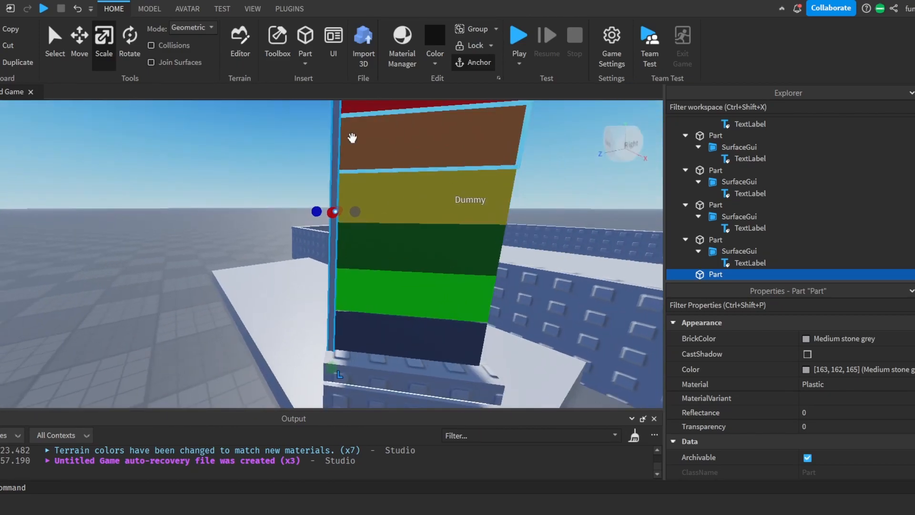
# - Duplicate the side strip and move the copy to the opposite side of the stacked sign
pyautogui.click(79, 55)
pyautogui.hotkey('ctrl', 'd')
pyautogui.moveTo(378, 237); pyautogui.dragTo(484, 230)
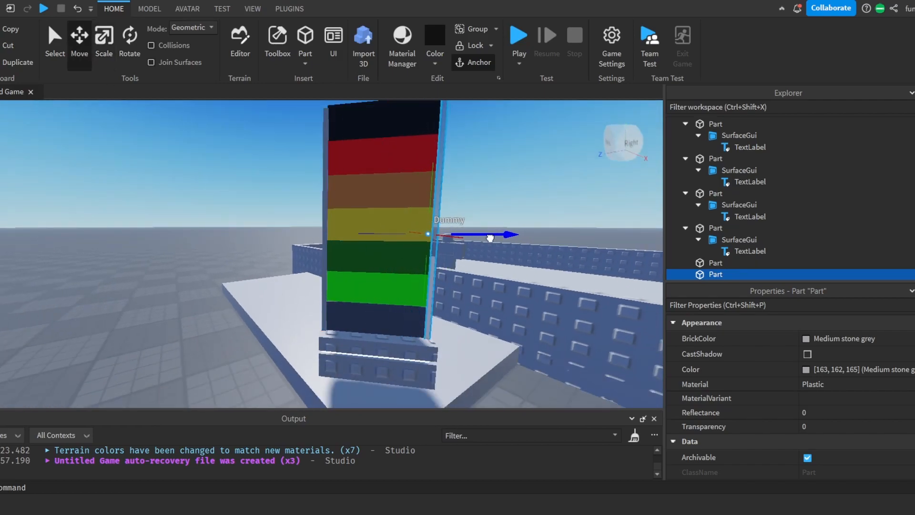
# - Duplicate the studded slab under the sign and raise the copy to the top of the Extreme block
pyautogui.moveTo(424, 296); pyautogui.dragTo(420, 355, button='right')
pyautogui.hotkey('ctrl', 'd')
pyautogui.moveTo(382, 350); pyautogui.dragTo(382, 239)
pyautogui.moveTo(395, 137); pyautogui.dragTo(396, 142)
pyautogui.moveTo(397, 143); pyautogui.dragTo(396, 144, button='right')
pyautogui.press('w')
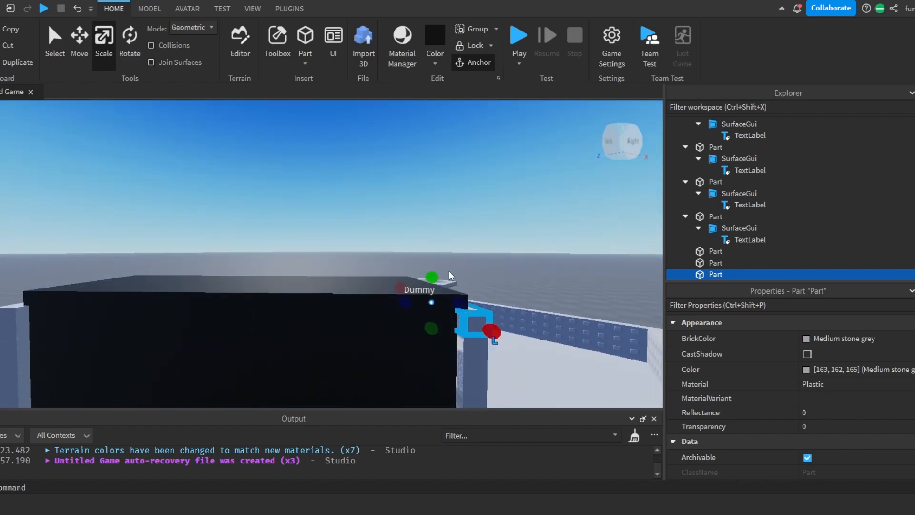
# - Scale the raised slab into a thin cap that spans the tops of both side strips
pyautogui.press('a')
pyautogui.moveTo(405, 294); pyautogui.dragTo(379, 292)
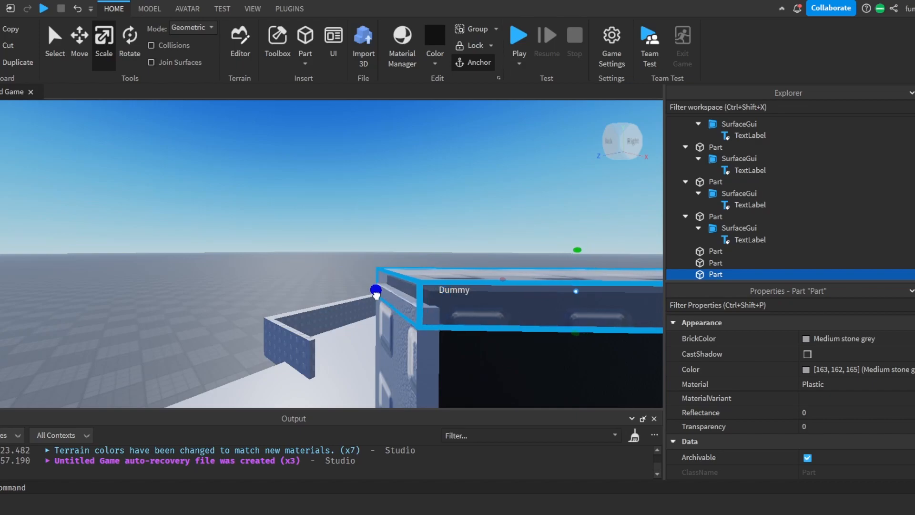
pyautogui.moveTo(376, 294); pyautogui.dragTo(381, 295, button='right')
pyautogui.press('a')
pyautogui.moveTo(464, 307); pyautogui.dragTo(461, 299)
# - Fine-tune the top cap's edges so it lines up with the two side strips around the Extreme block
pyautogui.click(311, 214)
pyautogui.moveTo(311, 213); pyautogui.dragTo(313, 209, button='right')
pyautogui.press('w')
pyautogui.press('s')
pyautogui.press('w')
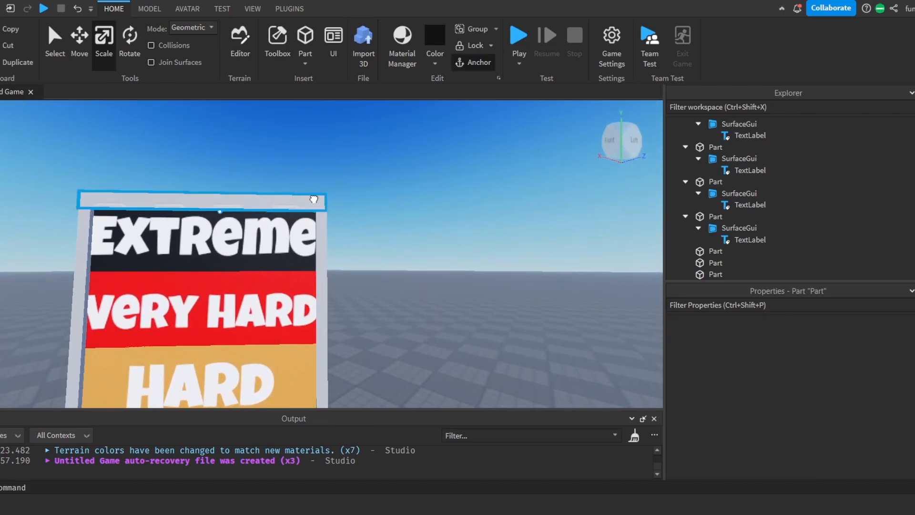
pyautogui.click(313, 208)
pyautogui.click(416, 263)
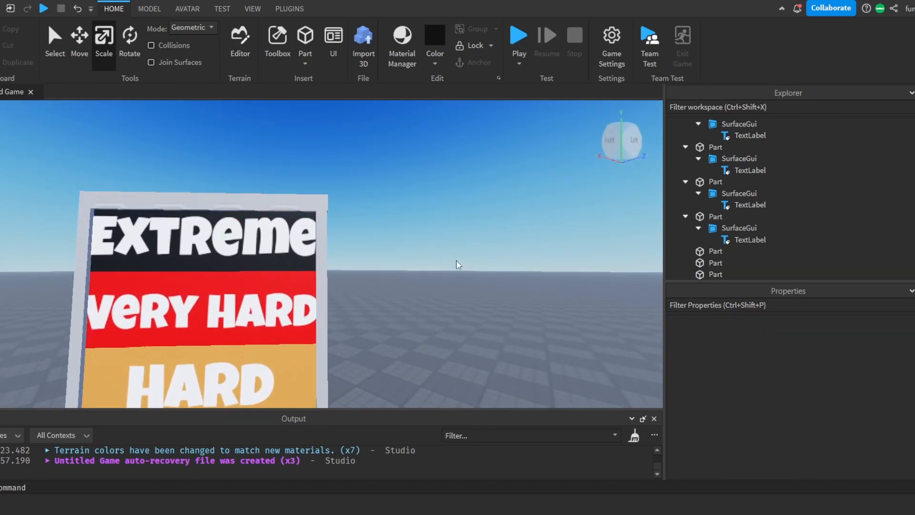
pyautogui.click(327, 199)
pyautogui.moveTo(339, 211); pyautogui.dragTo(338, 211)
pyautogui.moveTo(220, 236); pyautogui.dragTo(220, 231)
pyautogui.click(499, 238)
pyautogui.scroll(-5, 499, 238)
pyautogui.moveTo(402, 292); pyautogui.dragTo(400, 297, button='right')
pyautogui.press('w')
pyautogui.press('s')
pyautogui.moveTo(424, 180); pyautogui.dragTo(237, 375)
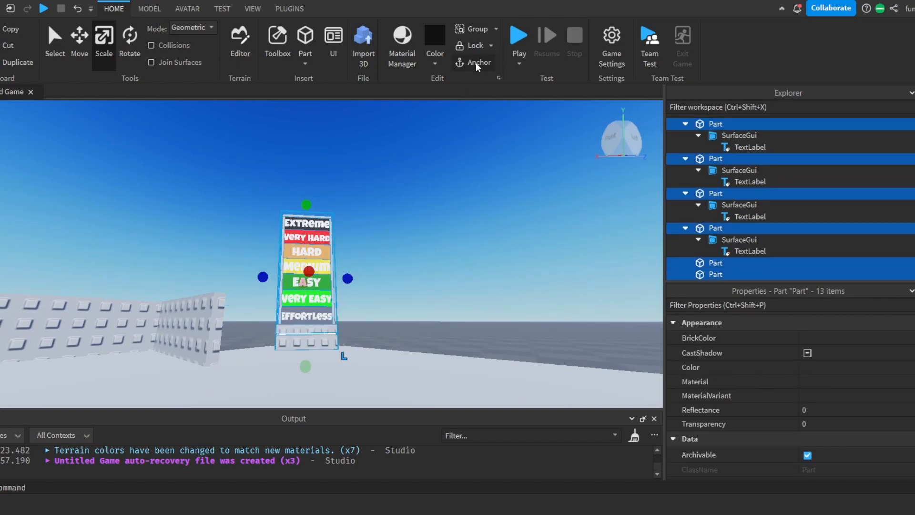
pyautogui.click(434, 254)
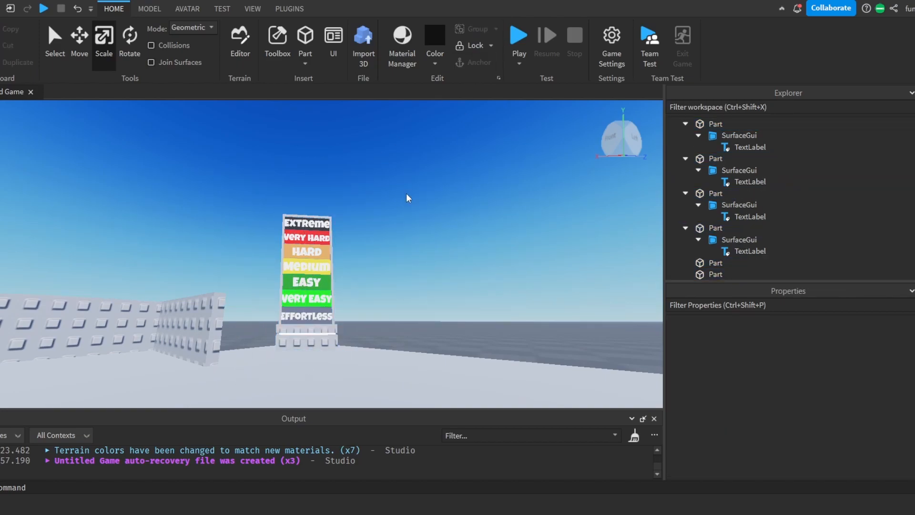
# - Group the stacked blocks and studded slabs of the sign into one model and rename it Sign
pyautogui.click(306, 344)
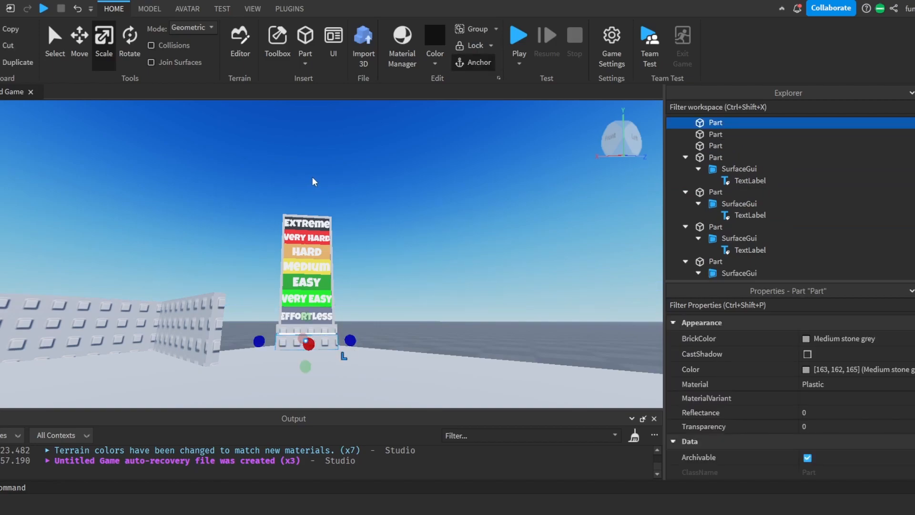
pyautogui.moveTo(298, 284); pyautogui.dragTo(298, 363)
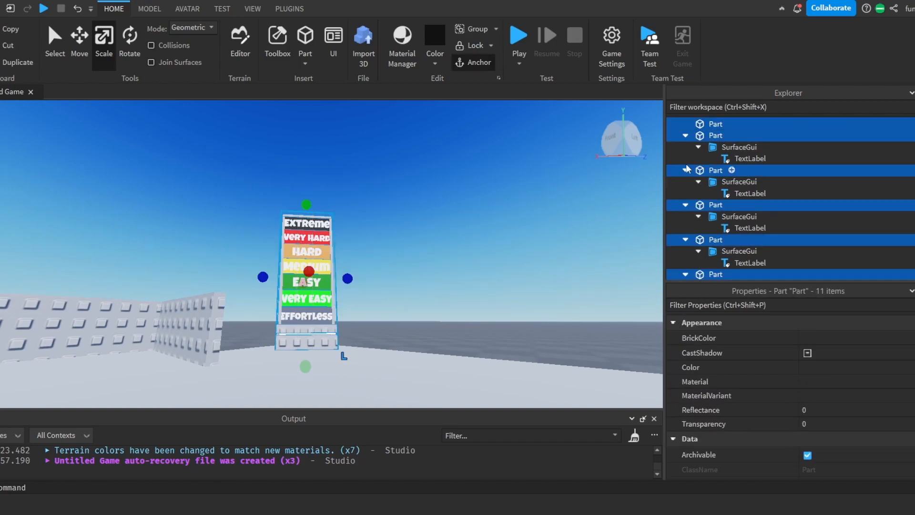
pyautogui.scroll(6, 685, 172)
pyautogui.scroll(-3, 699, 214)
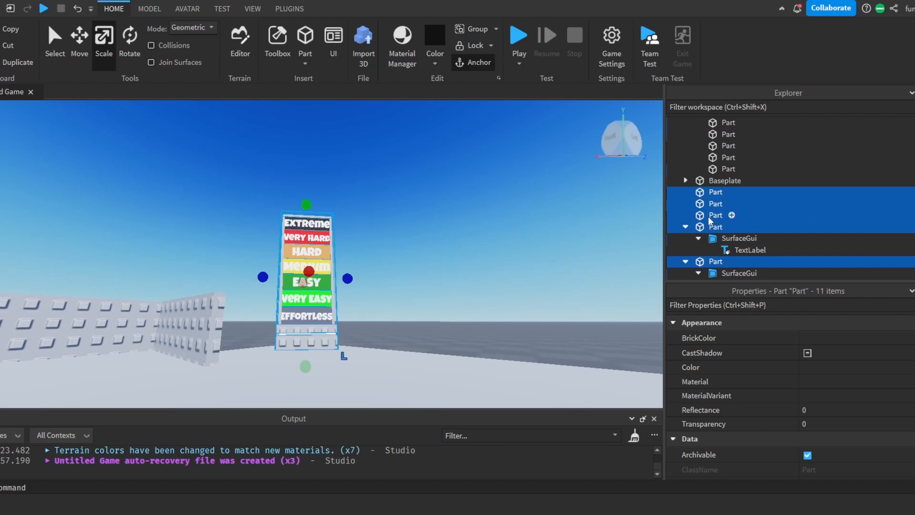
pyautogui.hotkey('ctrl', 'g')
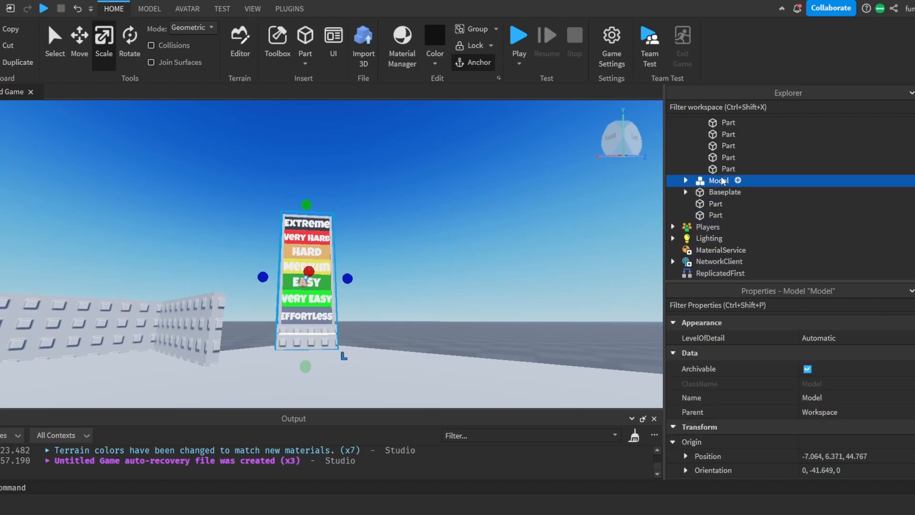
pyautogui.press('F2')
pyautogui.write('Sign')
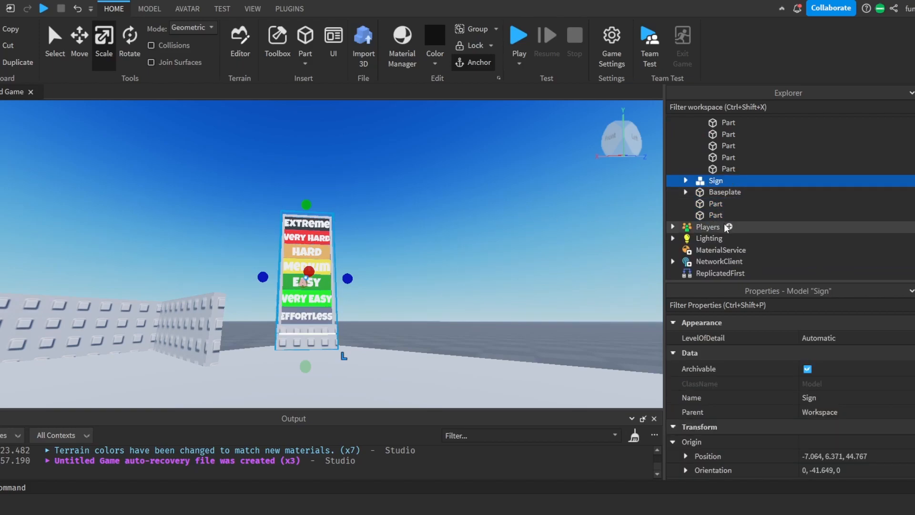
# - Put the two loose side strips that were left out of the group into the Sign model
pyautogui.click(88, 46)
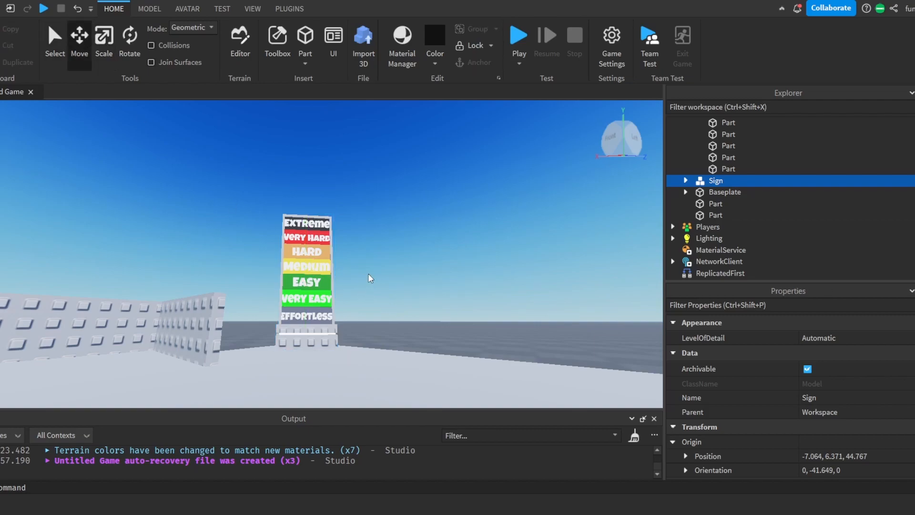
pyautogui.click(466, 291)
pyautogui.click(332, 280)
pyautogui.moveTo(372, 272)
pyautogui.mouseDown()
pyautogui.moveTo(470, 273)
pyautogui.moveTo(376, 263)
pyautogui.mouseUp()
pyautogui.keyDown('ctrl'); pyautogui.click(726, 216); pyautogui.keyUp('ctrl')
pyautogui.moveTo(724, 216); pyautogui.dragTo(714, 181)
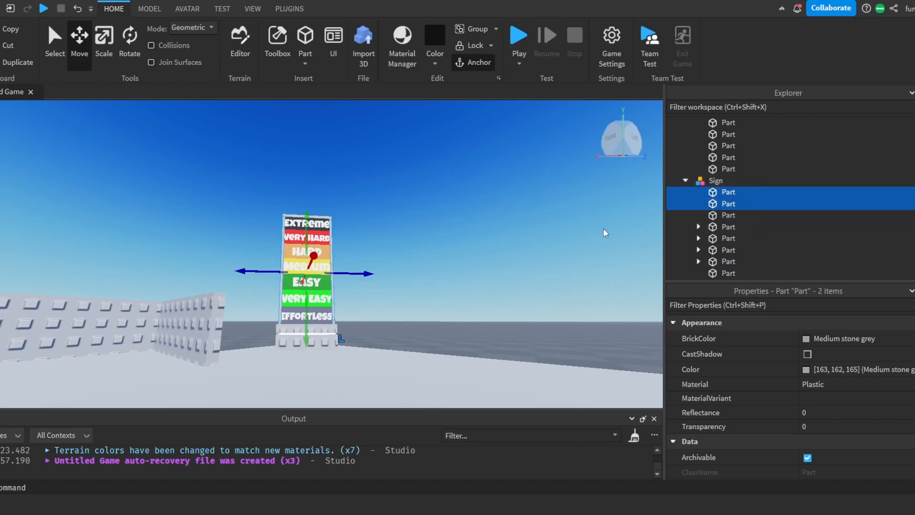
# - Try shifting the whole Sign model sideways and undo the move
pyautogui.click(712, 181)
pyautogui.moveTo(359, 277); pyautogui.dragTo(441, 288)
pyautogui.moveTo(450, 272); pyautogui.dragTo(455, 257, button='right')
pyautogui.hotkey('ctrl', 'z')
pyautogui.press('s')
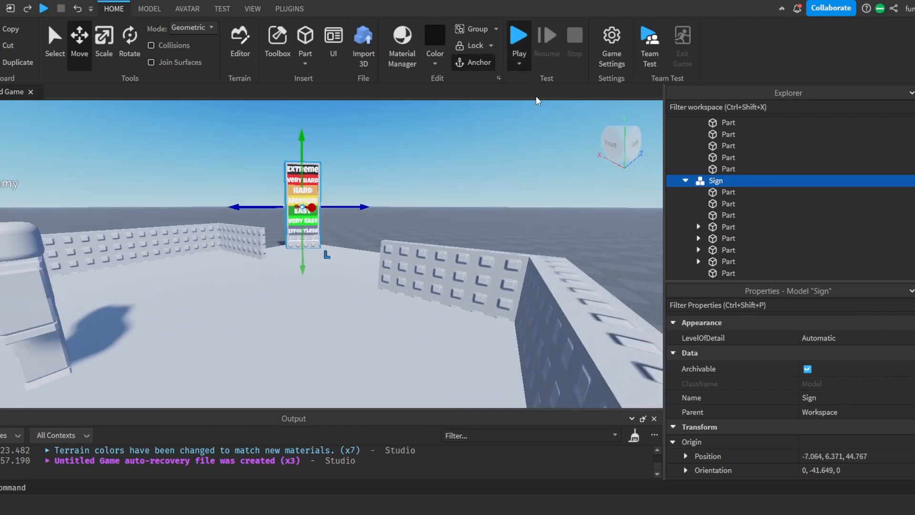
# - Playtest the lobby, walk the character across the floor to examine the difficulty sign, and stop the test
pyautogui.click(519, 37)
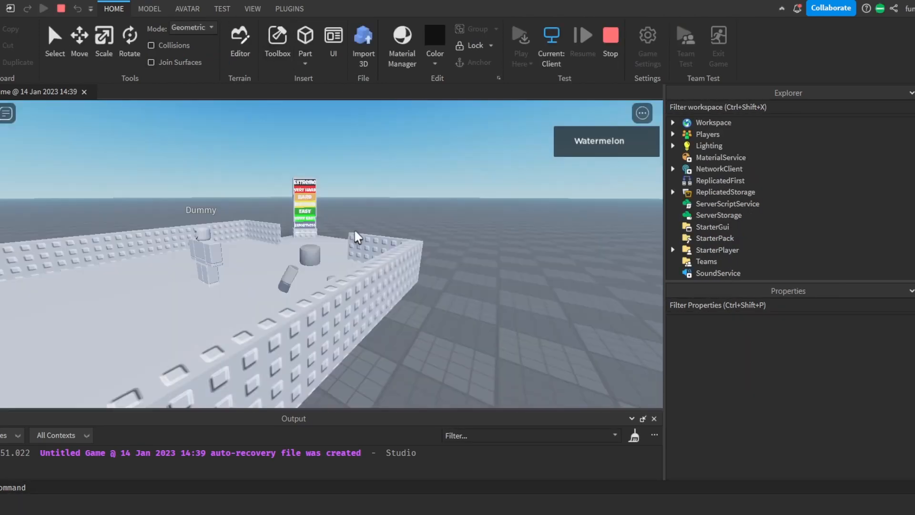
pyautogui.moveTo(447, 256); pyautogui.dragTo(447, 256, button='right')
pyautogui.press('w')
pyautogui.press('s')
pyautogui.press('w')
pyautogui.press('w')
pyautogui.press('a')
pyautogui.press('a')
pyautogui.press('d')
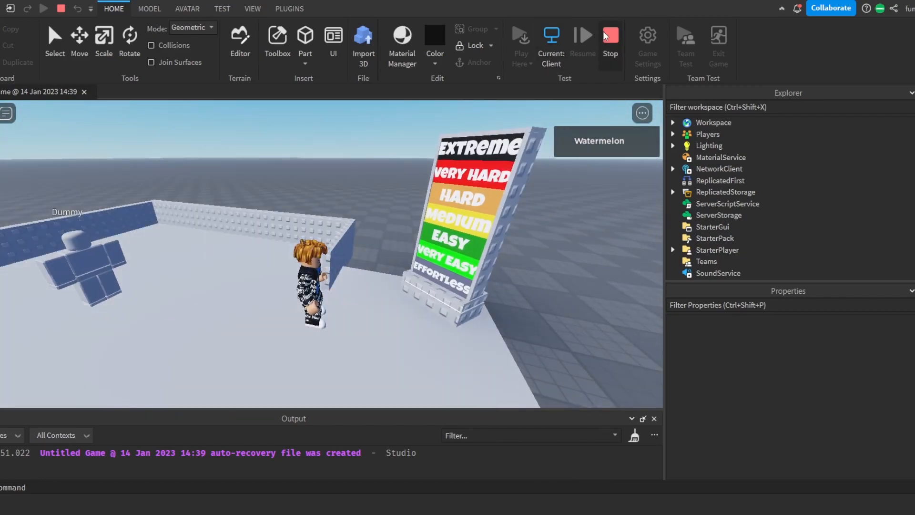
pyautogui.click(618, 44)
# - Select the Lobby model's floor extension that holds the sign and open its Size value for editing
pyautogui.moveTo(424, 233); pyautogui.dragTo(384, 196, button='right')
pyautogui.press('w')
pyautogui.click(290, 238)
pyautogui.click(774, 147)
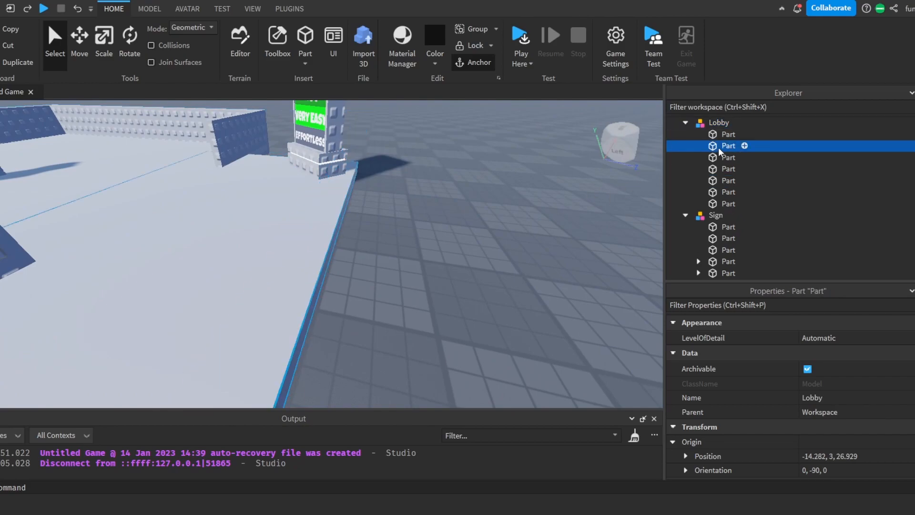
pyautogui.moveTo(476, 229); pyautogui.dragTo(465, 214, button='right')
pyautogui.press('a')
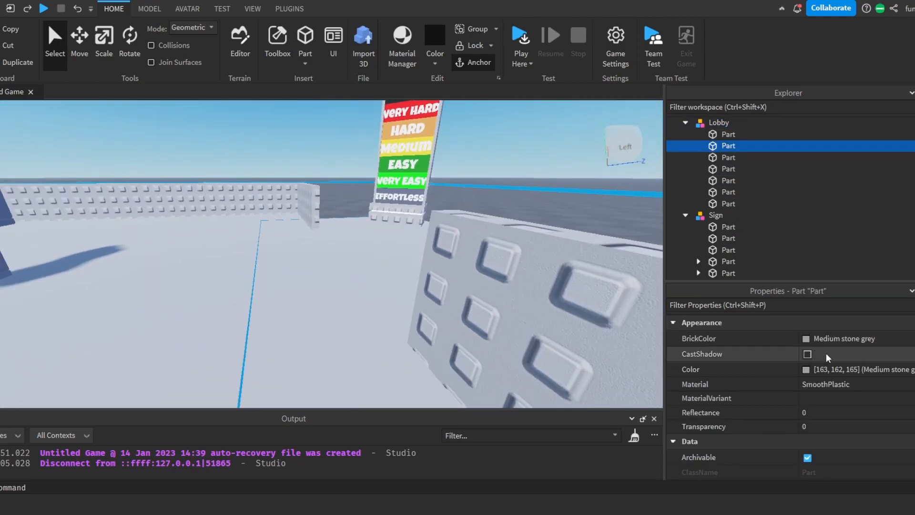
pyautogui.scroll(-4, 870, 374)
pyautogui.click(864, 396)
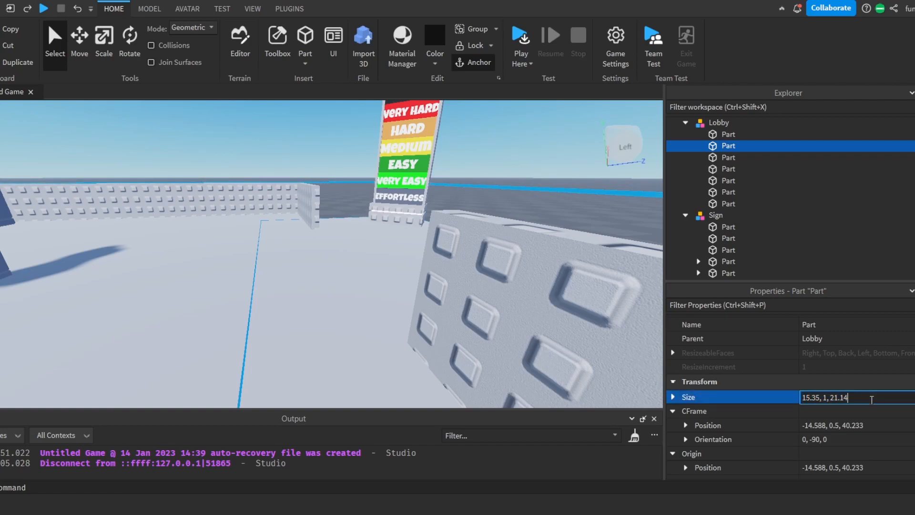
# - Run a short playtest to examine where the floor extension meets the lobby floor, and stop it
pyautogui.click(514, 38)
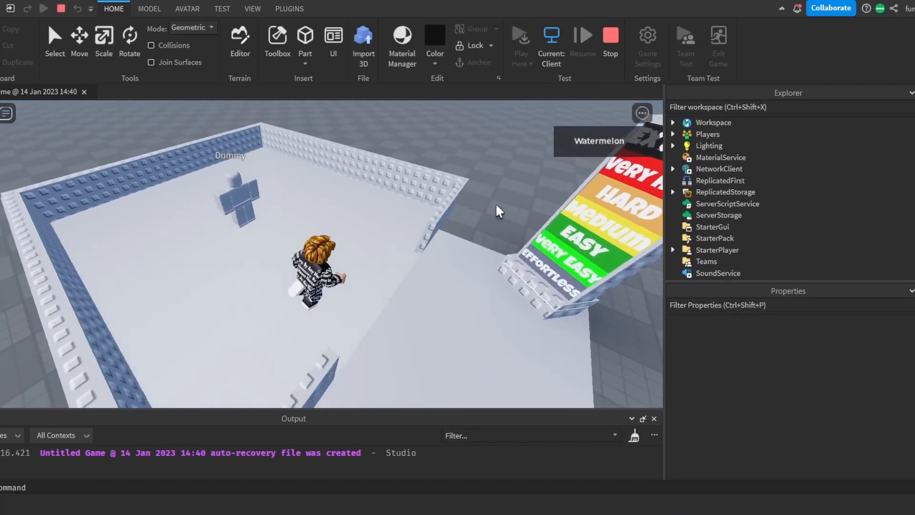
pyautogui.moveTo(497, 212); pyautogui.dragTo(492, 200, button='right')
pyautogui.click(609, 53)
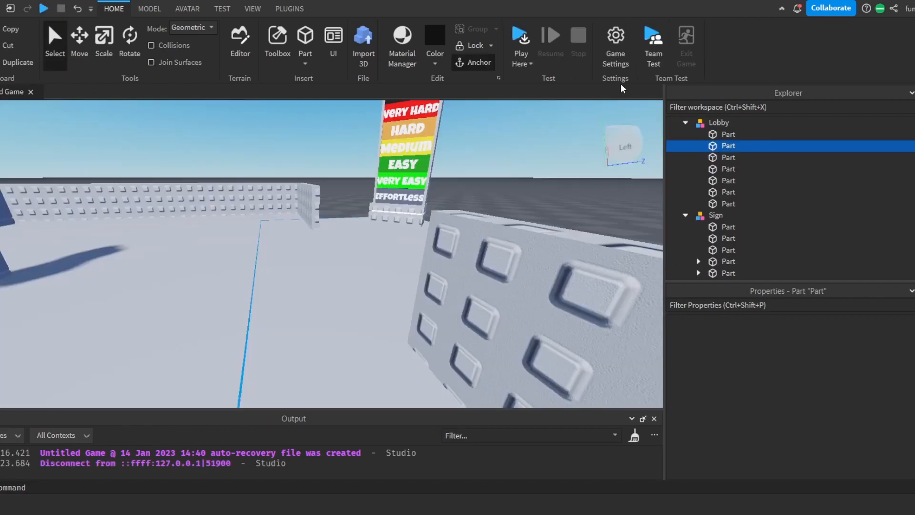
# - Try a Y size of 22 for the floor extension and undo the change
pyautogui.write('2222')
pyautogui.press('Return')
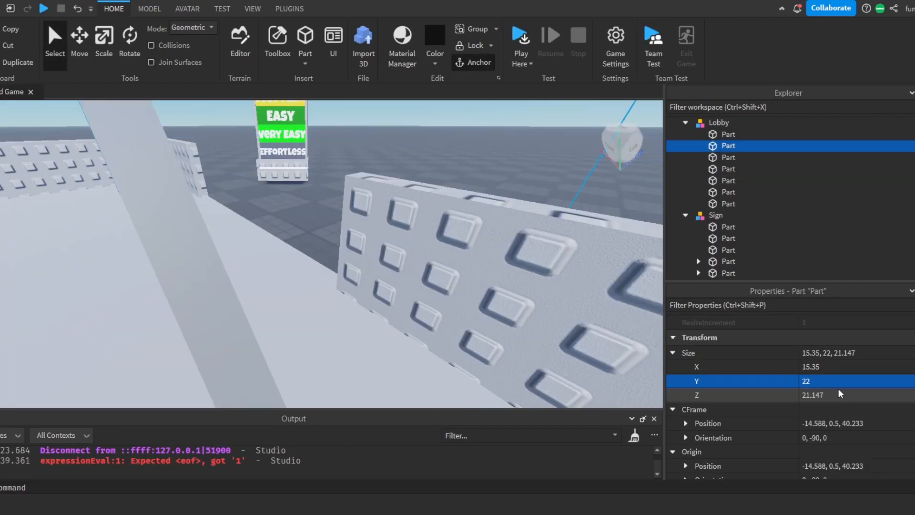
pyautogui.hotkey('ctrl', 'z')
# - Set the floor extension's Y size to 1.1
pyautogui.click(817, 382)
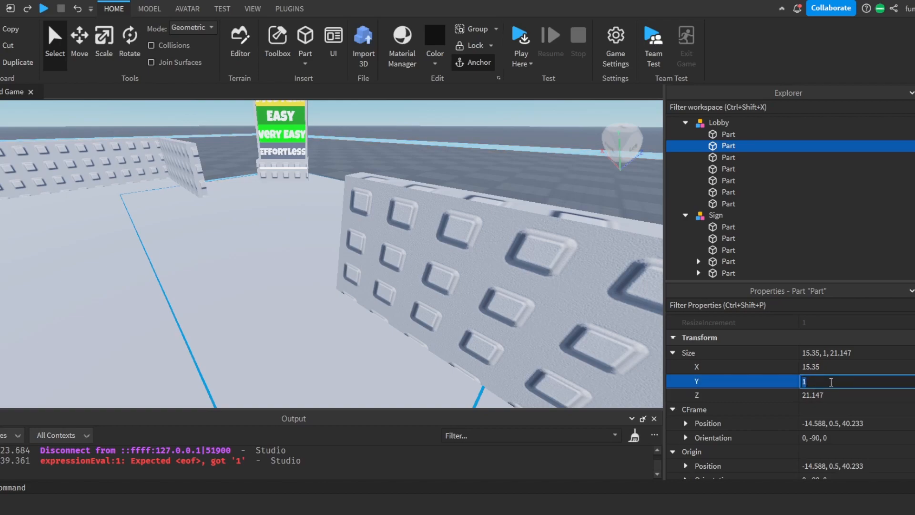
pyautogui.write('1.1')
pyautogui.press('Return')
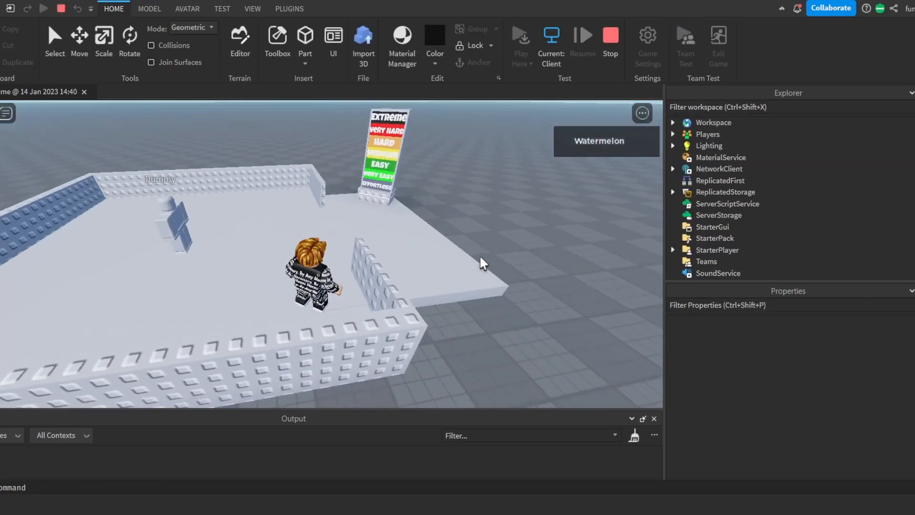
# - Playtest the thickened floor extension by walking the character over its seam with the lobby floor, and stop the test
pyautogui.press('w')
pyautogui.moveTo(480, 257); pyautogui.dragTo(480, 258, button='right')
pyautogui.moveTo(480, 257); pyautogui.dragTo(482, 262, button='right')
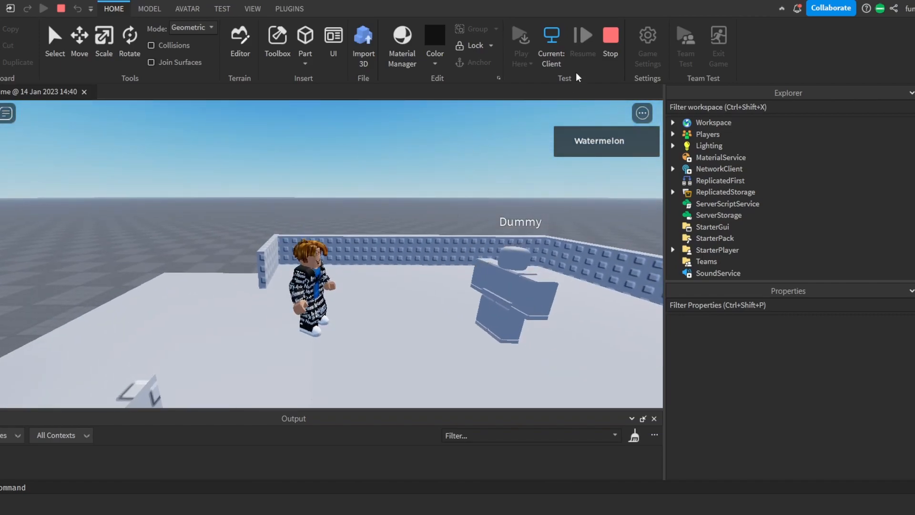
pyautogui.click(617, 41)
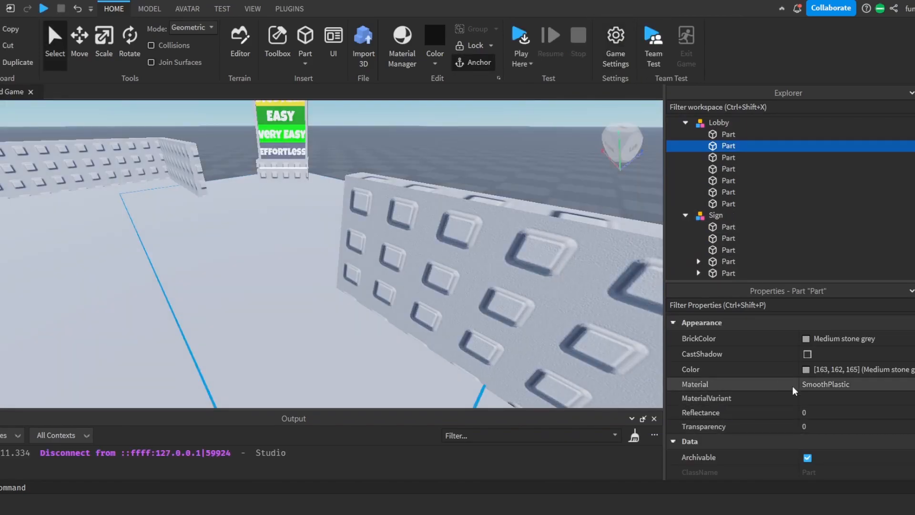
# - Set the floor extension's Y size to 1.001
pyautogui.scroll(-5, 823, 413)
pyautogui.scroll(5, 824, 405)
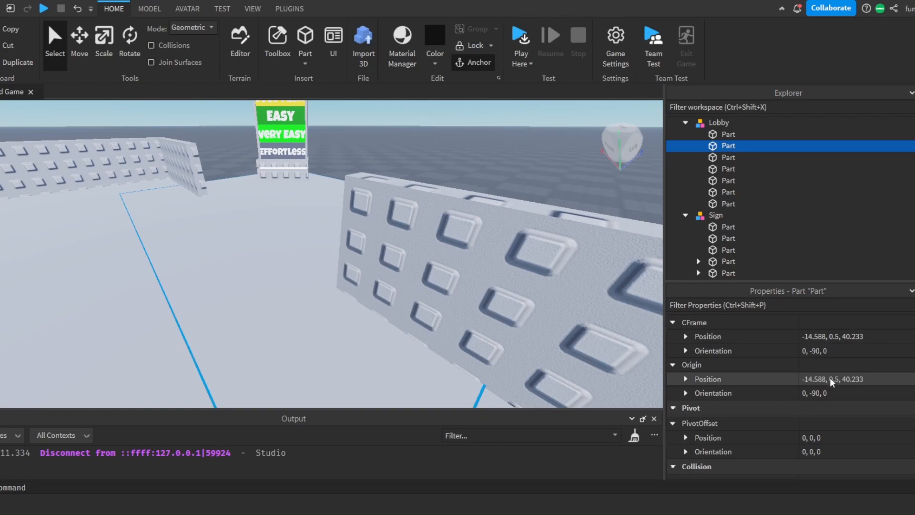
pyautogui.scroll(-5, 832, 381)
pyautogui.scroll(-2, 806, 438)
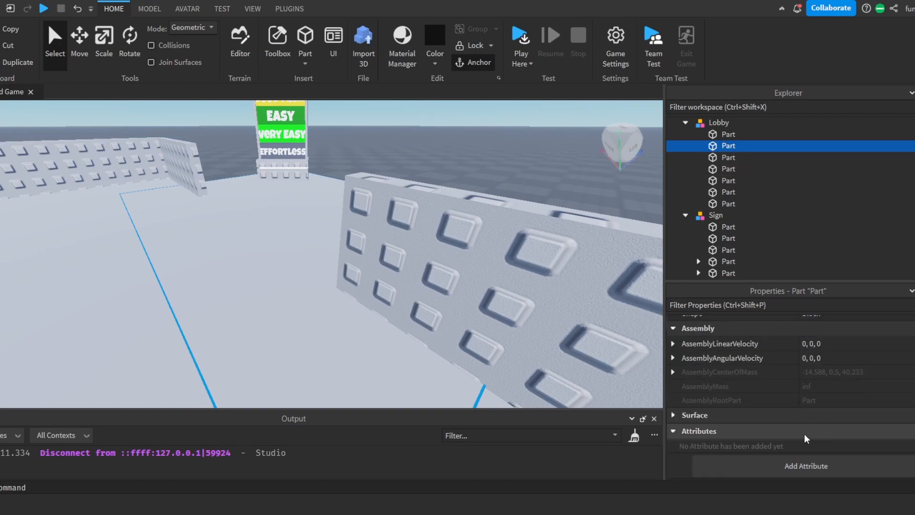
pyautogui.scroll(6, 805, 438)
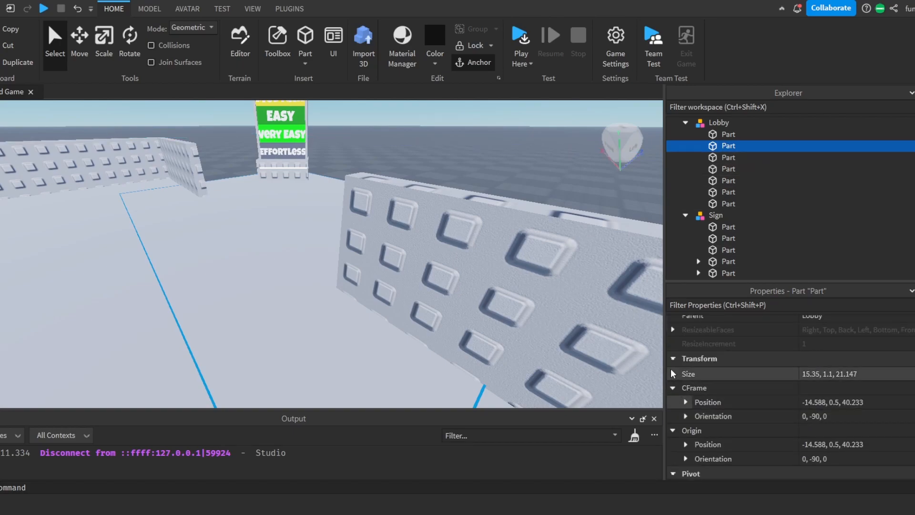
pyautogui.click(673, 373)
pyautogui.click(817, 403)
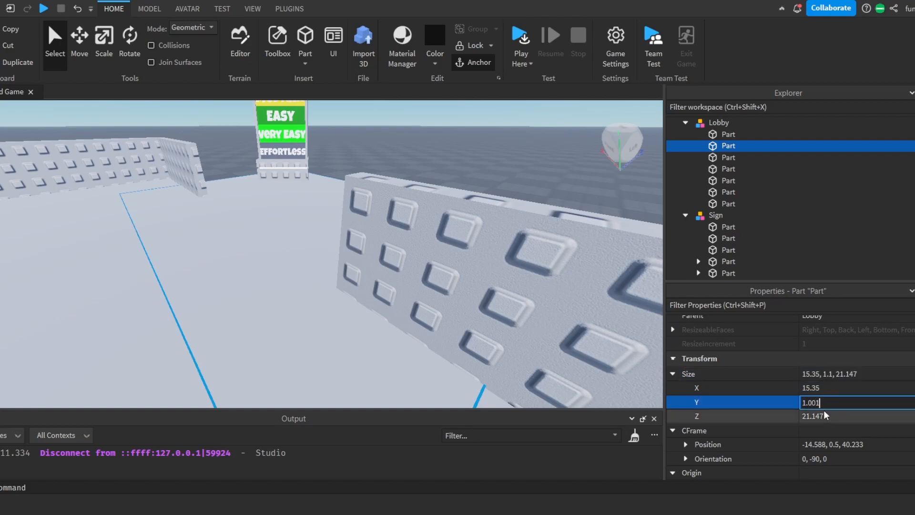
pyautogui.write('1.001')
pyautogui.press('Return')
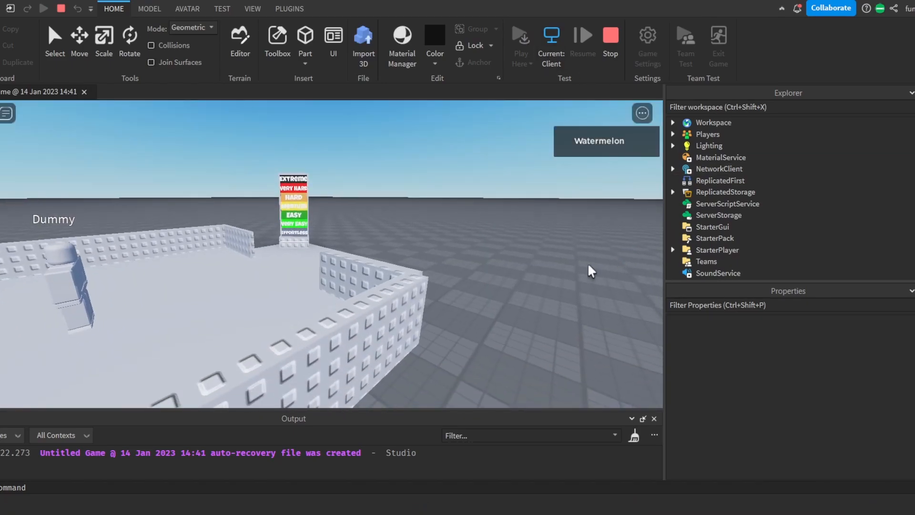
# - Walk the character onto the floor extension near the sign in a playtest to check the floor transition
pyautogui.moveTo(485, 264); pyautogui.dragTo(465, 287, button='right')
pyautogui.press('w')
pyautogui.press('w')
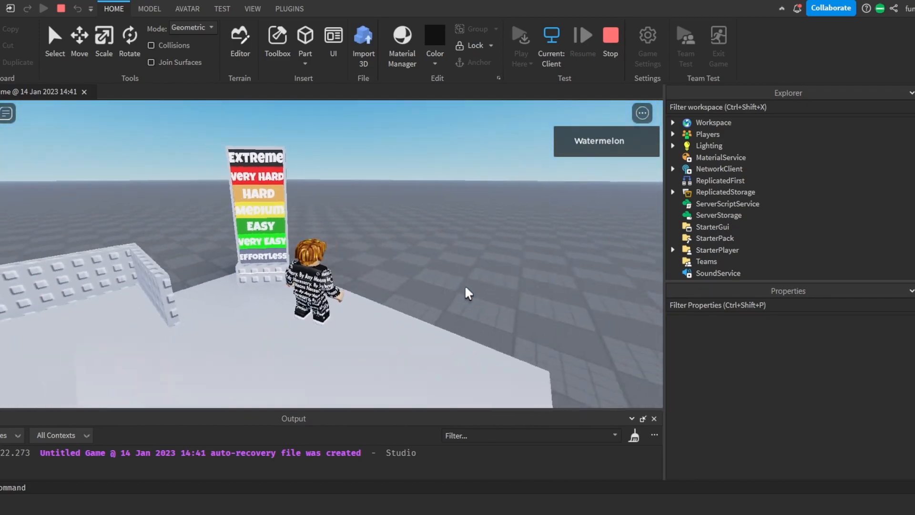
pyautogui.press('s')
pyautogui.moveTo(403, 167); pyautogui.dragTo(403, 167, button='right')
pyautogui.press('s')
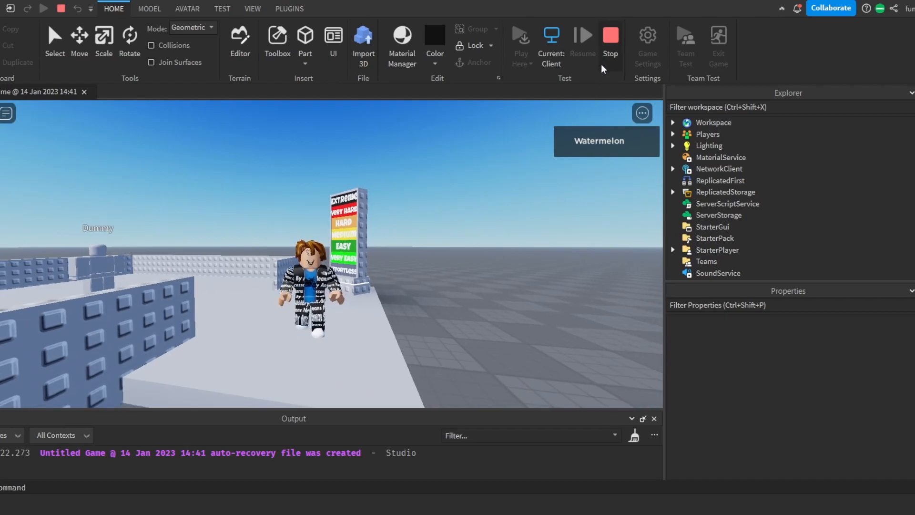
# - Stop the playtest and deselect the floor extension
pyautogui.moveTo(509, 129); pyautogui.dragTo(510, 129, button='right')
pyautogui.click(608, 39)
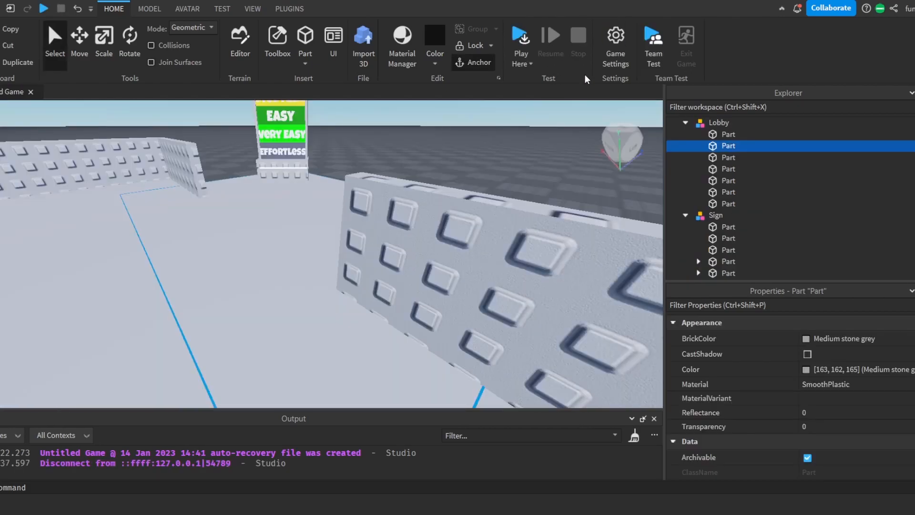
pyautogui.click(443, 158)
pyautogui.scroll(-3, 425, 255)
pyautogui.moveTo(426, 238); pyautogui.dragTo(413, 292, button='right')
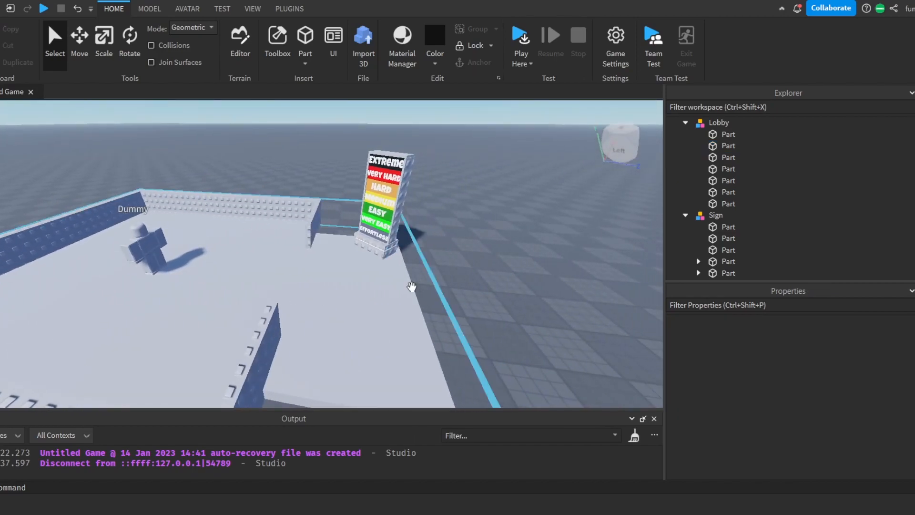
pyautogui.scroll(4, 628, 221)
pyautogui.scroll(2, 793, 174)
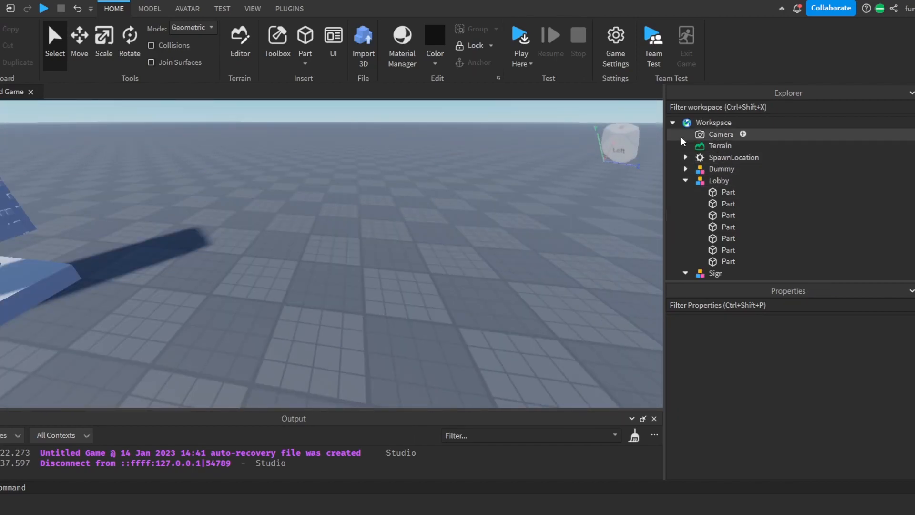
# - Collapse the Lobby and Sign models in the object tree and delete the Baseplate
pyautogui.click(672, 123)
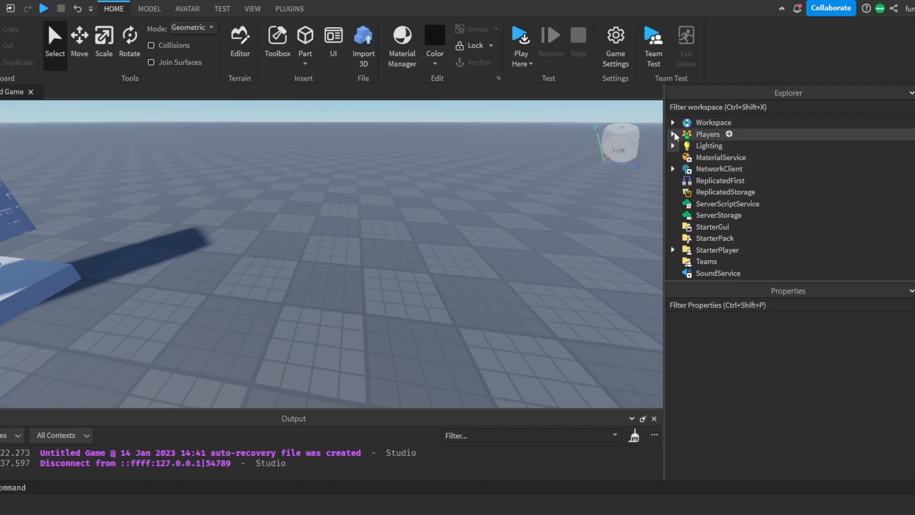
pyautogui.click(673, 123)
pyautogui.click(686, 180)
pyautogui.click(685, 192)
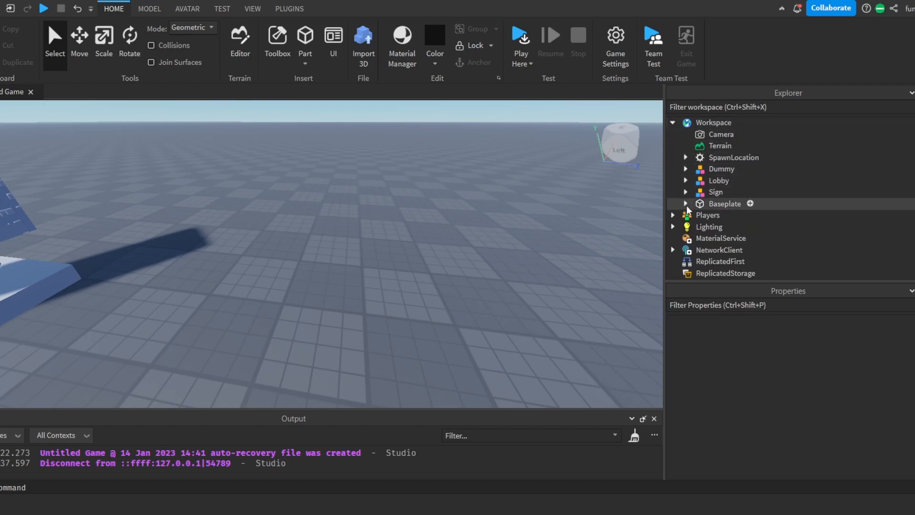
pyautogui.click(688, 204)
pyautogui.press('Delete')
pyautogui.moveTo(448, 230); pyautogui.dragTo(466, 233, button='right')
pyautogui.press('a')
pyautogui.press('d')
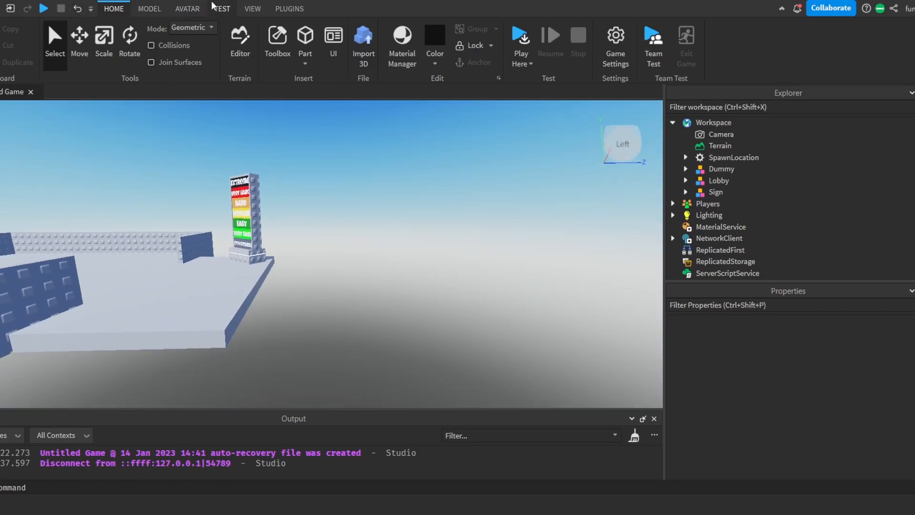
# - Search the model library for "sky" and insert the Obby Sky with cartoon clouds into the place
pyautogui.click(252, 9)
pyautogui.click(63, 46)
pyautogui.click(75, 138)
pyautogui.write('sky')
pyautogui.press('Return')
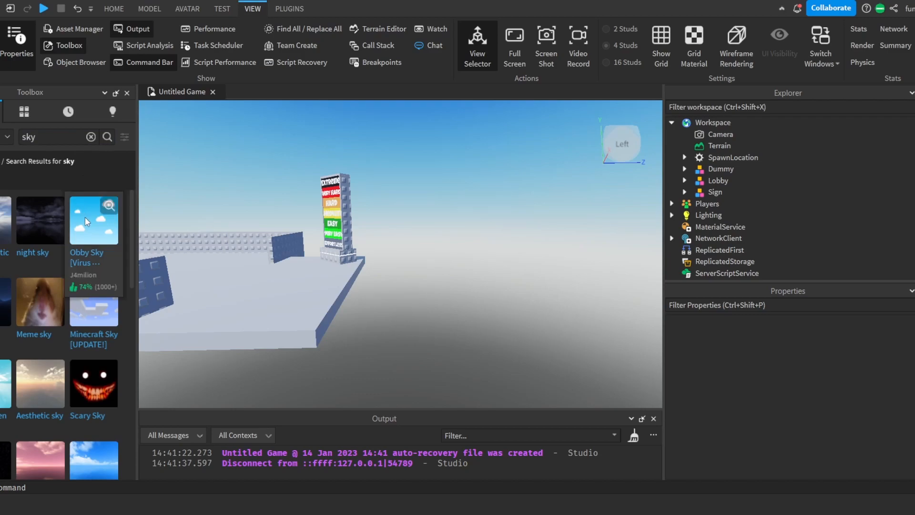
pyautogui.click(86, 218)
pyautogui.click(443, 254)
pyautogui.moveTo(443, 252); pyautogui.dragTo(443, 240, button='right')
pyautogui.press('w')
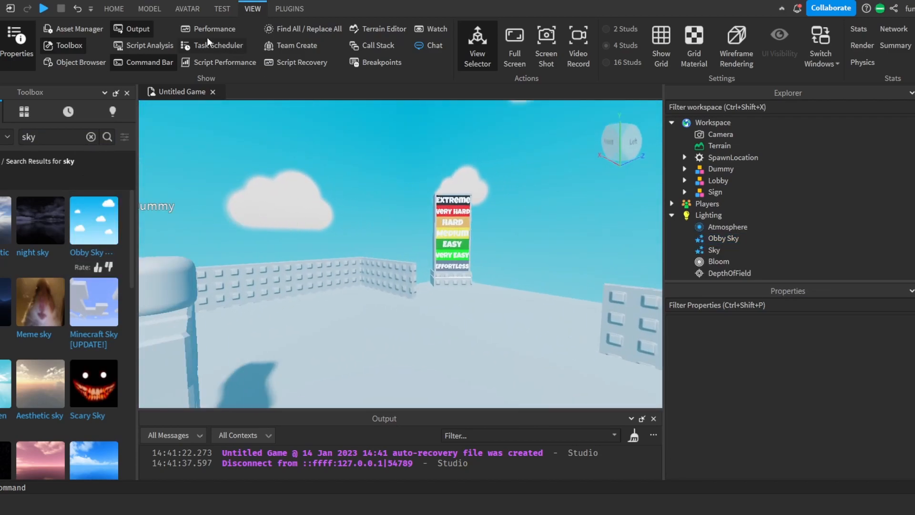
# - Playtest the lobby under the new sky, and remove the SpawnLocation
pyautogui.click(44, 8)
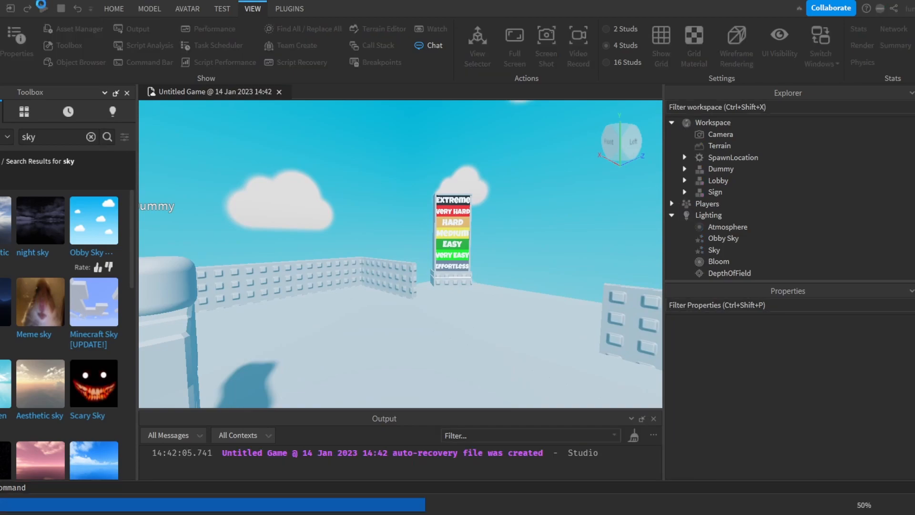
pyautogui.moveTo(426, 218); pyautogui.dragTo(422, 218, button='right')
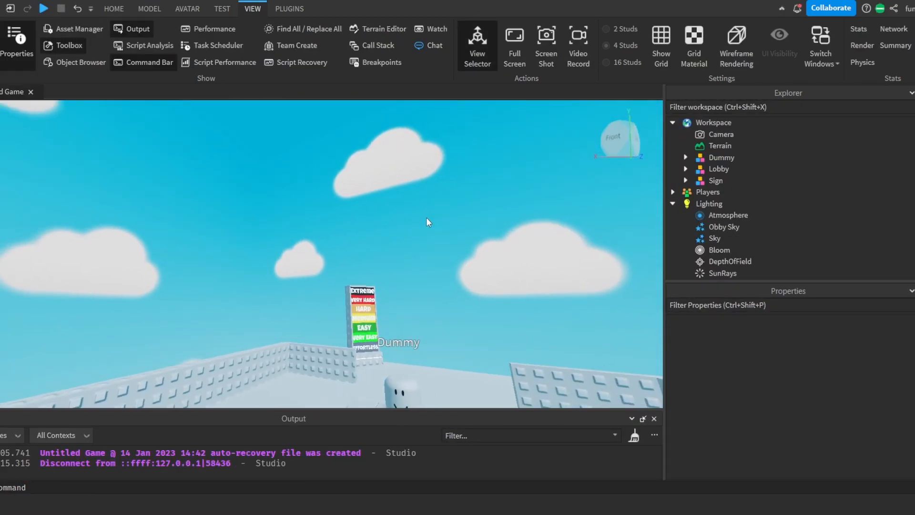
# - Delete the Dummy rig standing on the lobby floor
pyautogui.press('w')
pyautogui.press('s')
pyautogui.click(279, 241)
pyautogui.press('Delete')
pyautogui.moveTo(339, 211); pyautogui.dragTo(339, 211, button='right')
pyautogui.press('w')
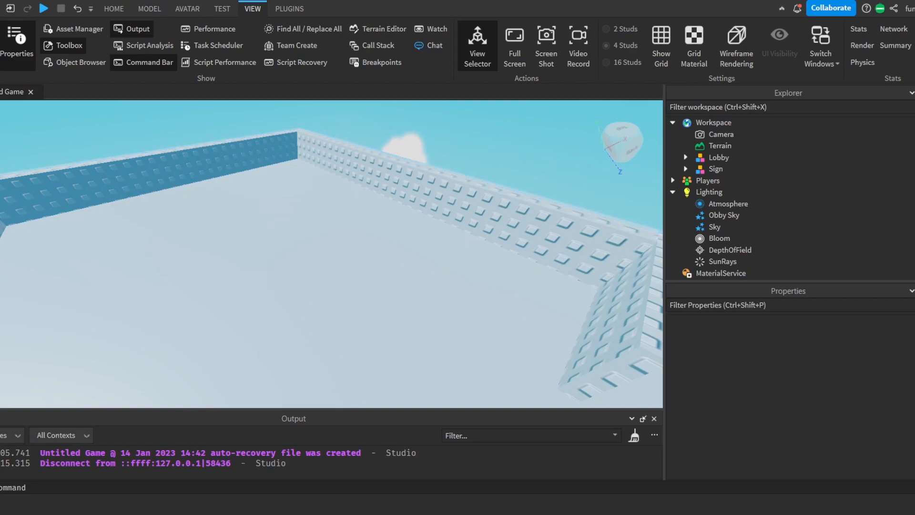
# - Insert a new block part on the lobby floor and color it Institutional white
pyautogui.click(117, 8)
pyautogui.click(304, 38)
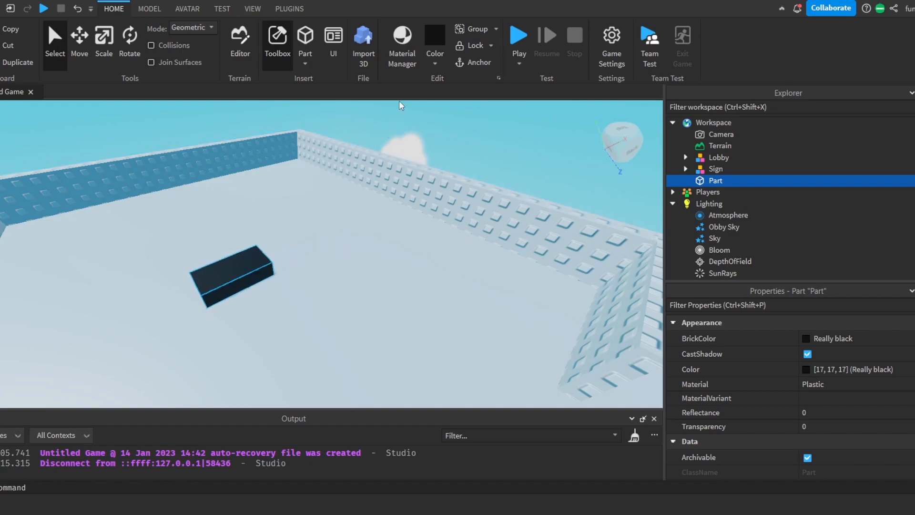
pyautogui.press('f')
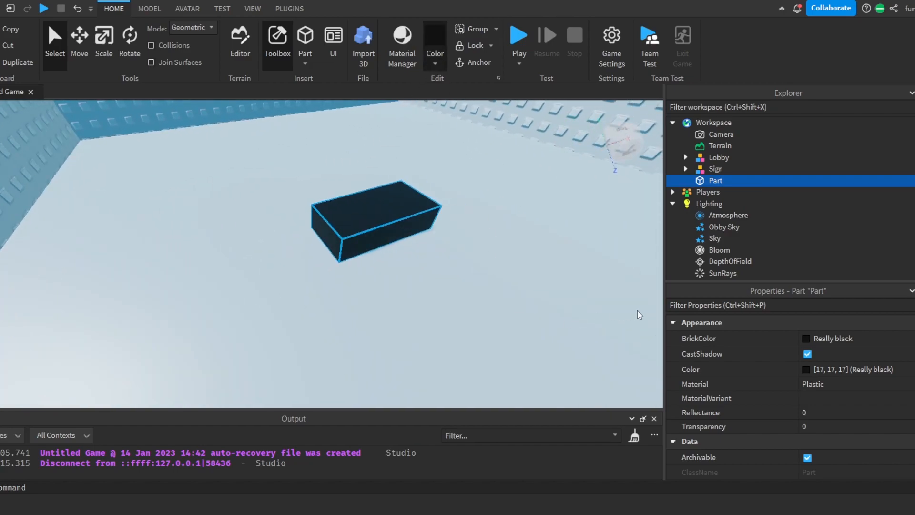
pyautogui.click(419, 50)
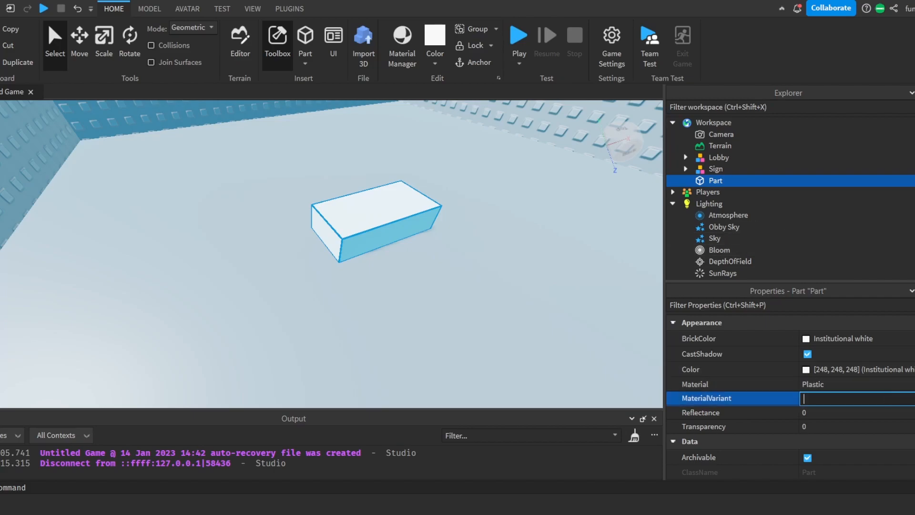
# - Set the white part's material to Neon and its transparency to 0.5
pyautogui.click(857, 385)
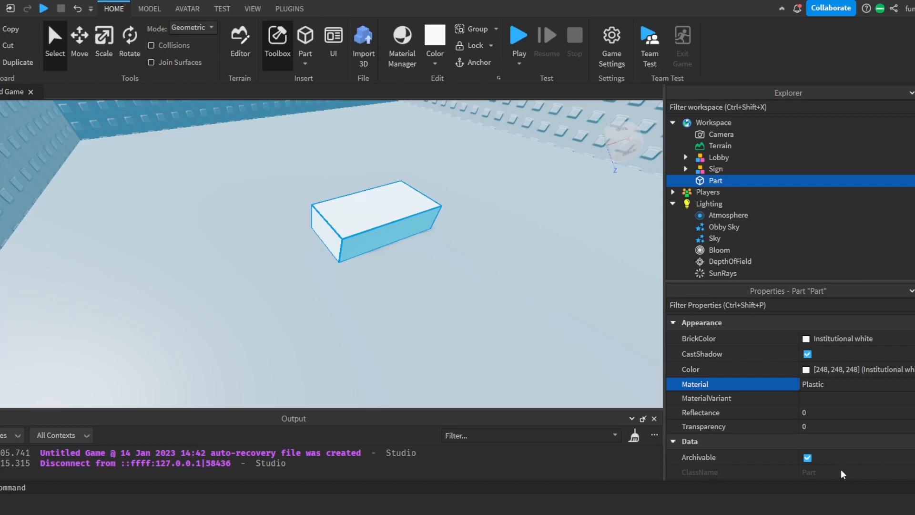
pyautogui.click(828, 418)
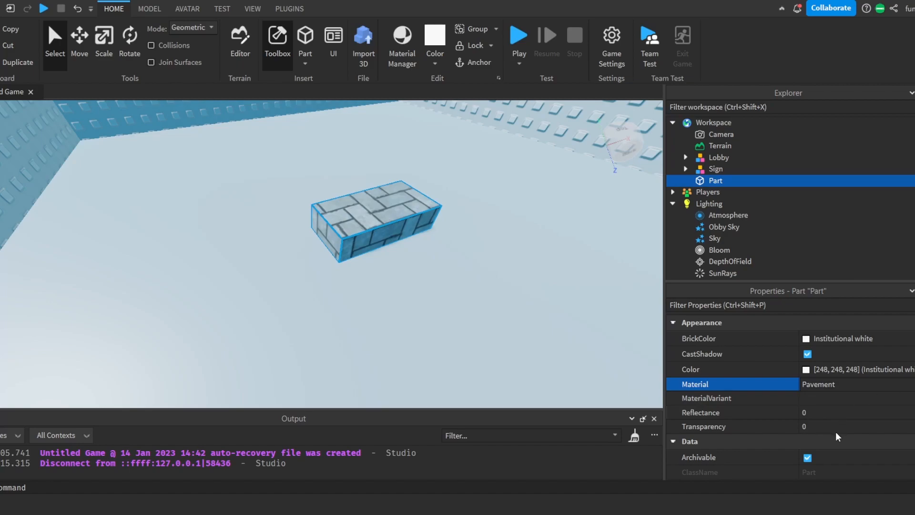
pyautogui.click(836, 409)
pyautogui.click(384, 247)
pyautogui.click(401, 220)
pyautogui.click(837, 425)
pyautogui.write('0.5')
pyautogui.press('Return')
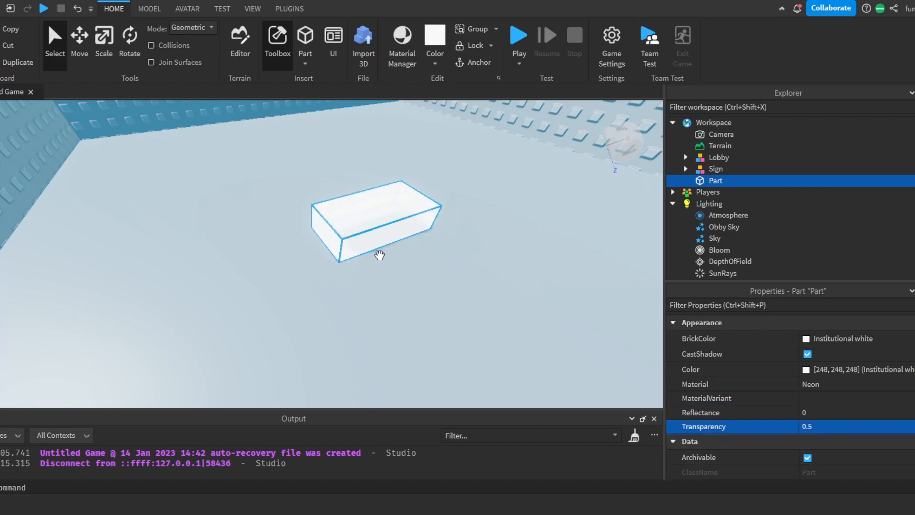
# - Scale the neon part into a flat, larger square pad on the lobby floor
pyautogui.click(387, 248)
pyautogui.click(359, 240)
pyautogui.click(80, 43)
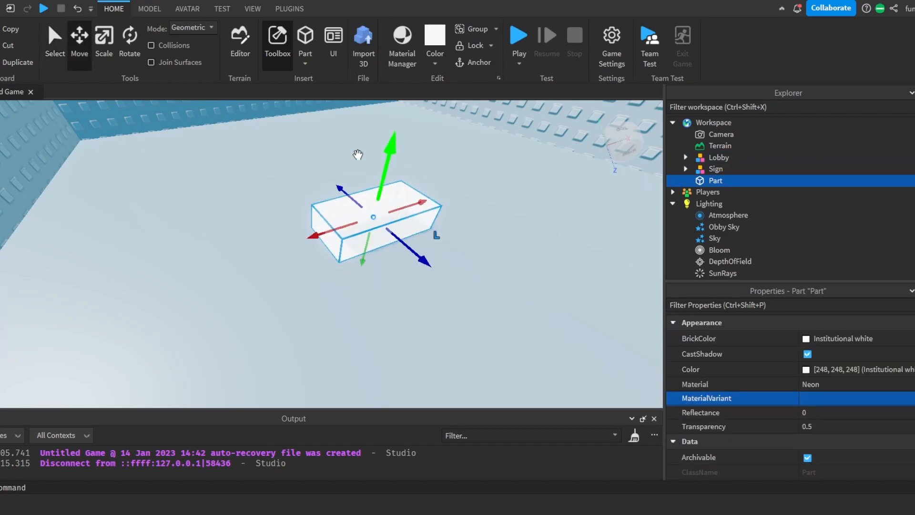
pyautogui.click(103, 43)
pyautogui.moveTo(380, 178); pyautogui.dragTo(390, 205)
pyautogui.moveTo(408, 243); pyautogui.dragTo(439, 271)
pyautogui.moveTo(434, 247); pyautogui.dragTo(436, 247, button='right')
pyautogui.scroll(-5, 435, 247)
pyautogui.moveTo(319, 266); pyautogui.dragTo(322, 288)
pyautogui.moveTo(353, 249); pyautogui.dragTo(374, 251)
pyautogui.moveTo(329, 287); pyautogui.dragTo(329, 293)
# - Move the neon pad to the middle of the lobby floor between the side walls and deselect it
pyautogui.hotkey('ctrl', '2')
pyautogui.click(382, 255)
pyautogui.click(346, 263)
pyautogui.moveTo(383, 251); pyautogui.dragTo(363, 250)
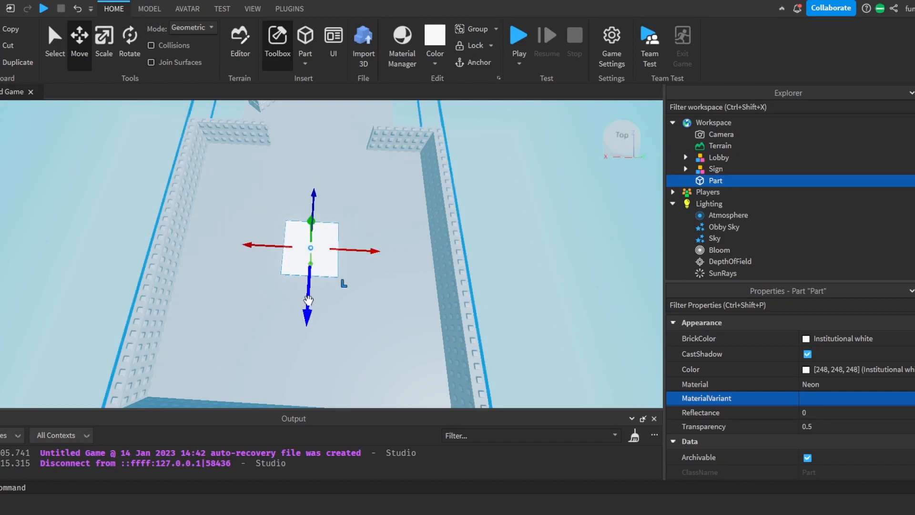
pyautogui.moveTo(308, 302); pyautogui.dragTo(307, 317)
pyautogui.click(513, 253)
pyautogui.scroll(2, 513, 253)
pyautogui.moveTo(514, 252); pyautogui.dragTo(496, 224, button='right')
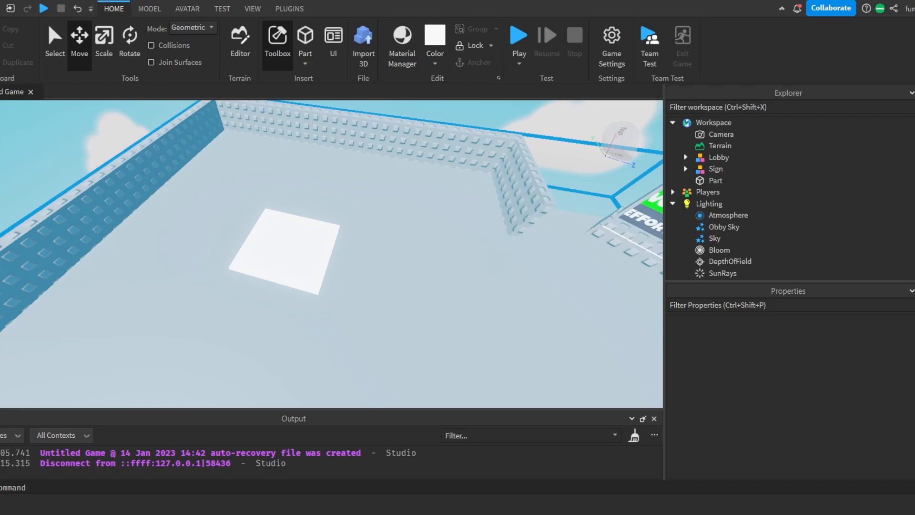
# - Add a script to ServerScriptService and rename it StageManager
pyautogui.scroll(-5, 794, 210)
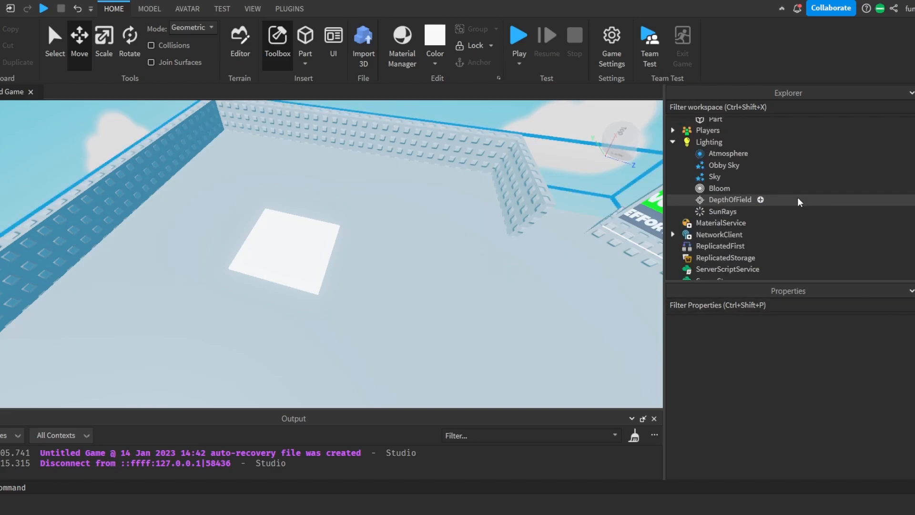
pyautogui.scroll(1, 787, 224)
pyautogui.click(771, 180)
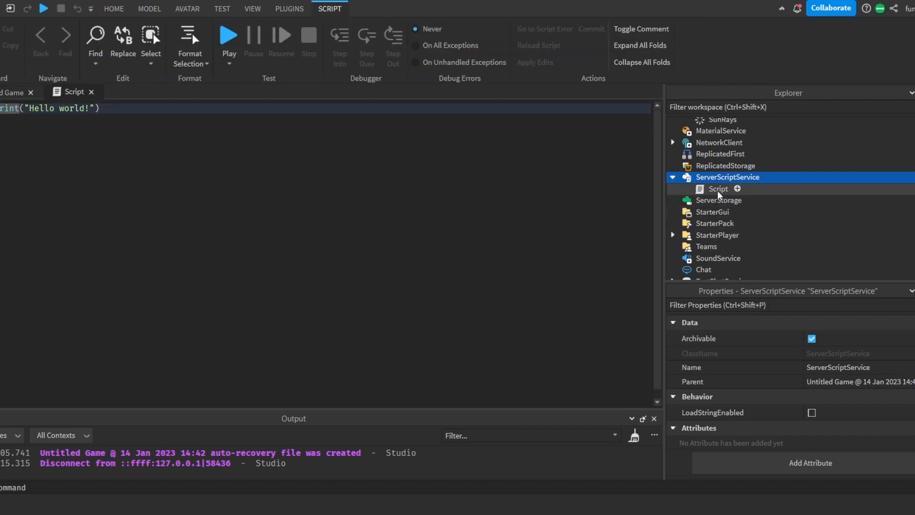
pyautogui.click(720, 191)
pyautogui.click(720, 191)
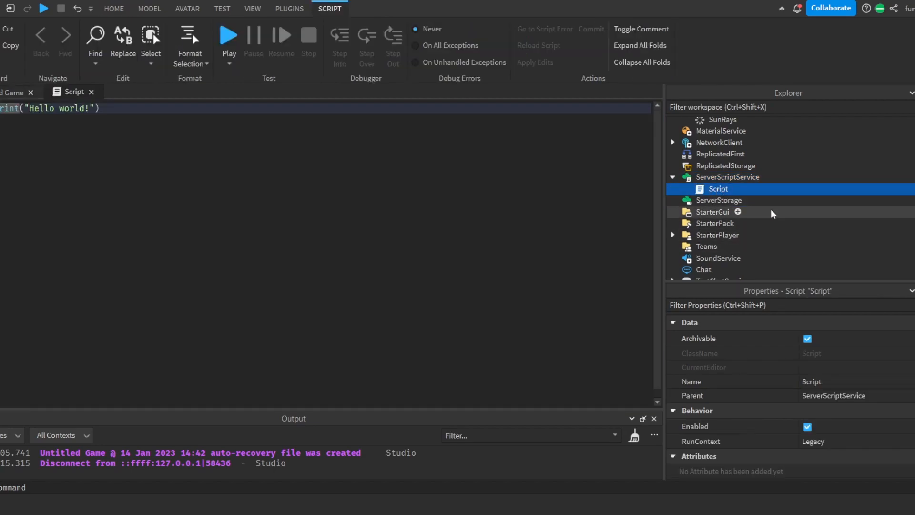
pyautogui.write('StageManager')
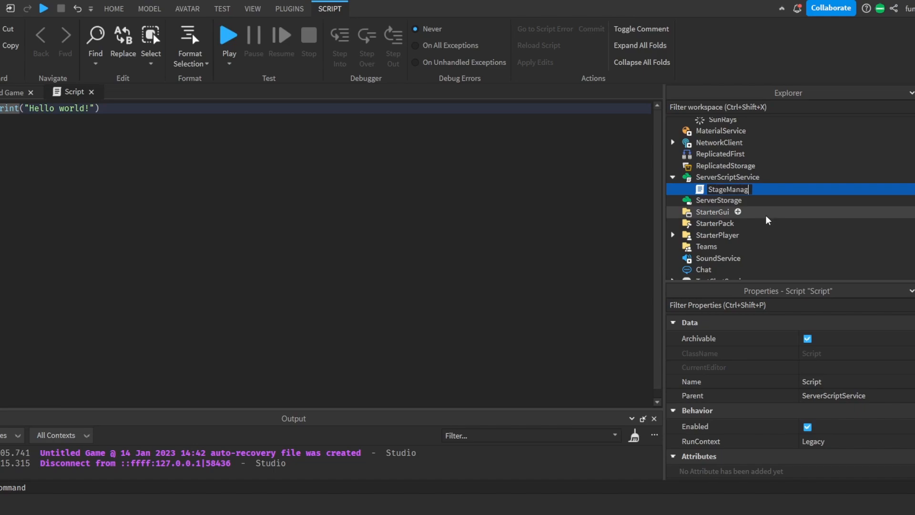
pyautogui.press('Return')
# - Return to the 3D view of the place and select the white neon pad
pyautogui.click(14, 92)
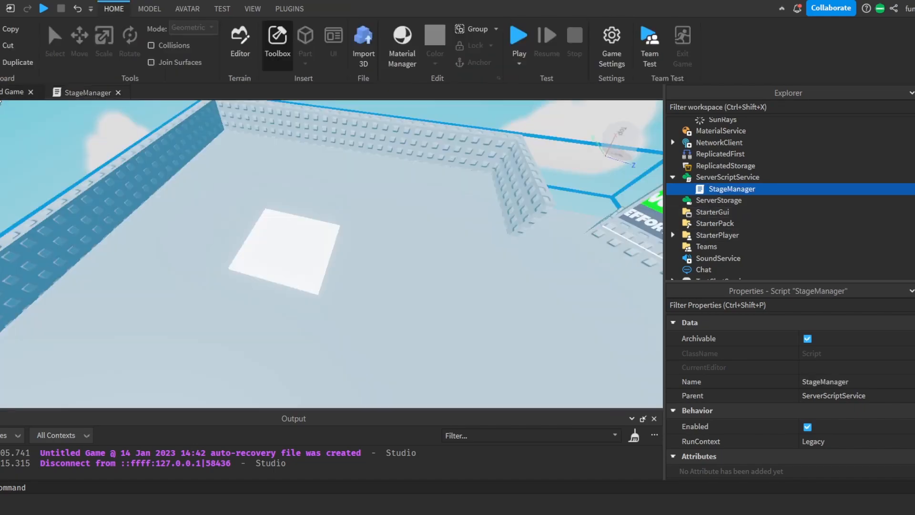
pyautogui.click(373, 277)
pyautogui.scroll(-5, 374, 278)
pyautogui.click(307, 266)
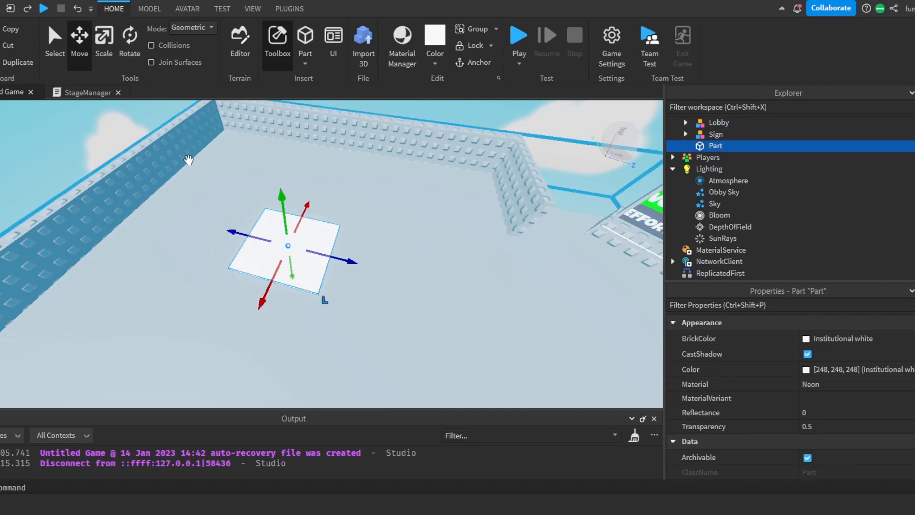
# - Replace the default code in StageManager with a game.Players.PlayerAdded:Connect handler containing an empty function that takes player
pyautogui.click(86, 92)
pyautogui.hotkey('ctrl', 'a')
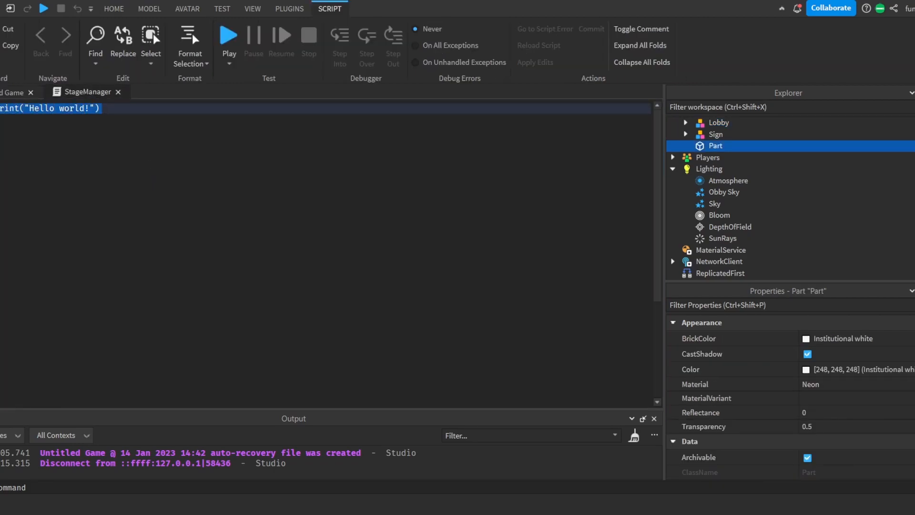
pyautogui.press('BackSpace')
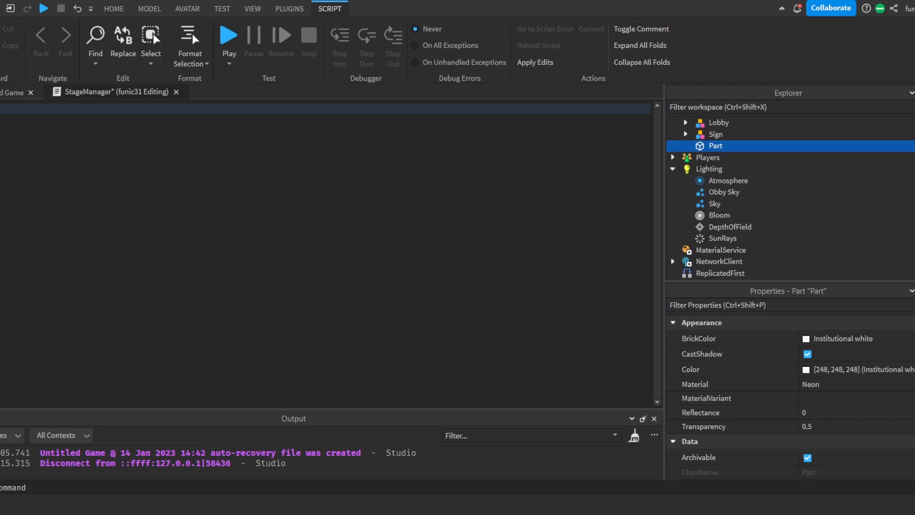
pyautogui.write('game.Players.P')
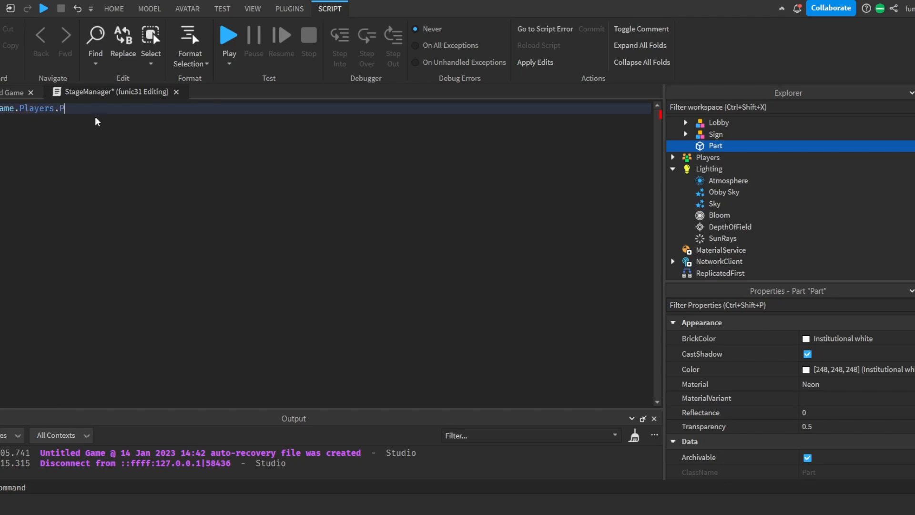
pyautogui.write('layerAdded:Connect(')
pyautogui.write('function(')
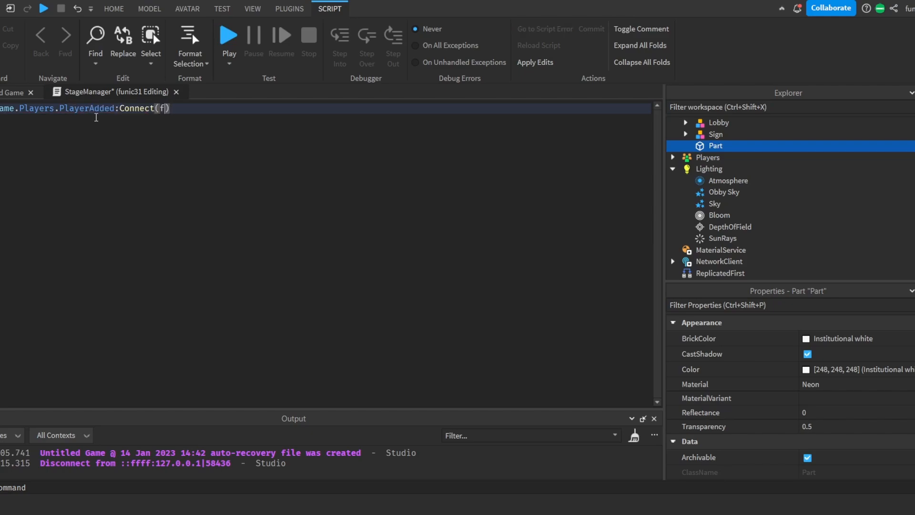
pyautogui.write('player')
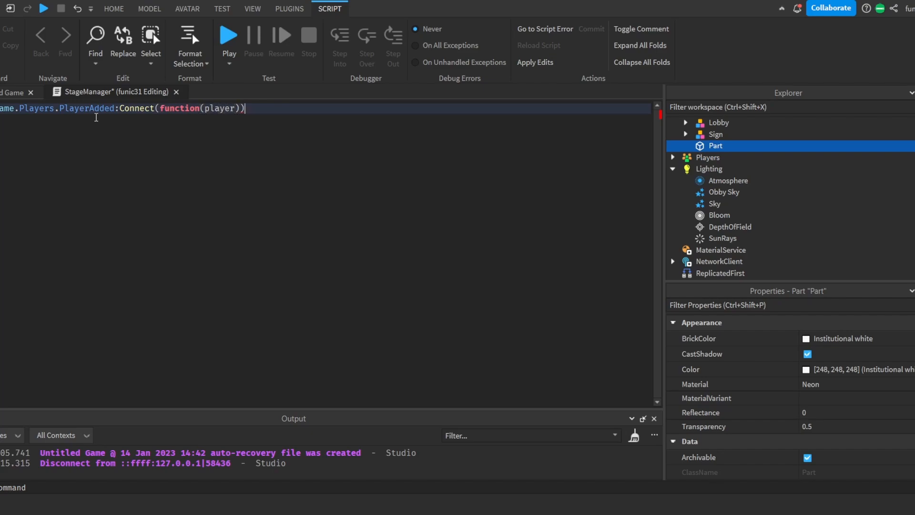
pyautogui.press('Return')
pyautogui.hotkey('ctrl', 'a')
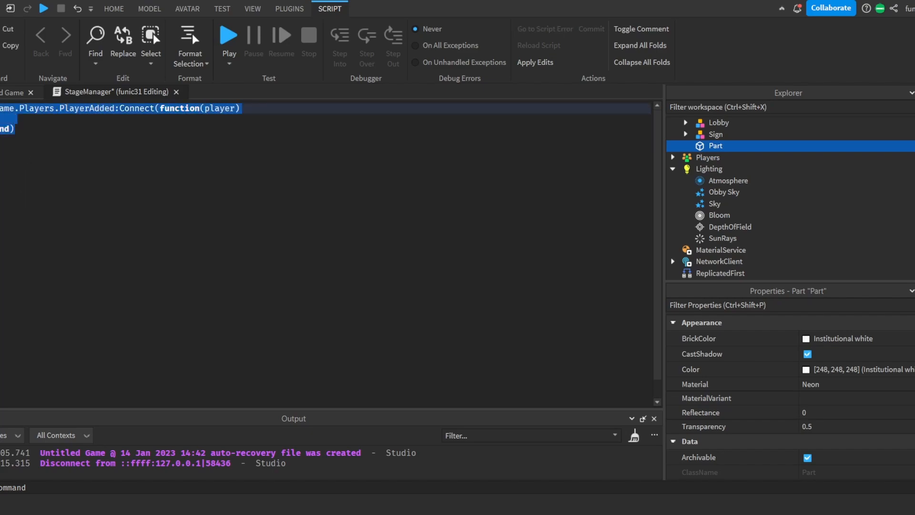
pyautogui.moveTo(240, 109); pyautogui.dragTo(198, 111)
pyautogui.click(234, 134)
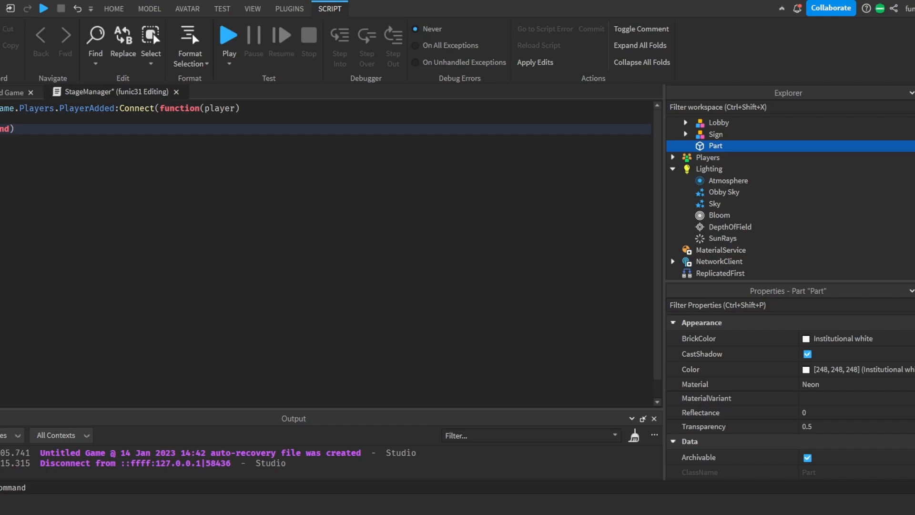
# - Inside the PlayerAdded function, declare local leaderstats = Instance.new("Folder") and start a new line below it
pyautogui.click(168, 120)
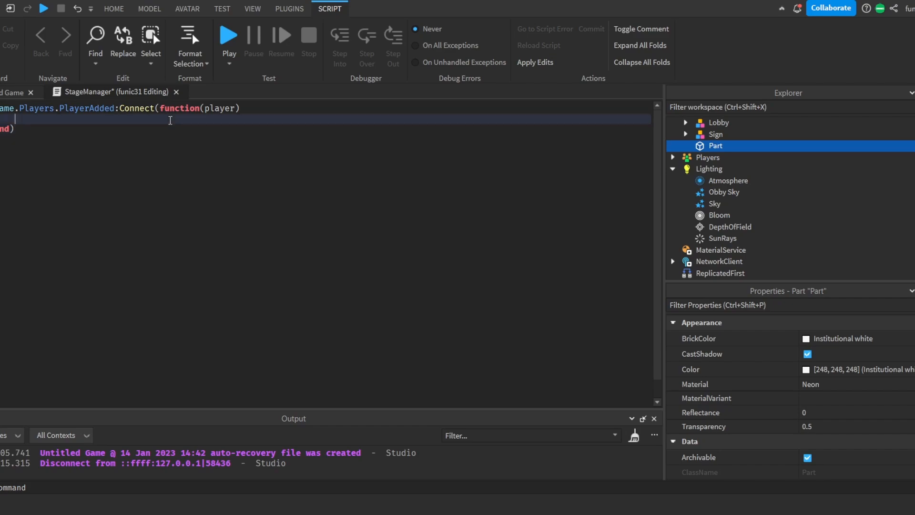
pyautogui.write('local leaderstats = Instance.new("folder')
pyautogui.press('End')
pyautogui.press('Return')
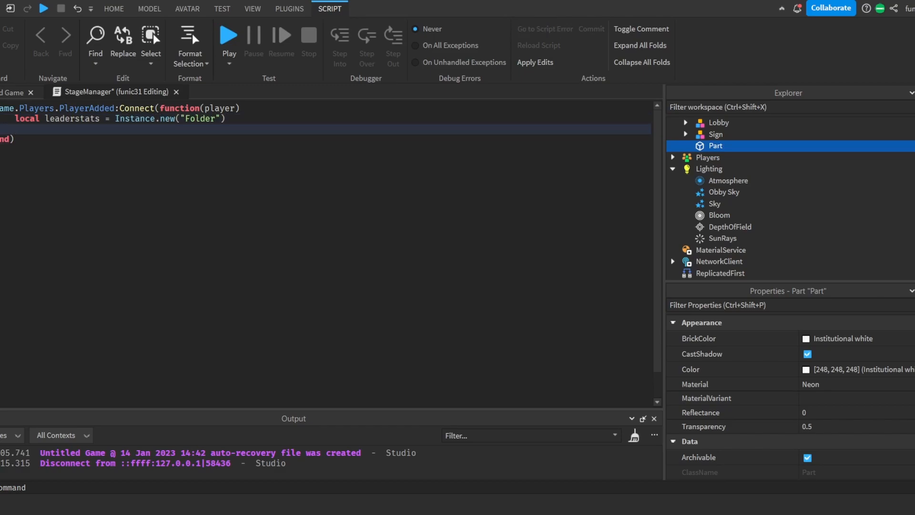
# - Set leaderstats.Name = "leaderstats" on the line below the folder declaration in the PlayerAdded function
pyautogui.write('leaderstats.Name = ')
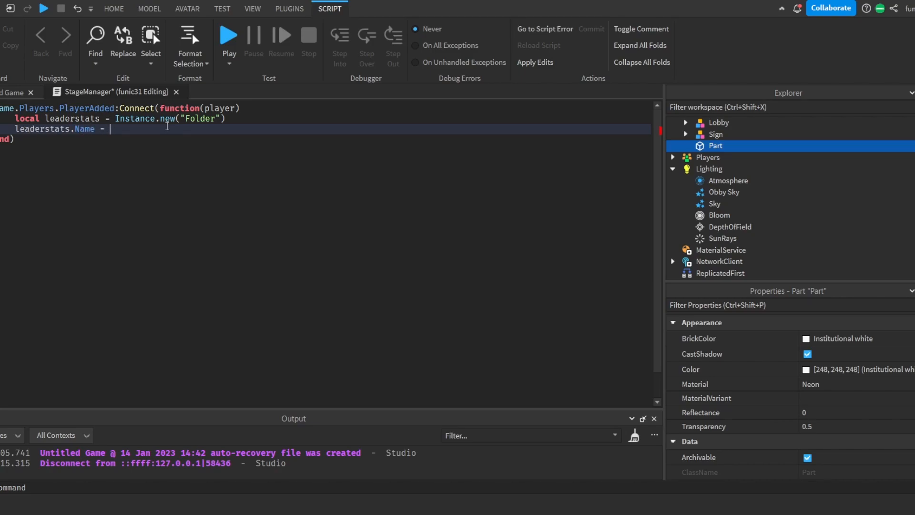
pyautogui.write('"leaderstats')
pyautogui.click(196, 145)
pyautogui.moveTo(203, 129); pyautogui.dragTo(35, 121)
pyautogui.click(168, 140)
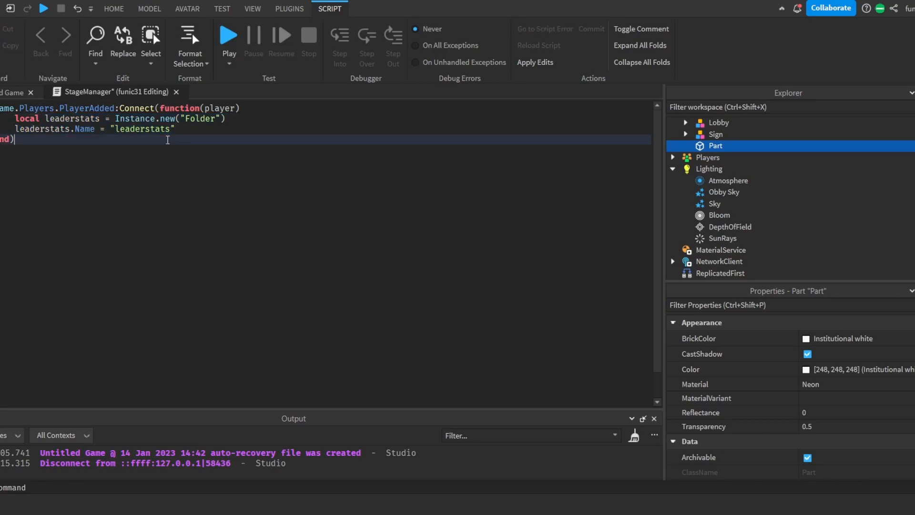
pyautogui.doubleClick(155, 129)
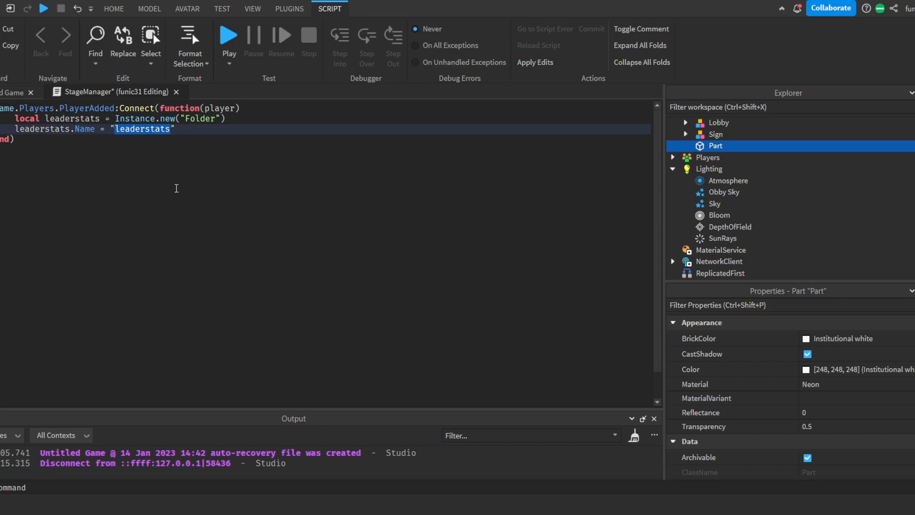
# - Add the line leaderstats.Parent = player below the name assignment, followed by a blank line and a fresh line inside the function
pyautogui.click(191, 129)
pyautogui.press('Return')
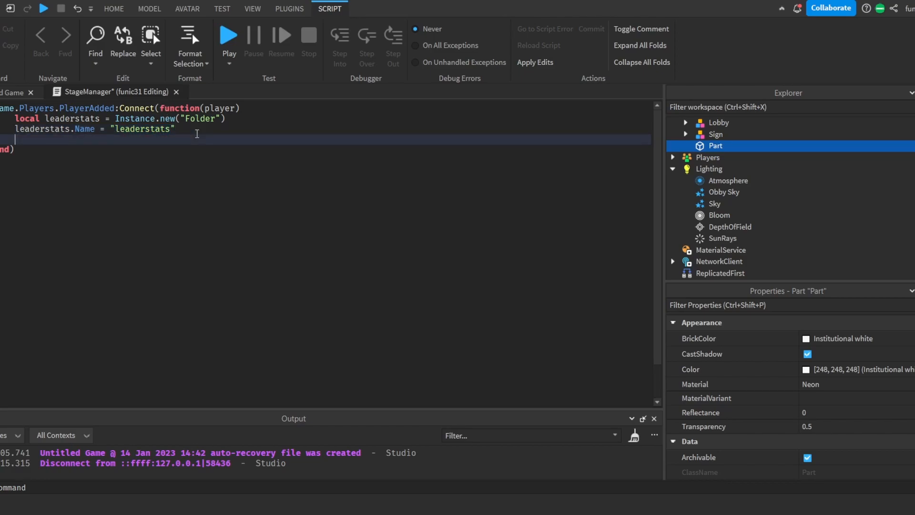
pyautogui.write('leaderstats.Parent = ')
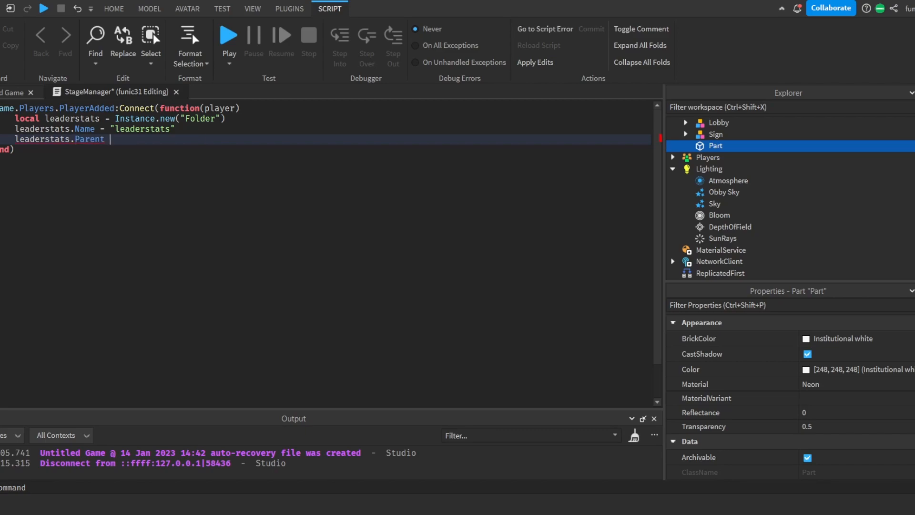
pyautogui.write('player')
pyautogui.moveTo(234, 110); pyautogui.dragTo(30, 120)
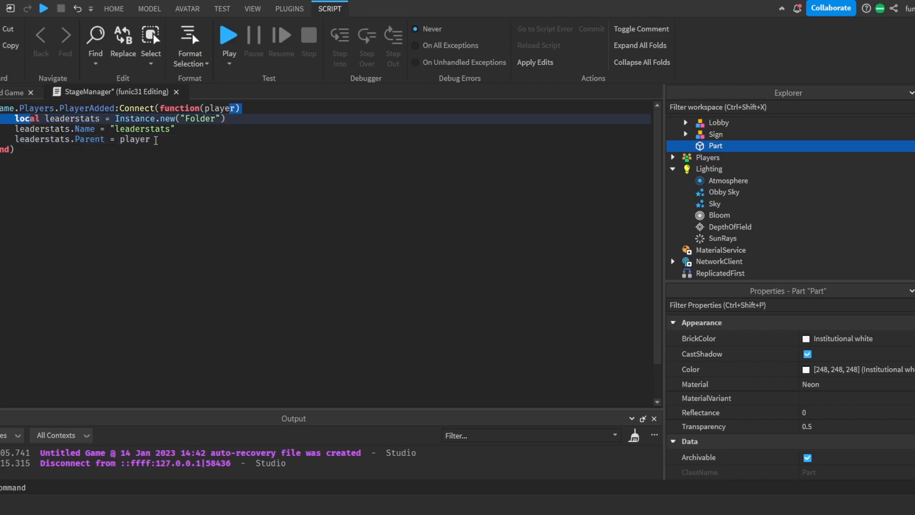
pyautogui.click(161, 141)
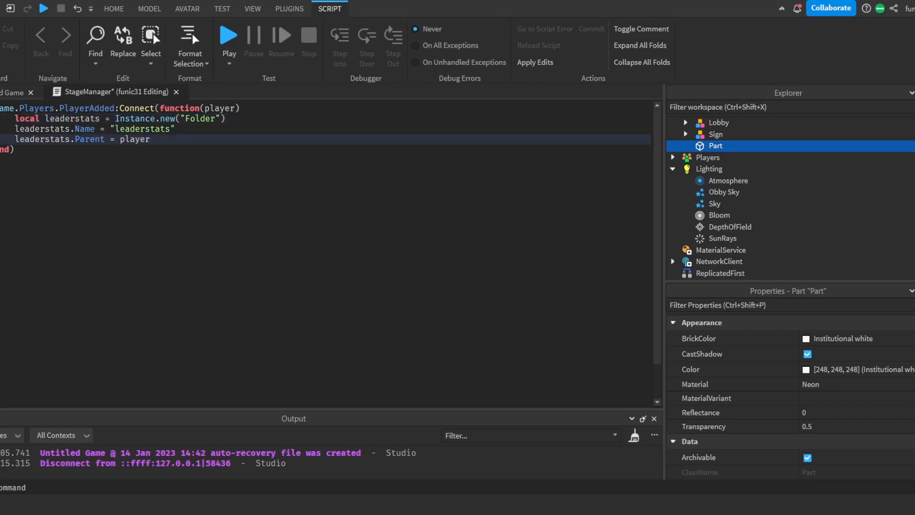
pyautogui.press('Return')
pyautogui.press('Return')
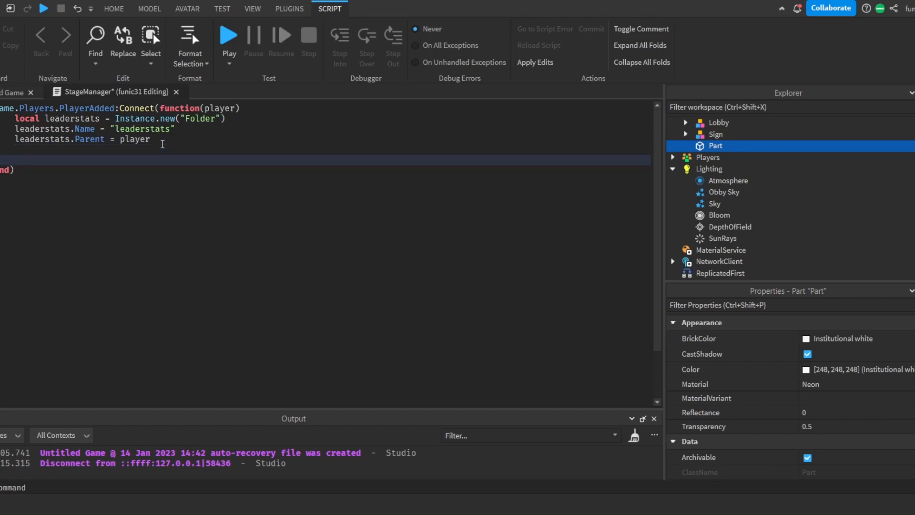
# - Playtest the place, check the player's entry on the in-game leaderboard, and stop the test
pyautogui.click(235, 65)
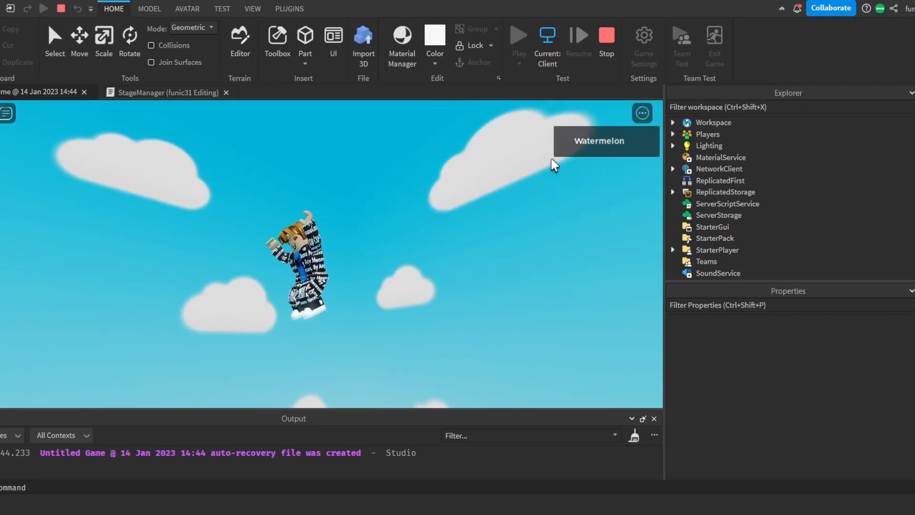
pyautogui.click(597, 151)
pyautogui.click(597, 152)
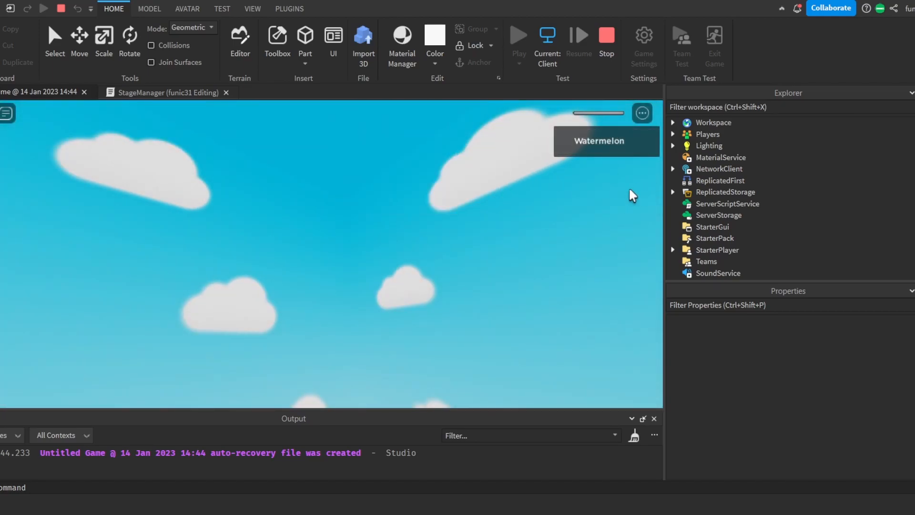
pyautogui.click(610, 63)
# - Return to the StageManager script and begin a new local variable declaration below the leaderstats block
pyautogui.click(158, 95)
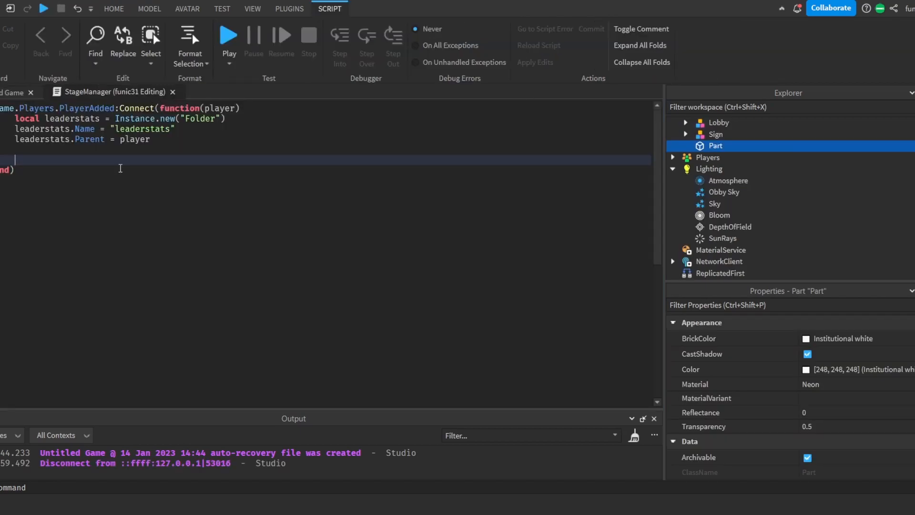
pyautogui.write('local ')
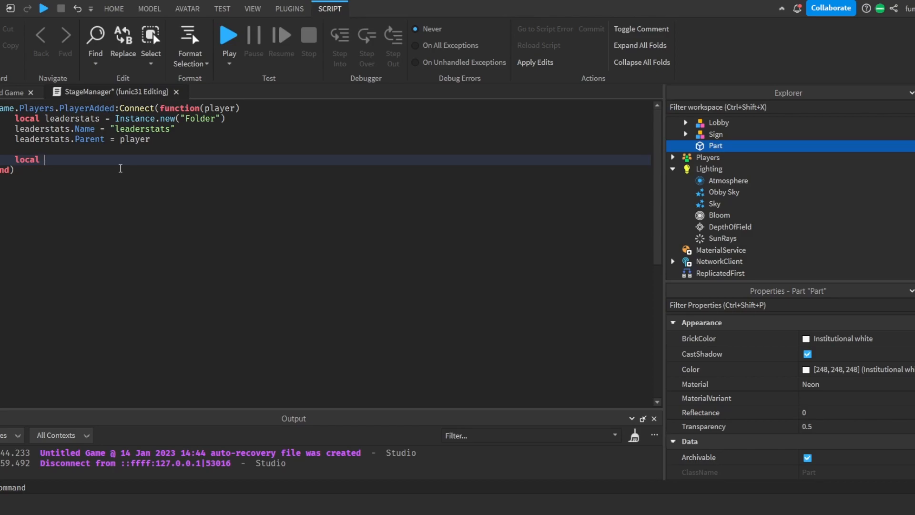
# - Declare a local Stage variable as a new IntValue instance and set its Name to "Stage" in the StageManager script
pyautogui.write('Stage = Instance.new((')
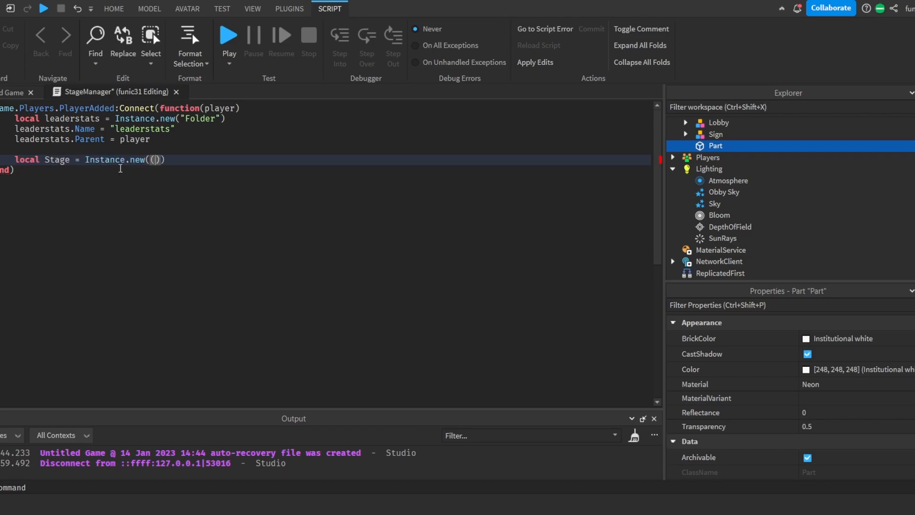
pyautogui.press('BackSpace')
pyautogui.write('"IntValue')
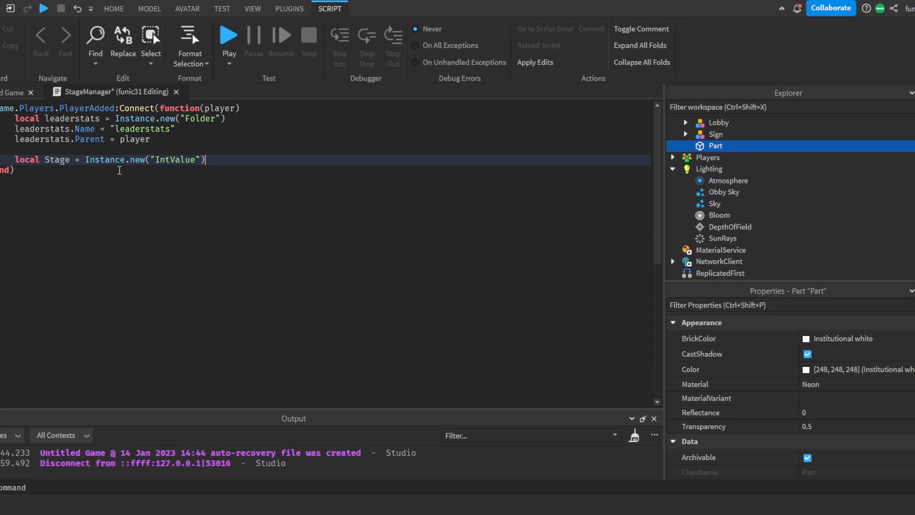
pyautogui.press('Return')
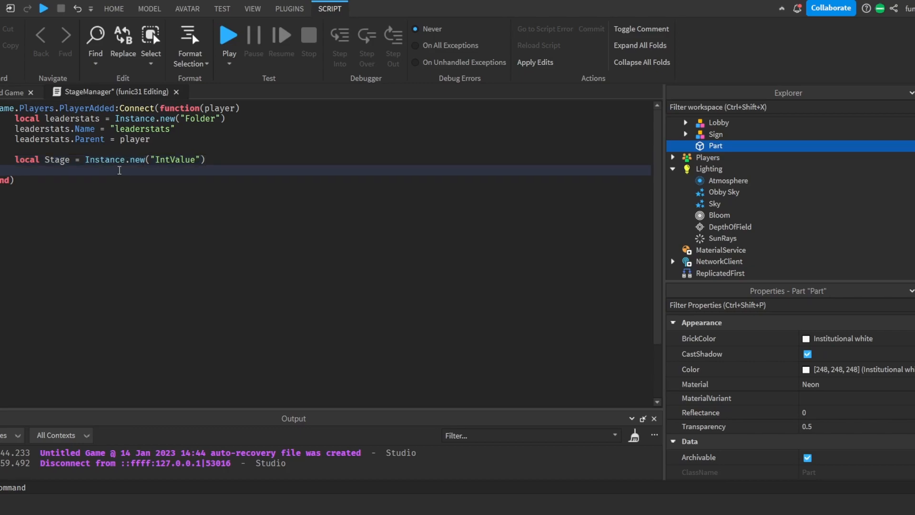
pyautogui.write('Stage.Name =""Stage"')
pyautogui.press('Return')
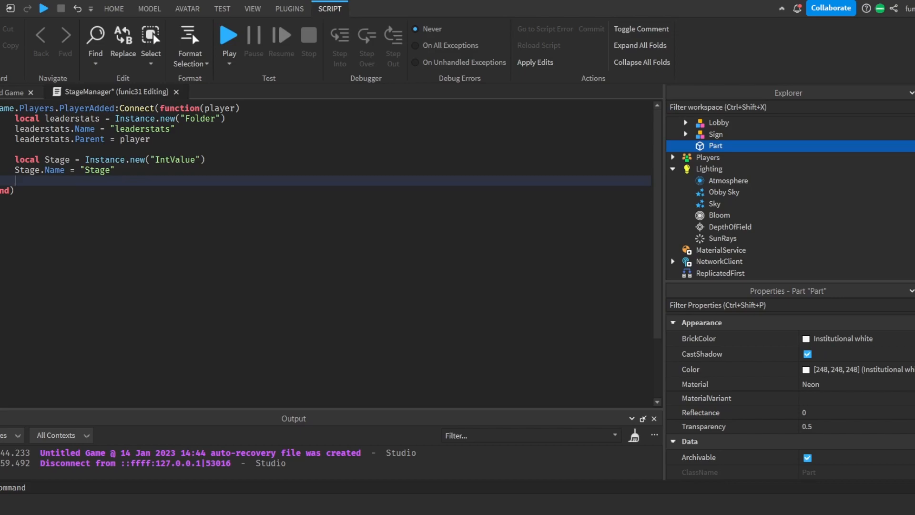
# - Parent Stage to leaderstats and set Stage.Value to 1
pyautogui.write('st')
pyautogui.press('Tab')
pyautogui.write('.Parent ')
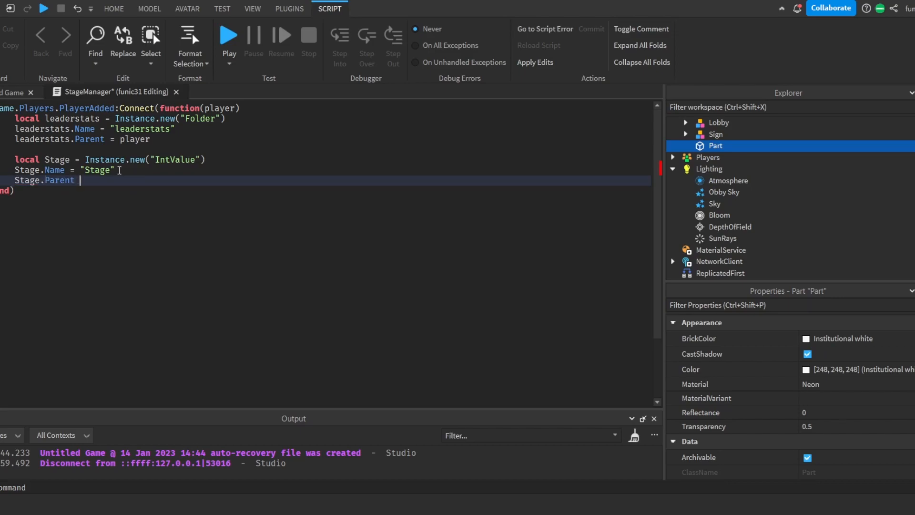
pyautogui.write('= "')
pyautogui.press('BackSpace')
pyautogui.write('player')
pyautogui.press('Return')
pyautogui.press('BackSpace')
pyautogui.press('BackSpace')
pyautogui.press('BackSpace')
pyautogui.press('BackSpace')
pyautogui.press('BackSpace')
pyautogui.press('BackSpace')
pyautogui.press('BackSpace')
pyautogui.write('leaderstats')
pyautogui.press('Return')
pyautogui.write('Stage.Value = 1')
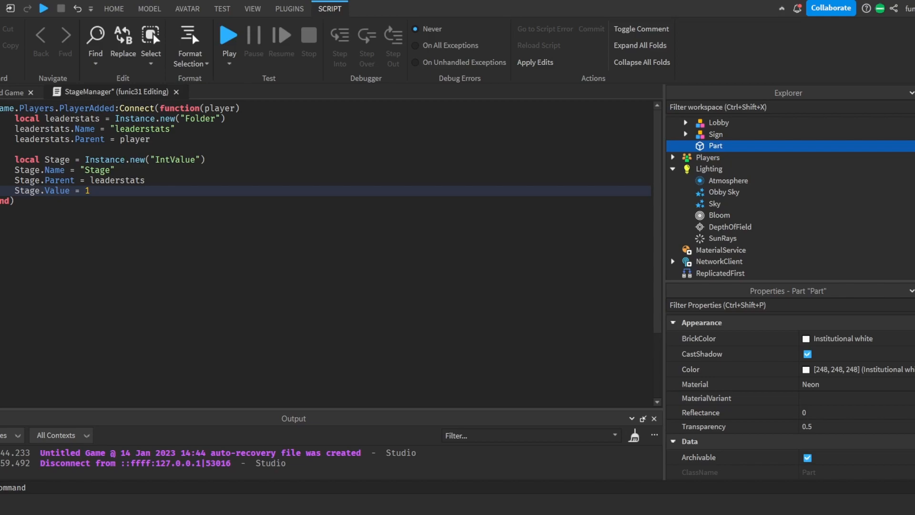
# - Playtest the game to check the Stage column on the leaderboard, and stop the test
pyautogui.click(227, 41)
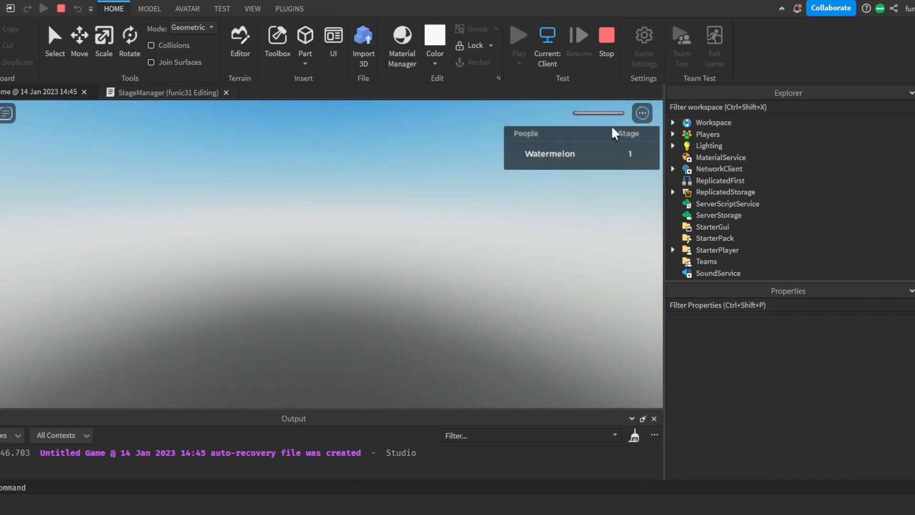
pyautogui.click(598, 171)
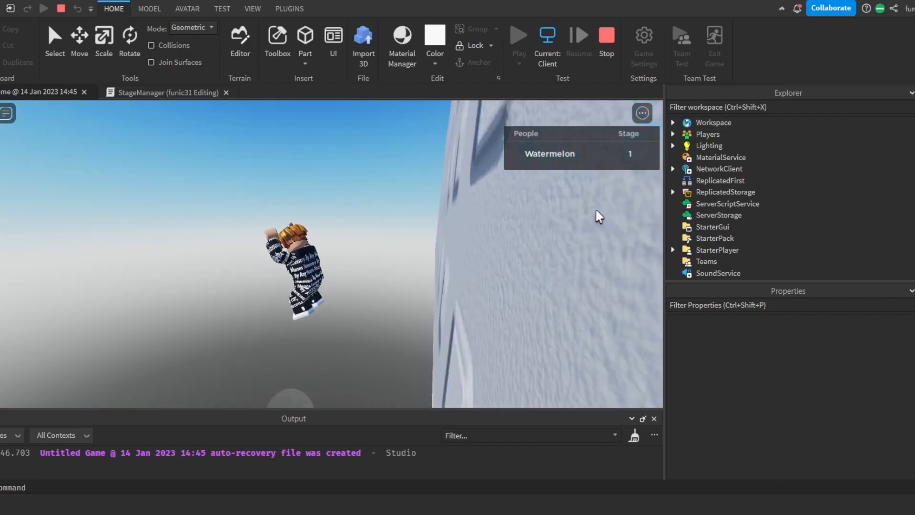
pyautogui.click(608, 60)
# - Set Stage.Value to 123123123 in the StageManager script
pyautogui.write('23123123')
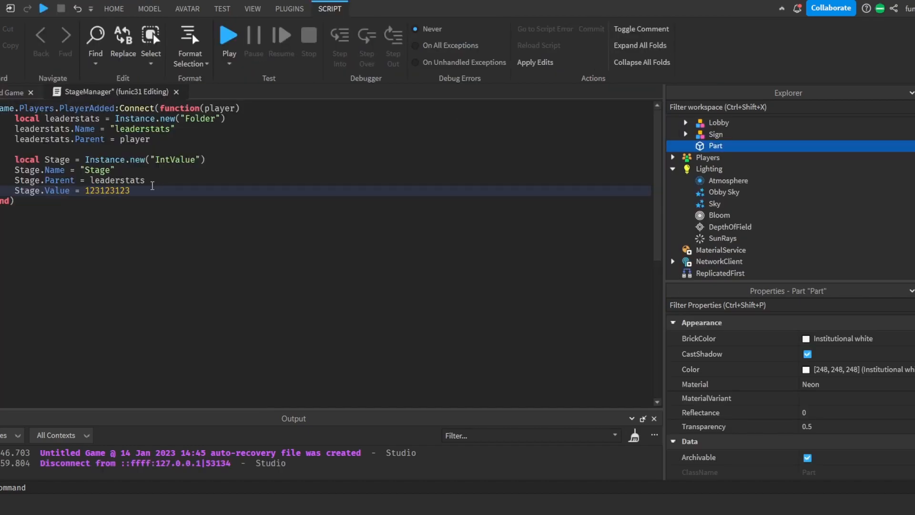
# - Return to the game's 3D view, show the Toolbox and search it for "spawnpoint"
pyautogui.click(12, 92)
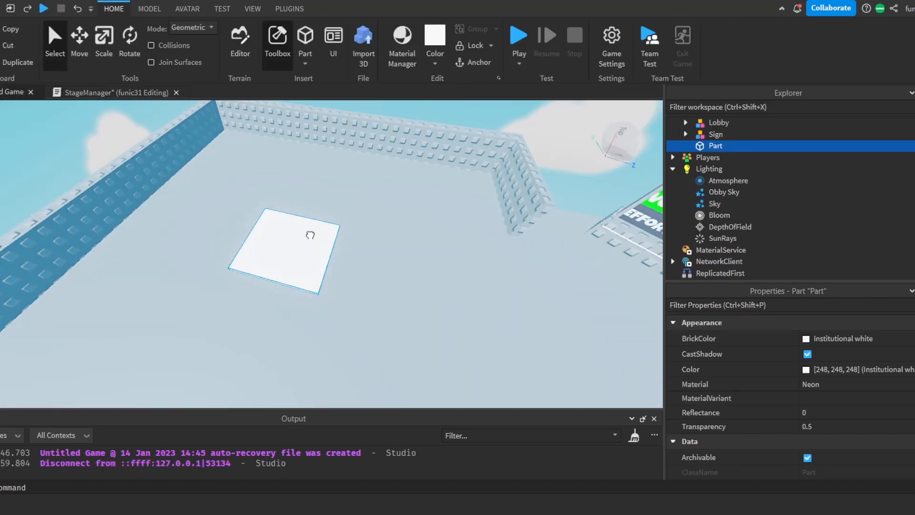
pyautogui.click(253, 9)
pyautogui.click(187, 8)
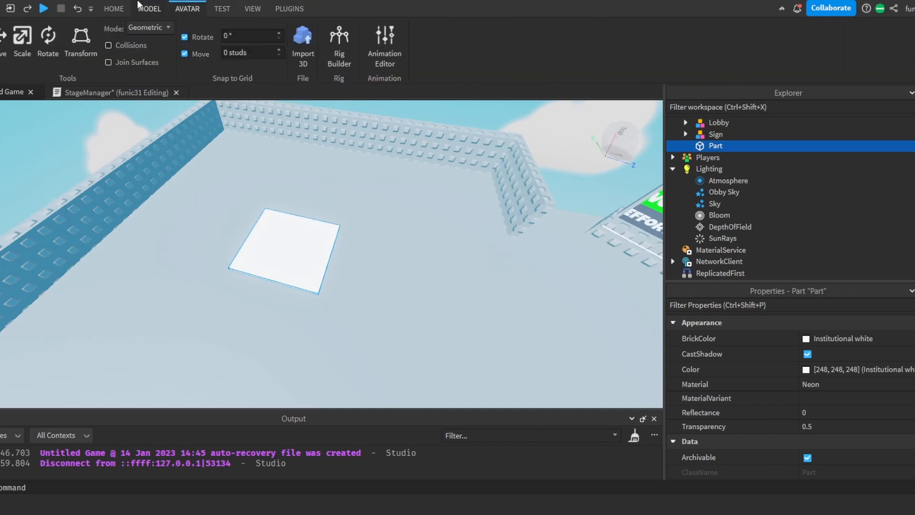
pyautogui.click(147, 8)
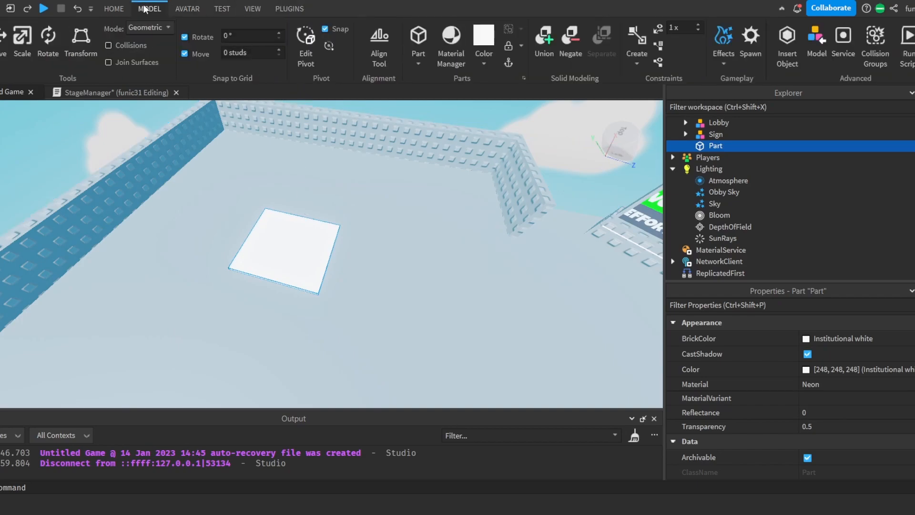
pyautogui.click(222, 10)
pyautogui.click(112, 8)
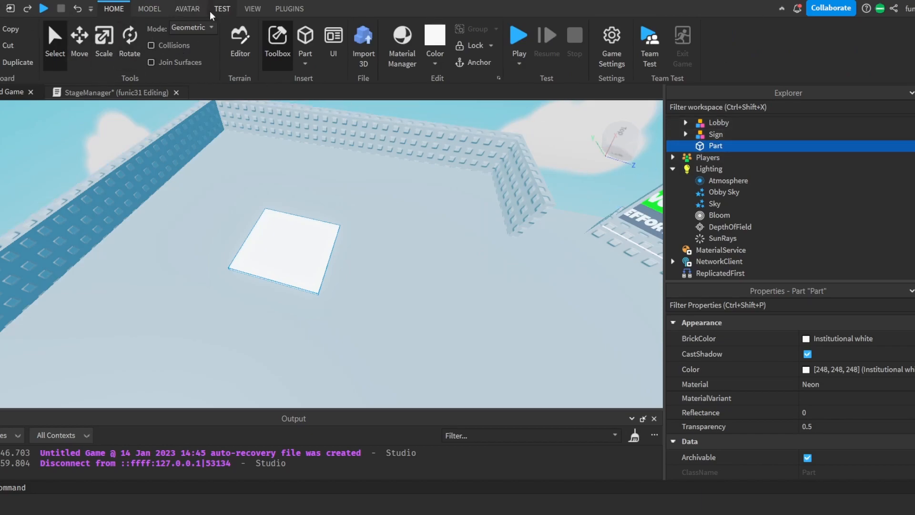
pyautogui.click(253, 9)
pyautogui.click(77, 48)
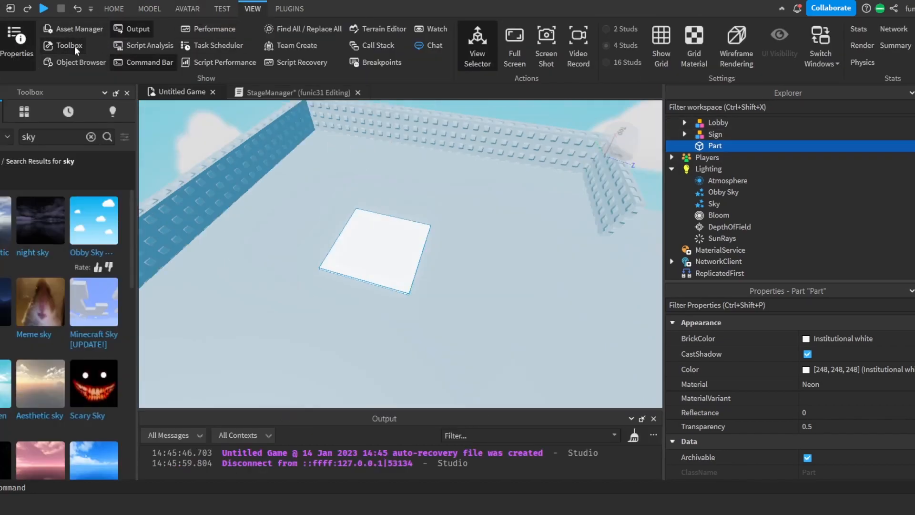
pyautogui.click(91, 136)
pyautogui.write('spawn')
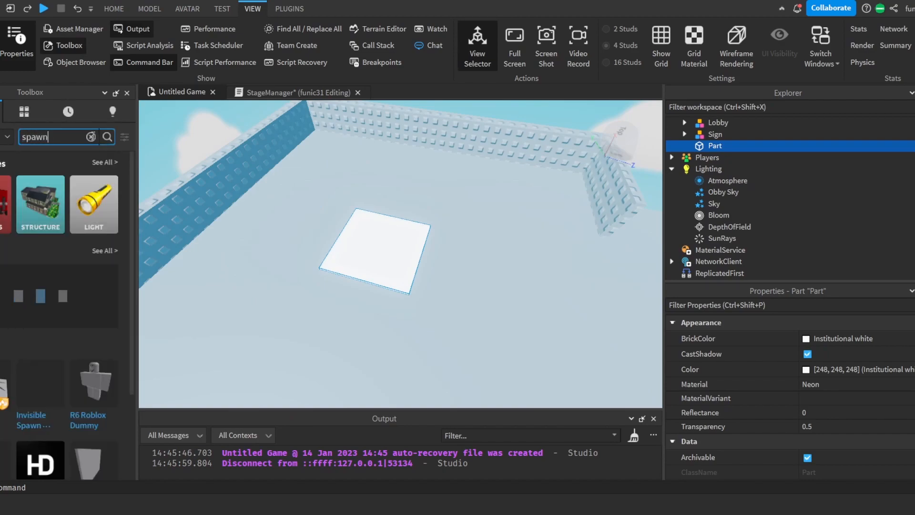
pyautogui.write('pouint')
pyautogui.press('Return')
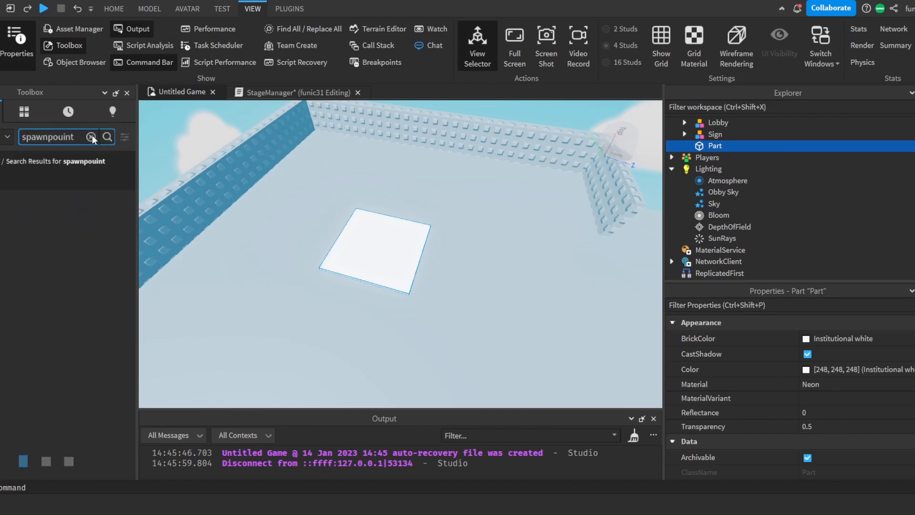
pyautogui.click(59, 138)
pyautogui.press('Delete')
pyautogui.press('Return')
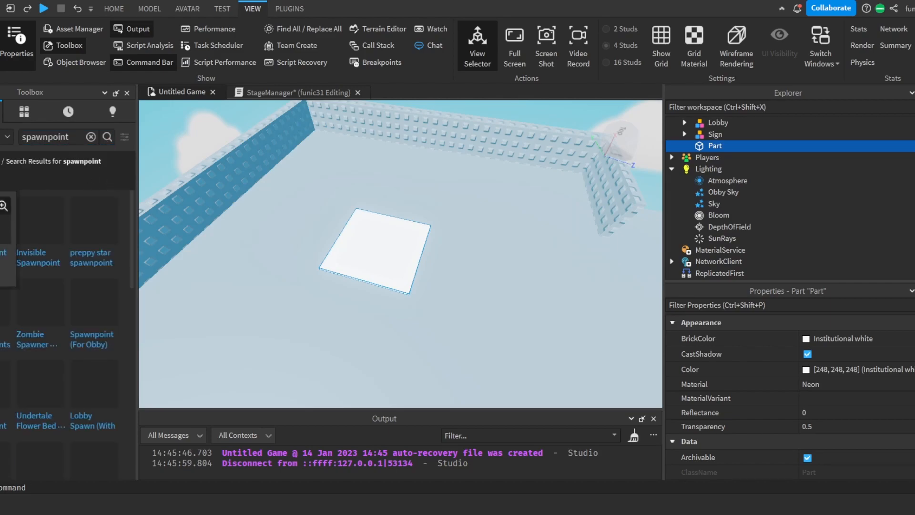
# - Insert a spawn location from the search results onto the lobby floor beside the white part
pyautogui.click(7, 239)
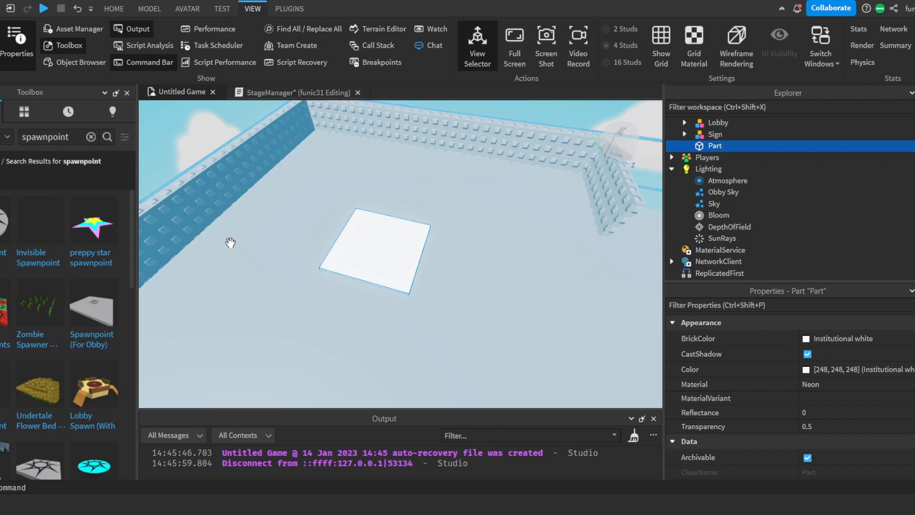
pyautogui.scroll(-4, 329, 243)
pyautogui.moveTo(305, 246); pyautogui.dragTo(331, 242, button='right')
pyautogui.scroll(-3, 330, 242)
pyautogui.click(30, 227)
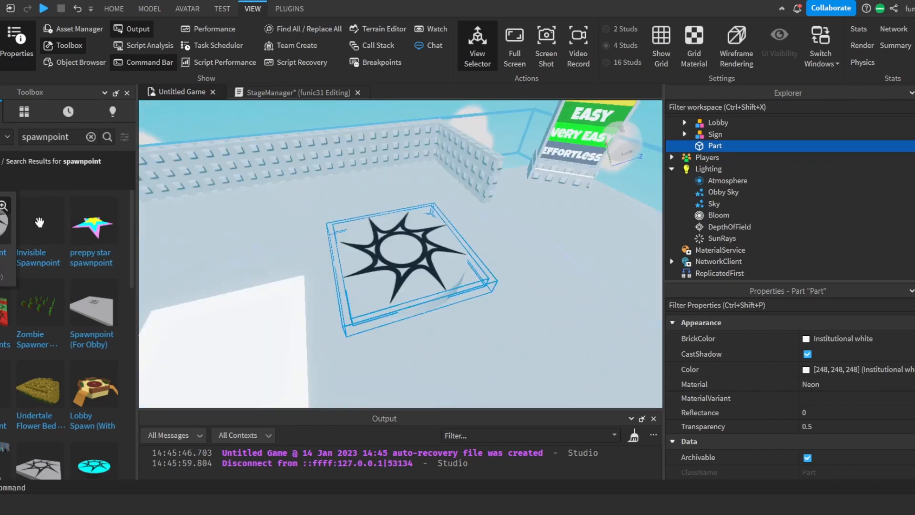
pyautogui.click(317, 119)
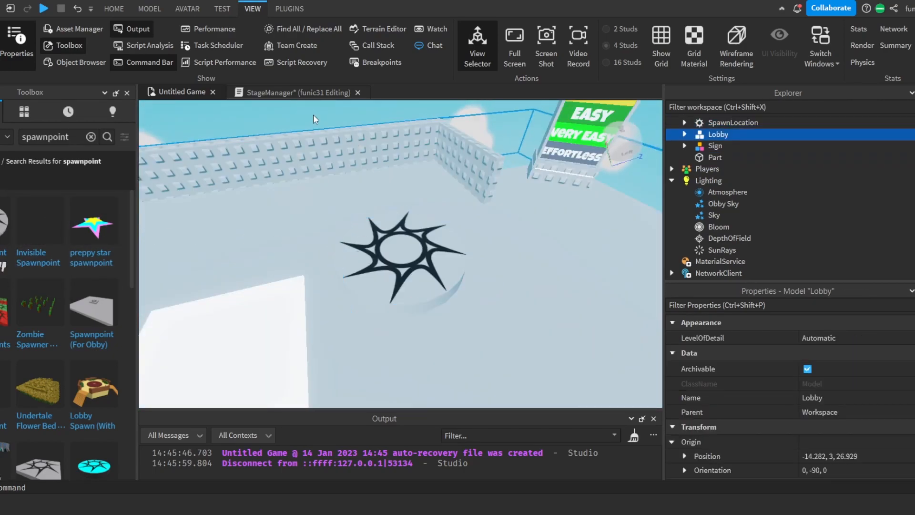
# - Playtest the game to check the spawn and the Stage value on the leaderboard, and stop the test
pyautogui.click(44, 8)
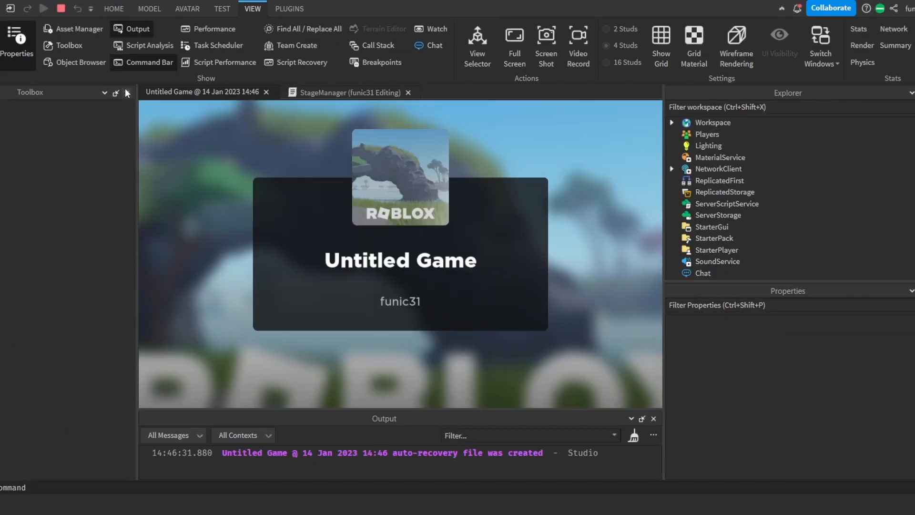
pyautogui.click(127, 93)
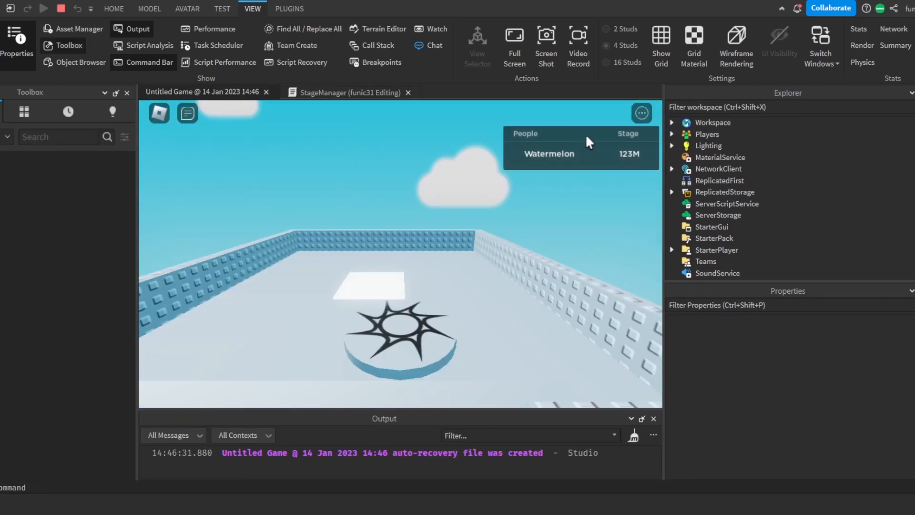
pyautogui.click(628, 157)
pyautogui.moveTo(431, 286); pyautogui.dragTo(108, 47, button='right')
pyautogui.press('d')
pyautogui.press('s')
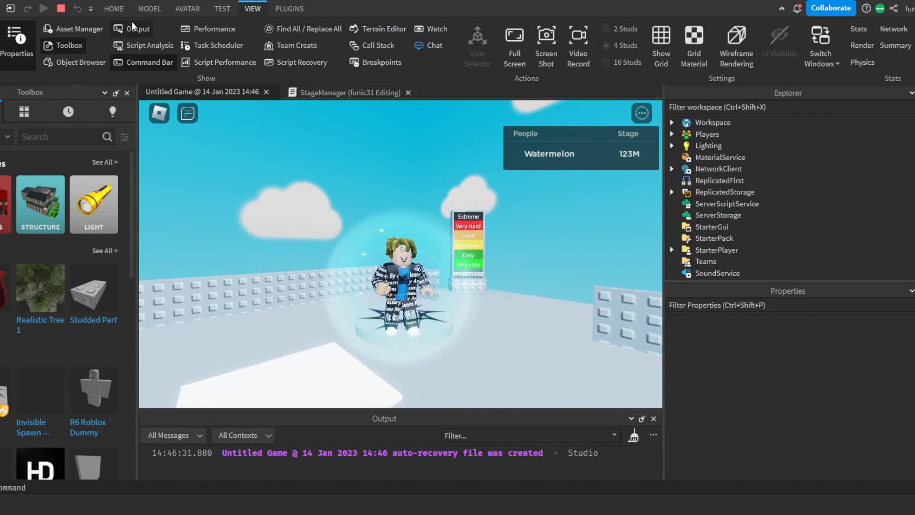
pyautogui.click(61, 8)
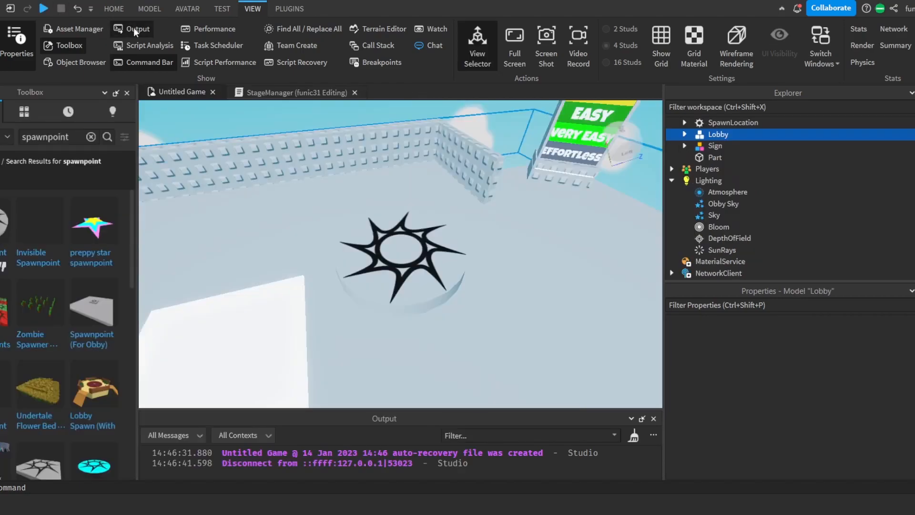
# - Set Stage.Value to 1 in the StageManager script
pyautogui.click(338, 92)
pyautogui.moveTo(196, 201); pyautogui.dragTo(263, 183)
pyautogui.click(312, 191)
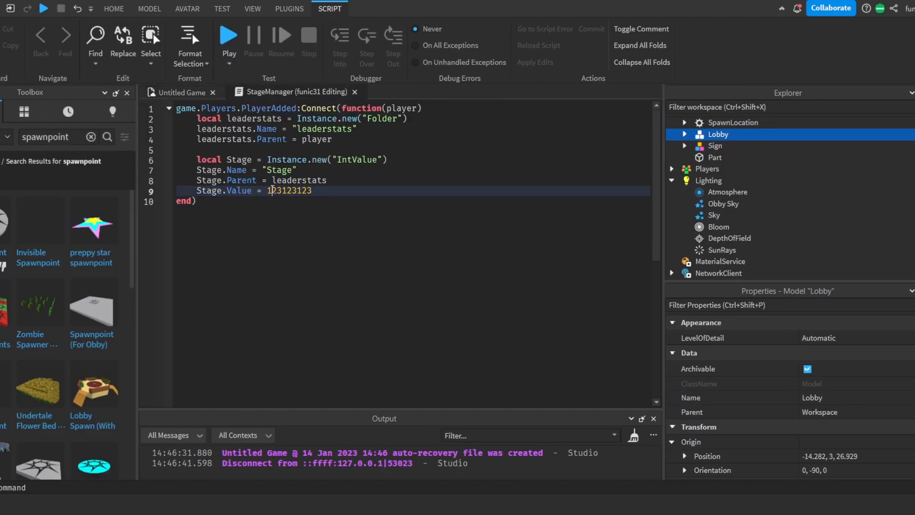
pyautogui.doubleClick(296, 191)
pyautogui.write('1')
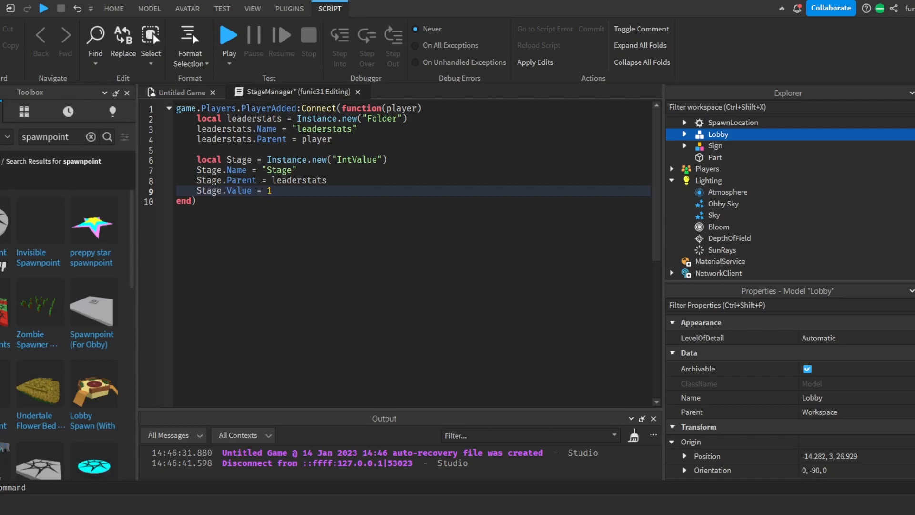
# - Delete the inserted spawn location from the lobby floor
pyautogui.click(182, 92)
pyautogui.moveTo(400, 255); pyautogui.dragTo(388, 265, button='right')
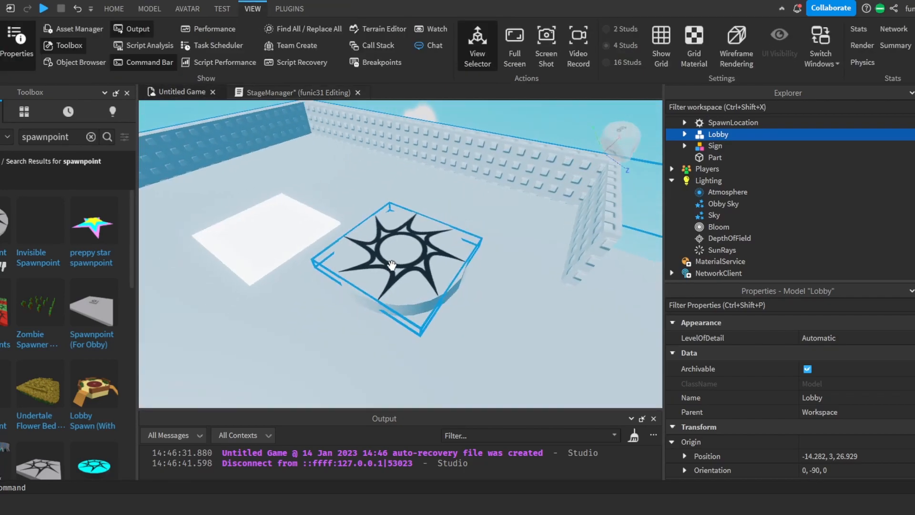
pyautogui.click(394, 259)
pyautogui.press('Delete')
# - Rename the white neon part on the lobby floor as 1
pyautogui.click(219, 251)
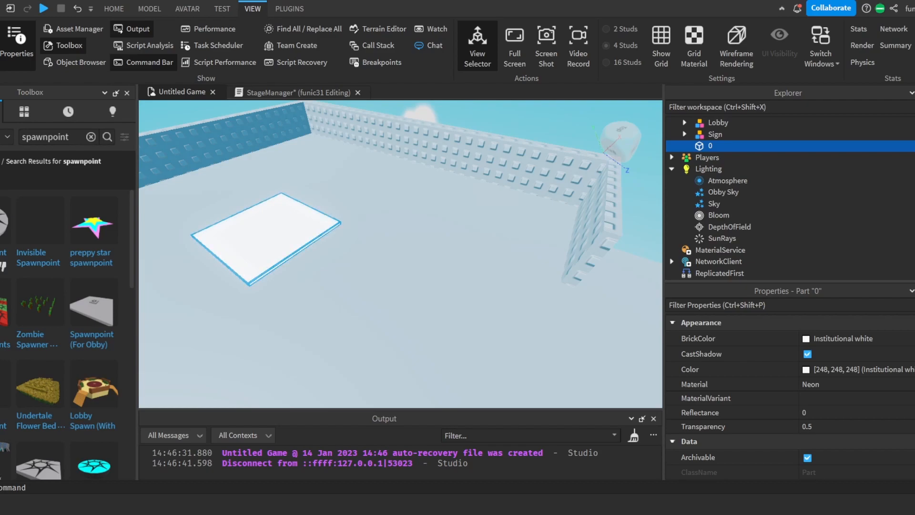
pyautogui.moveTo(591, 223); pyautogui.dragTo(618, 199, button='right')
pyautogui.scroll(-5, 642, 201)
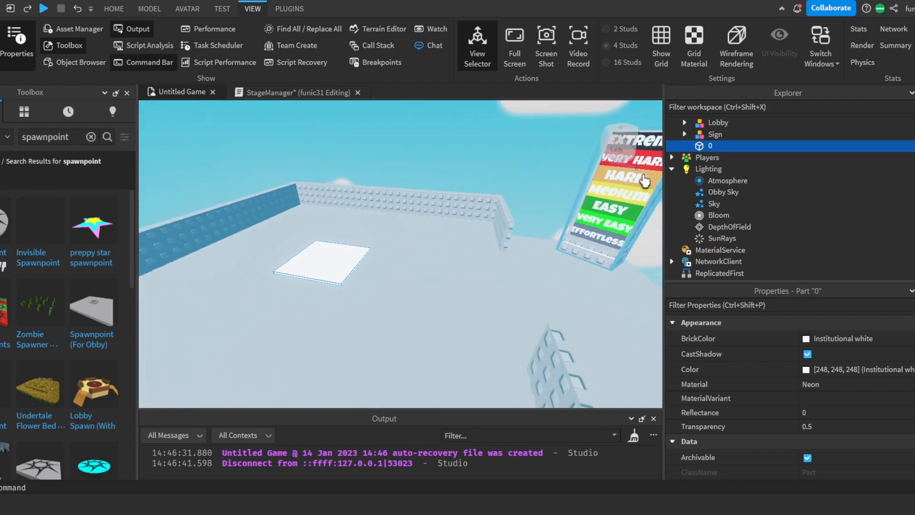
pyautogui.click(711, 147)
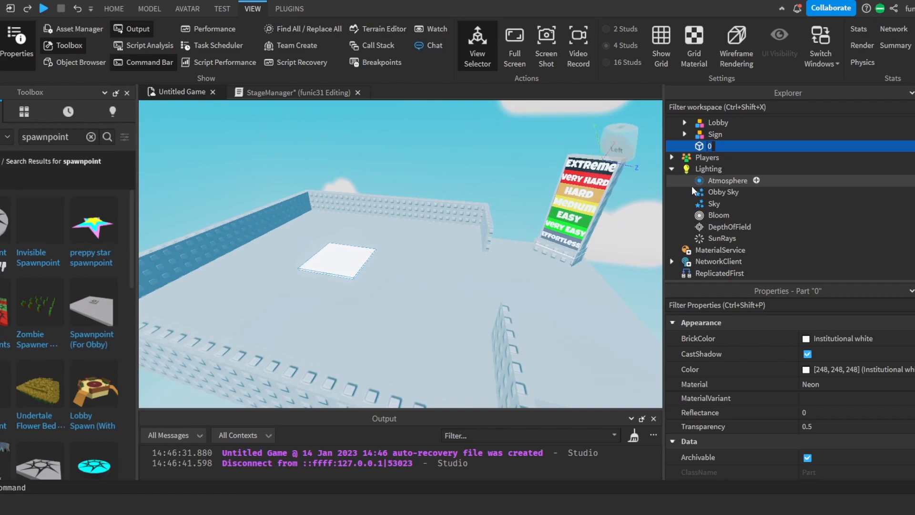
pyautogui.write('1')
pyautogui.press('Return')
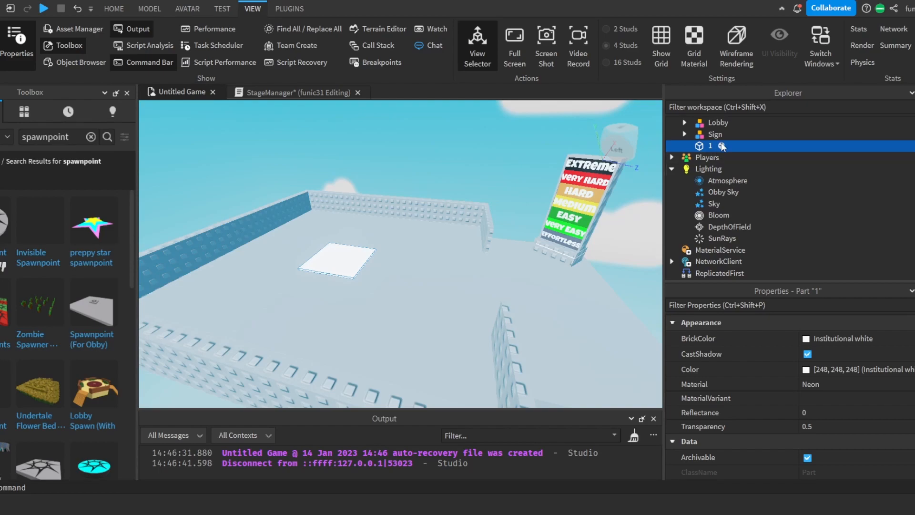
# - Add a Script inside part 1 and remove its default print line
pyautogui.click(715, 198)
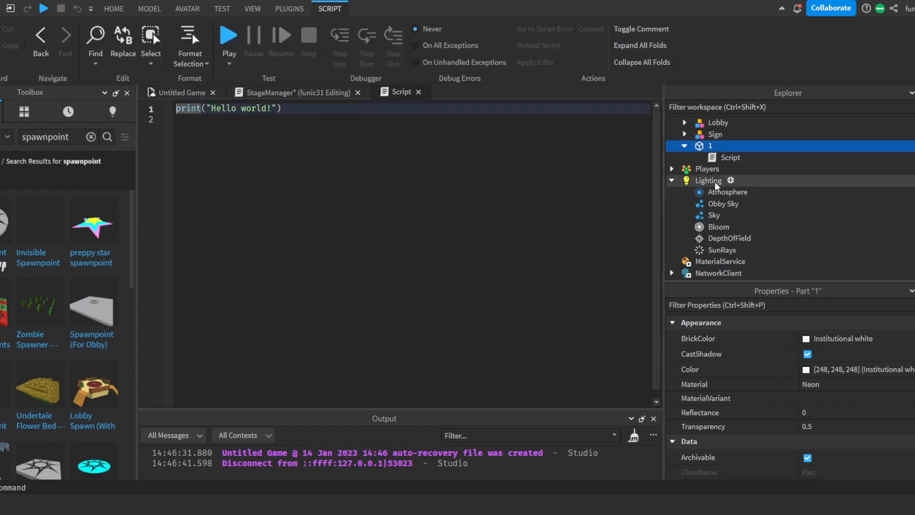
pyautogui.click(719, 158)
pyautogui.click(735, 158)
pyautogui.moveTo(304, 105); pyautogui.dragTo(117, 91)
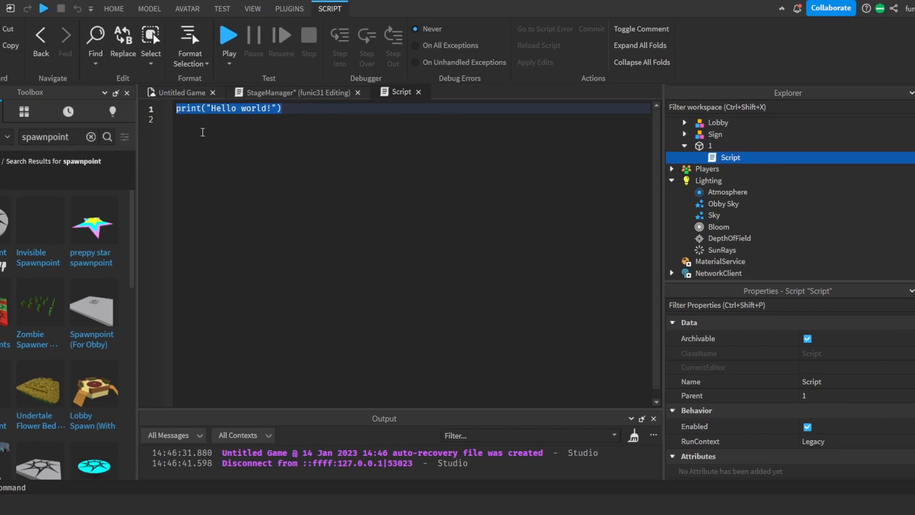
pyautogui.press('BackSpace')
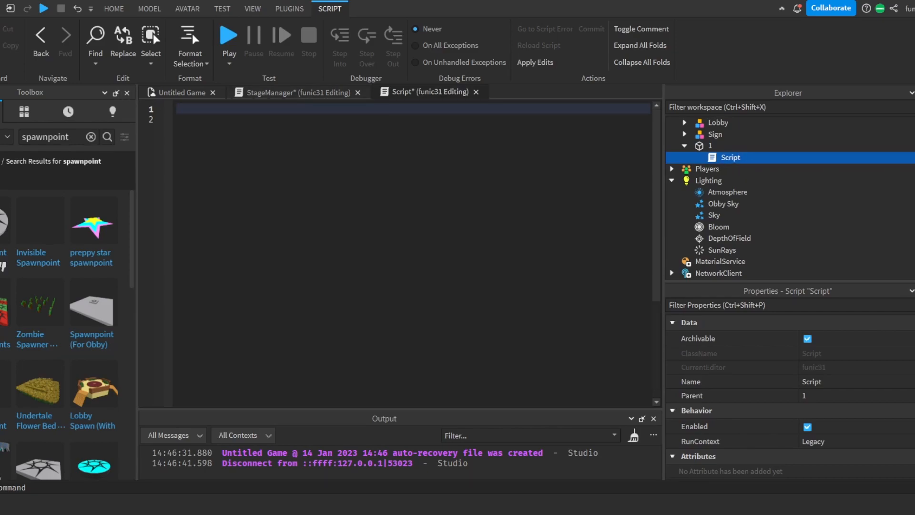
pyautogui.write('LOCAL PL')
pyautogui.press('BackSpace')
pyautogui.press('BackSpace')
pyautogui.press('BackSpace')
pyautogui.press('BackSpace')
pyautogui.press('BackSpace')
pyautogui.press('BackSpace')
pyautogui.press('BackSpace')
# - Declare a local variable PS as game:GetService("Players") on the script's first line
pyautogui.write('local players')
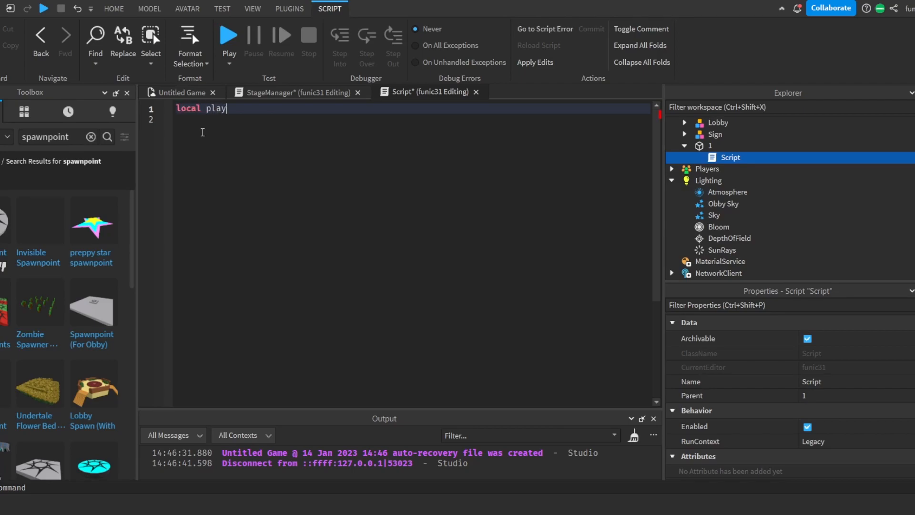
pyautogui.press('BackSpace')
pyautogui.press('BackSpace')
pyautogui.press('BackSpace')
pyautogui.press('BackSpace')
pyautogui.press('BackSpace')
pyautogui.press('BackSpace')
pyautogui.press('BackSpace')
pyautogui.write('Pla')
pyautogui.press('BackSpace')
pyautogui.press('BackSpace')
pyautogui.write('S = game:get')
pyautogui.press('Tab')
pyautogui.write('(Pla')
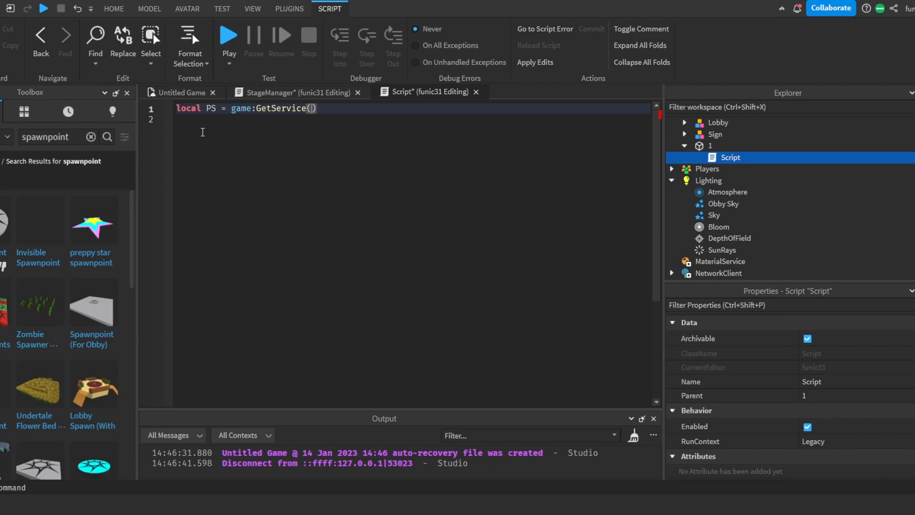
pyautogui.press('BackSpace')
pyautogui.press('BackSpace')
pyautogui.press('BackSpace')
pyautogui.write('"Players')
pyautogui.click(252, 140)
pyautogui.press('Return')
pyautogui.press('Return')
pyautogui.click(255, 130)
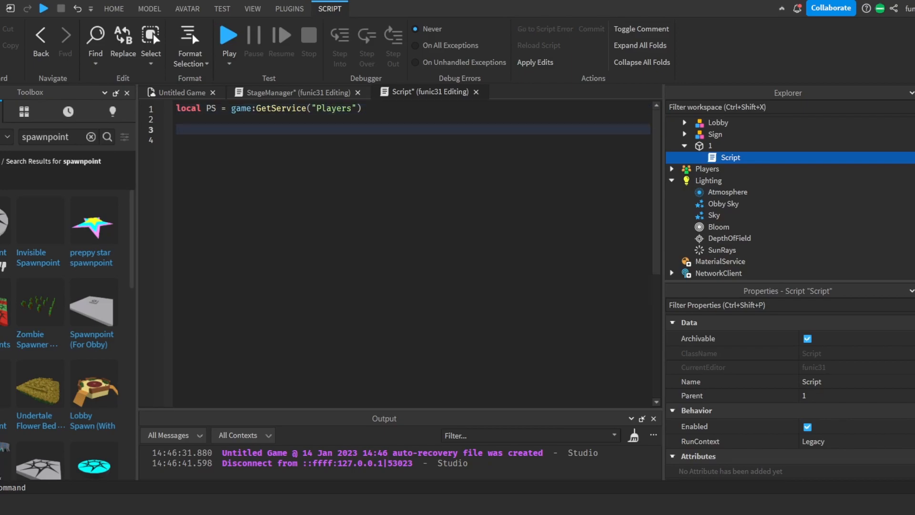
# - Declare a local variable part as script.Parent below the PS line
pyautogui.write('local part = script.Parent')
pyautogui.press('Return')
pyautogui.press('Return')
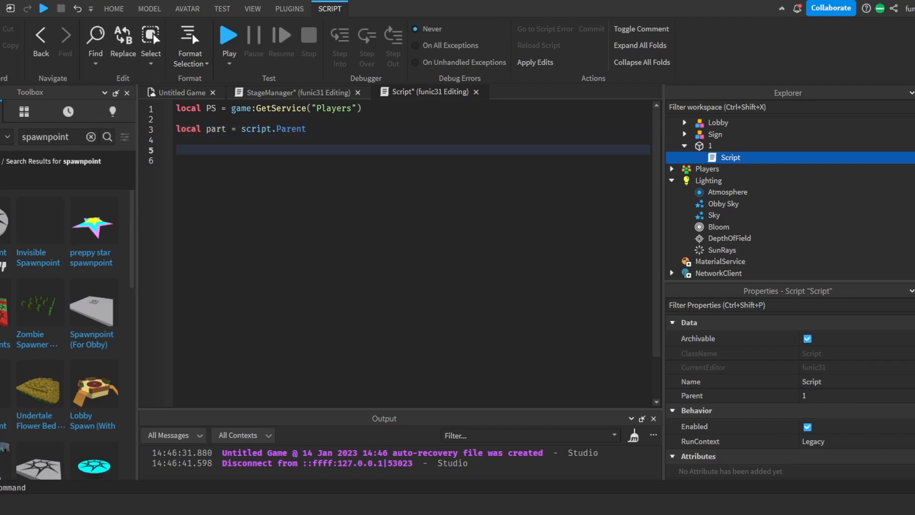
# - Declare a local variable PartName as script.Parent.Name
pyautogui.write('local PartName = script,')
pyautogui.write('Parent.')
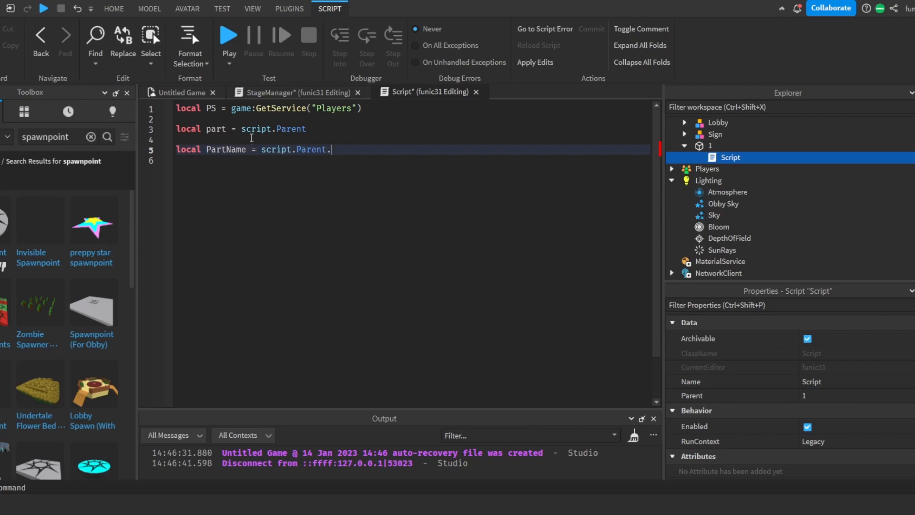
pyautogui.write('n')
pyautogui.press('Tab')
pyautogui.press('Return')
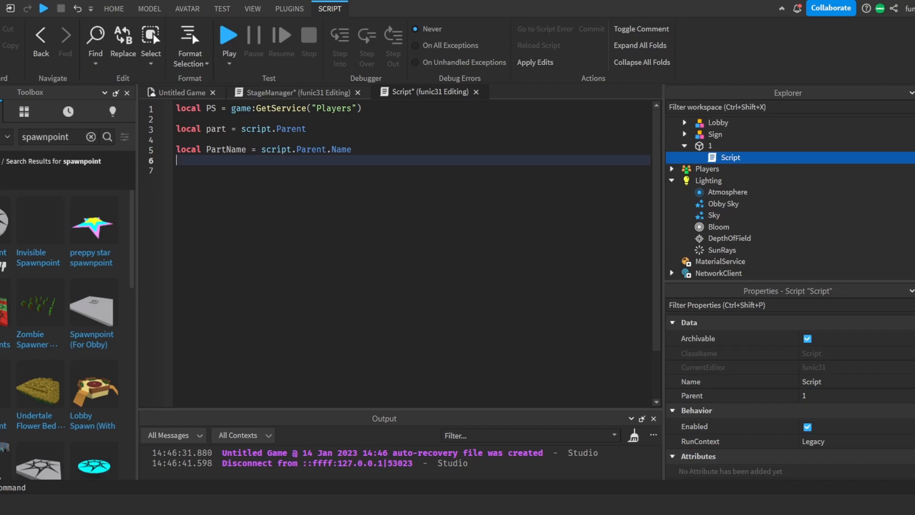
# - Declare a local variable StageNumber as tonumber(PartName) directly below the PartName line
pyautogui.write('l')
pyautogui.press('BackSpace')
pyautogui.write('loc')
pyautogui.press('BackSpace')
pyautogui.press('BackSpace')
pyautogui.write('o')
pyautogui.press('BackSpace')
pyautogui.press('BackSpace')
pyautogui.write('local StageNumer')
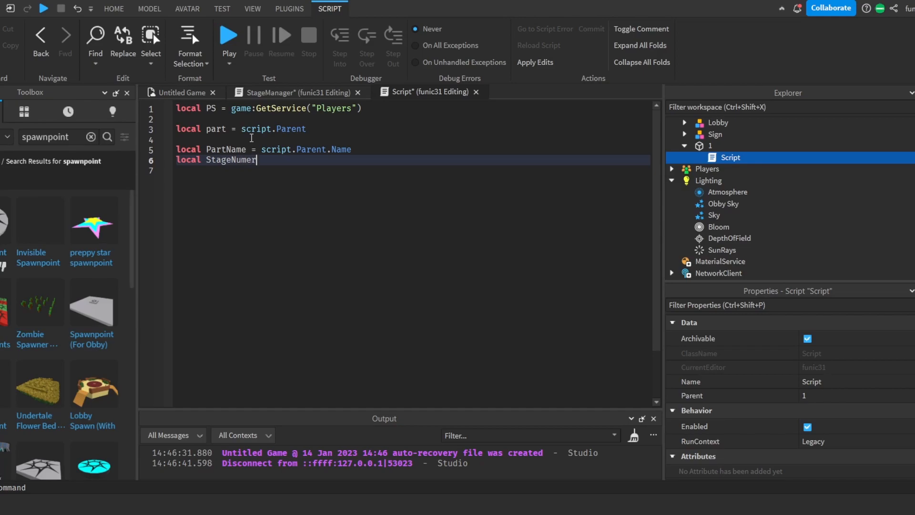
pyautogui.write('e')
pyautogui.write('t')
pyautogui.write('otum')
pyautogui.press('BackSpace')
pyautogui.press('BackSpace')
pyautogui.press('BackSpace')
pyautogui.press('BackSpace')
pyautogui.press('BackSpace')
pyautogui.press('BackSpace')
pyautogui.press('BackSpace')
pyautogui.write('tonumber()PartName')
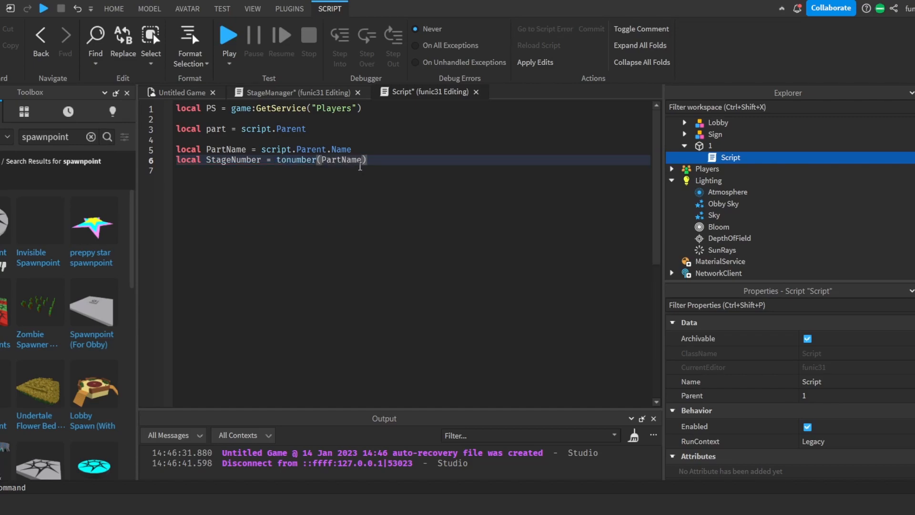
# - Connect a new function with the parameter hit to script.Parent.Touched, below the variable declarations
pyautogui.moveTo(404, 149); pyautogui.dragTo(179, 140)
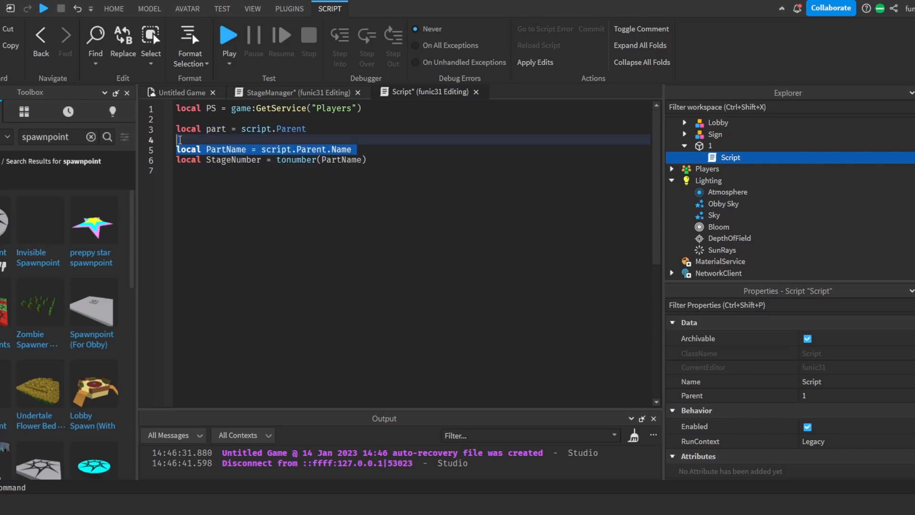
pyautogui.click(702, 148)
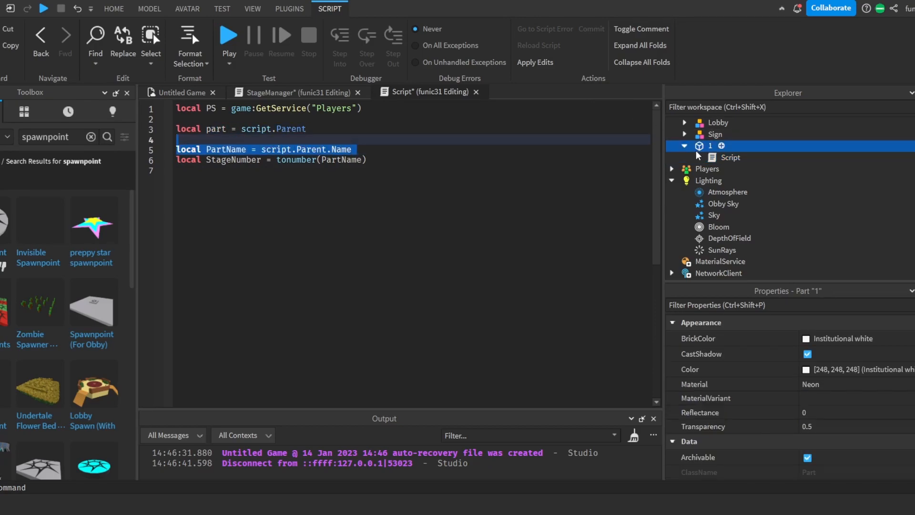
pyautogui.moveTo(382, 160)
pyautogui.mouseDown()
pyautogui.moveTo(261, 160)
pyautogui.moveTo(381, 157)
pyautogui.mouseUp()
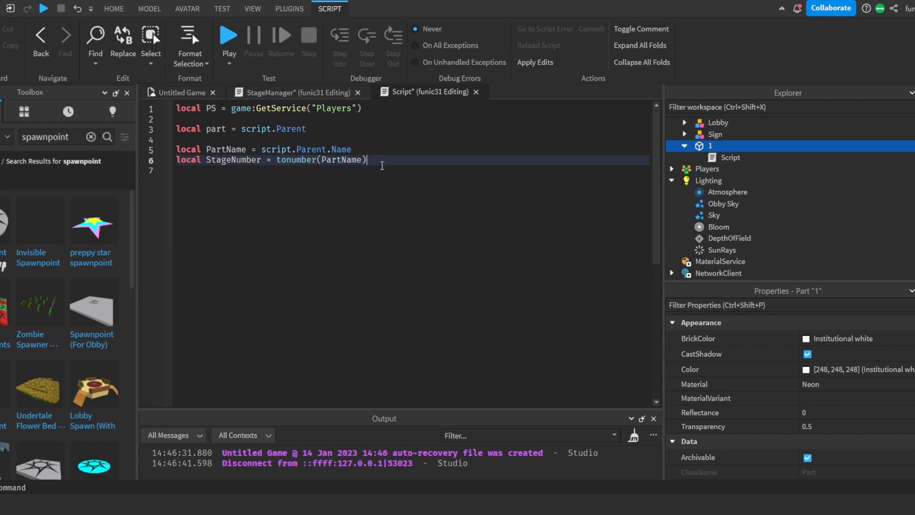
pyautogui.press('Return')
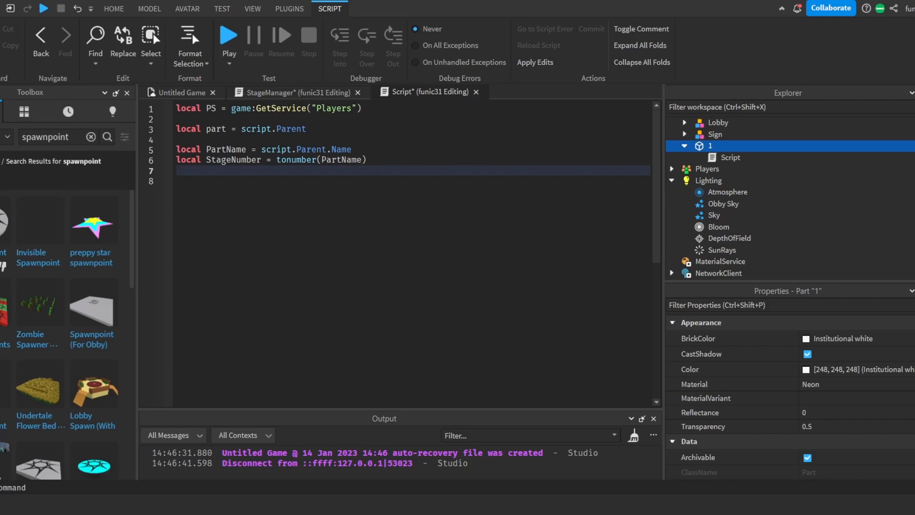
pyautogui.press('Return')
pyautogui.write('script.Parent.')
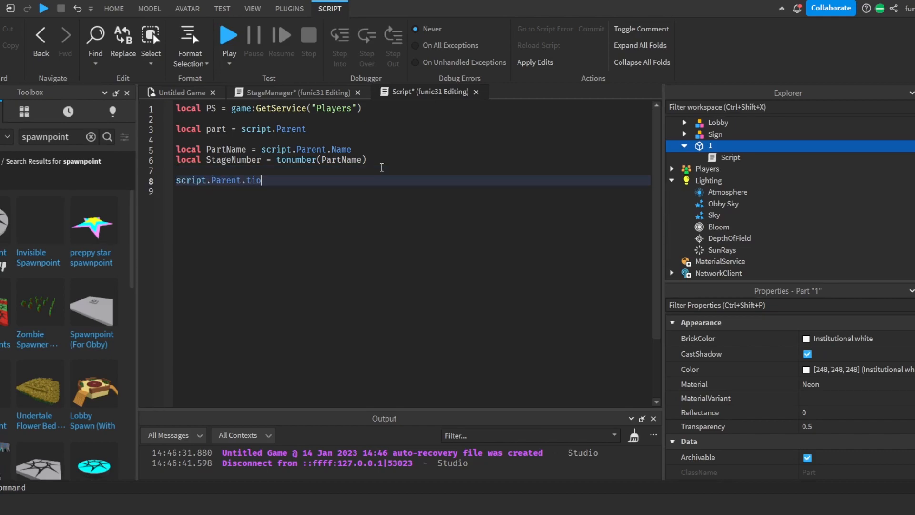
pyautogui.write('touched:Connect(function)')
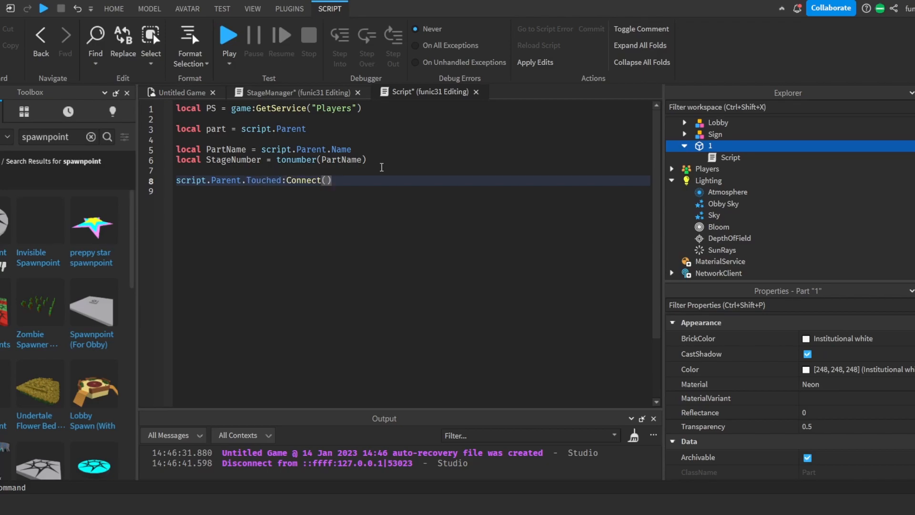
pyautogui.write('(hit)')
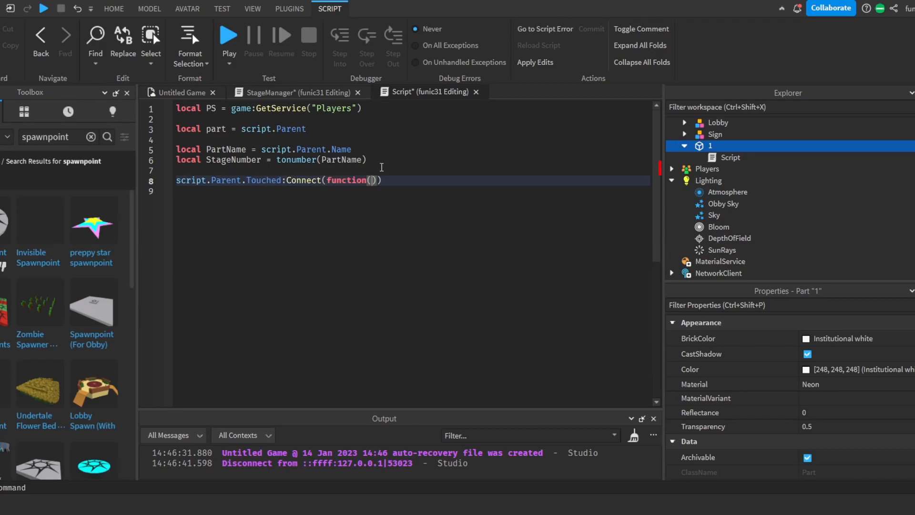
pyautogui.press('Return')
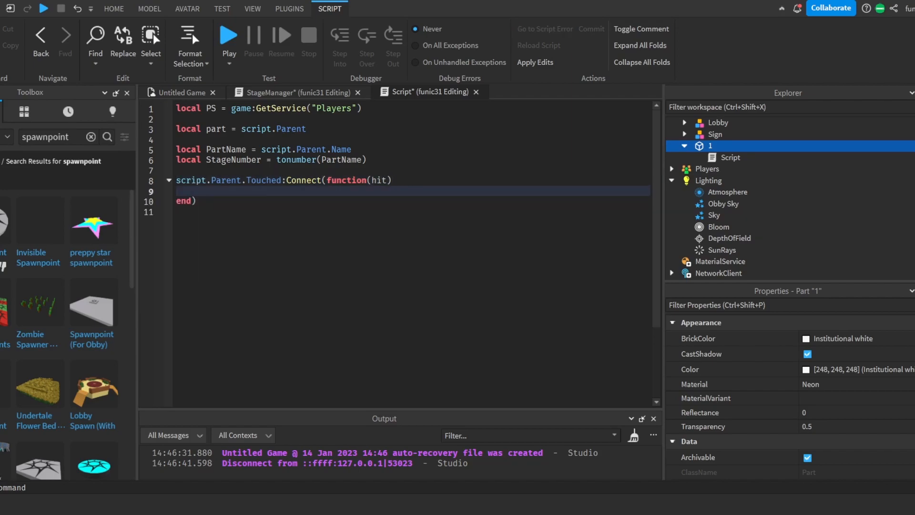
# - Inside the Touched function, declare local Character as hit.Parent and local Player as PS:GetPlayerFromCharacter(Character)
pyautogui.write('local Character = hit.Parent')
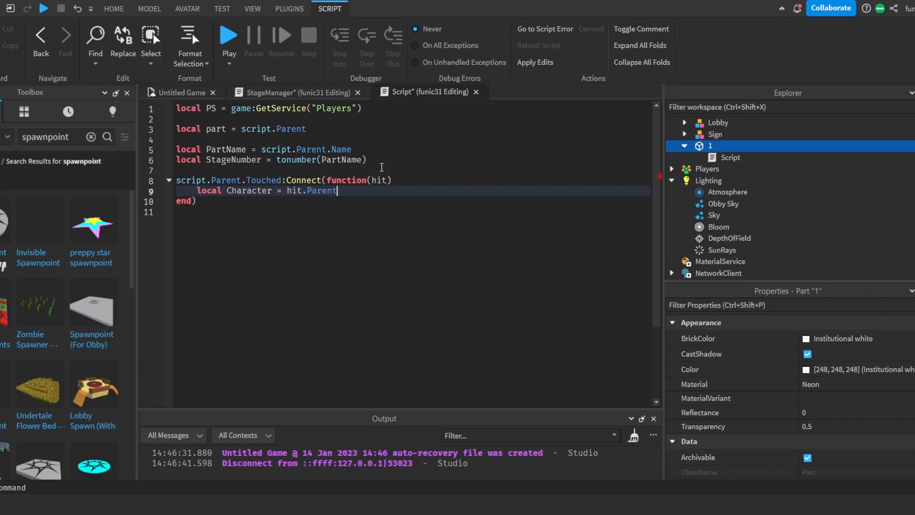
pyautogui.press('Return')
pyautogui.write('local')
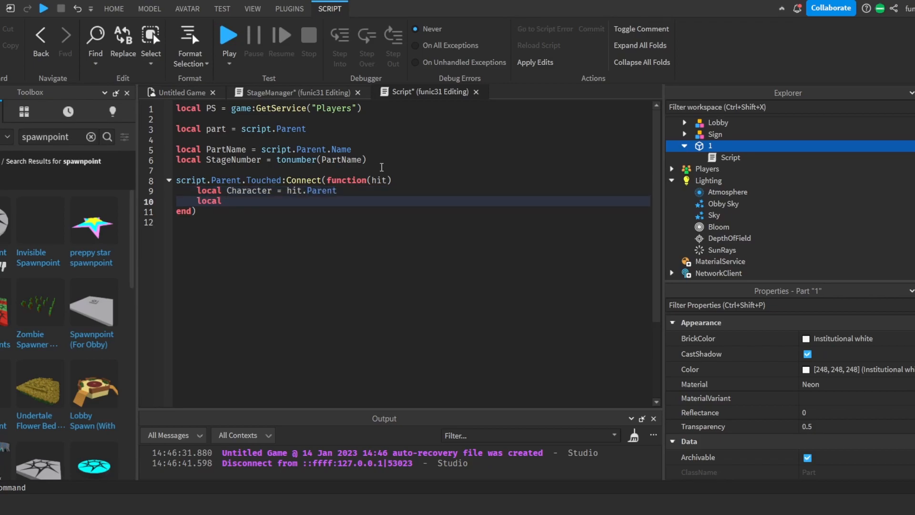
pyautogui.write(' Player = p')
pyautogui.press('BackSpace')
pyautogui.press('BackSpace')
pyautogui.press('BackSpace')
pyautogui.write('PS:getplayuf')
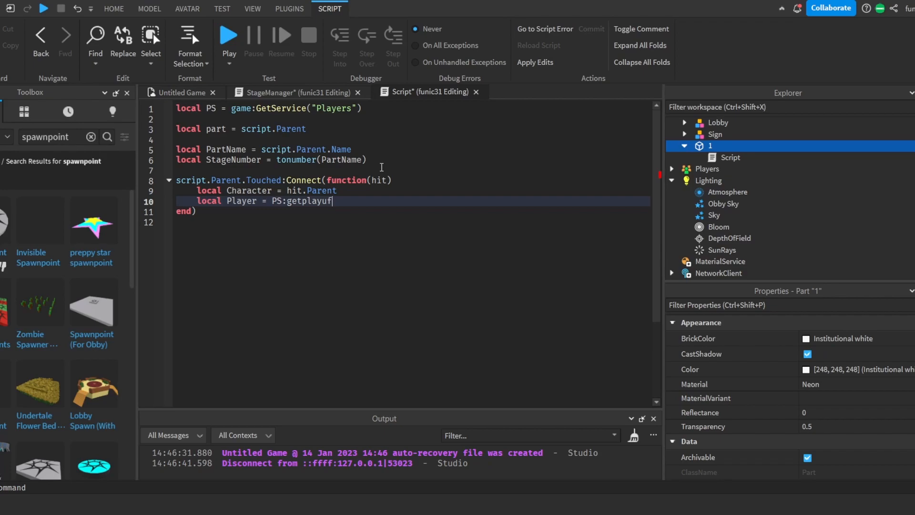
pyautogui.write('rom')
pyautogui.press('Tab')
pyautogui.write('cha')
pyautogui.press('Tab')
pyautogui.press('End')
pyautogui.press('Return')
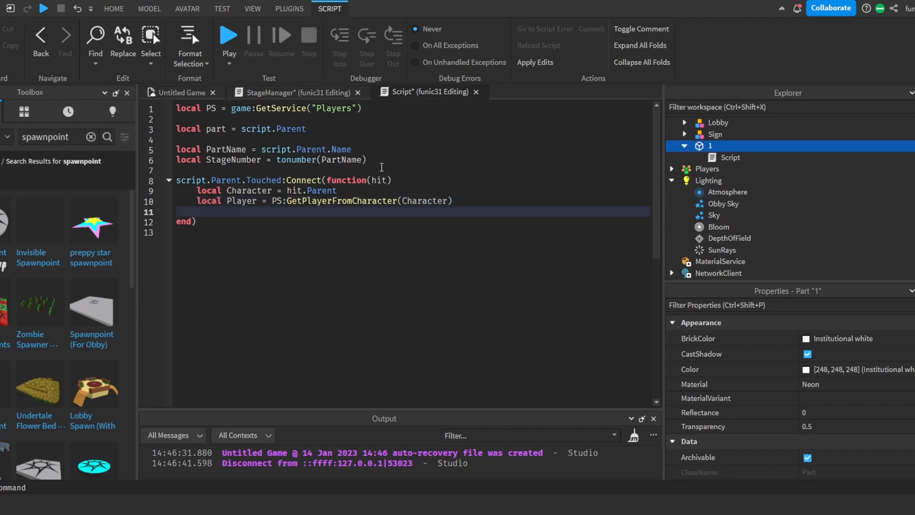
# - Add the condition if StageNumber - Player.leaderstats.Stage.Value == 1 then, inside the Touched function
pyautogui.press('Return')
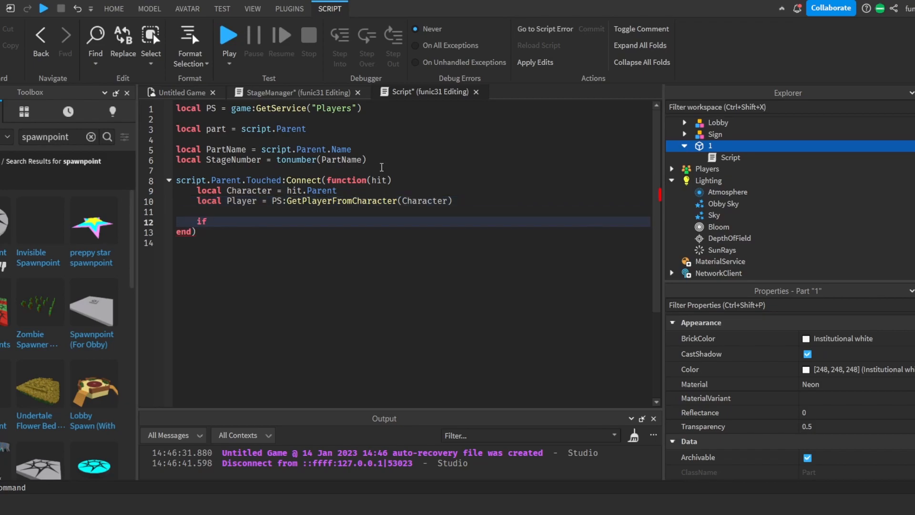
pyautogui.write('if StageNuimbner')
pyautogui.press('BackSpace')
pyautogui.press('BackSpace')
pyautogui.press('BackSpace')
pyautogui.press('BackSpace')
pyautogui.press('BackSpace')
pyautogui.press('BackSpace')
pyautogui.press('BackSpace')
pyautogui.press('BackSpace')
pyautogui.press('BackSpace')
pyautogui.press('BackSpace')
pyautogui.press('BackSpace')
pyautogui.press('Tab')
pyautogui.write('.leaderstats.Stage.Value ==')
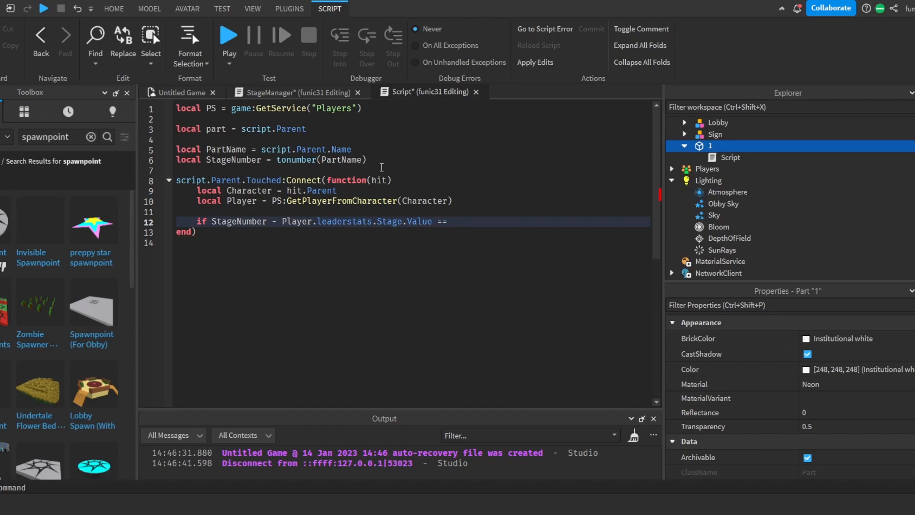
pyautogui.write(' 1 then')
pyautogui.press('Return')
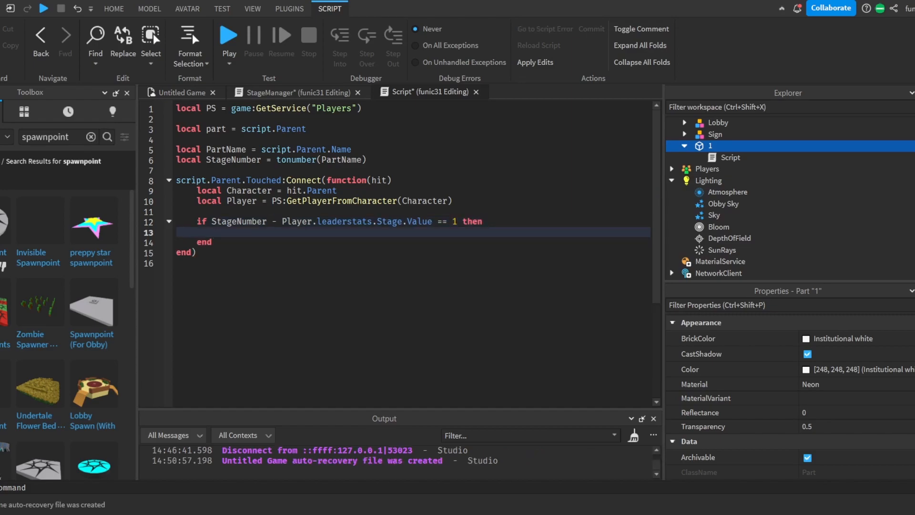
# - Inside the if block, set Player.leaderstats.Stage.Value to StageNumber
pyautogui.write('plr')
pyautogui.press('Tab')
pyautogui.write('.')
pyautogui.press('BackSpace')
pyautogui.press('BackSpace')
pyautogui.press('BackSpace')
pyautogui.press('BackSpace')
pyautogui.press('BackSpace')
pyautogui.write('POl')
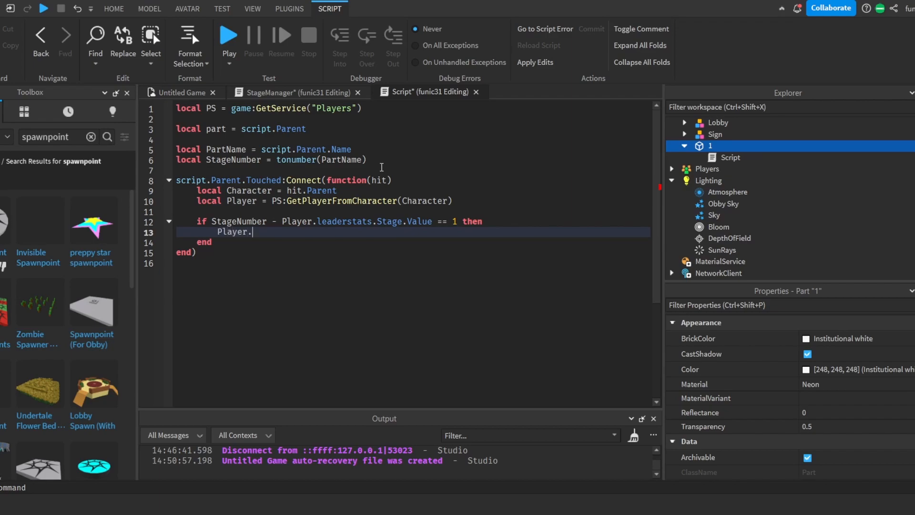
pyautogui.write('leaderstats.Stage.Value = p')
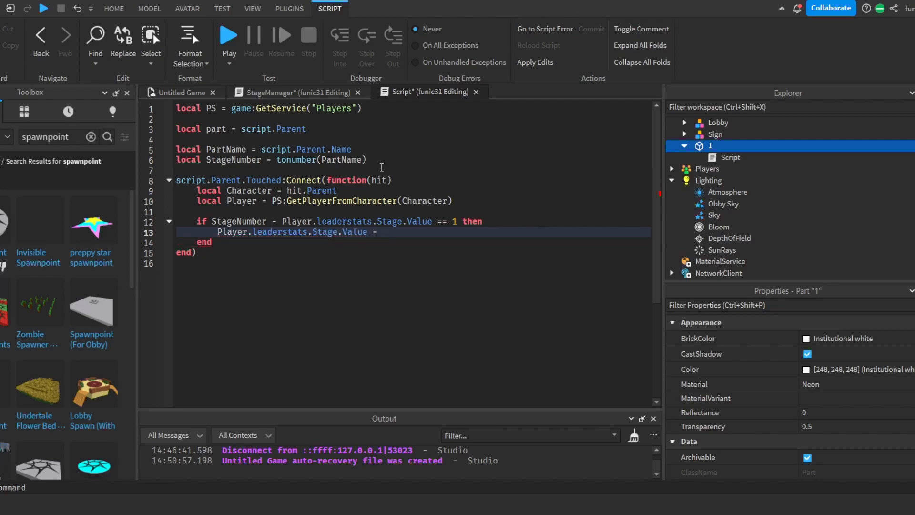
pyautogui.press('BackSpace')
pyautogui.write('Sta')
pyautogui.press('Tab')
# - Review the completed checkpoint script and run a playtest of the game
pyautogui.moveTo(305, 269); pyautogui.dragTo(176, 128)
pyautogui.click(301, 262)
pyautogui.click(545, 222)
pyautogui.click(230, 240)
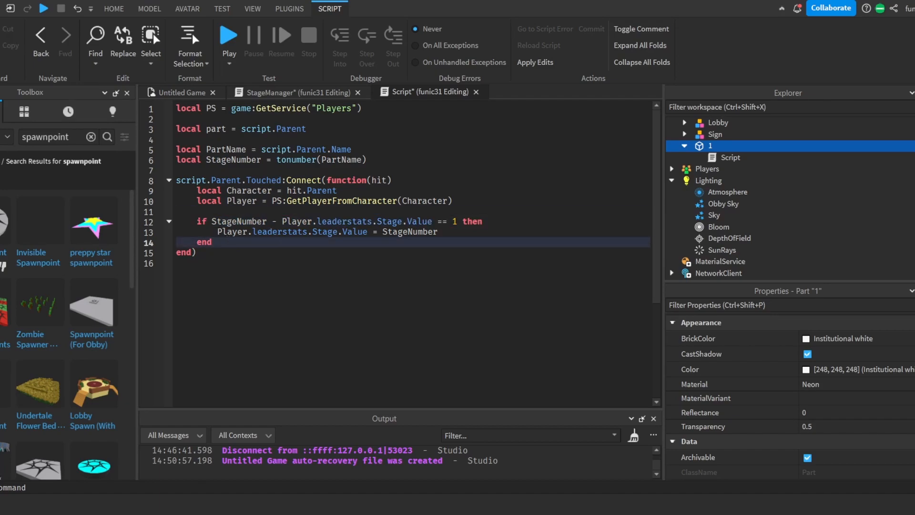
pyautogui.press('F5')
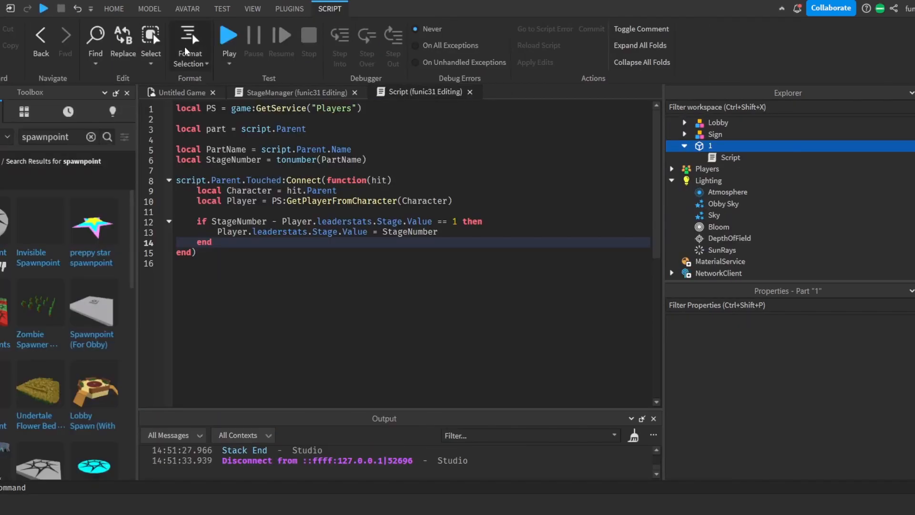
# - Duplicate part 1 in the game view and place the copy on the floor in front of the difficulty sign
pyautogui.click(176, 92)
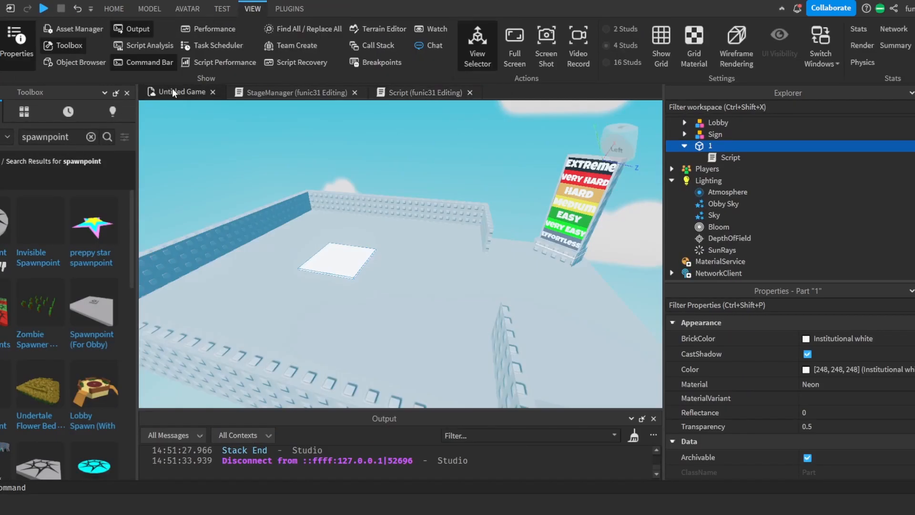
pyautogui.click(113, 9)
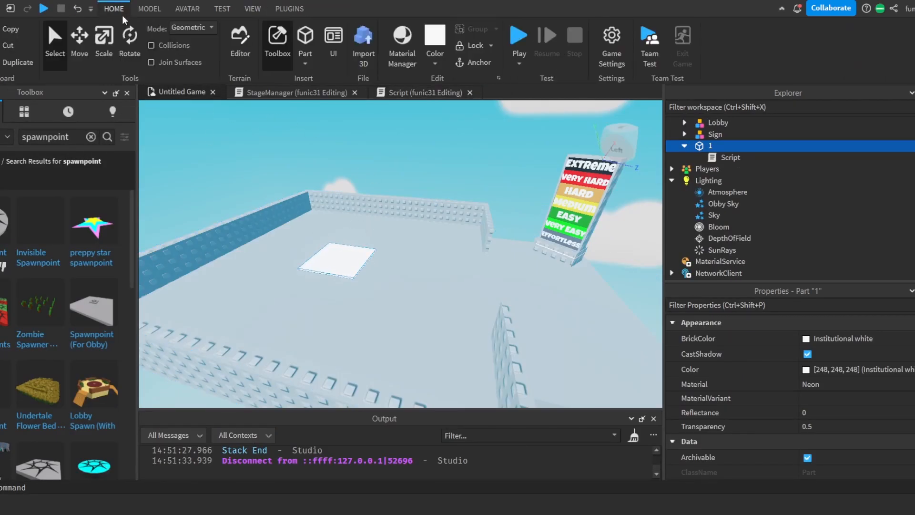
pyautogui.click(80, 39)
pyautogui.hotkey('ctrl', 'd')
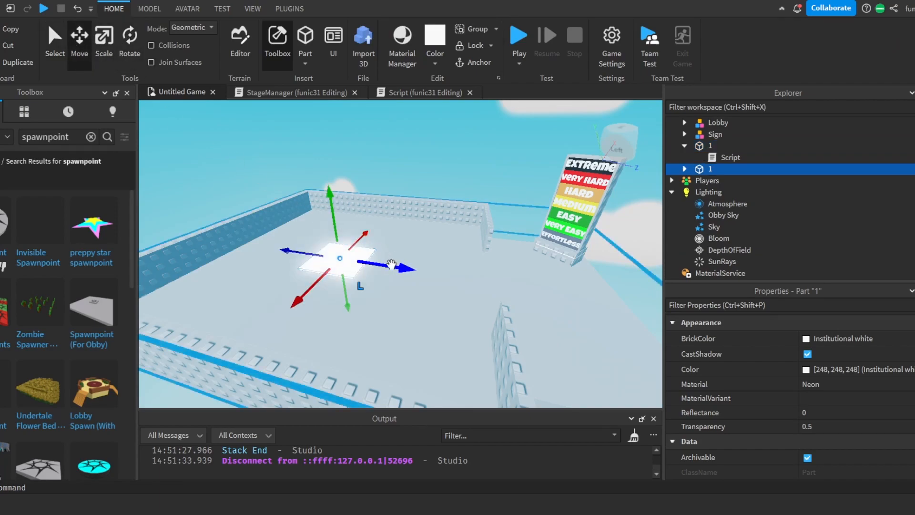
pyautogui.moveTo(336, 260); pyautogui.dragTo(527, 287)
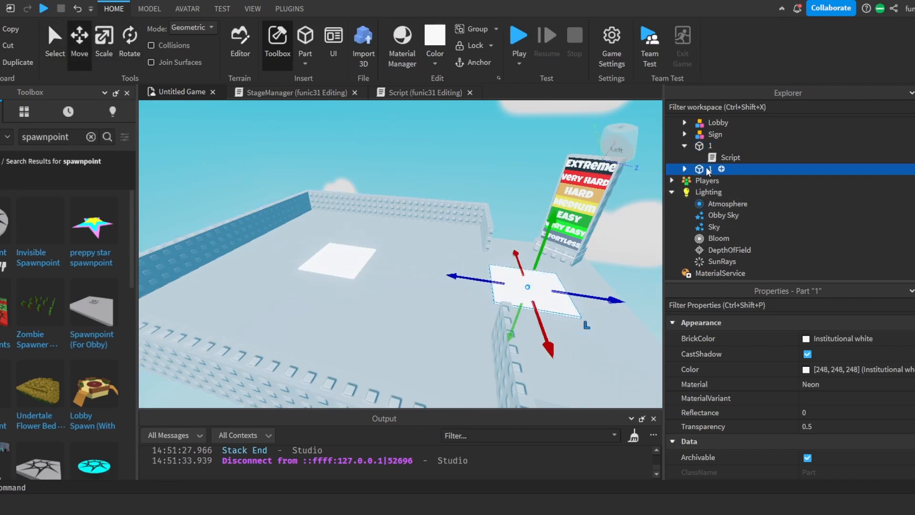
# - Rename the duplicated checkpoint part as 2
pyautogui.click(684, 168)
pyautogui.press('F2')
pyautogui.write('2')
pyautogui.press('Return')
# - Playtest the game by walking the character over both checkpoint parts to check the Stage leaderboard value, and stop the test
pyautogui.moveTo(405, 191); pyautogui.dragTo(404, 226, button='right')
pyautogui.scroll(3, 404, 205)
pyautogui.click(519, 53)
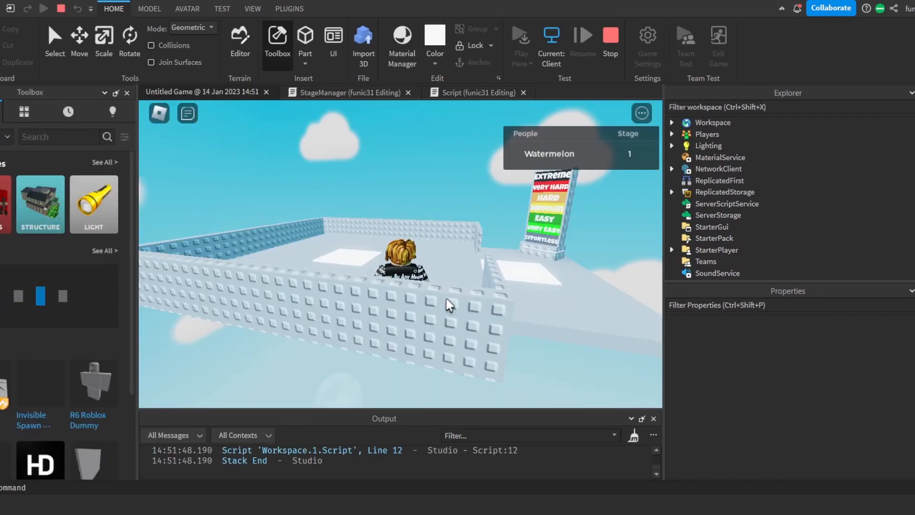
pyautogui.press('d')
pyautogui.moveTo(511, 251); pyautogui.dragTo(491, 269, button='right')
pyautogui.press('s')
pyautogui.press('w')
pyautogui.press('d')
pyautogui.press('a')
pyautogui.press('d')
pyautogui.press('a')
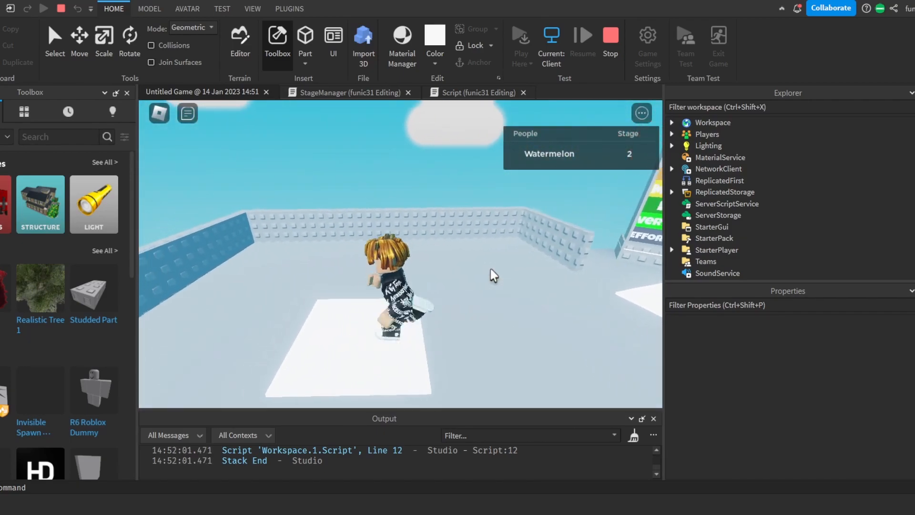
pyautogui.press('d')
pyautogui.press('a')
pyautogui.click(610, 38)
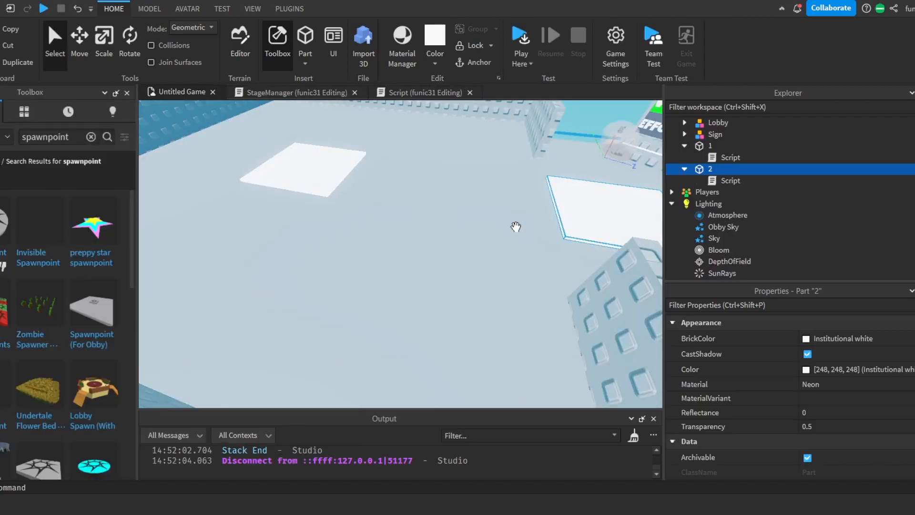
# - Delete checkpoint part 2 from the workspace
pyautogui.press('Delete')
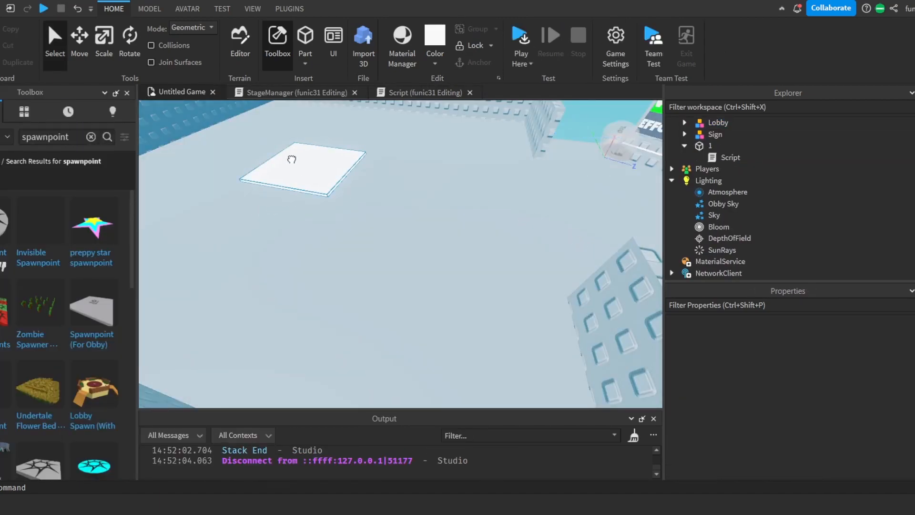
pyautogui.click(293, 158)
pyautogui.hotkey('ctrl', 'd')
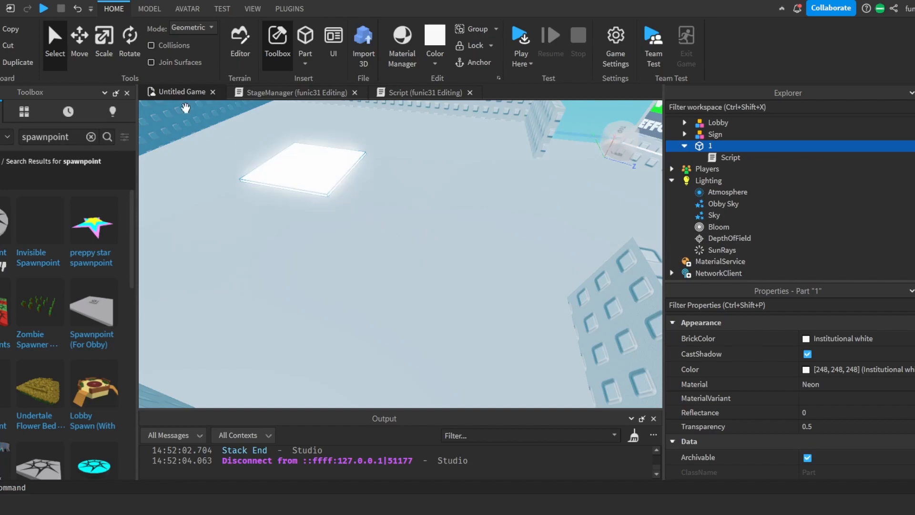
pyautogui.hotkey('ctrl', 'z')
pyautogui.click(345, 157)
pyautogui.moveTo(345, 157); pyautogui.dragTo(442, 259, button='right')
pyautogui.click(489, 236)
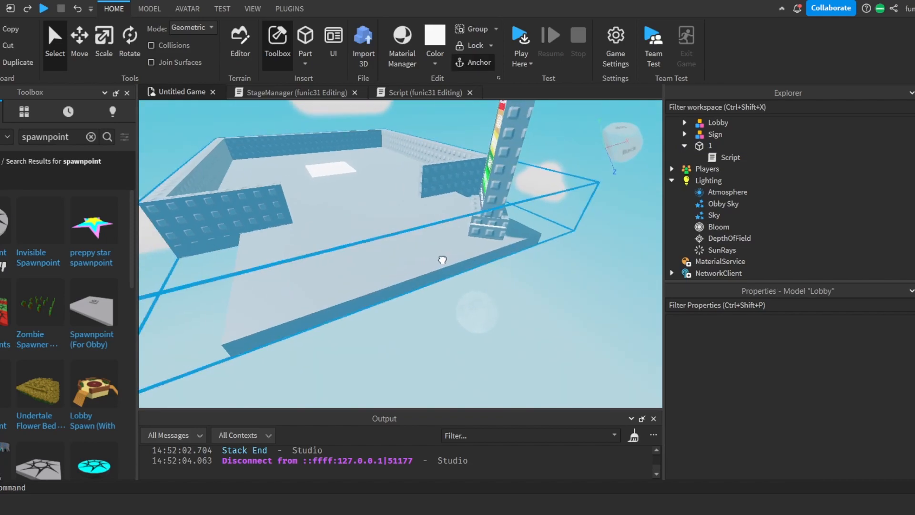
pyautogui.click(442, 259)
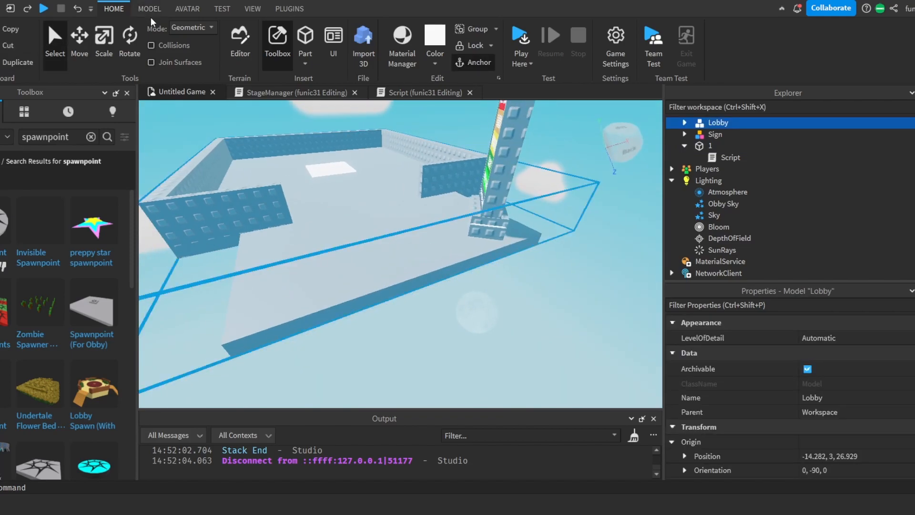
pyautogui.click(328, 171)
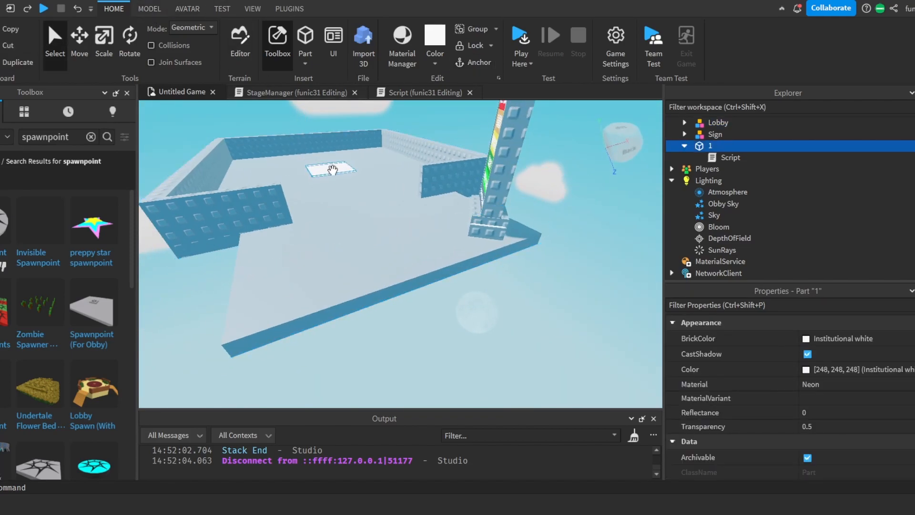
# - Insert a new block part at the lobby floor's open edge and stretch it outward into a long walkway
pyautogui.click(253, 9)
pyautogui.click(222, 9)
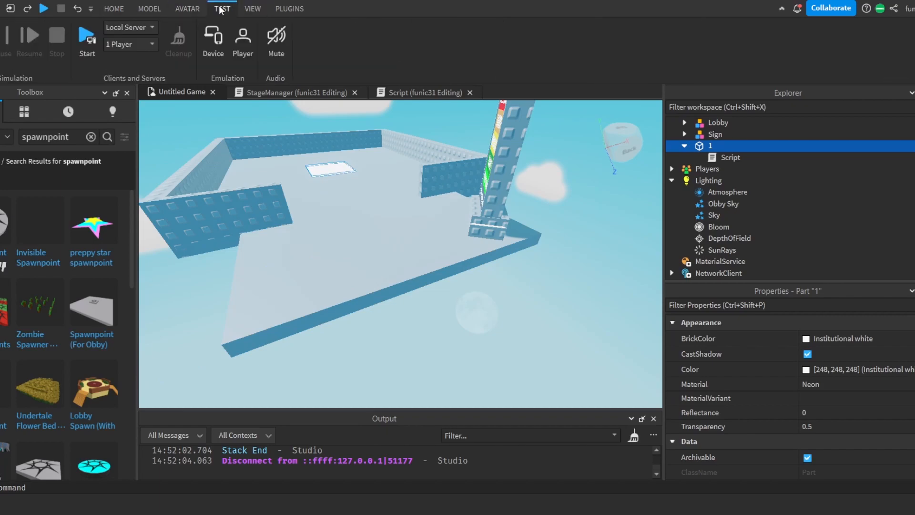
pyautogui.click(149, 9)
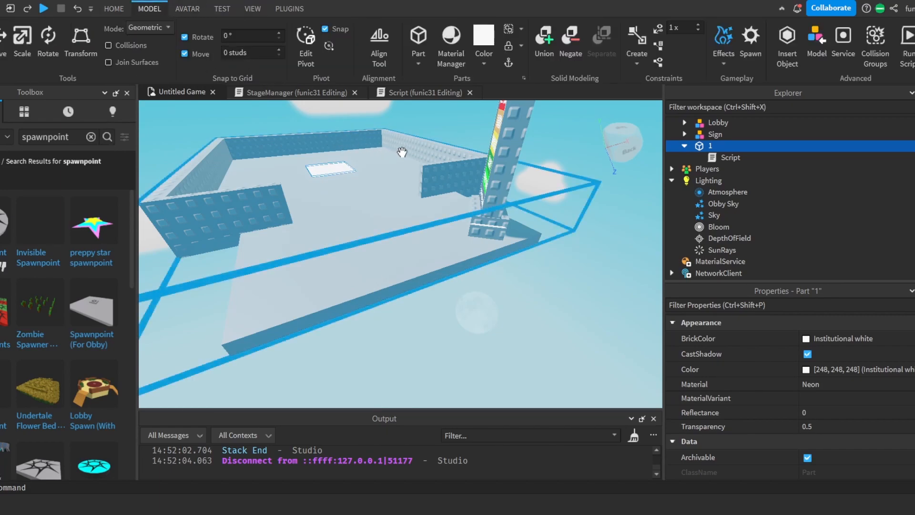
pyautogui.click(418, 36)
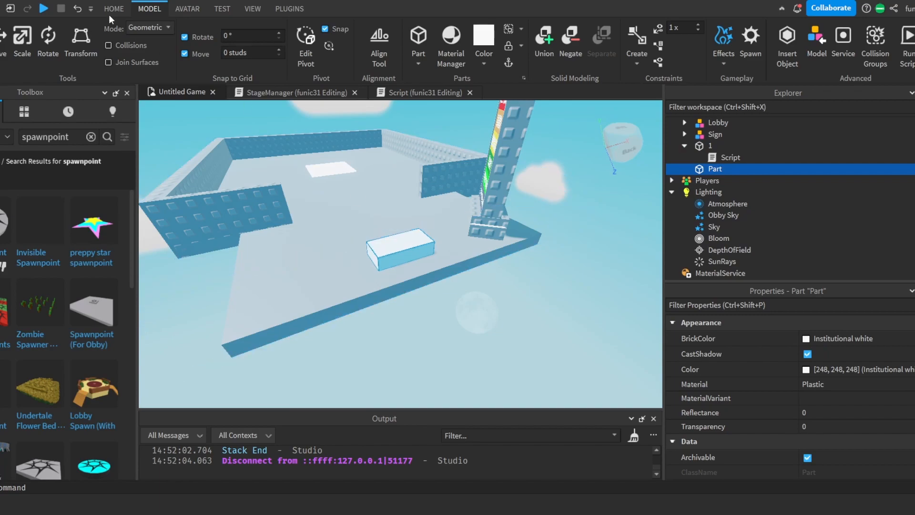
pyautogui.click(2, 44)
pyautogui.click(22, 43)
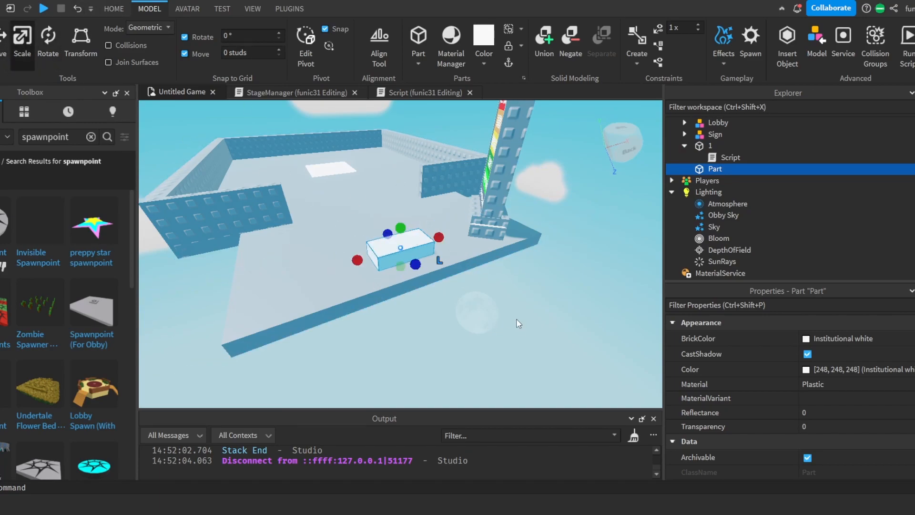
pyautogui.moveTo(414, 263); pyautogui.dragTo(467, 270)
pyautogui.moveTo(467, 270); pyautogui.dragTo(375, 278, button='right')
pyautogui.click(417, 294)
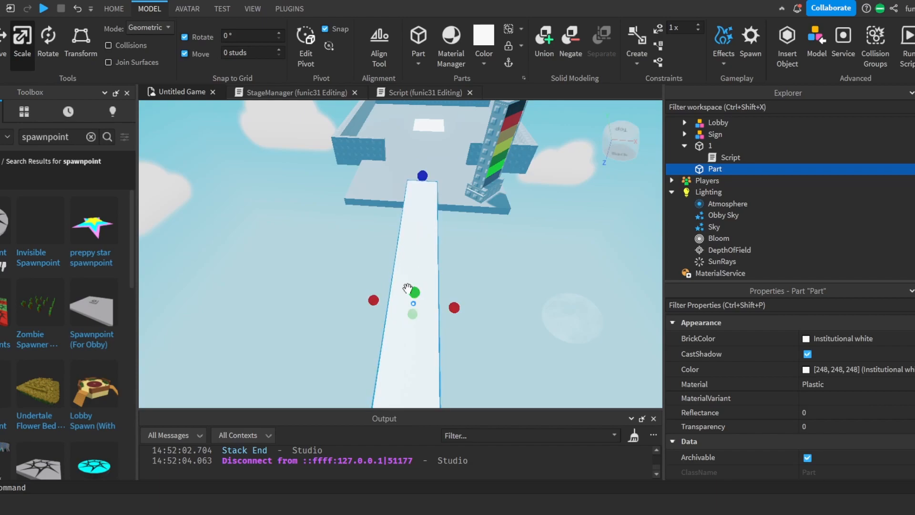
# - Adjust the walkway part's thickness and width against the lobby floor and color it Fossil
pyautogui.moveTo(415, 293); pyautogui.dragTo(417, 301)
pyautogui.moveTo(416, 301); pyautogui.dragTo(452, 258, button='right')
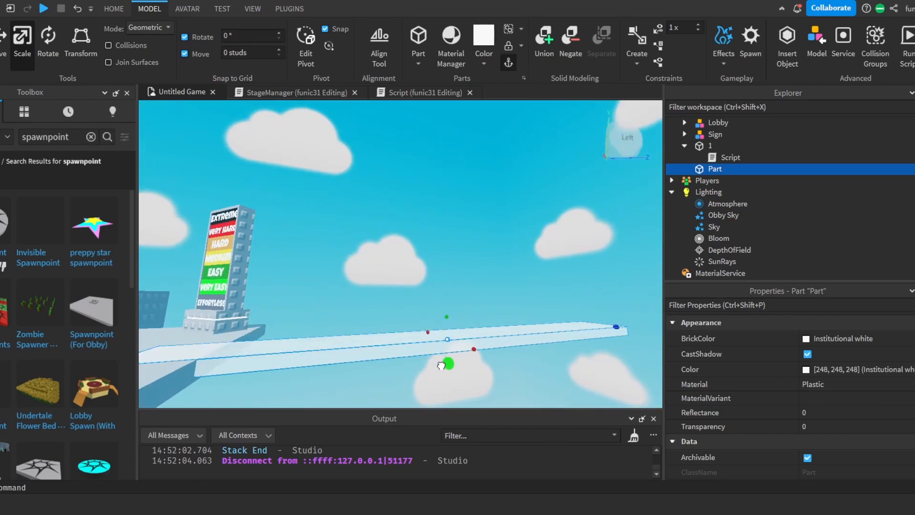
pyautogui.moveTo(447, 312); pyautogui.dragTo(448, 315)
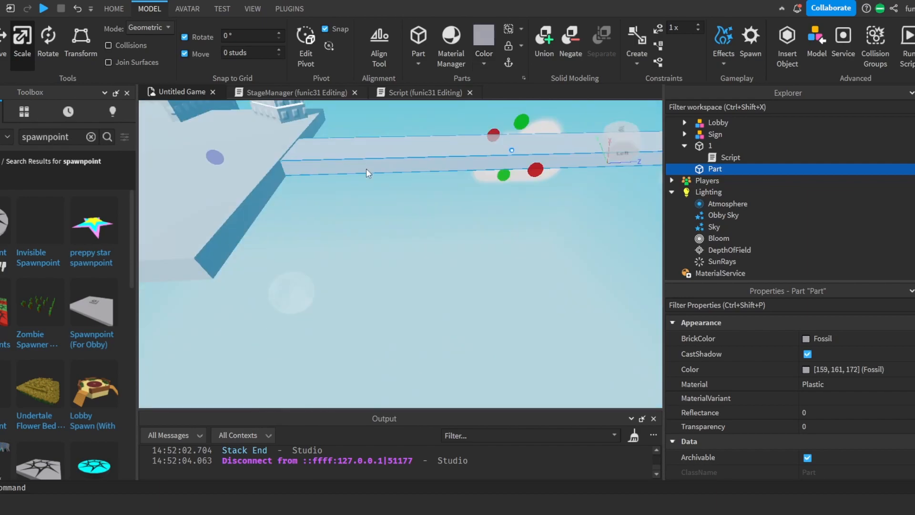
pyautogui.moveTo(366, 173); pyautogui.dragTo(471, 181, button='right')
pyautogui.moveTo(474, 184); pyautogui.dragTo(474, 187)
pyautogui.moveTo(487, 221); pyautogui.dragTo(498, 230)
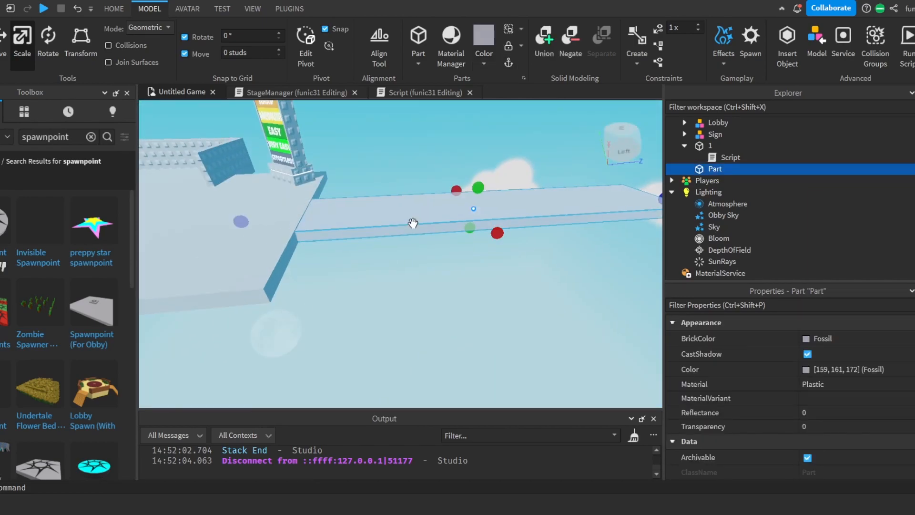
pyautogui.moveTo(413, 225); pyautogui.dragTo(576, 270, button='right')
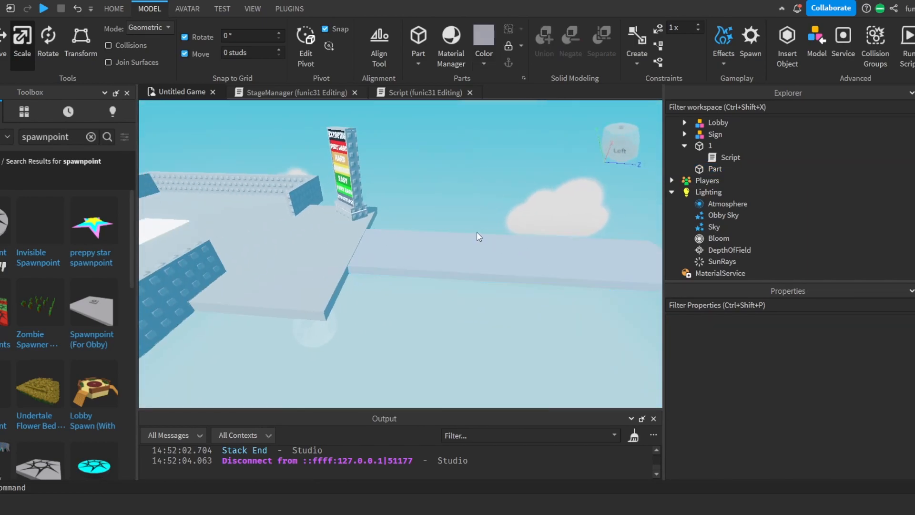
# - Try the Smoky grey color on the walkway part
pyautogui.click(613, 303)
pyautogui.hotkey('ctrl', 'z')
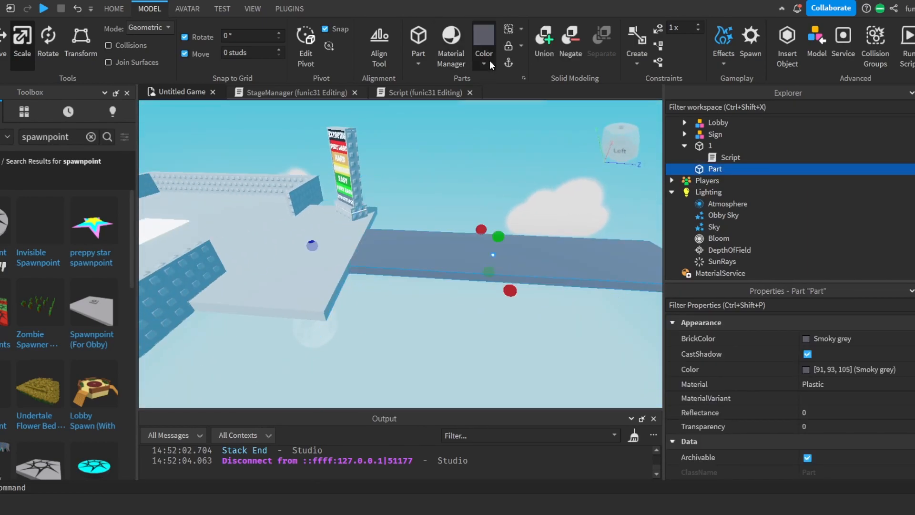
# - Examine the Lobby model's properties and expand it to check its individual parts
pyautogui.click(466, 211)
pyautogui.moveTo(468, 211); pyautogui.dragTo(433, 255, button='right')
pyautogui.click(433, 256)
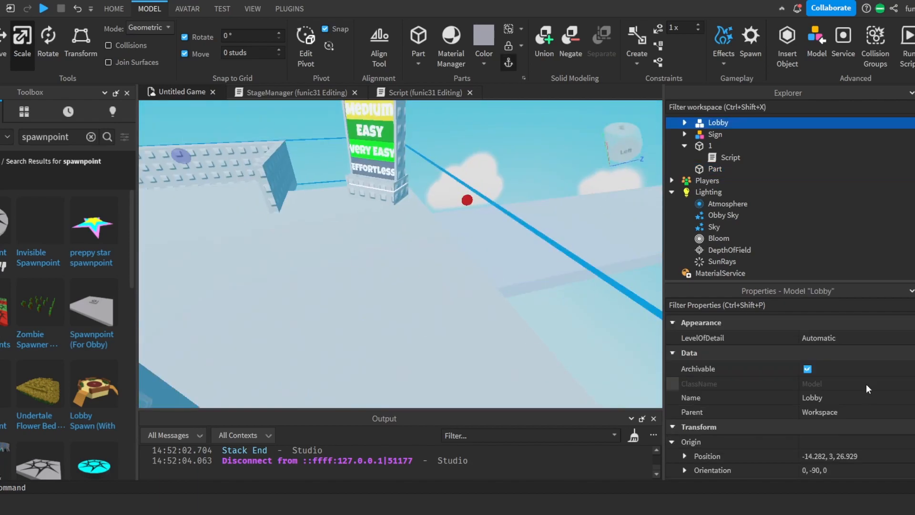
pyautogui.scroll(-3, 817, 364)
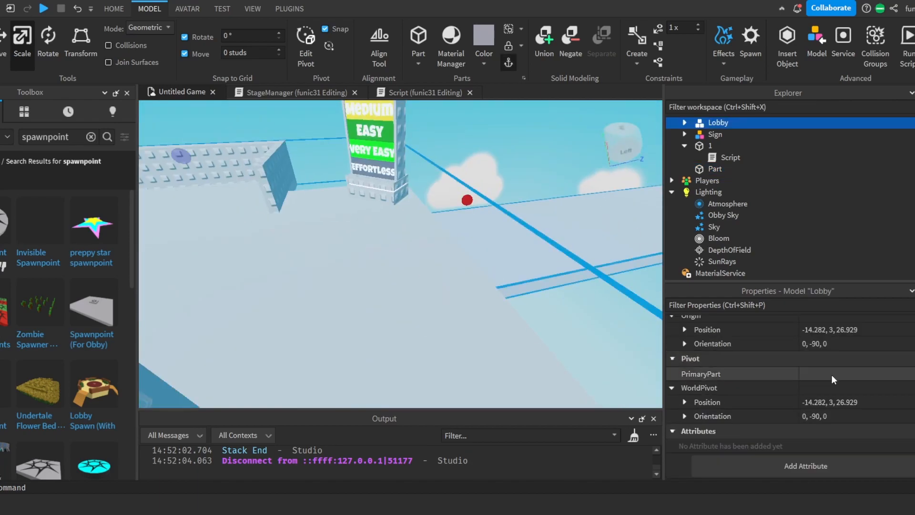
pyautogui.scroll(3, 817, 364)
pyautogui.click(684, 123)
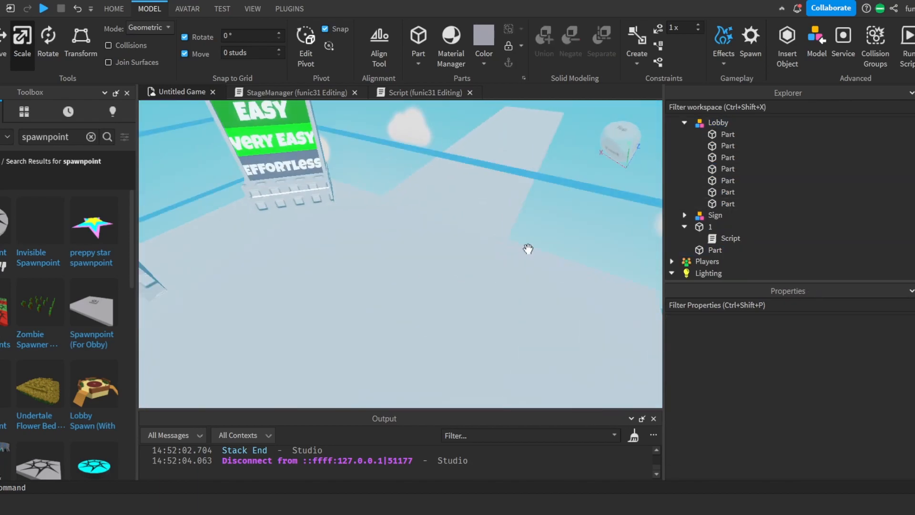
pyautogui.click(528, 249)
# - Color the walkway part Medium stone grey, fine-tune its size, and anchor it
pyautogui.moveTo(527, 249); pyautogui.dragTo(543, 183, button='right')
pyautogui.moveTo(544, 183); pyautogui.dragTo(555, 186)
pyautogui.moveTo(495, 150); pyautogui.dragTo(495, 149)
pyautogui.click(613, 324)
pyautogui.moveTo(613, 325); pyautogui.dragTo(392, 242, button='right')
pyautogui.click(551, 247)
pyautogui.press('a')
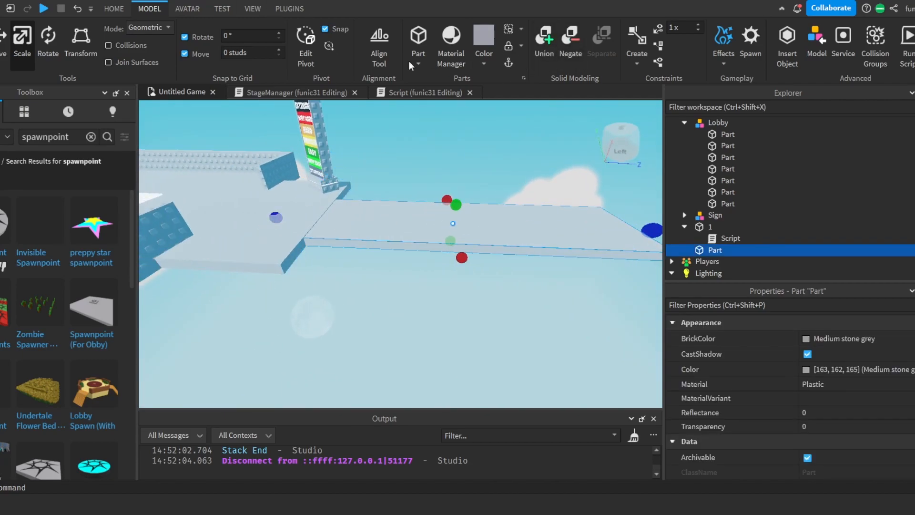
pyautogui.click(509, 68)
# - Duplicate the walkway part and resize the copy into a shorter, wider platform at the walkway's far end
pyautogui.hotkey('ctrl', 'd')
pyautogui.press('d')
pyautogui.moveTo(276, 217); pyautogui.dragTo(596, 232)
pyautogui.moveTo(595, 232); pyautogui.dragTo(554, 229, button='right')
pyautogui.press('s')
pyautogui.moveTo(455, 356); pyautogui.dragTo(456, 374)
pyautogui.moveTo(407, 297); pyautogui.dragTo(380, 294)
pyautogui.moveTo(497, 308); pyautogui.dragTo(518, 312)
pyautogui.moveTo(445, 374); pyautogui.dragTo(444, 383)
pyautogui.click(551, 276)
pyautogui.moveTo(551, 276); pyautogui.dragTo(548, 257, button='right')
# - Duplicate checkpoint part 1 and move the copy along the walkway onto the new end platform
pyautogui.click(434, 136)
pyautogui.click(441, 139)
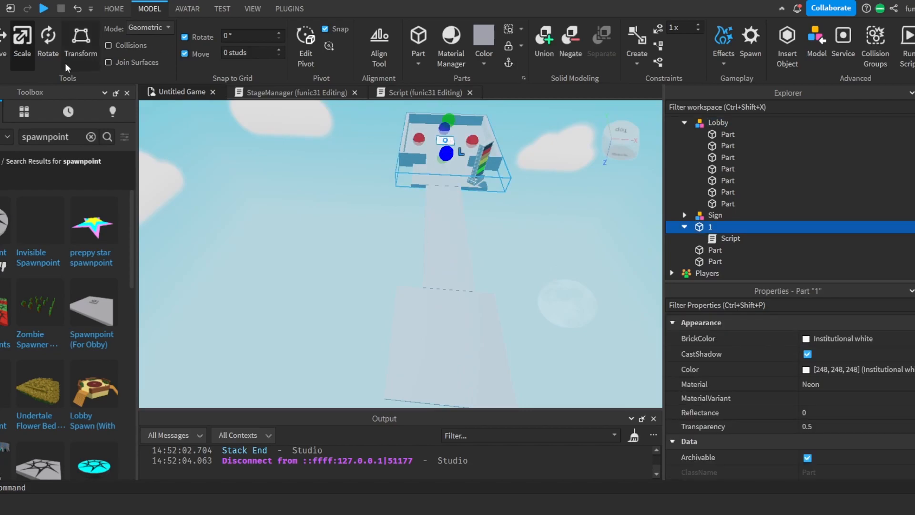
pyautogui.click(4, 56)
pyautogui.hotkey('ctrl', 'd')
pyautogui.moveTo(450, 170); pyautogui.dragTo(447, 262)
pyautogui.moveTo(453, 201); pyautogui.dragTo(451, 228, button='right')
pyautogui.moveTo(447, 261); pyautogui.dragTo(449, 267)
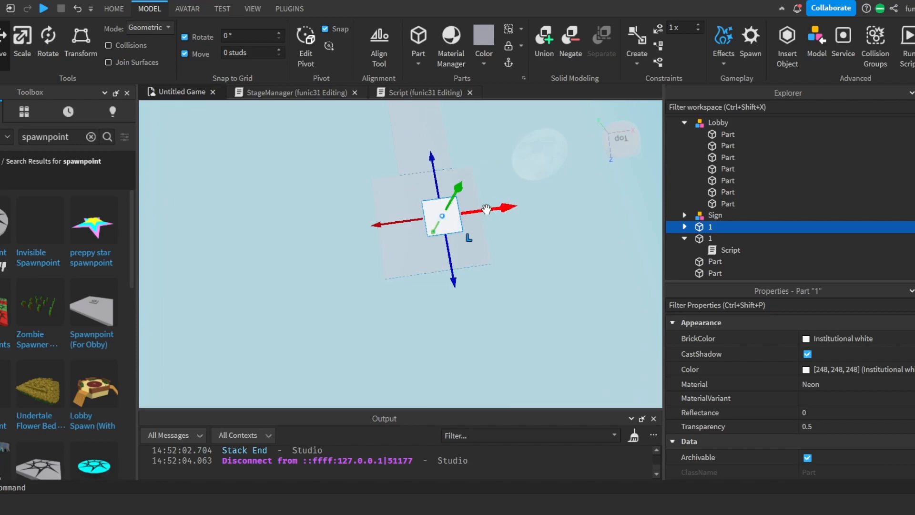
# - Scale the end platform's sides outward so that the checkpoint sits near its center
pyautogui.click(478, 247)
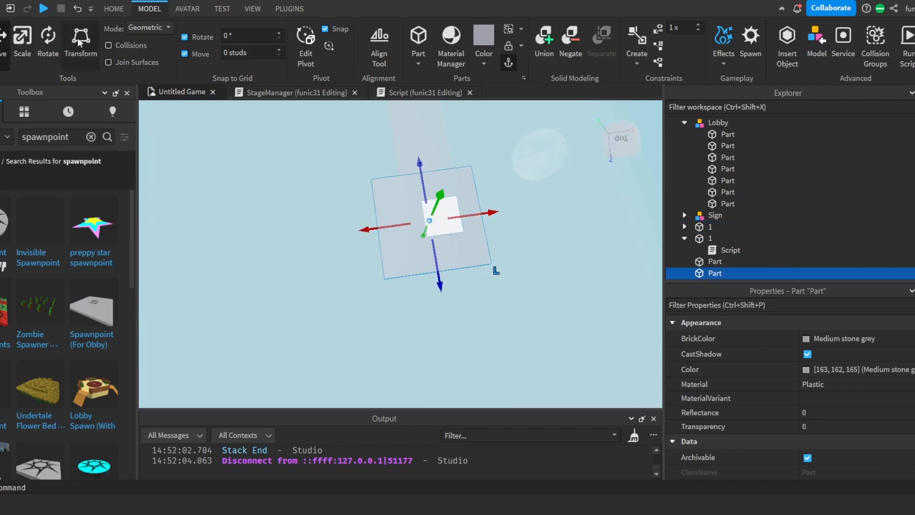
pyautogui.hotkey('ctrl', '3')
pyautogui.moveTo(496, 211); pyautogui.dragTo(519, 214)
pyautogui.moveTo(452, 289); pyautogui.dragTo(455, 296)
pyautogui.click(519, 320)
pyautogui.moveTo(521, 271); pyautogui.dragTo(521, 270, button='right')
# - Rename the checkpoint part on the end platform as 2
pyautogui.click(704, 226)
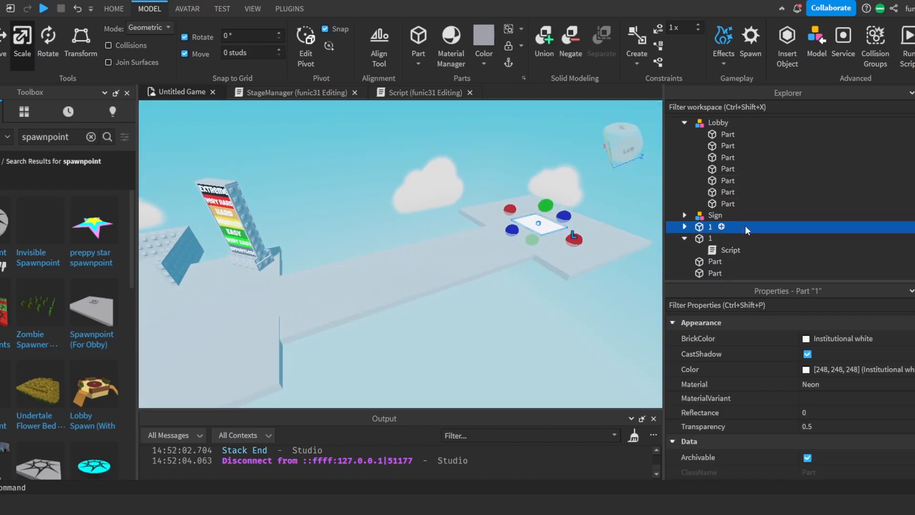
pyautogui.press('F2')
pyautogui.write('2')
pyautogui.press('Return')
pyautogui.press('Down')
# - Playtest the game by walking the character from the lobby along the walkway to checkpoint 2, and stop the test
pyautogui.click(555, 296)
pyautogui.moveTo(555, 296); pyautogui.dragTo(548, 272, button='right')
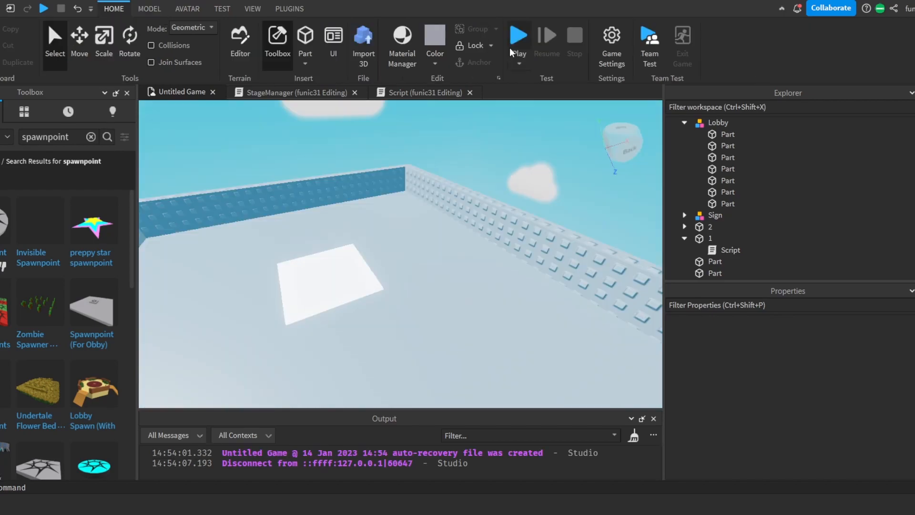
pyautogui.press('F5')
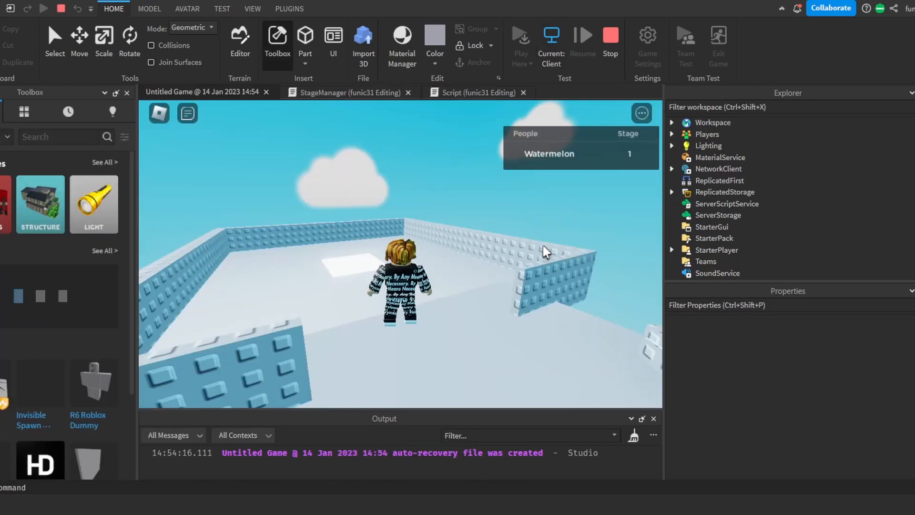
pyautogui.press('w')
pyautogui.moveTo(546, 252); pyautogui.dragTo(545, 252, button='right')
pyautogui.press('Tab')
pyautogui.press('space')
pyautogui.press('w')
pyautogui.press('Tab')
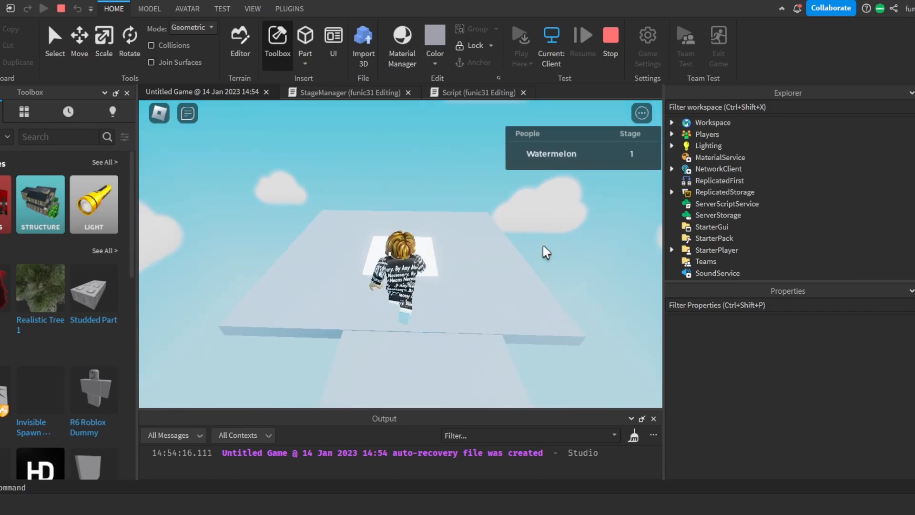
pyautogui.moveTo(599, 198); pyautogui.dragTo(598, 198, button='right')
pyautogui.click(611, 41)
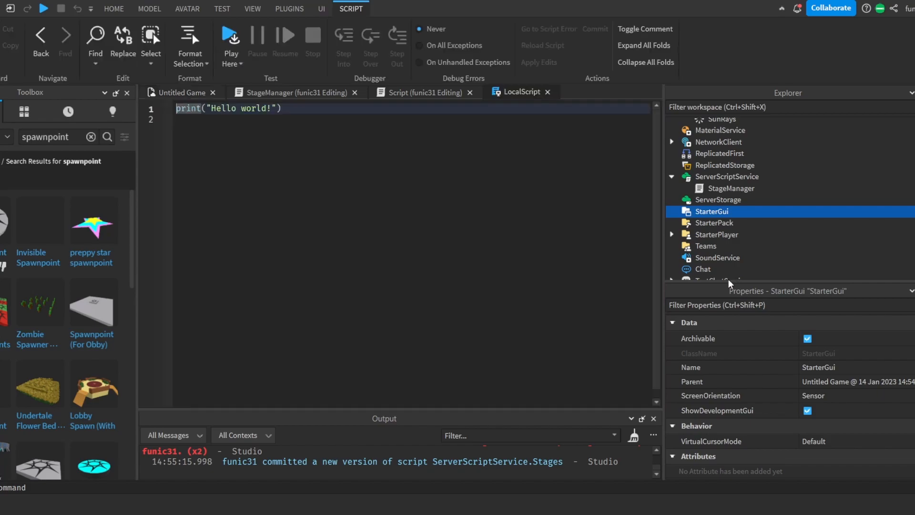
# - Rename the LocalScript in StarterGui as TpToStage
pyautogui.click(723, 223)
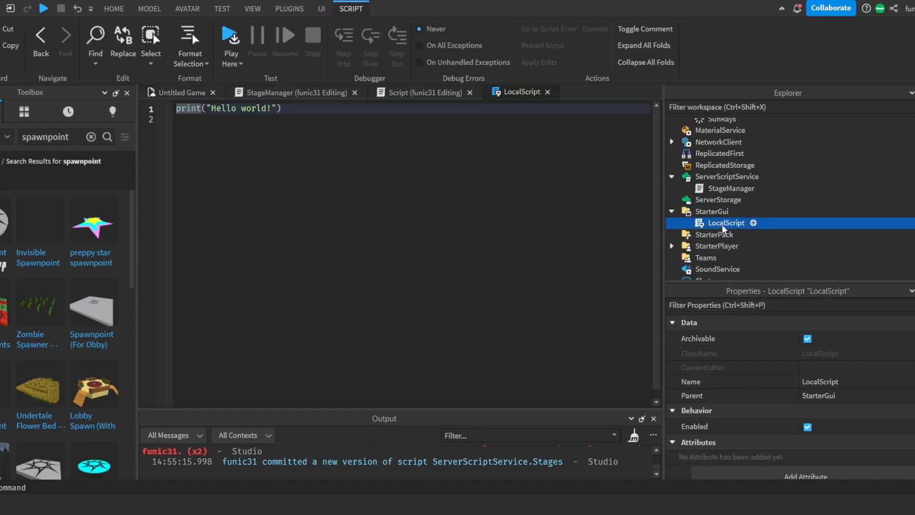
pyautogui.press('F2')
pyautogui.write('TPTO')
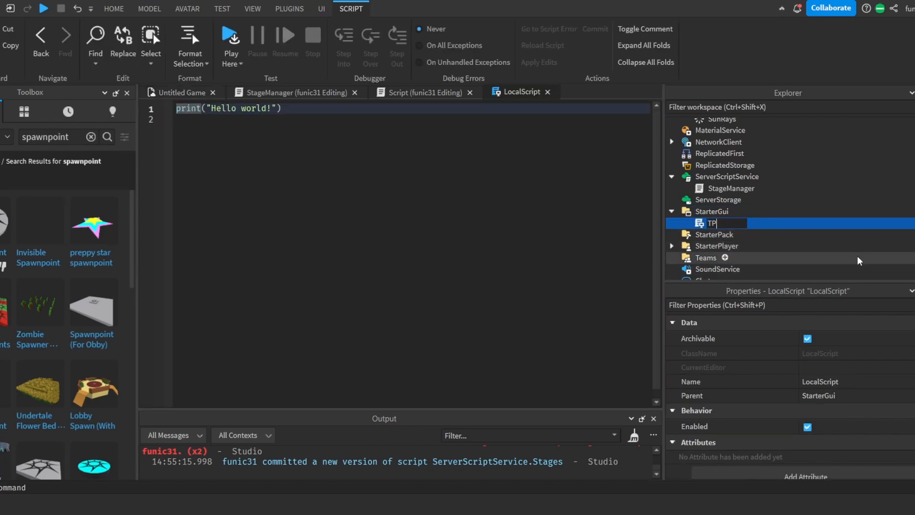
pyautogui.press('BackSpace')
pyautogui.press('BackSpace')
pyautogui.press('BackSpace')
pyautogui.write('pToStage')
pyautogui.press('Return')
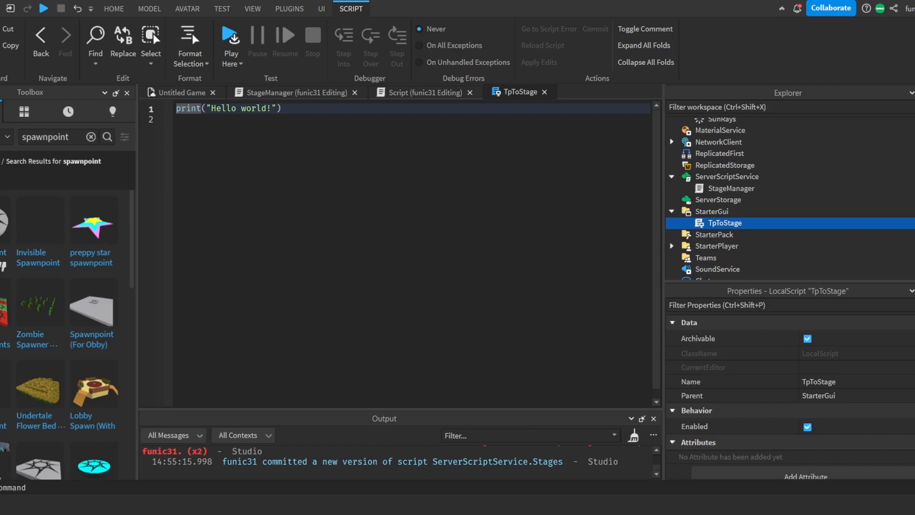
# - Delete the default print("Hello world!") line from the TpToStage script
pyautogui.moveTo(308, 111); pyautogui.dragTo(109, 91)
pyautogui.press('BackSpace')
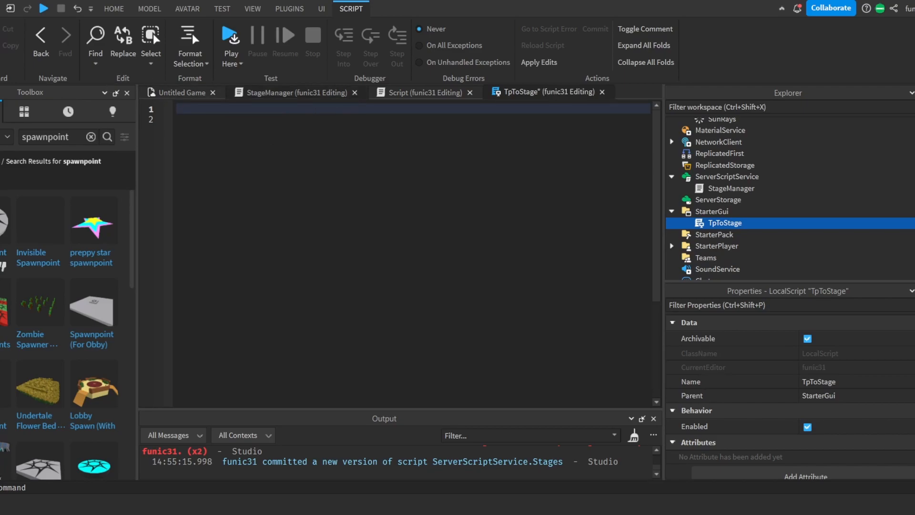
pyautogui.click(288, 130)
pyautogui.click(301, 113)
# - Write the line local Players = game:GetService("Players") at the start of the TpToStage script
pyautogui.write('local pla')
pyautogui.press('BackSpace')
pyautogui.press('BackSpace')
pyautogui.press('BackSpace')
pyautogui.press('BackSpace')
pyautogui.press('BackSpace')
pyautogui.press('BackSpace')
pyautogui.press('BackSpace')
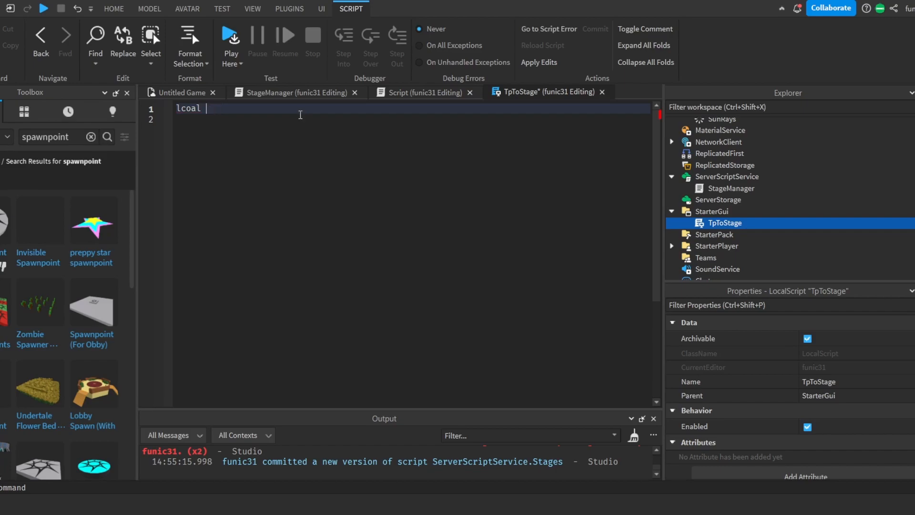
pyautogui.write('cal PLayer')
pyautogui.press('BackSpace')
pyautogui.press('BackSpace')
pyautogui.press('BackSpace')
pyautogui.press('BackSpace')
pyautogui.press('BackSpace')
pyautogui.write('layers = game.')
pyautogui.write('GetService(("')
pyautogui.press('BackSpace')
pyautogui.press('BackSpace')
pyautogui.press('BackSpace')
pyautogui.write('"(')
pyautogui.press('BackSpace')
pyautogui.press('BackSpace')
pyautogui.write('("Players')
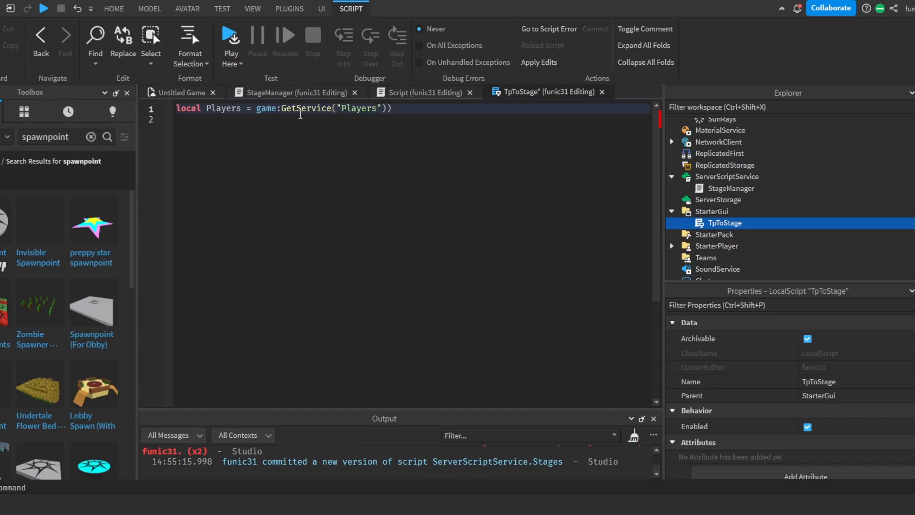
pyautogui.press('BackSpace')
# - Remove the extra closing parenthesis from the Players line and write local Player = game.Players.LocalPlayer two lines below it
pyautogui.press('Return')
pyautogui.press('Left')
pyautogui.press('Return')
pyautogui.press('Return')
pyautogui.write('local Player = ga')
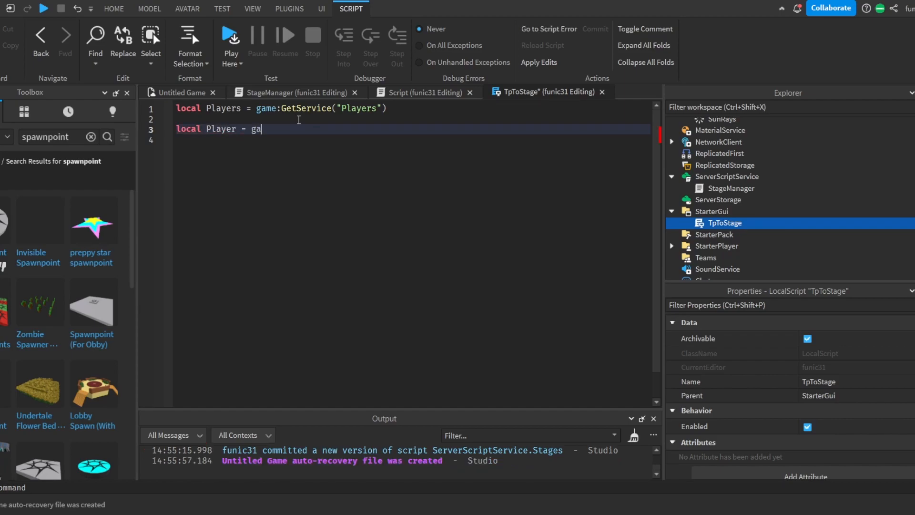
pyautogui.write('me.Players.LocalPlayer')
pyautogui.press('Return')
pyautogui.press('Return')
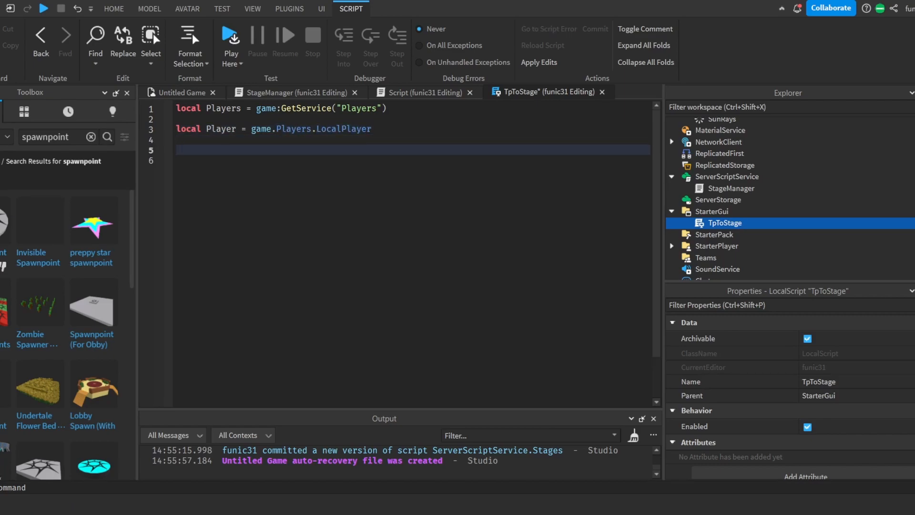
# - Add the line local PlayerName = Player.Name directly below the Player variable
pyautogui.press('BackSpace')
pyautogui.write('local P')
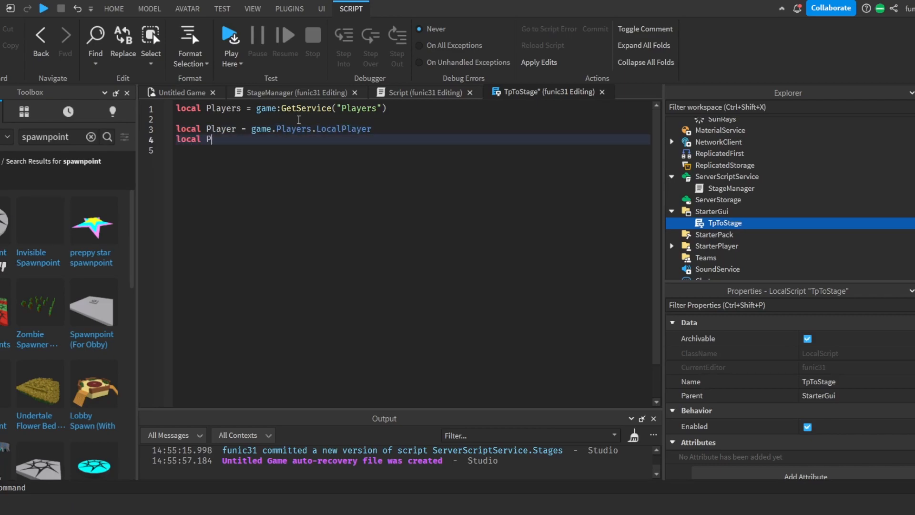
pyautogui.write('layerName = Players')
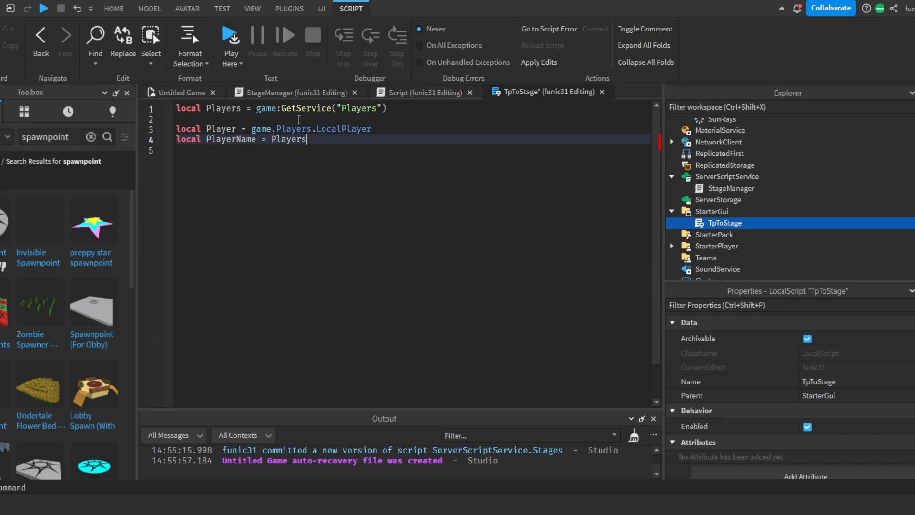
pyautogui.press('BackSpace')
pyautogui.write('.Name')
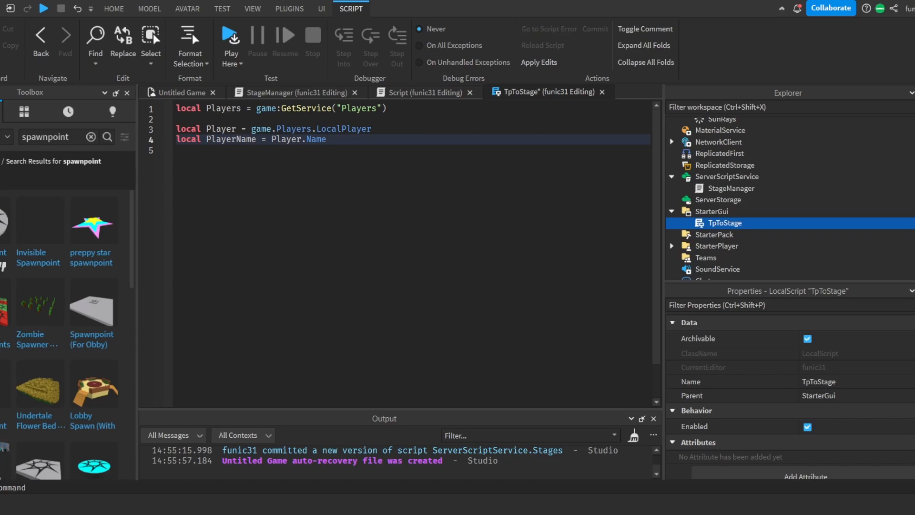
pyautogui.press('Return')
pyautogui.press('Return')
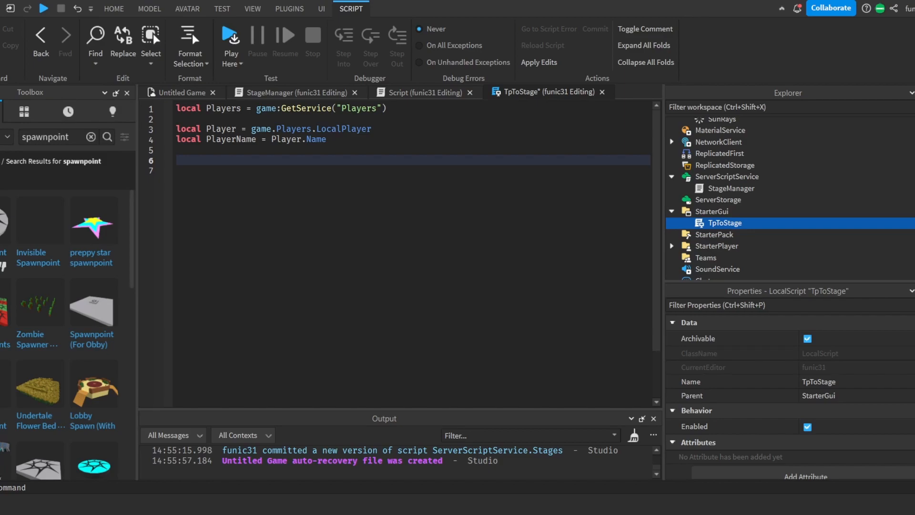
# - Write the line local CurrentStage = Player.leaderstats.Stage.Value, separated by a blank line from the player variables
pyautogui.write('local Current')
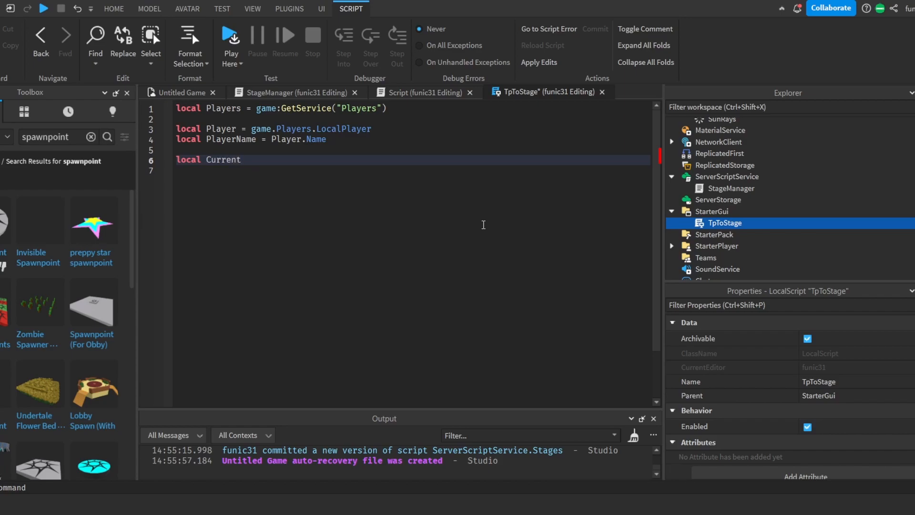
pyautogui.write('Stage = pl')
pyautogui.press('BackSpace')
pyautogui.press('BackSpace')
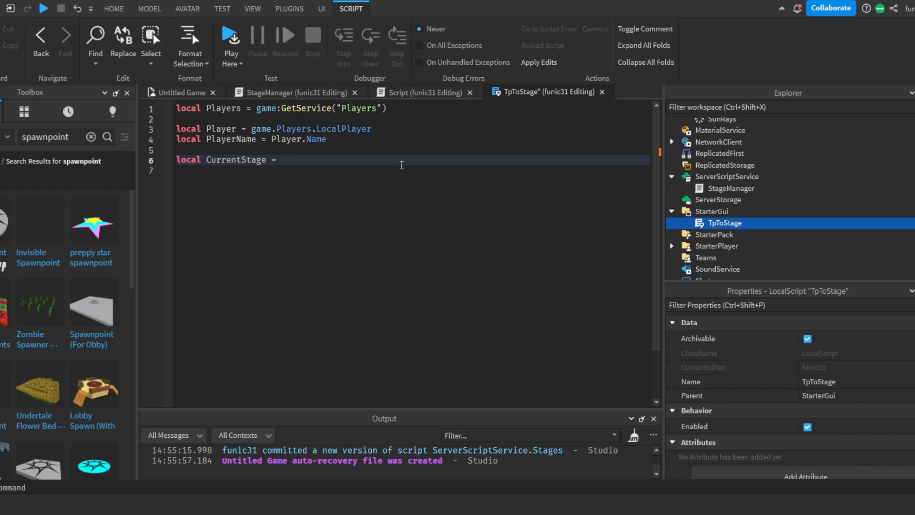
pyautogui.write('Player')
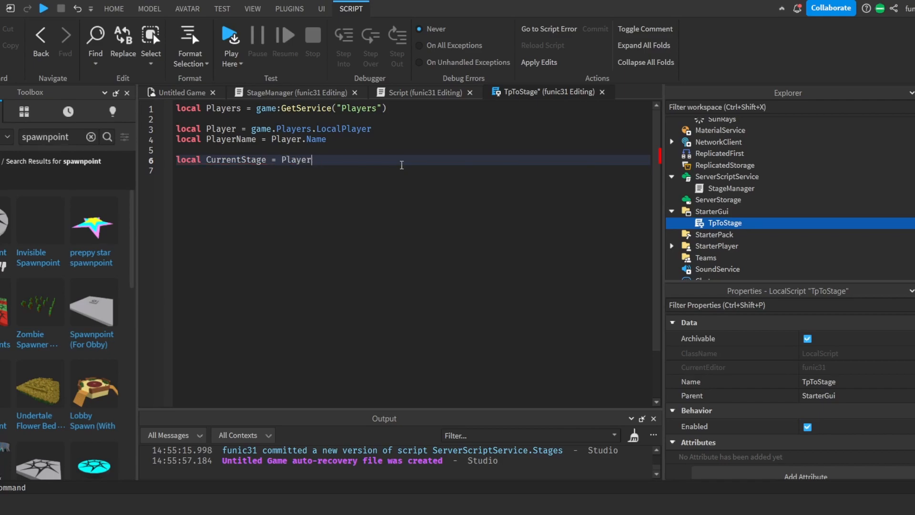
pyautogui.write('.leaderstats.Stage.Value')
pyautogui.click(169, 174)
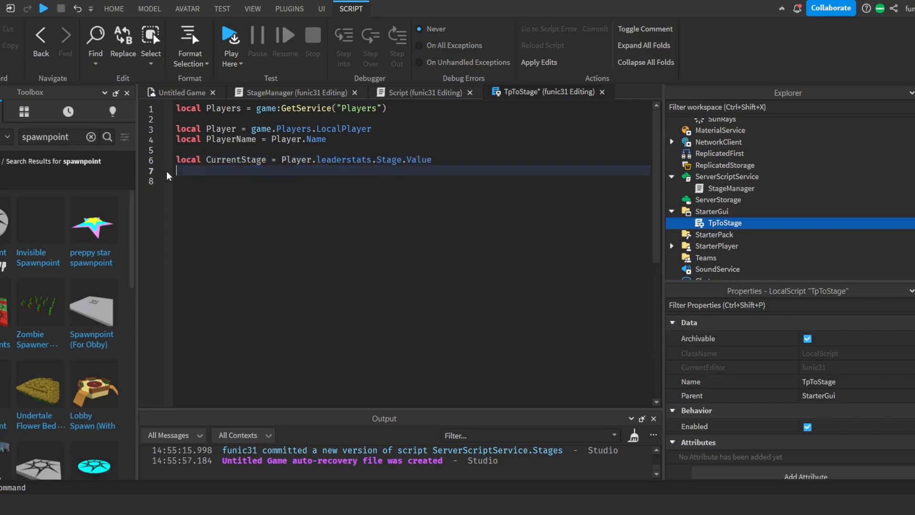
# - Return to the 3D scene and add a folder named Checkpoints to Workspace
pyautogui.click(185, 94)
pyautogui.click(336, 253)
pyautogui.moveTo(391, 227); pyautogui.dragTo(414, 254, button='right')
pyautogui.click(424, 247)
pyautogui.moveTo(443, 219); pyautogui.dragTo(458, 218, button='right')
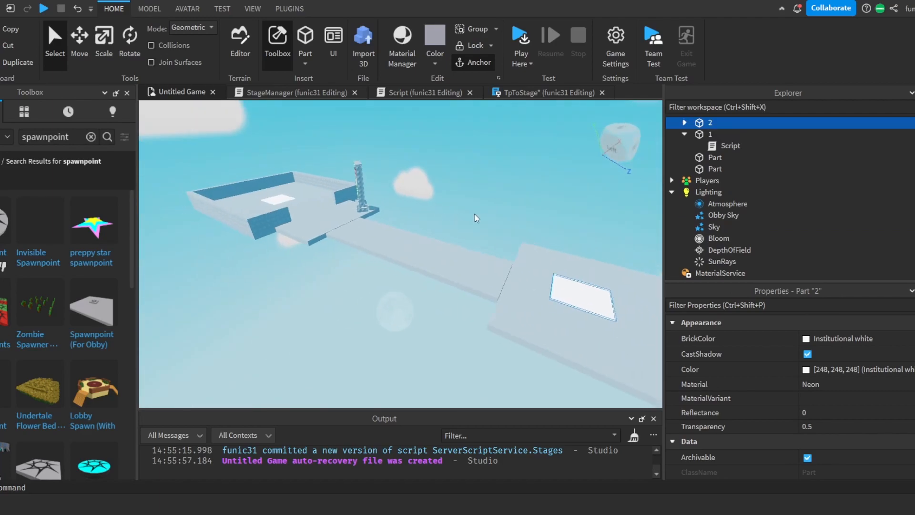
pyautogui.scroll(4, 735, 208)
pyautogui.click(713, 124)
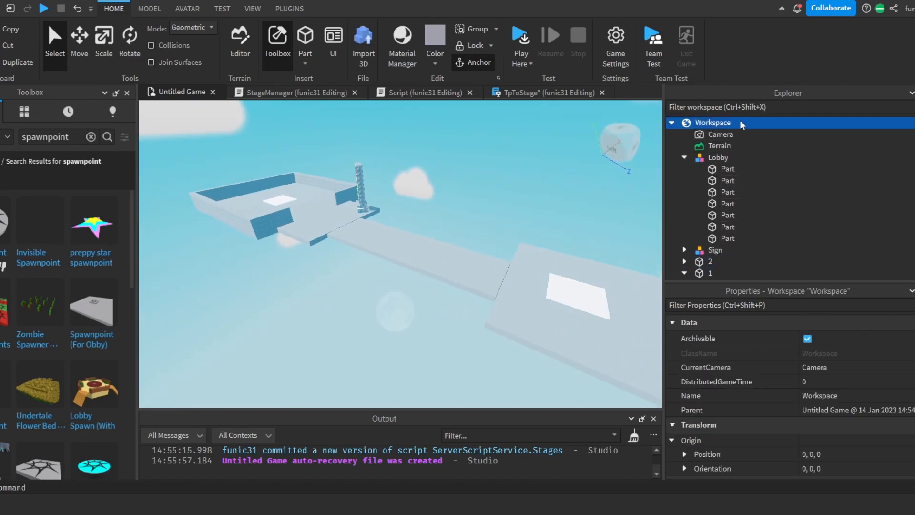
pyautogui.click(680, 206)
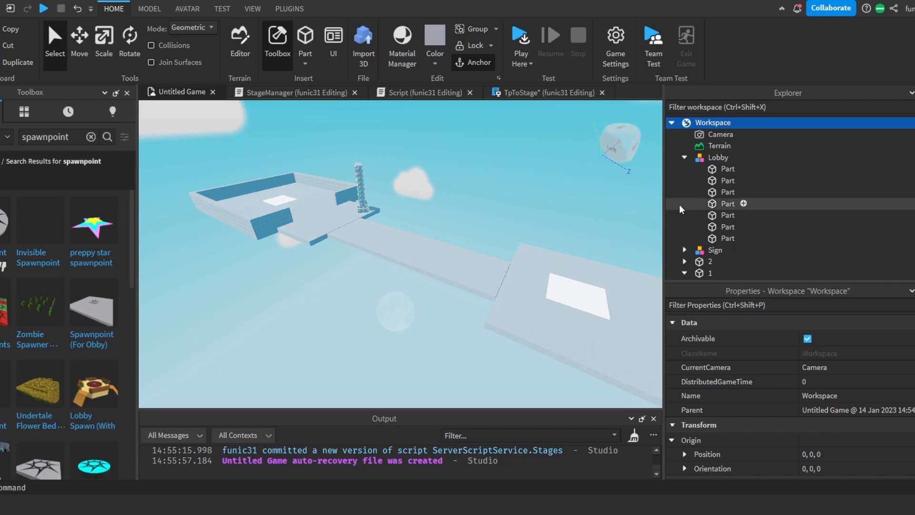
pyautogui.click(705, 157)
pyautogui.press('F2')
pyautogui.write('Checlk')
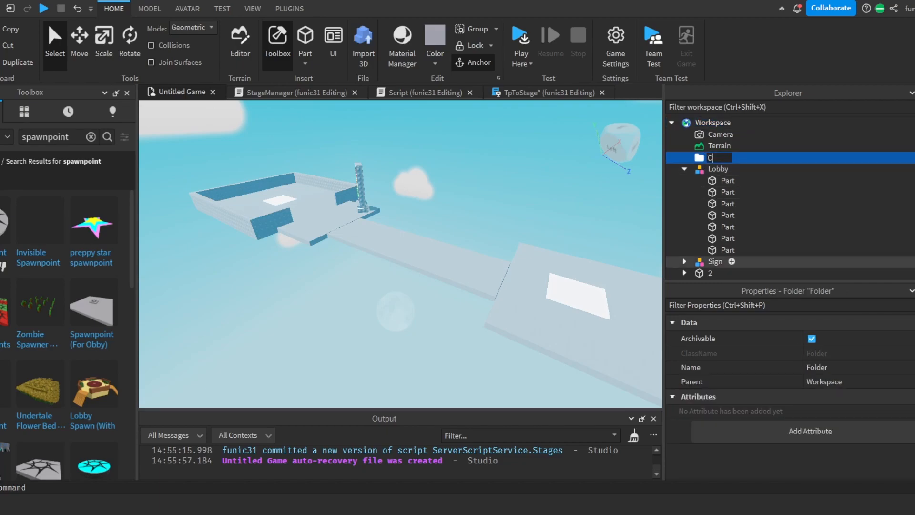
pyautogui.press('BackSpace')
pyautogui.write('kpoints')
pyautogui.press('Return')
# - Move the checkpoint parts 1 and 2 into the Checkpoints folder
pyautogui.scroll(-2, 752, 214)
pyautogui.scroll(3, 751, 214)
pyautogui.click(685, 136)
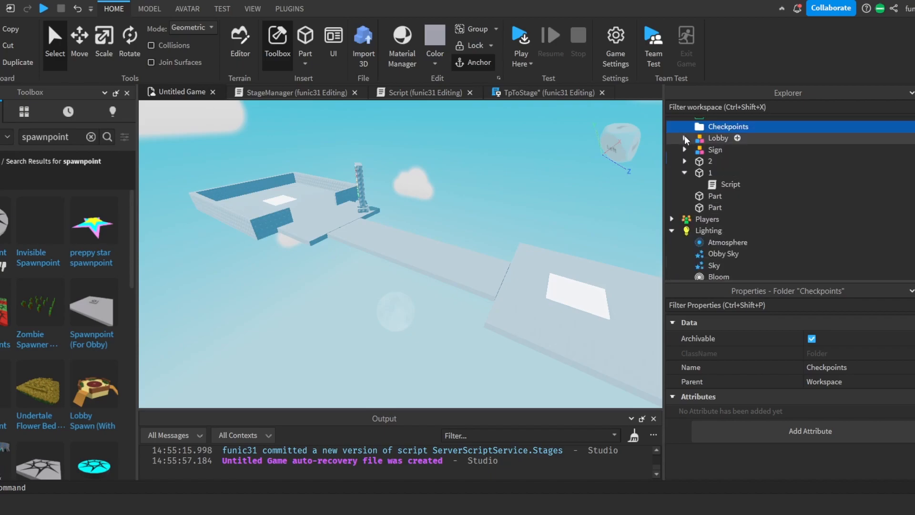
pyautogui.click(710, 161)
pyautogui.keyDown('ctrl'); pyautogui.click(705, 172); pyautogui.keyUp('ctrl')
pyautogui.moveTo(705, 173); pyautogui.dragTo(720, 129)
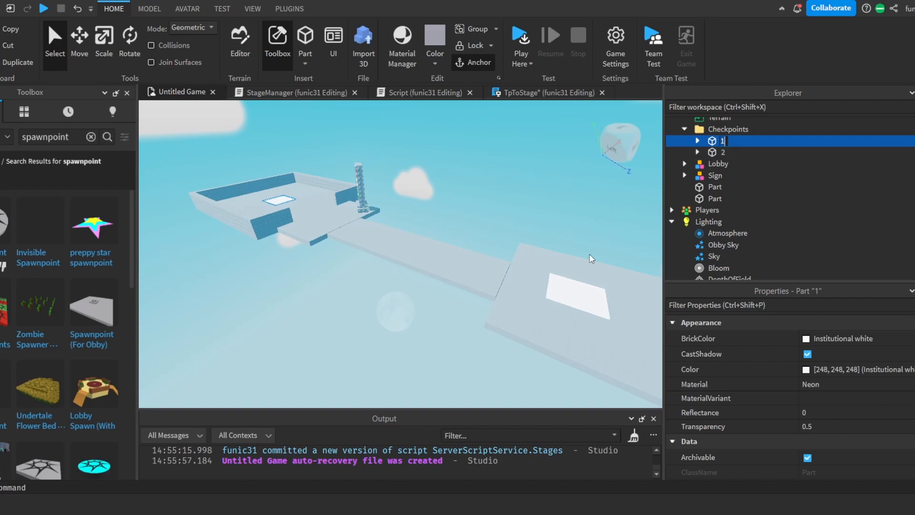
pyautogui.click(711, 154)
# - In the TpToStage script, write local CurrentCheckpoint = game.Workspace.Checkpoints:FindFirstChild(tostring(CurrentStage)) below the CurrentStage line
pyautogui.click(510, 92)
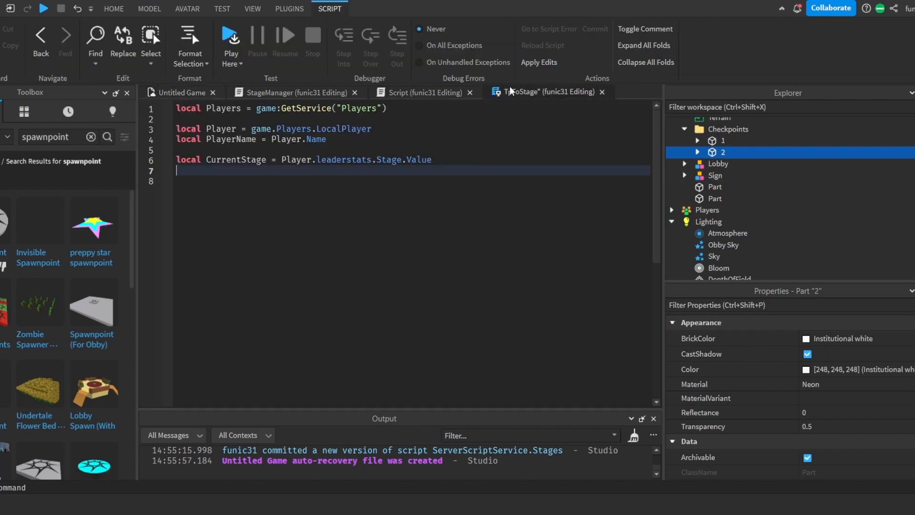
pyautogui.write('local CurrentCheckpo')
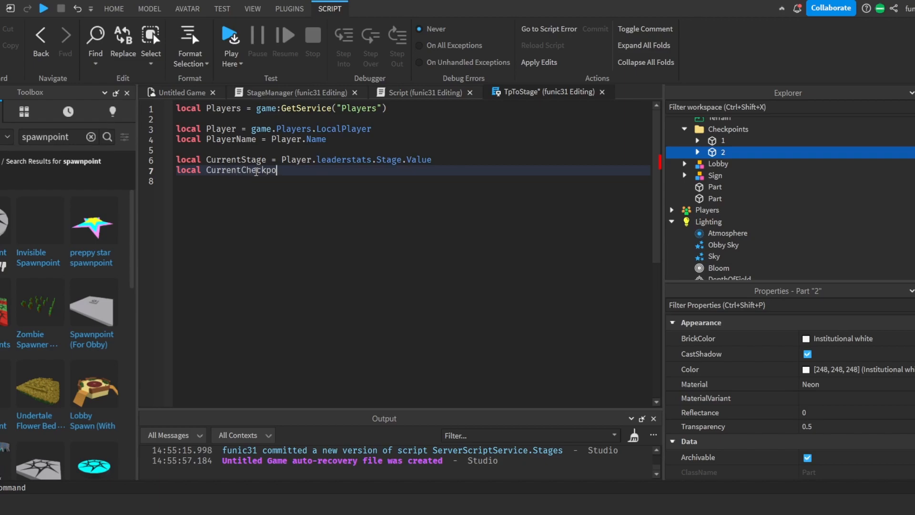
pyautogui.write('int = game.Workspace.Checkpoints')
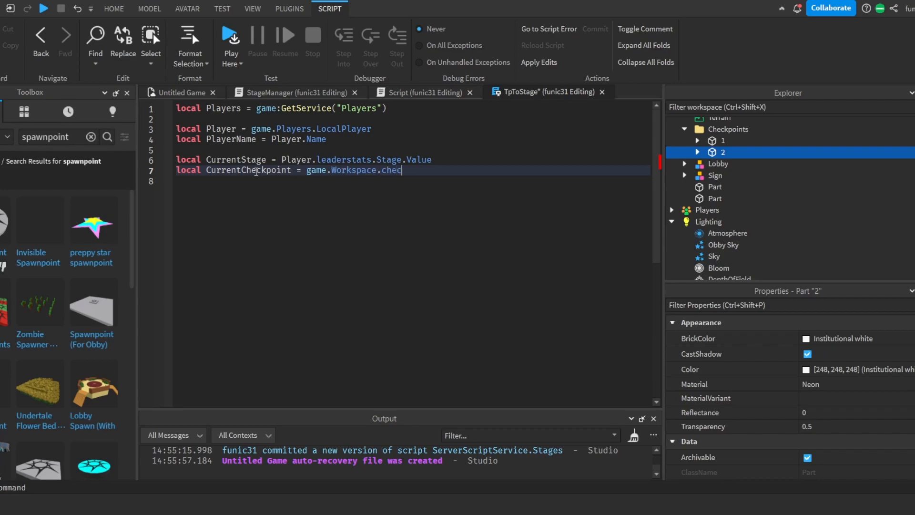
pyautogui.write(':FindFirstChild(')
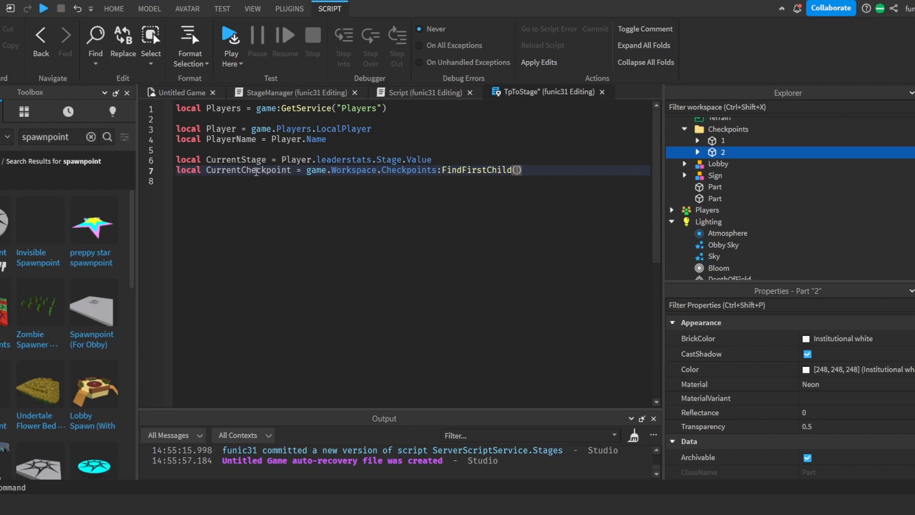
pyautogui.write('tostring(CurrentStage')
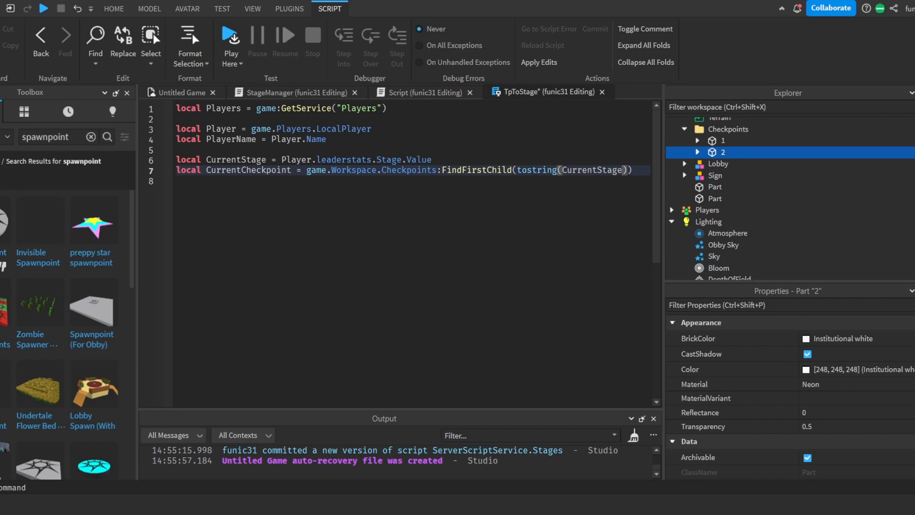
pyautogui.press('End')
pyautogui.press('Return')
pyautogui.press('Return')
# - Write the line local CheckpointPos = CurrentCheckpoint.Position, separated by a blank line from the CurrentCheckpoint line
pyautogui.write('local Cu')
pyautogui.press('BackSpace')
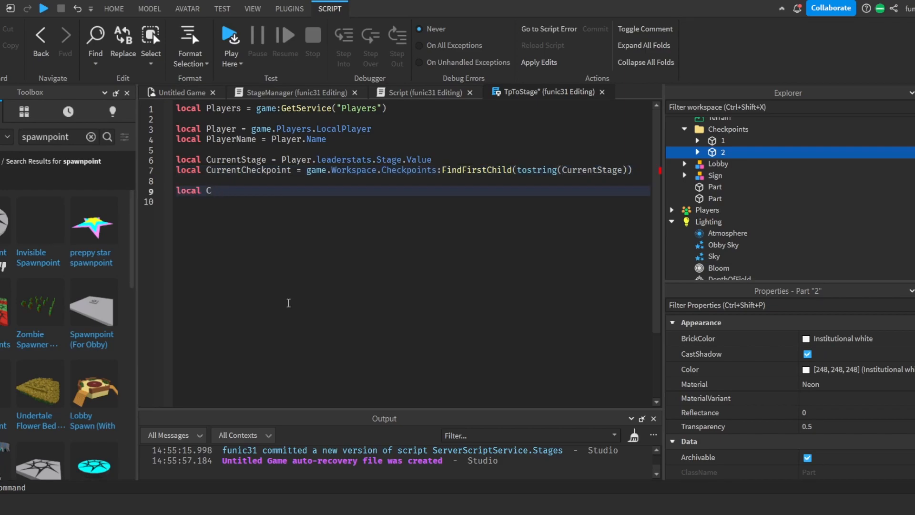
pyautogui.write('heckpointPos = curr')
pyautogui.press('Tab')
pyautogui.write('.po')
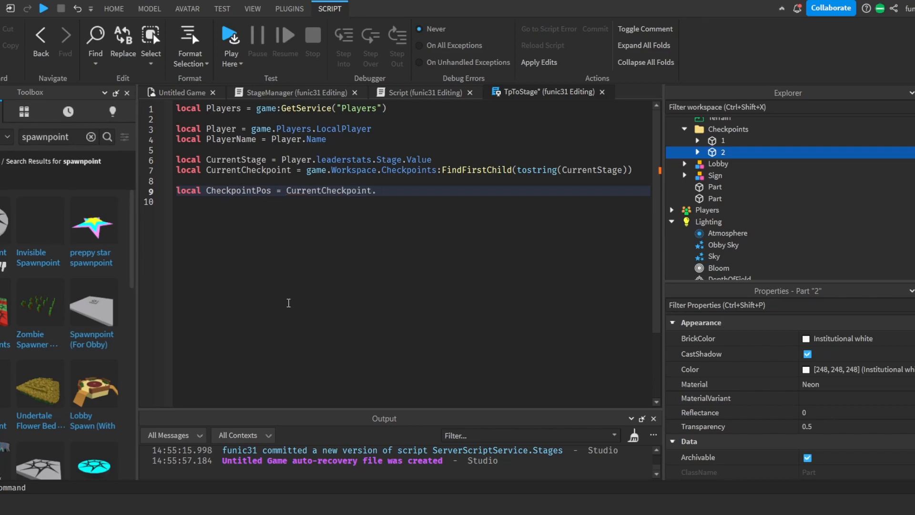
pyautogui.press('BackSpace')
pyautogui.press('BackSpace')
pyautogui.write('Position')
pyautogui.press('Return')
pyautogui.press('Return')
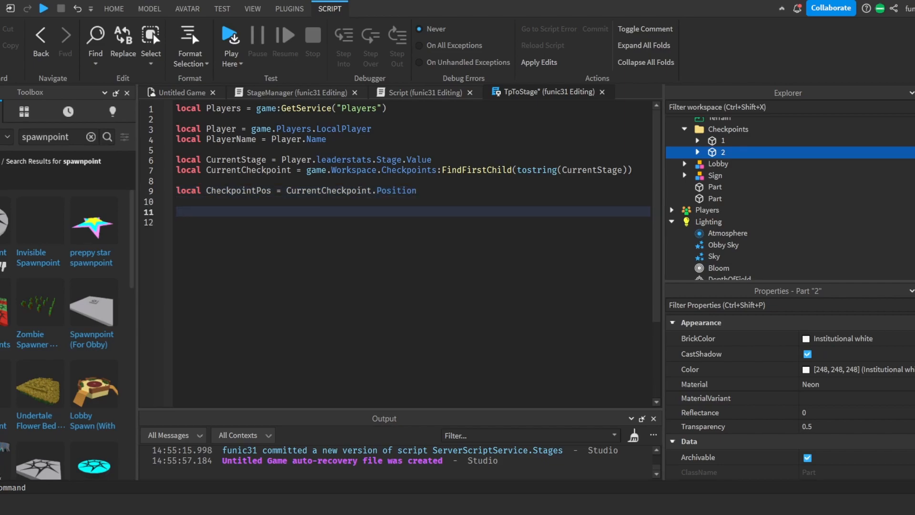
# - Add the lines local XPos = CheckpointPos.X and local YPos = CheckpointPos.Y directly below CheckpointPos
pyautogui.press('BackSpace')
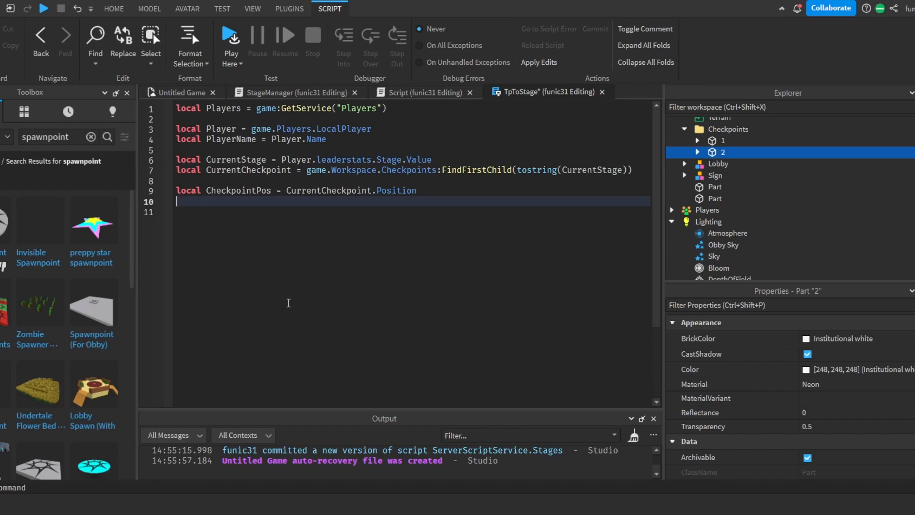
pyautogui.write('local XPos = che')
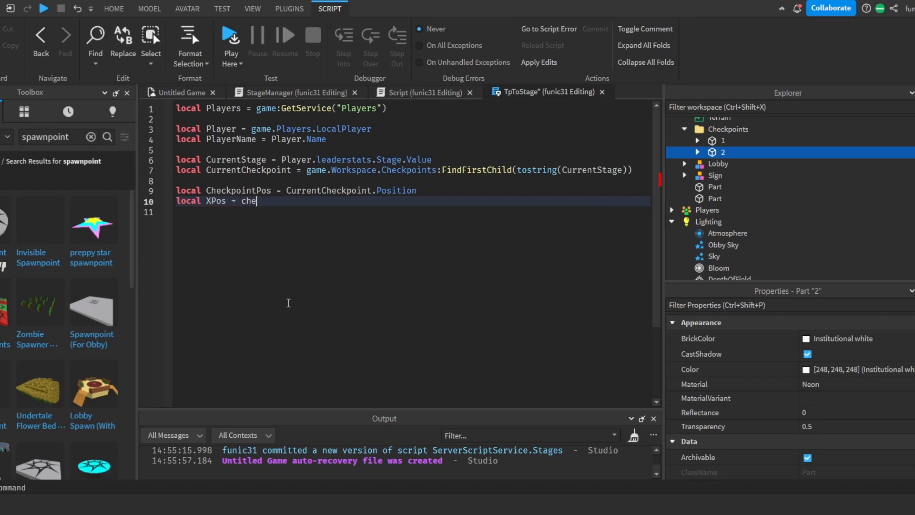
pyautogui.write('ckpointPos.X')
pyautogui.press('Return')
pyautogui.write('local ')
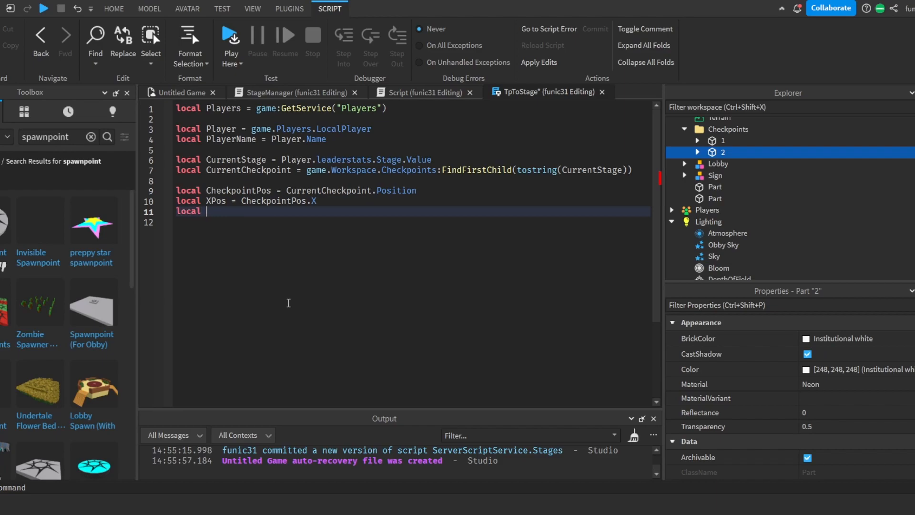
pyautogui.write('YPos = CheckpointPos.Y')
pyautogui.press('Return')
# - Add the line local ZPos = CheckpointPos.Z below the YPos line
pyautogui.write('local Zpos =')
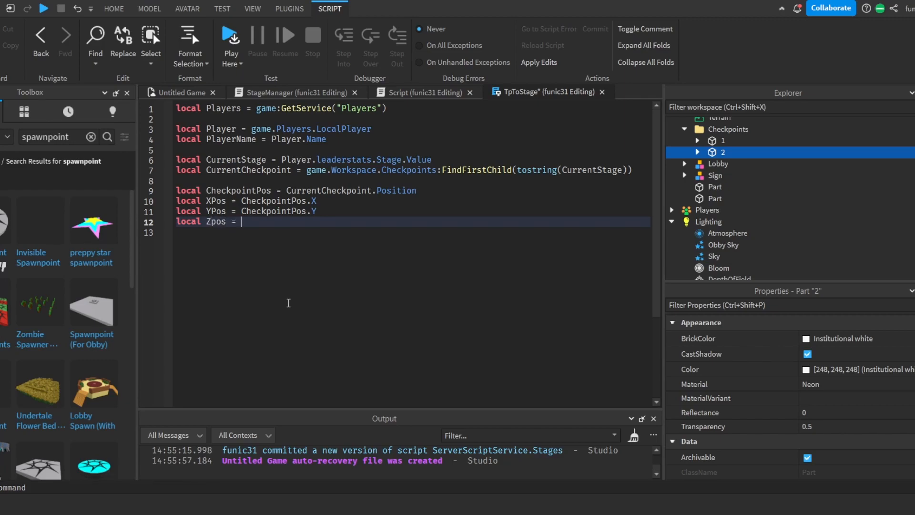
pyautogui.press('BackSpace')
pyautogui.press('BackSpace')
pyautogui.press('BackSpace')
pyautogui.press('BackSpace')
pyautogui.press('BackSpace')
pyautogui.press('BackSpace')
pyautogui.write('Pos')
pyautogui.press('BackSpace')
pyautogui.press('BackSpace')
pyautogui.write('os = CheckpointPos.Z')
pyautogui.press('Return')
# - Write a local TeleportPos variable using CFrame.new with the checkpoint's X, Y and Z positions below the ZPos line
pyautogui.write('lo')
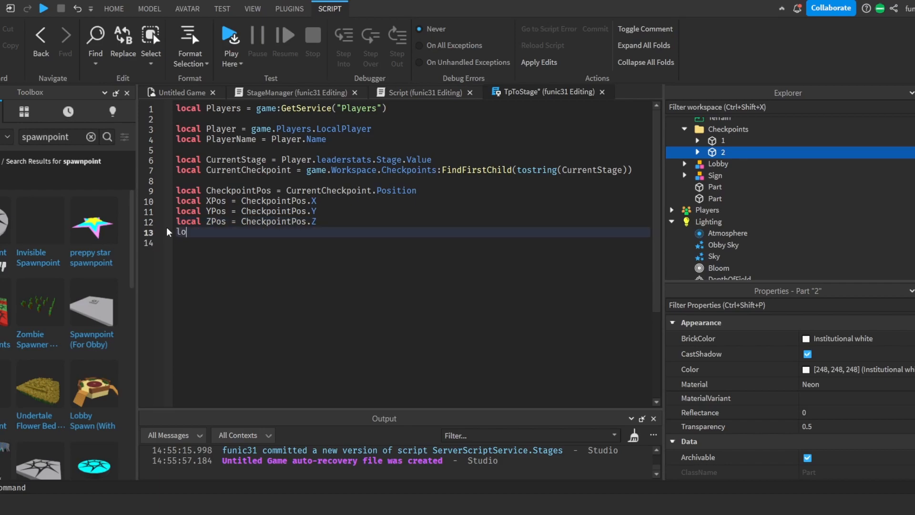
pyautogui.write('cal Tele')
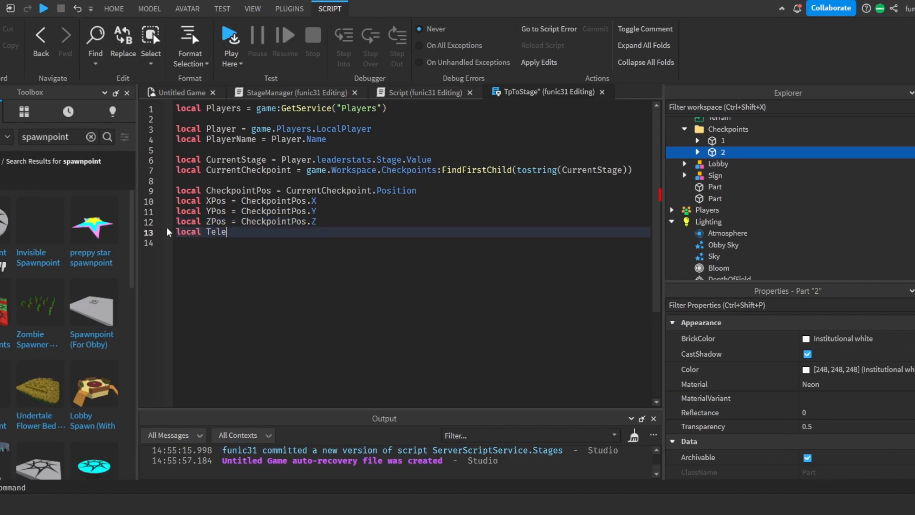
pyautogui.write('portPos = ')
pyautogui.write('CFrame.')
pyautogui.write('new(')
pyautogui.write('XPos,')
pyautogui.write('Pos,ZPos')
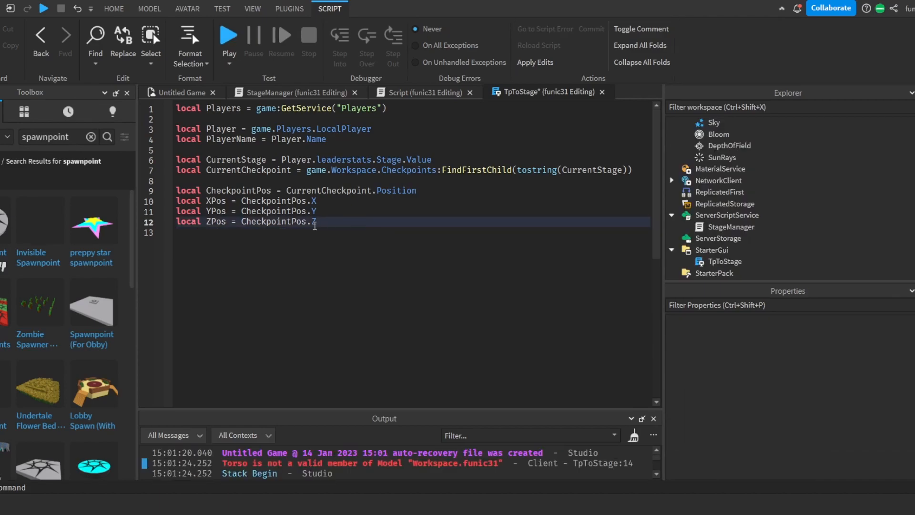
# - Write the line local TeleportPosition = CFrame.new(XPos,YPos,ZPos) below the ZPos line
pyautogui.click(314, 239)
pyautogui.write('local Telep')
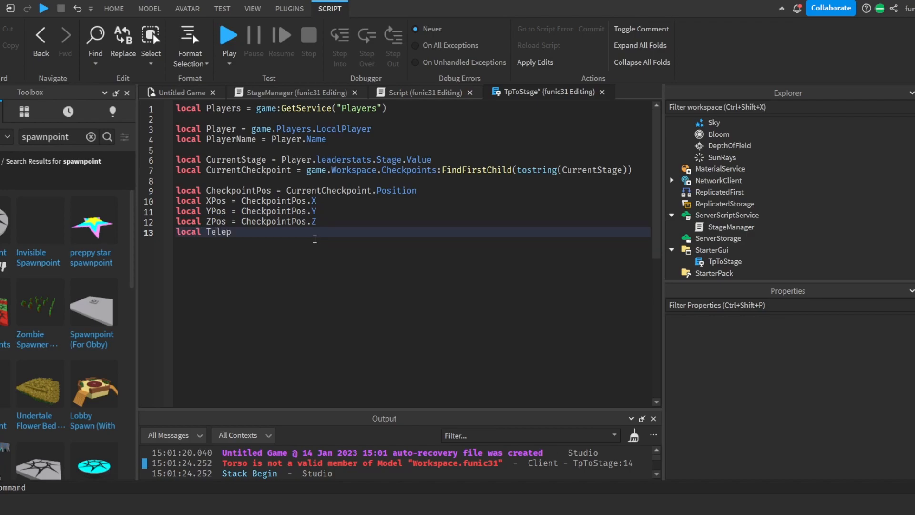
pyautogui.write('ortPosition = CFrame.new()')
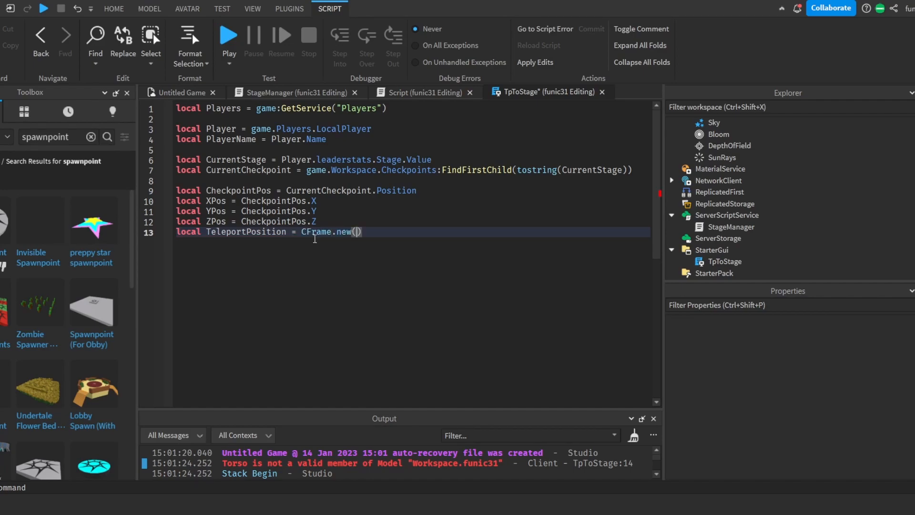
pyautogui.write('z')
pyautogui.write('Pos,YPos,ZPos')
pyautogui.write(')')
pyautogui.press('Return')
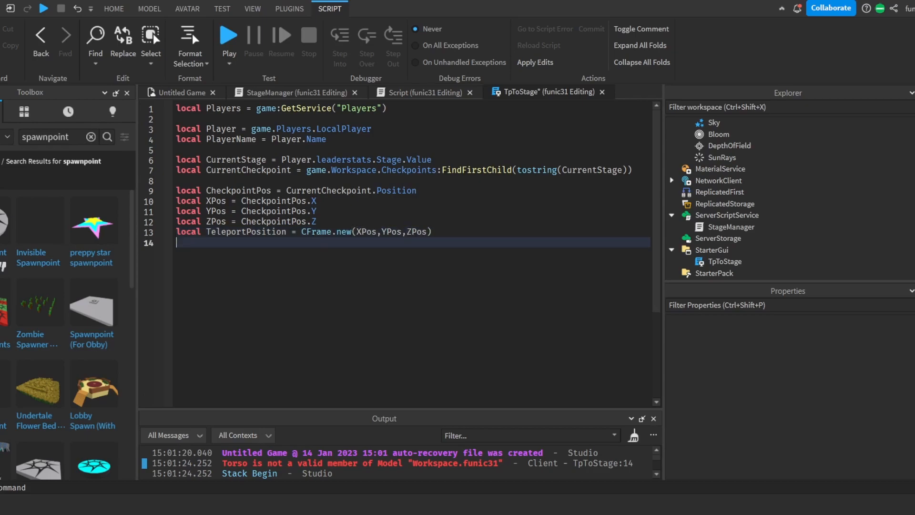
# - Add the line Player.Character.HumanoidRootPart.CFrame = TeleportPosition, separated by a blank line below the TeleportPosition variable
pyautogui.press('Return')
pyautogui.write('pl')
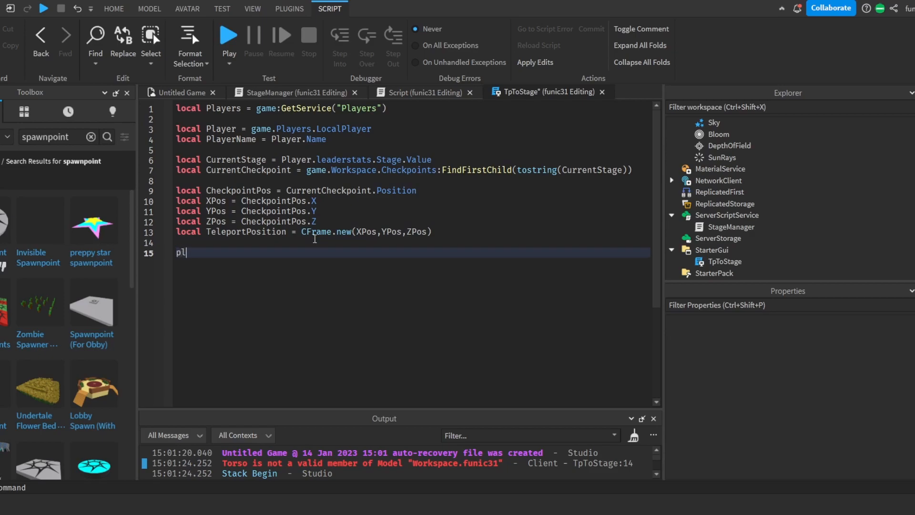
pyautogui.press('BackSpace')
pyautogui.write('Player.Character.HumanoidRootPa')
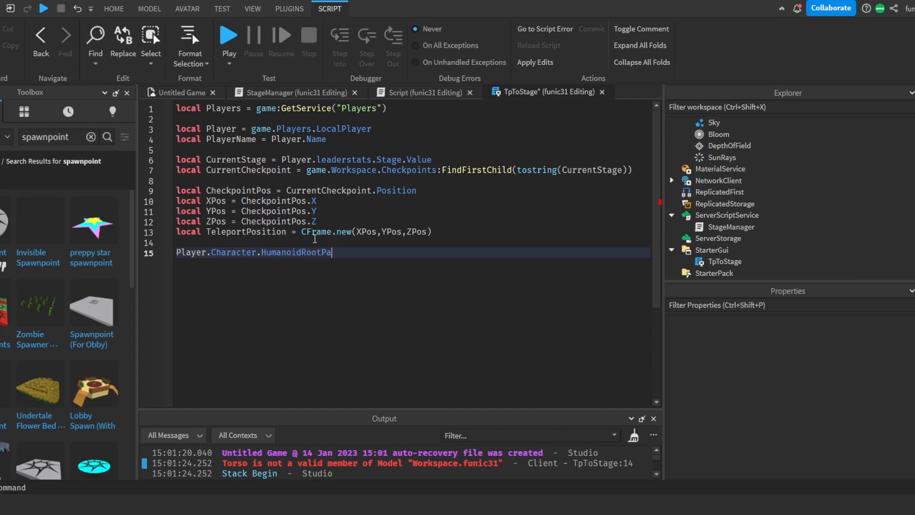
pyautogui.write('rt.CFrame = teleportPosition')
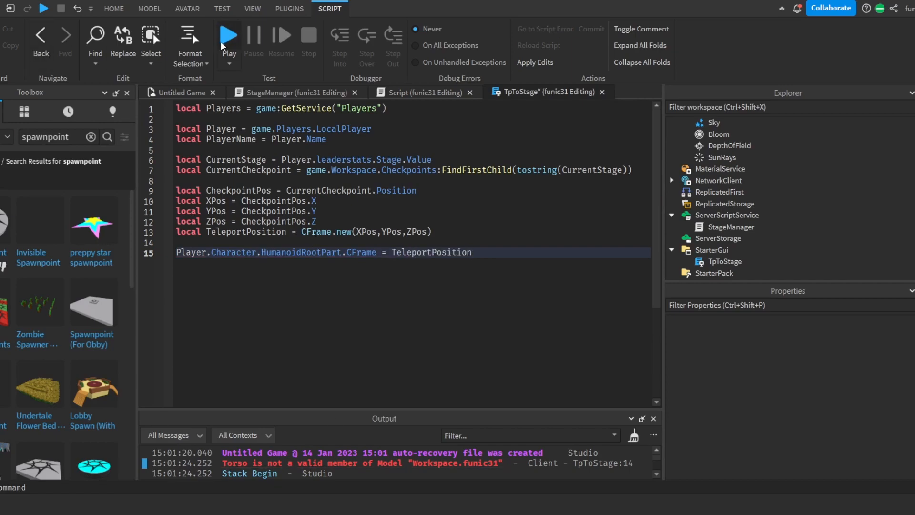
# - Playtest the game, expand the Workspace contents and enlarge the Output area to read its messages
pyautogui.click(221, 42)
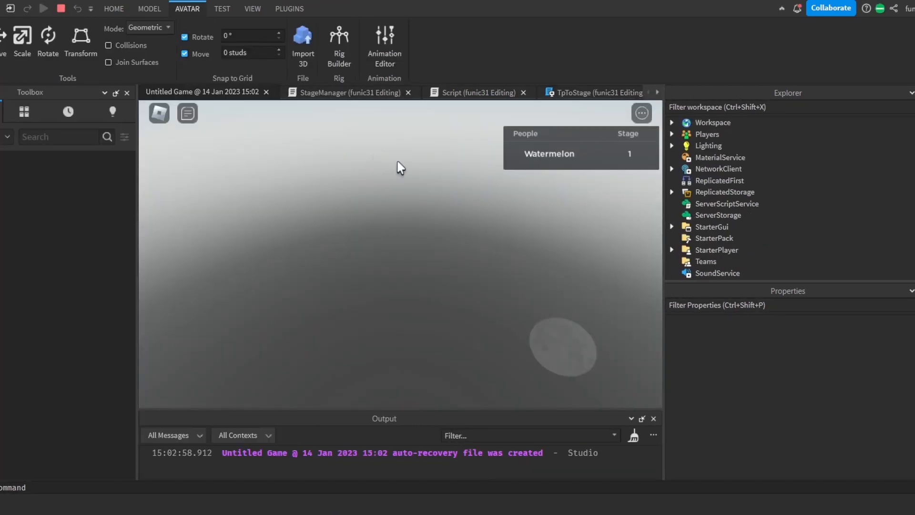
pyautogui.scroll(2, 382, 464)
pyautogui.scroll(-1, 334, 454)
pyautogui.scroll(1, 342, 454)
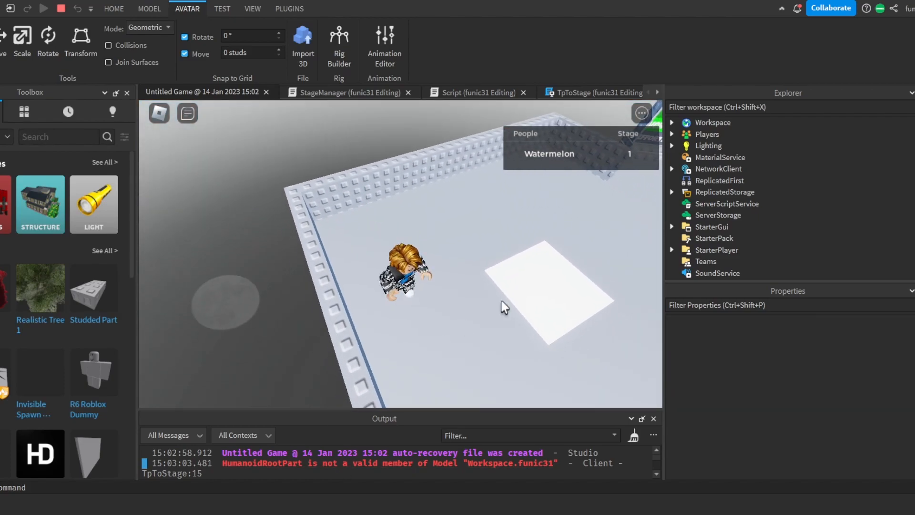
pyautogui.click(674, 123)
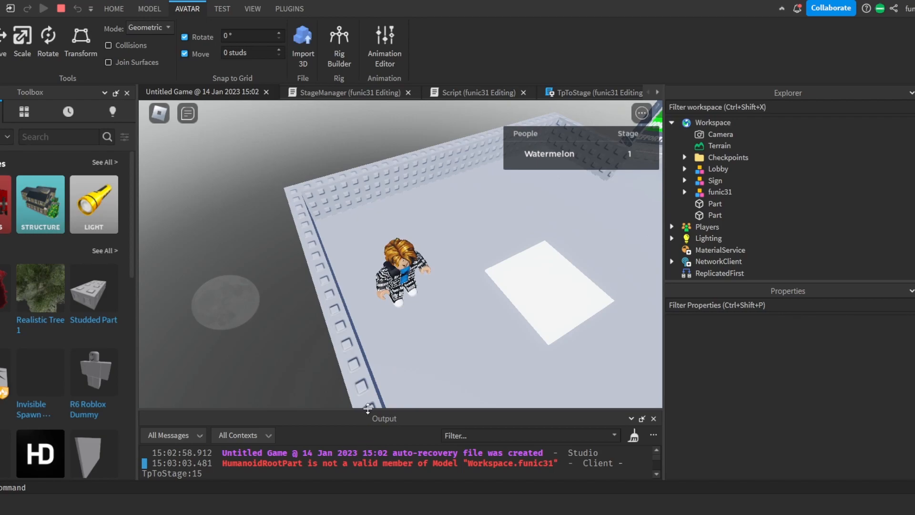
pyautogui.moveTo(371, 408); pyautogui.dragTo(369, 350)
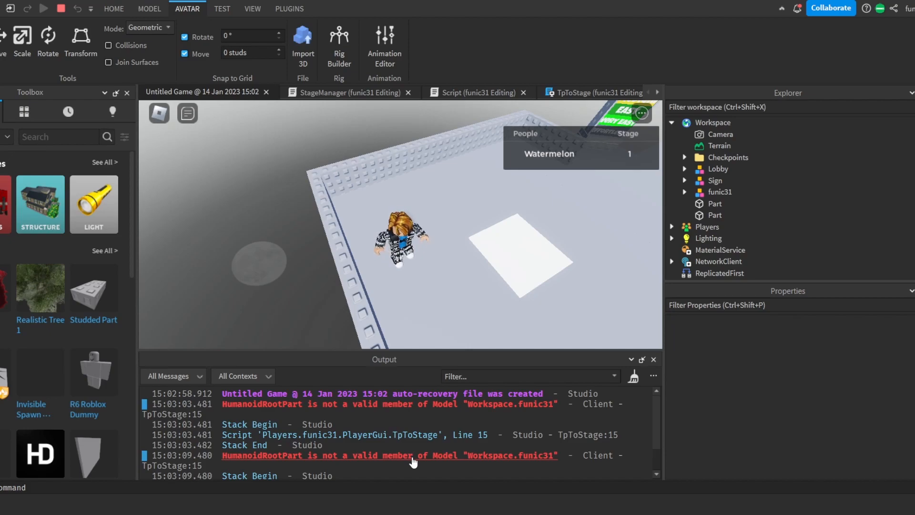
# - Examine the properties of the HumanoidRootPart inside the player's character model in the Workspace
pyautogui.click(685, 192)
pyautogui.scroll(-5, 691, 202)
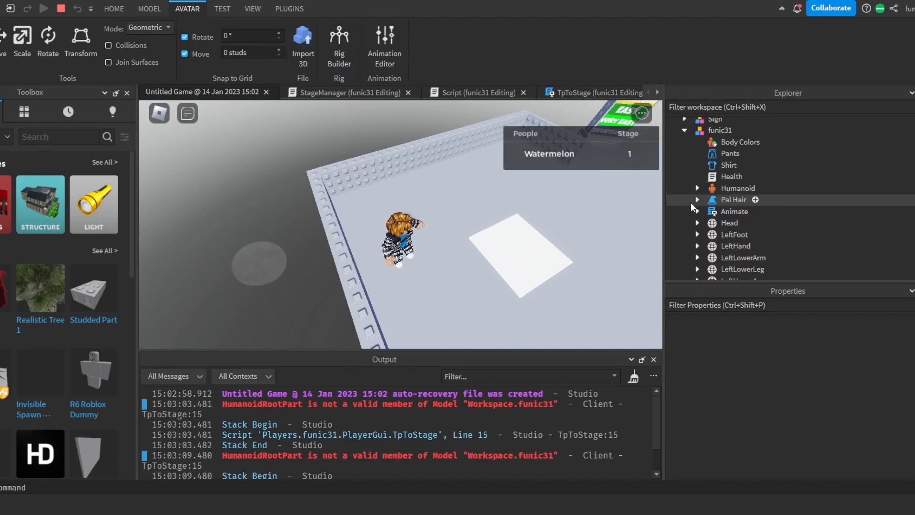
pyautogui.scroll(-3, 691, 202)
pyautogui.click(728, 241)
pyautogui.scroll(-5, 860, 408)
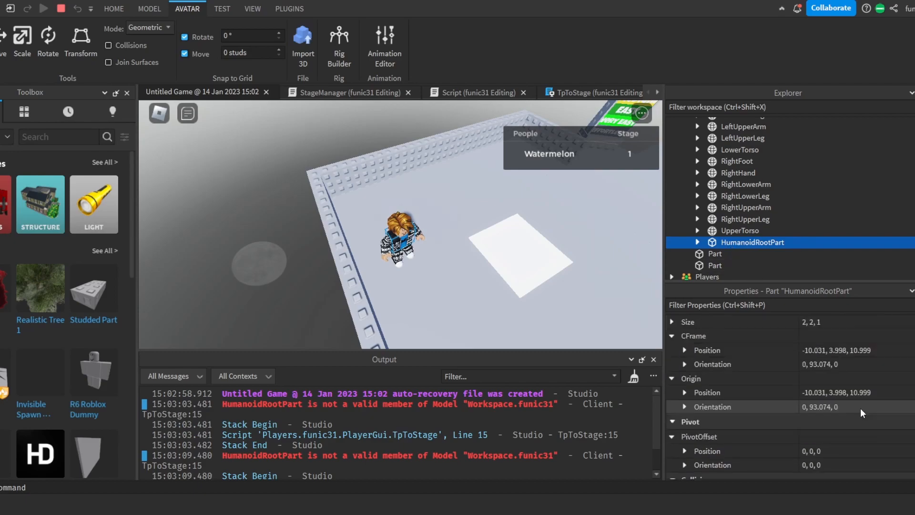
pyautogui.scroll(-5, 859, 408)
pyautogui.scroll(10, 859, 407)
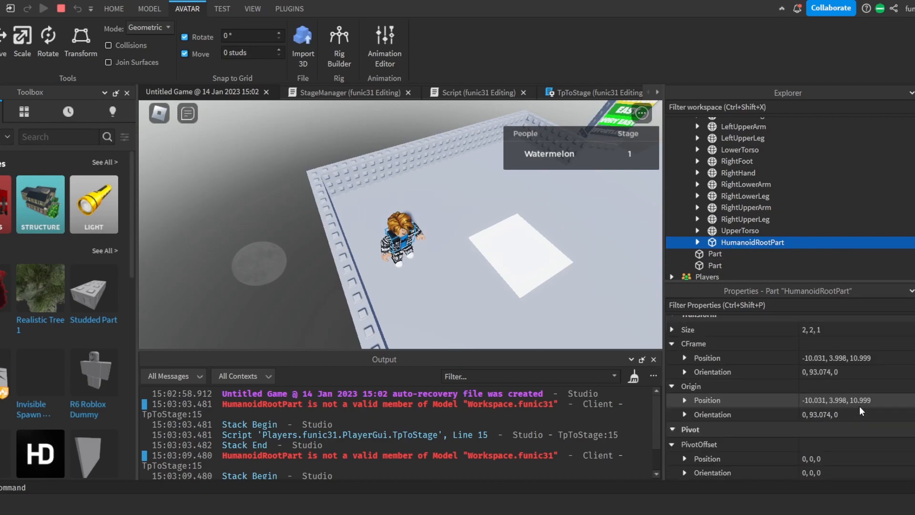
pyautogui.scroll(-3, 843, 376)
pyautogui.scroll(-3, 843, 378)
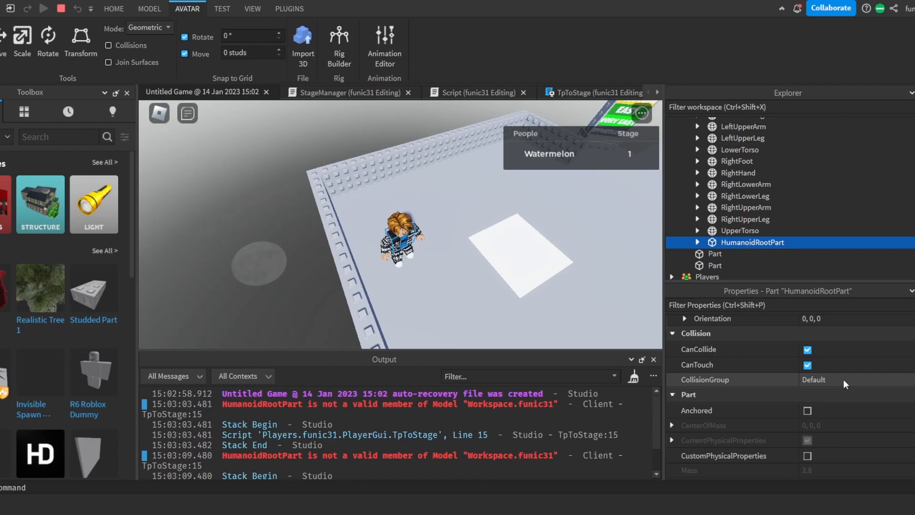
# - Stop the playtest and replace .HumanoidRootPart with :WaitForChild("HumanoidRootPart") in the teleport line
pyautogui.click(60, 9)
pyautogui.moveTo(402, 253); pyautogui.dragTo(396, 254)
pyautogui.click(260, 252)
pyautogui.press('BackSpace')
pyautogui.write(':WaitForChild()"HumanoidRootPart')
# - Playtest the game, walk the character forward, then reset the character to test the checkpoint teleport
pyautogui.click(225, 47)
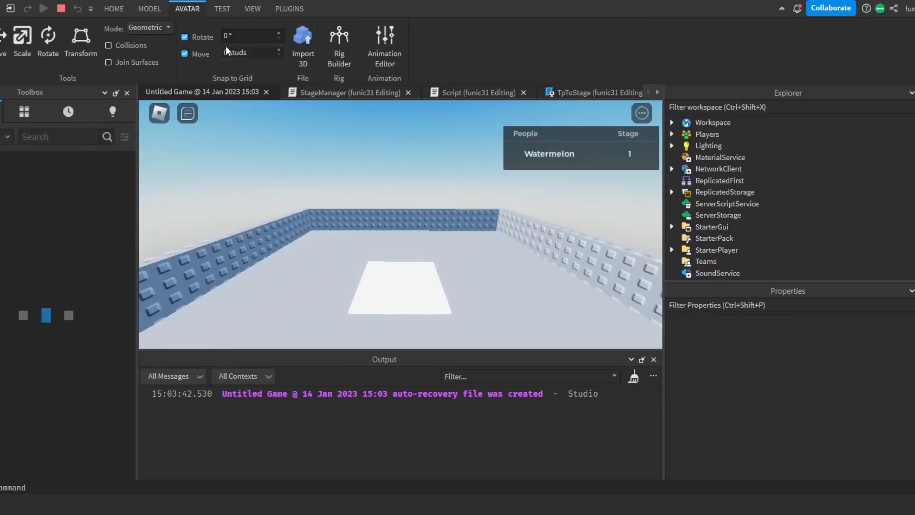
pyautogui.press('w')
pyautogui.moveTo(353, 206); pyautogui.dragTo(418, 206, button='right')
pyautogui.press('Escape')
pyautogui.press('r')
pyautogui.press('Return')
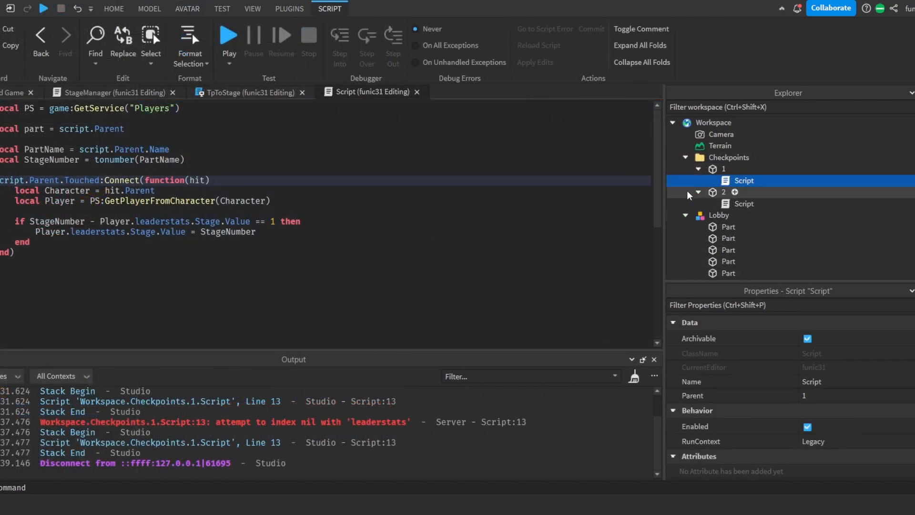
# - Open checkpoint 1's script for review, then return to the game view and run and stop another playtest
pyautogui.click(730, 202)
pyautogui.keyDown('ctrl'); pyautogui.click(729, 193); pyautogui.keyUp('ctrl')
pyautogui.click(734, 204)
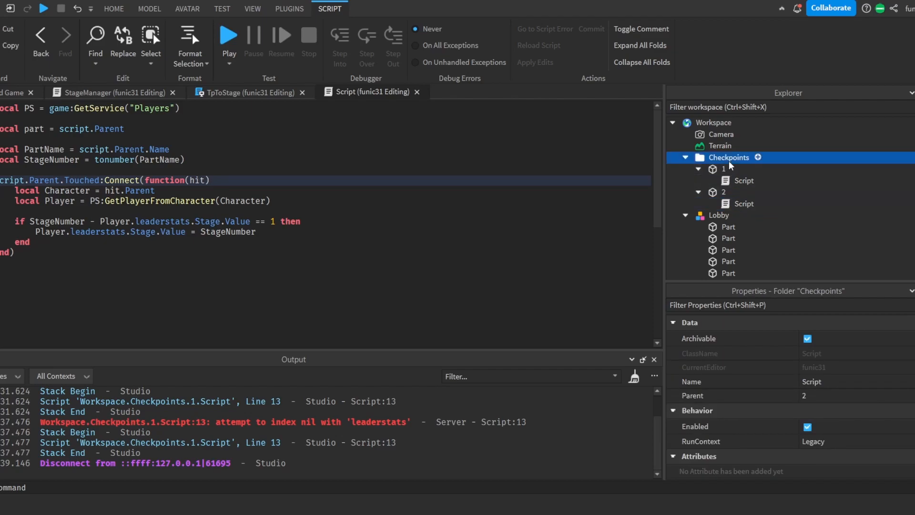
pyautogui.doubleClick(734, 180)
pyautogui.click(14, 92)
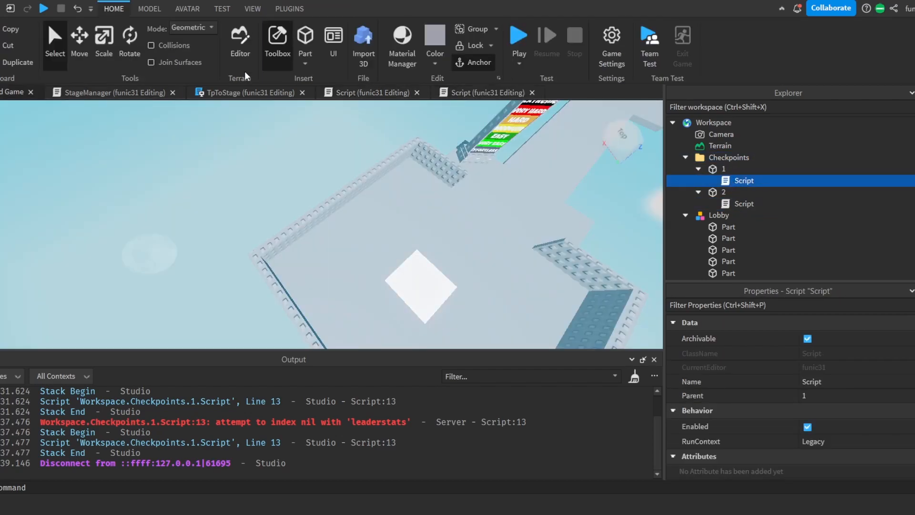
pyautogui.moveTo(414, 420); pyautogui.dragTo(79, 401)
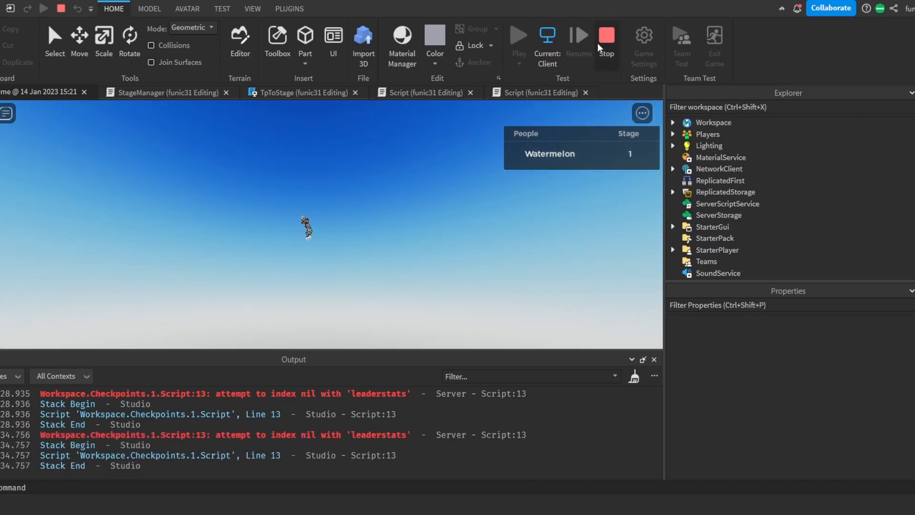
pyautogui.click(600, 55)
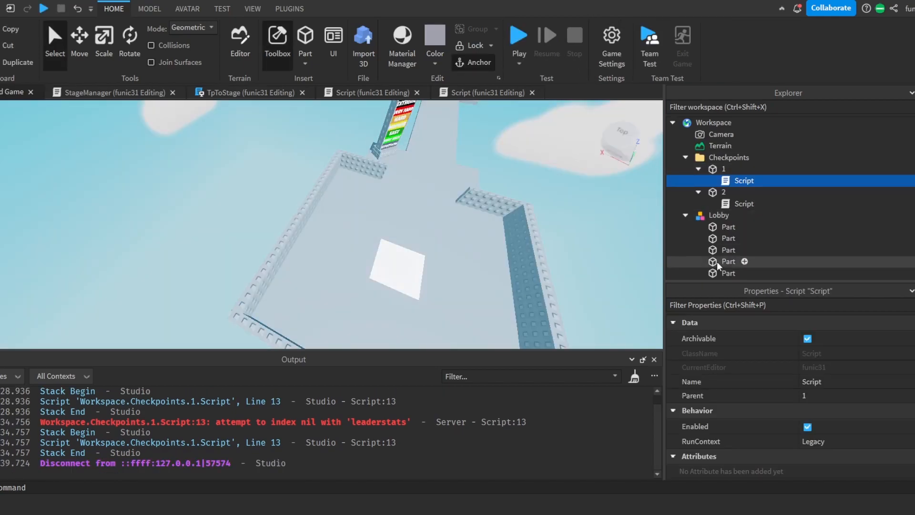
# - Insert a new Script into ServerScriptService and name it StageStorage
pyautogui.scroll(-4, 743, 184)
pyautogui.scroll(3, 743, 186)
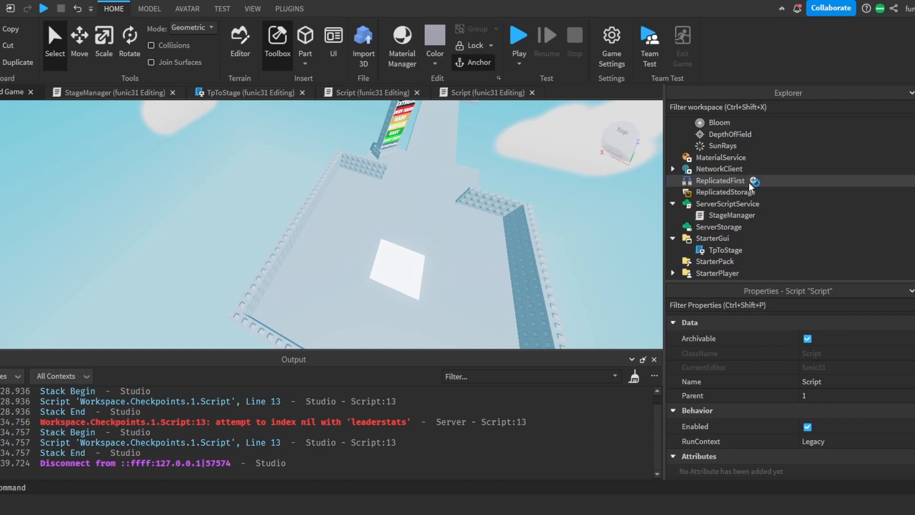
pyautogui.scroll(-2, 746, 200)
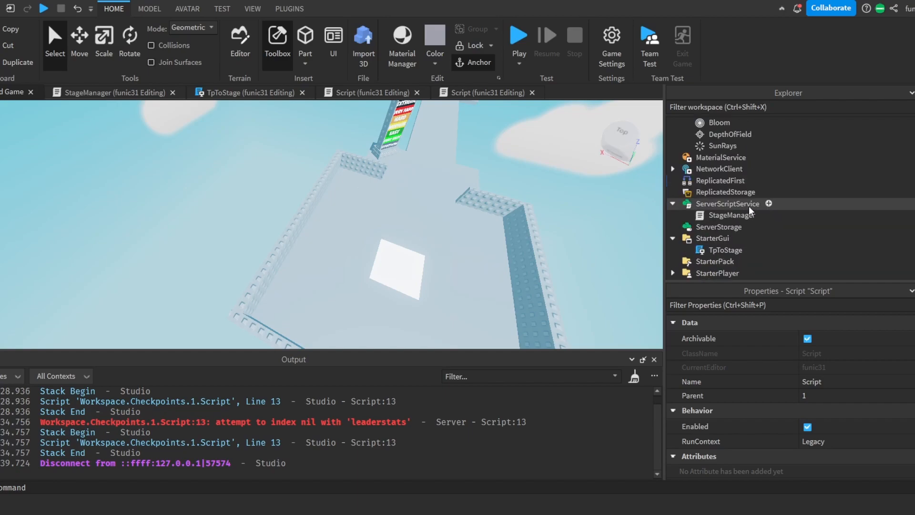
pyautogui.click(768, 203)
pyautogui.click(717, 256)
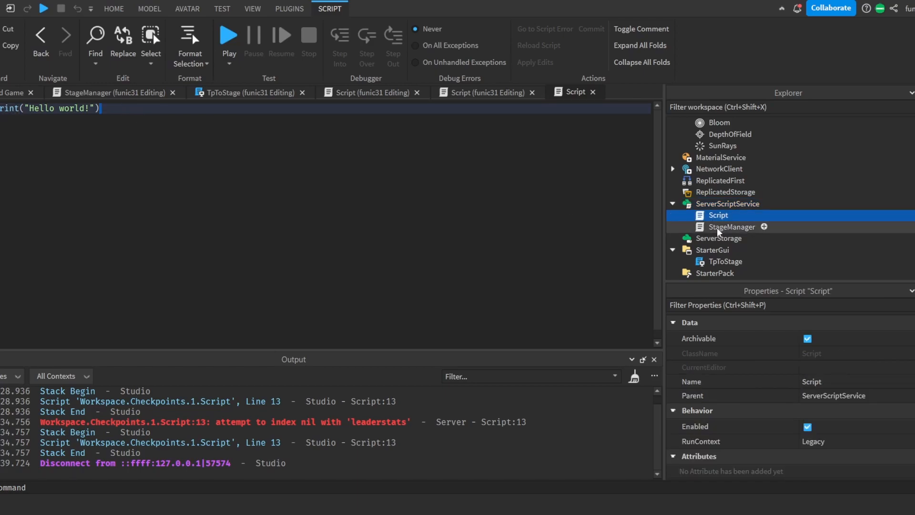
pyautogui.write('StageStorage')
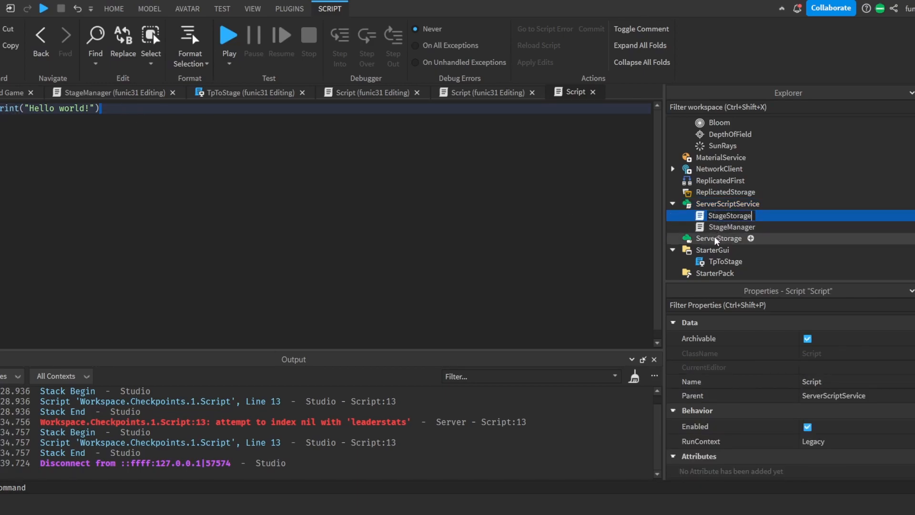
pyautogui.press('Return')
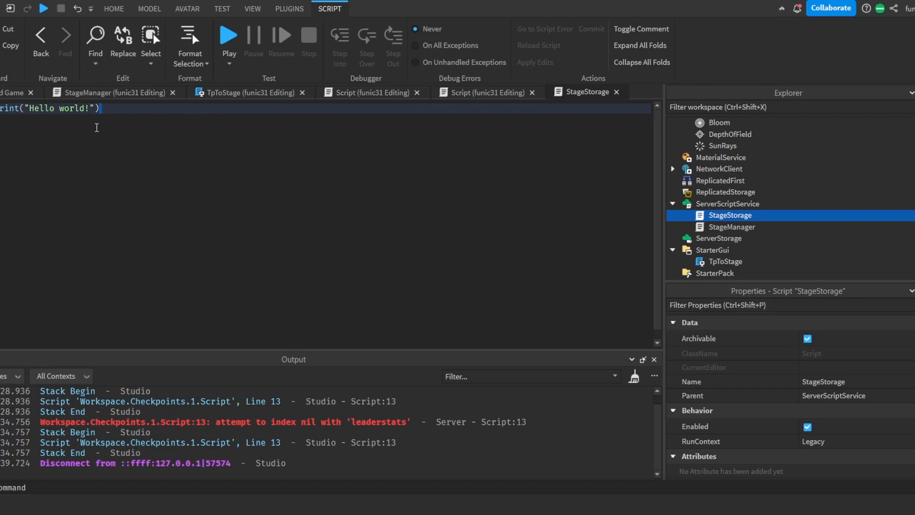
# - Replace StageStorage's default code with a game.Players.PlayerAdded:Connect(function(player)) handler
pyautogui.hotkey('ctrl', 'a')
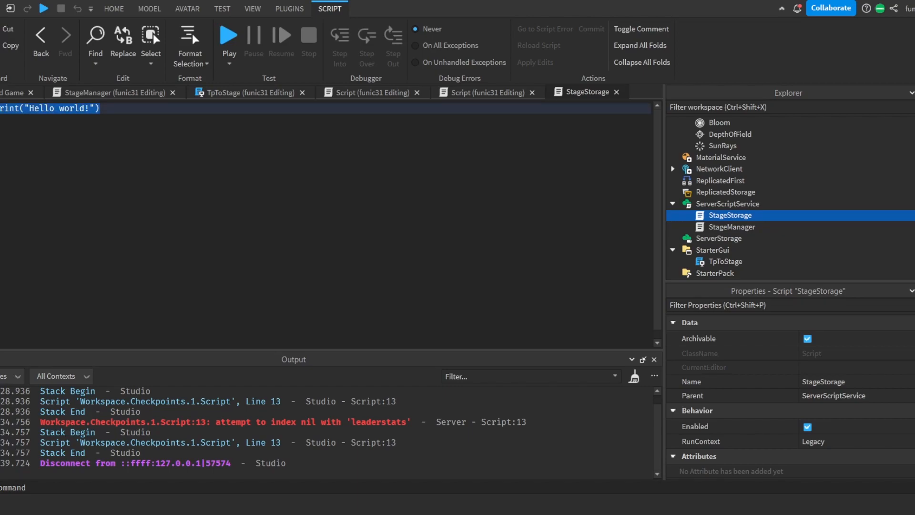
pyautogui.write('game.players.playerAdded:Connect(function')
pyautogui.write('(pl')
pyautogui.write('ayer')
pyautogui.press('Return')
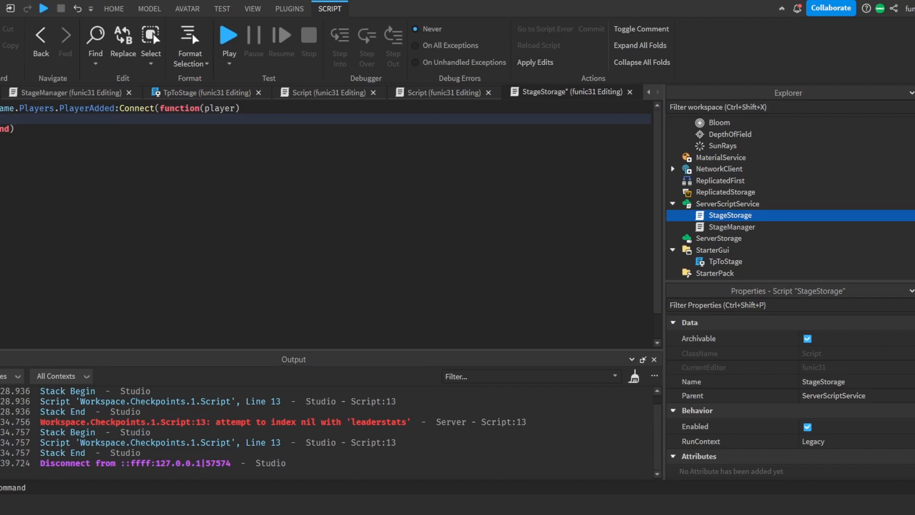
# - Write local Stage = Instance.new("IntValue") inside the PlayerAdded function
pyautogui.write('k')
pyautogui.write('ocal Stage = ')
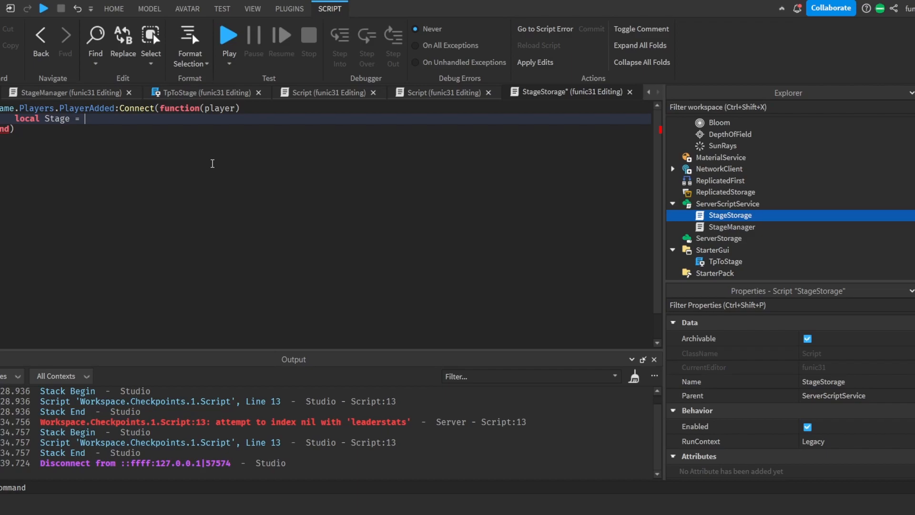
pyautogui.write('Instance.new(print(')
pyautogui.press('BackSpace')
pyautogui.press('BackSpace')
pyautogui.press('BackSpace')
pyautogui.press('BackSpace')
pyautogui.press('BackSpace')
pyautogui.press('BackSpace')
pyautogui.write('in')
pyautogui.press('BackSpace')
pyautogui.press('BackSpace')
pyautogui.write('Int')
pyautogui.press('BackSpace')
pyautogui.press('BackSpace')
pyautogui.press('BackSpace')
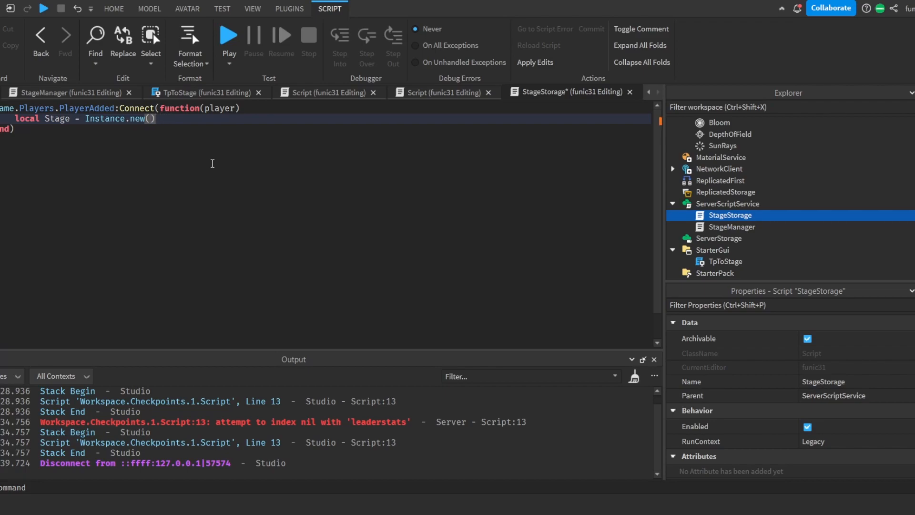
pyautogui.write('"IntValue")')
# - Add the line Stage.Parent = player below the Stage variable
pyautogui.press('Return')
pyautogui.write('st')
pyautogui.press('Tab')
pyautogui.write(':p')
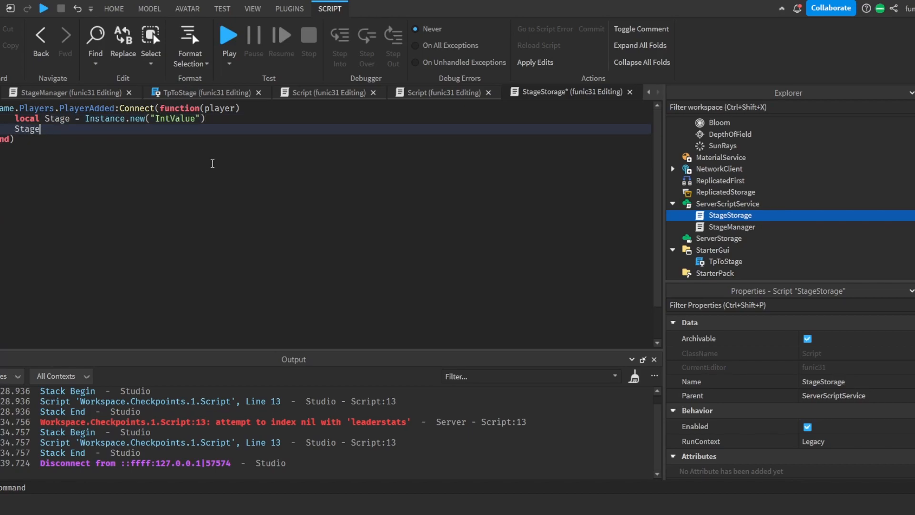
pyautogui.press('Tab')
pyautogui.write('= pola')
pyautogui.write('layer')
pyautogui.press('Return')
# - Add the lines Stage.Name = "Stage" and Stage.Value = player.leaderstats.Stage.Value below the Parent line
pyautogui.write('S')
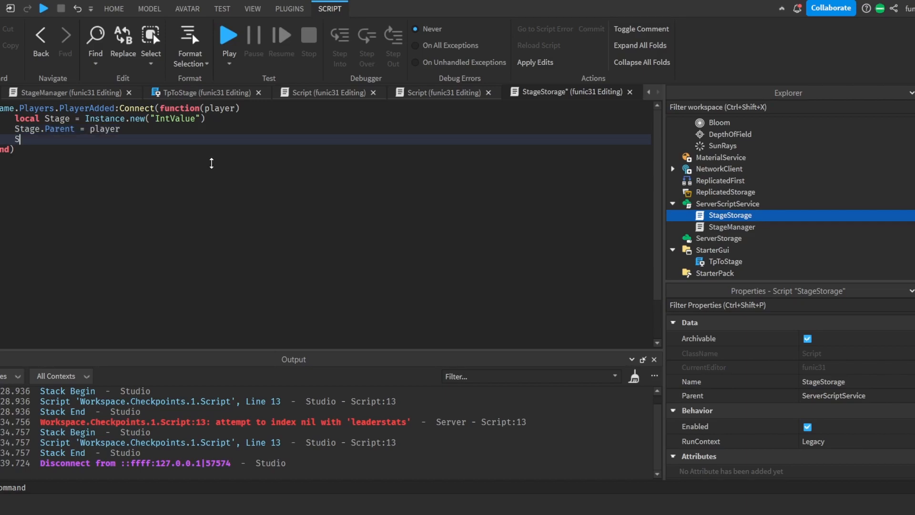
pyautogui.write('tage.Name = "Stage"+')
pyautogui.press('Return')
pyautogui.write('stage.Value =')
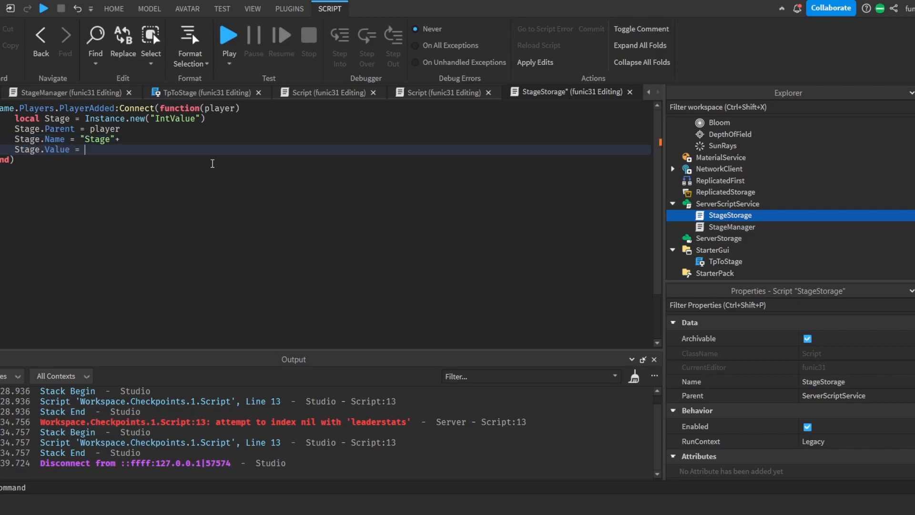
pyautogui.click(182, 135)
pyautogui.press('BackSpace')
pyautogui.click(117, 153)
pyautogui.write('player.le')
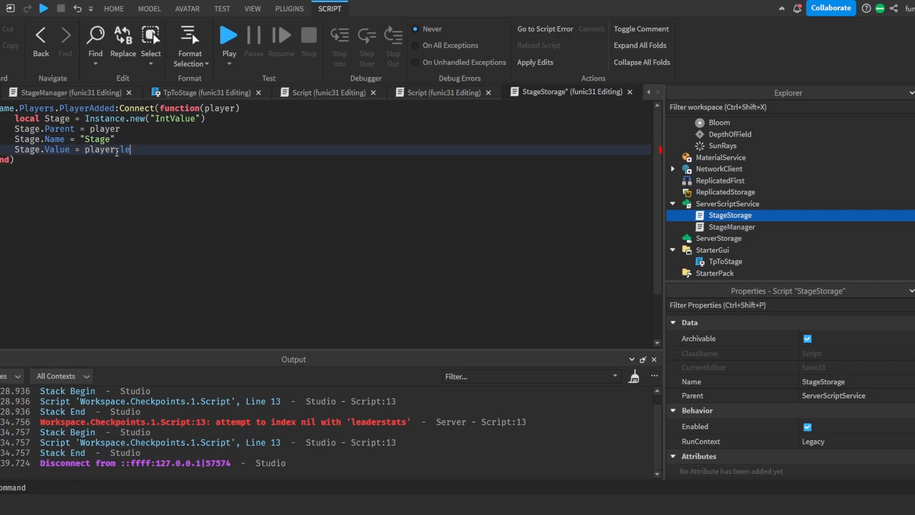
pyautogui.write('aderstats.Value')
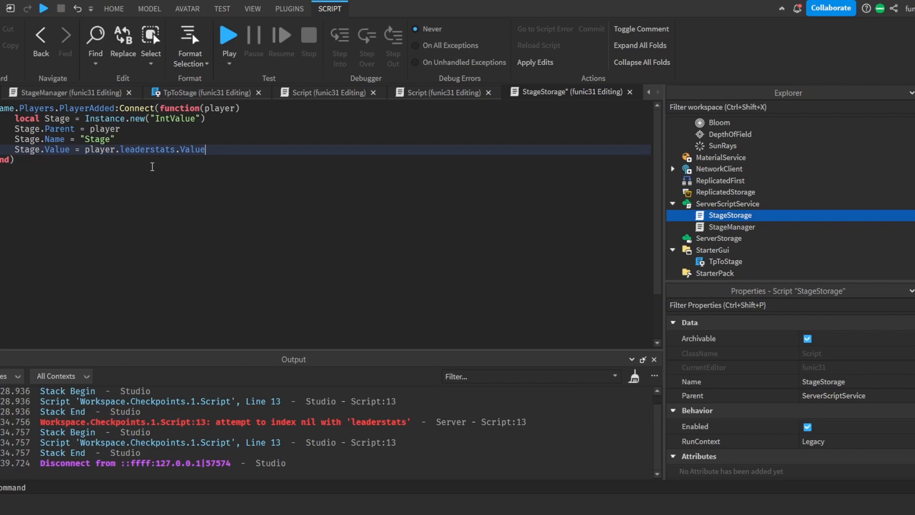
pyautogui.doubleClick(191, 151)
pyautogui.write('Stage.Value')
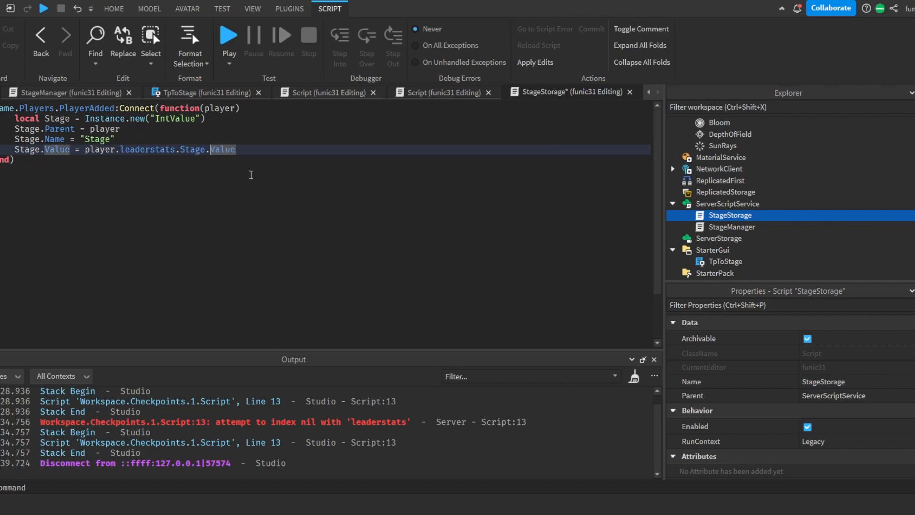
# - Change the Stage.Name assignment from the quoted text to player.Name
pyautogui.click(131, 141)
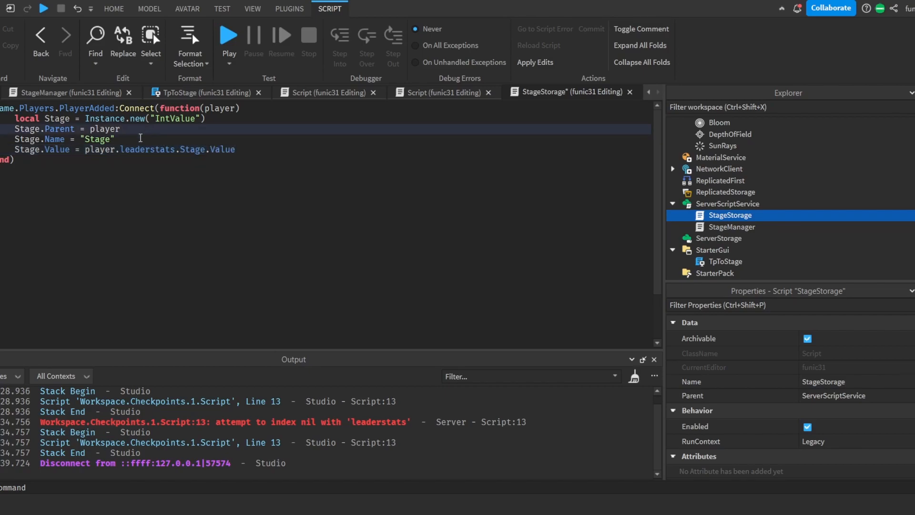
pyautogui.doubleClick(101, 139)
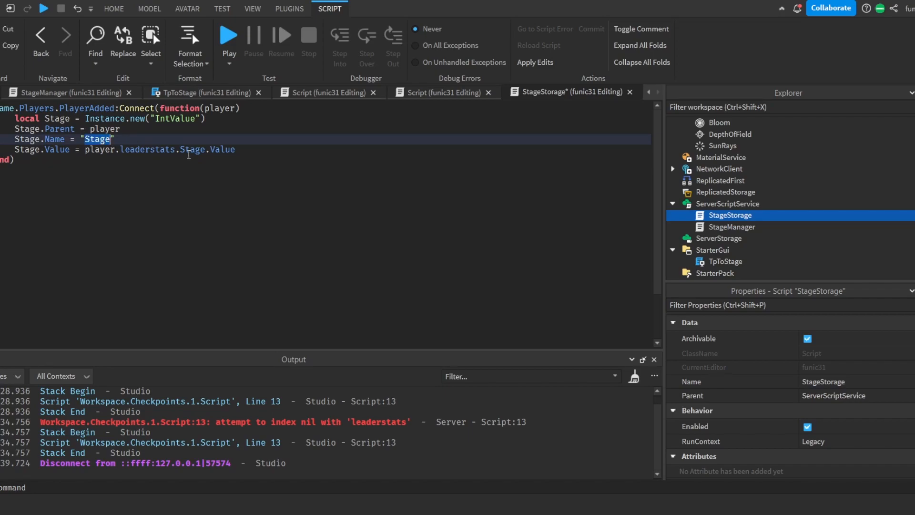
pyautogui.write('funic')
pyautogui.press('BackSpace')
pyautogui.press('BackSpace')
pyautogui.press('BackSpace')
pyautogui.press('BackSpace')
pyautogui.press('BackSpace')
pyautogui.write('pla')
pyautogui.write('Name')
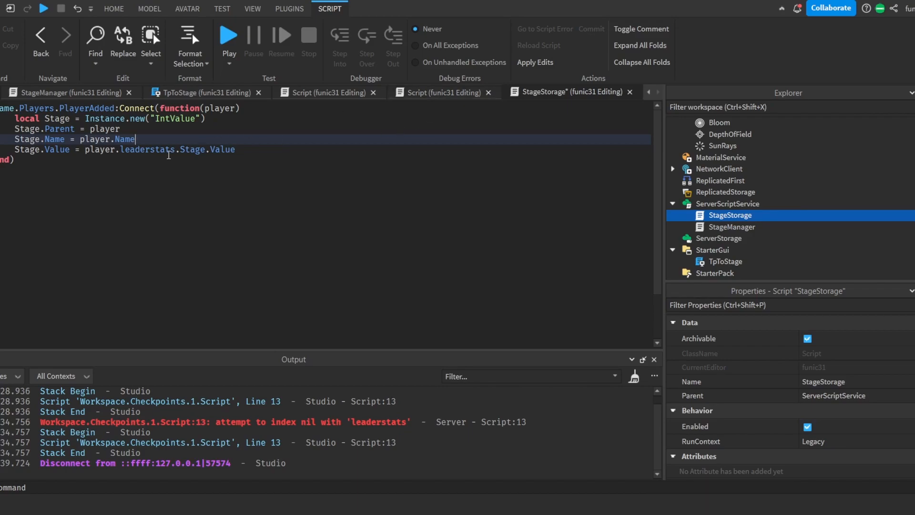
# - Replace the Stage.Parent line in the StageStorage script with Stage.Parent = game.ReplicatedStorage
pyautogui.moveTo(142, 131); pyautogui.dragTo(38, 134)
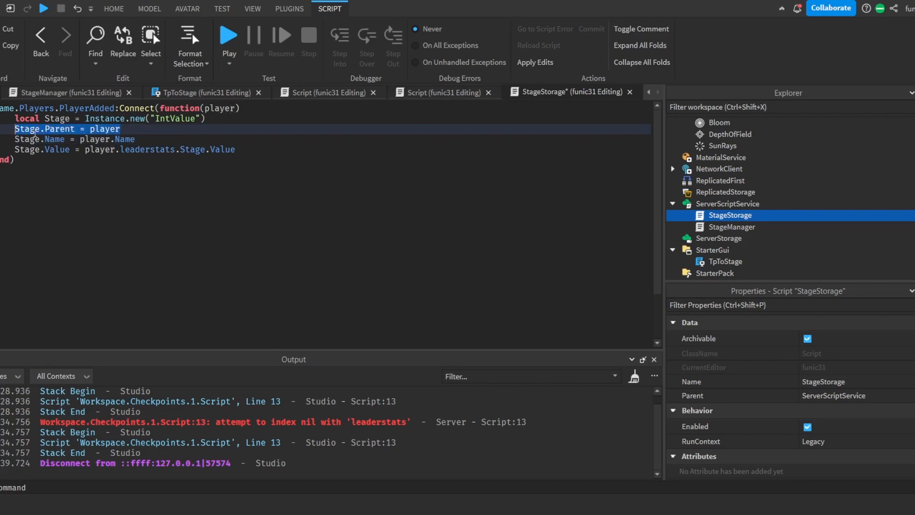
pyautogui.press('BackSpace')
pyautogui.write('.p')
pyautogui.press('Tab')
pyautogui.write('=g')
pyautogui.press('BackSpace')
pyautogui.write('ga')
pyautogui.press('BackSpace')
pyautogui.press('BackSpace')
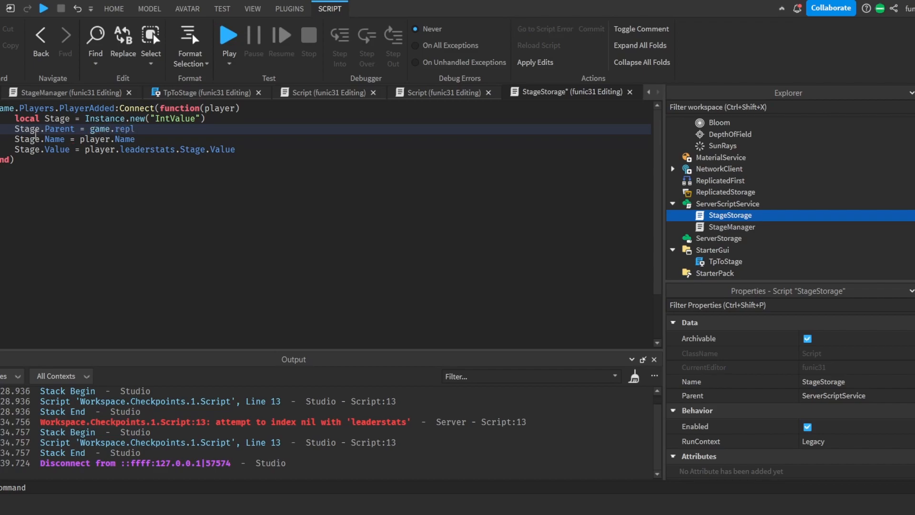
pyautogui.press('Down')
pyautogui.press('Tab')
pyautogui.click(163, 128)
pyautogui.write('ic')
pyautogui.press('Tab')
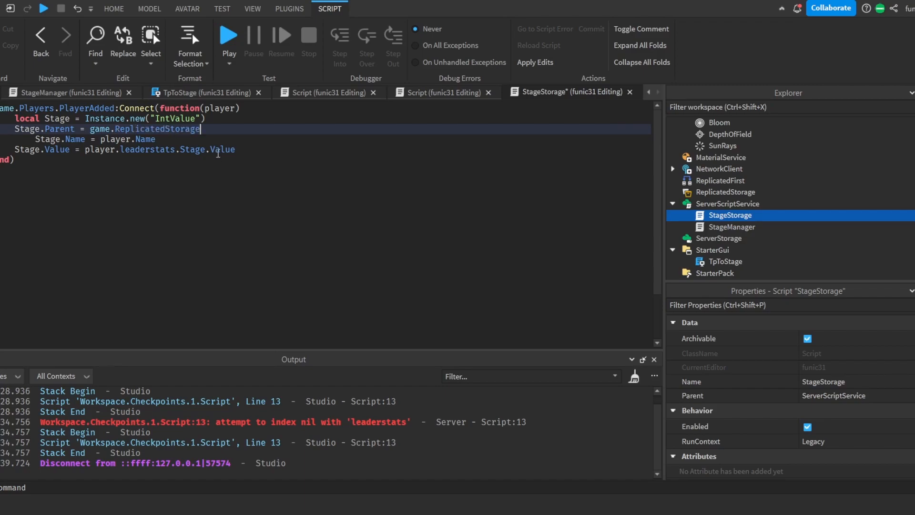
# - Playtest the game and inspect the player-named IntValue inside ReplicatedStorage while moving the character towards the next checkpoint
pyautogui.click(229, 38)
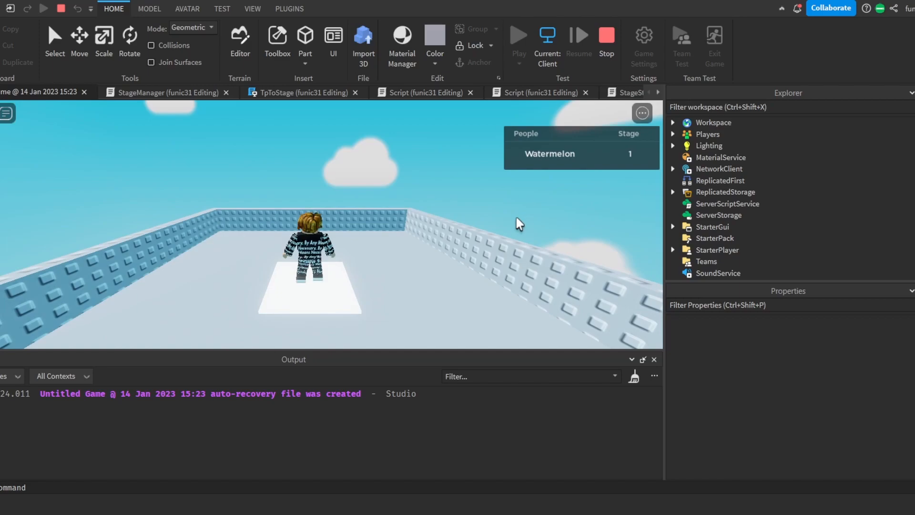
pyautogui.click(673, 192)
pyautogui.click(710, 215)
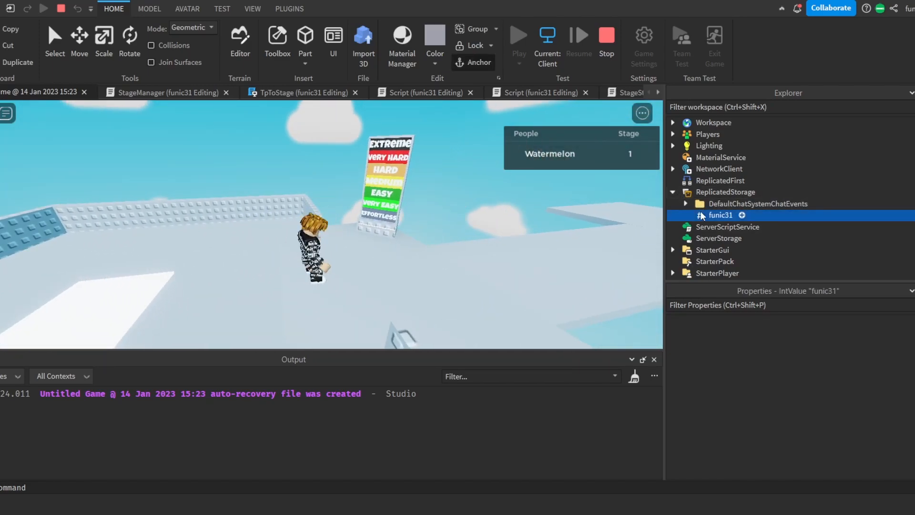
pyautogui.moveTo(525, 226); pyautogui.dragTo(526, 225, button='right')
pyautogui.press('w')
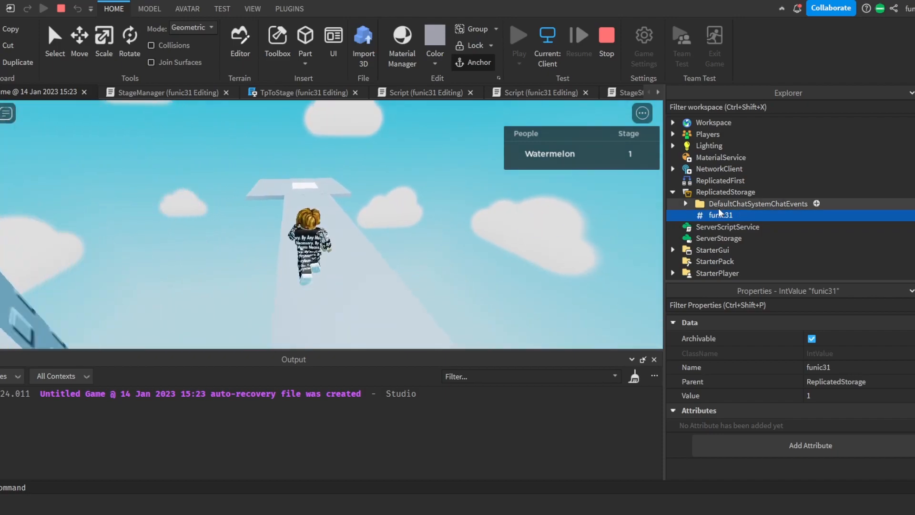
pyautogui.press('w')
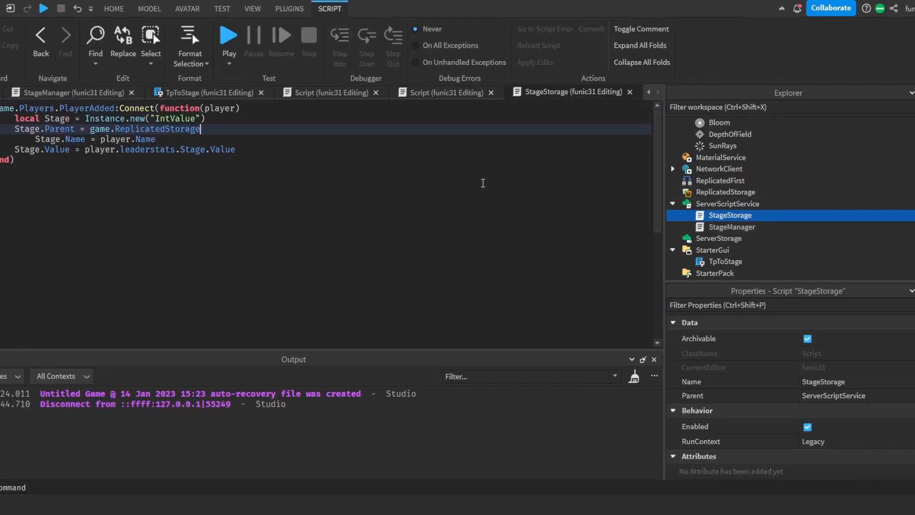
# - Wrap the Stage.Value = player.leaderstats.Stage.Value assignment in a while wait(1) do loop
pyautogui.click(245, 157)
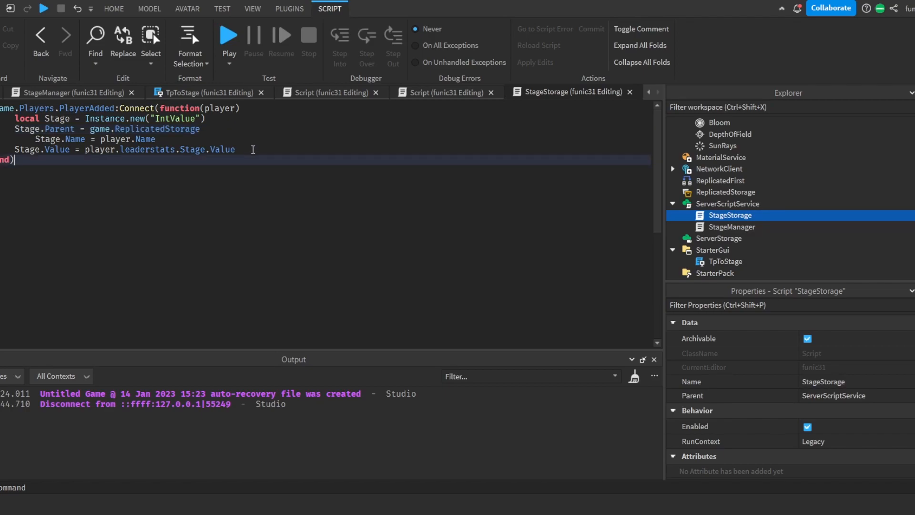
pyautogui.click(209, 140)
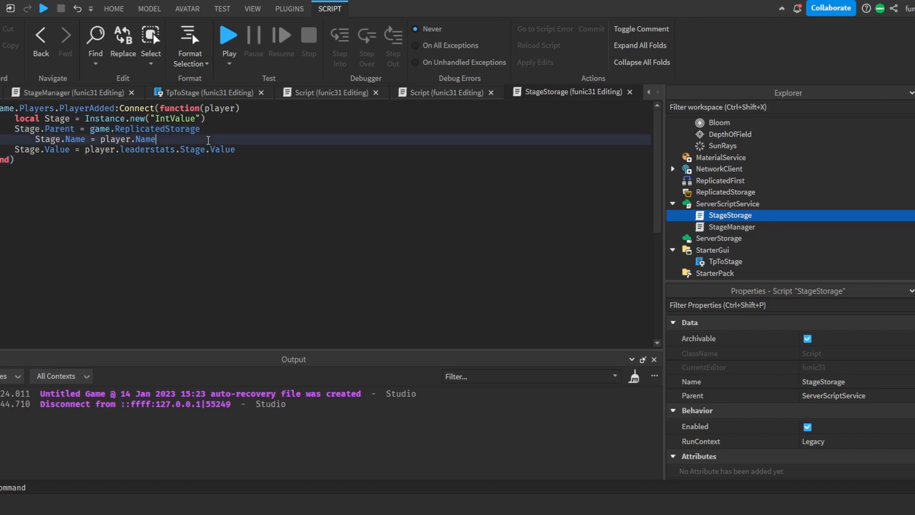
pyautogui.press('Return')
pyautogui.write('while wait(1) do')
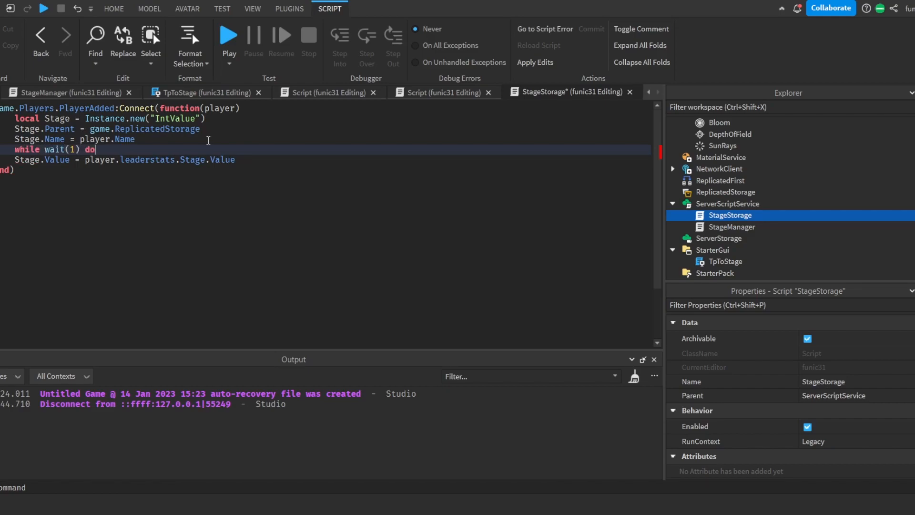
pyautogui.press('Return')
pyautogui.click(246, 179)
pyautogui.hotkey('shift', 'Home')
pyautogui.hotkey('ctrl', 'x')
pyautogui.click(42, 159)
pyautogui.hotkey('ctrl', 'v')
# - Run and stop repeated playtests to check the StageStorage loop and the script errors in the output
pyautogui.click(218, 47)
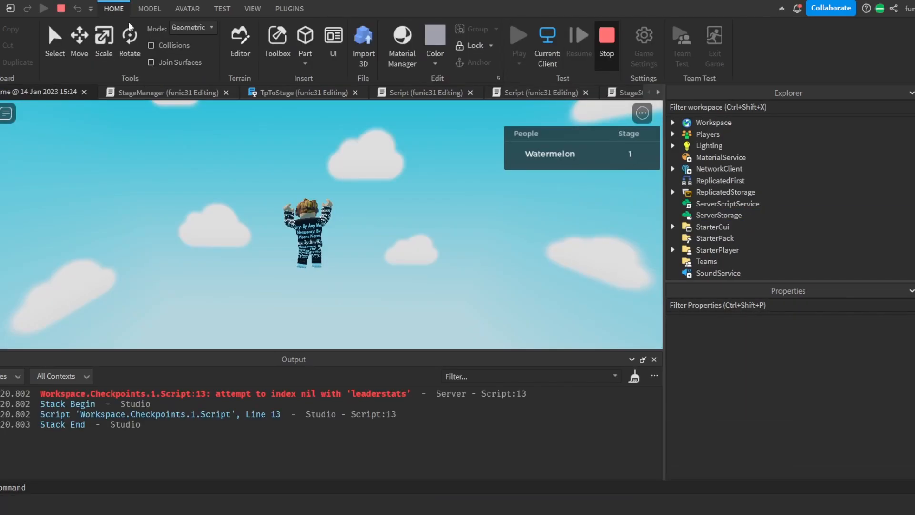
pyautogui.click(607, 35)
pyautogui.click(237, 37)
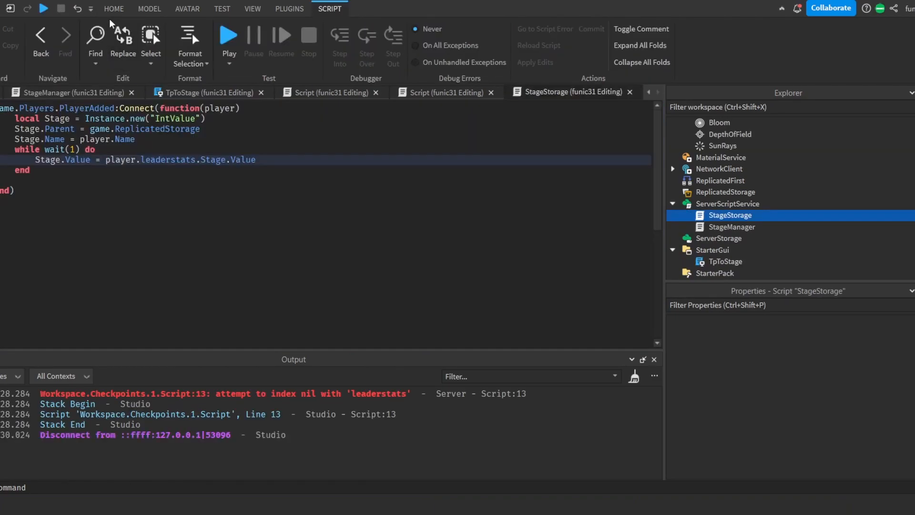
pyautogui.click(47, 7)
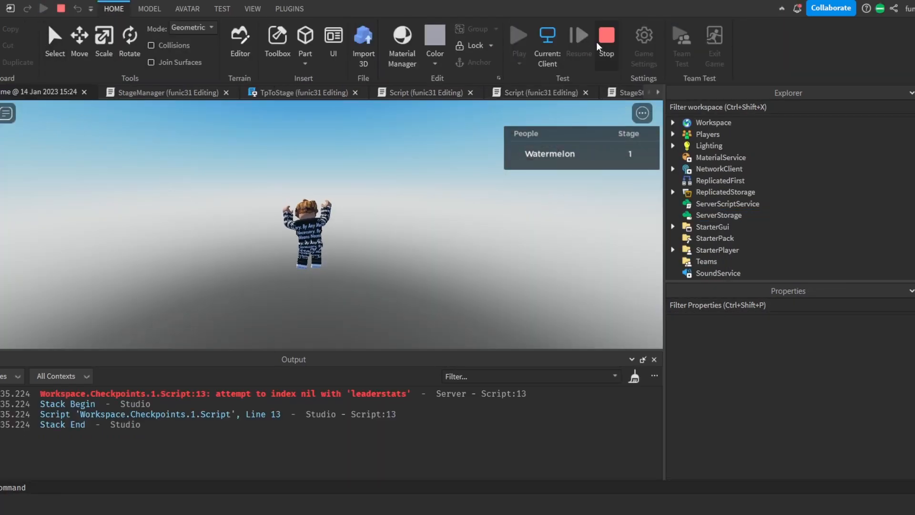
pyautogui.click(599, 61)
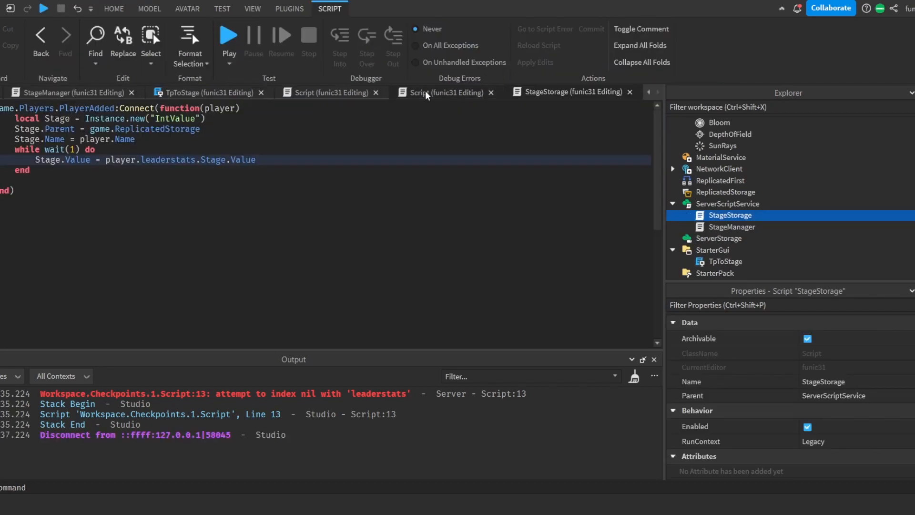
# - In the checkpoint script, add local Stage = game.ReplicatedStorage[Player.Name].Value and use Stage in the if condition
pyautogui.click(392, 98)
pyautogui.click(205, 92)
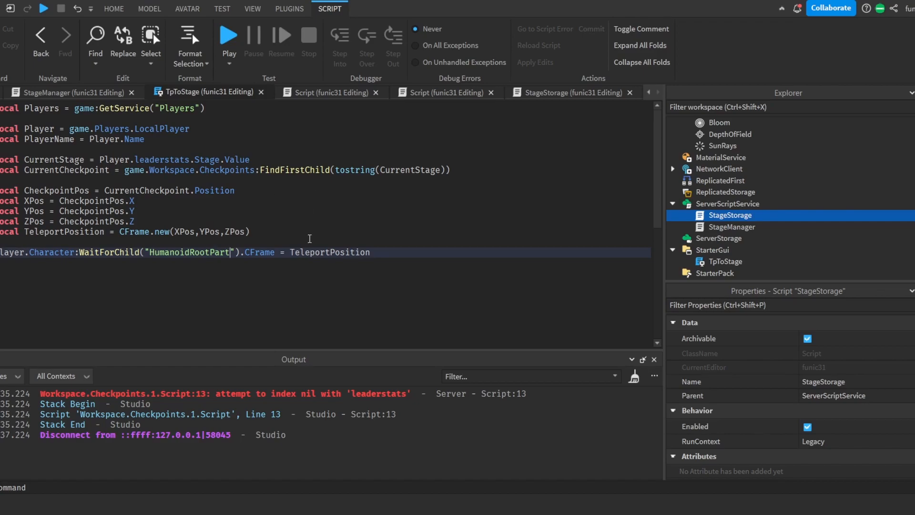
pyautogui.click(212, 152)
pyautogui.click(312, 160)
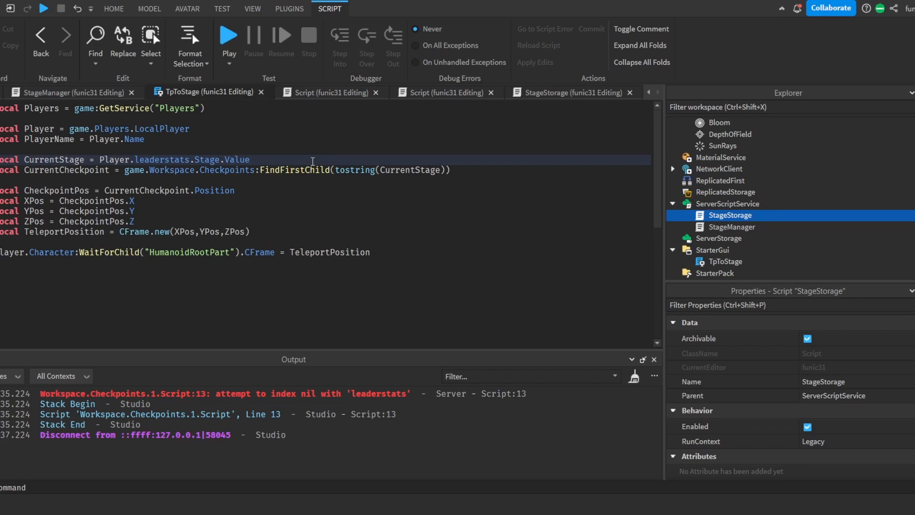
pyautogui.click(418, 94)
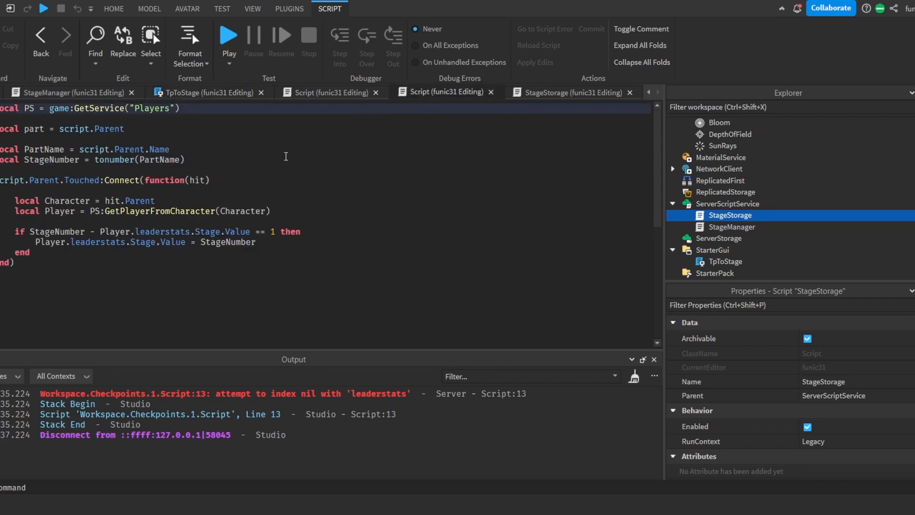
pyautogui.click(128, 230)
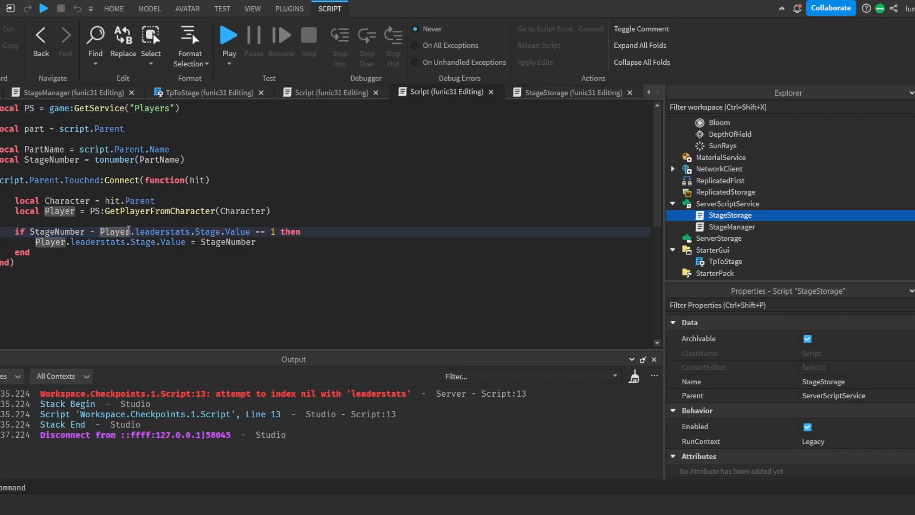
pyautogui.moveTo(100, 231); pyautogui.dragTo(251, 231)
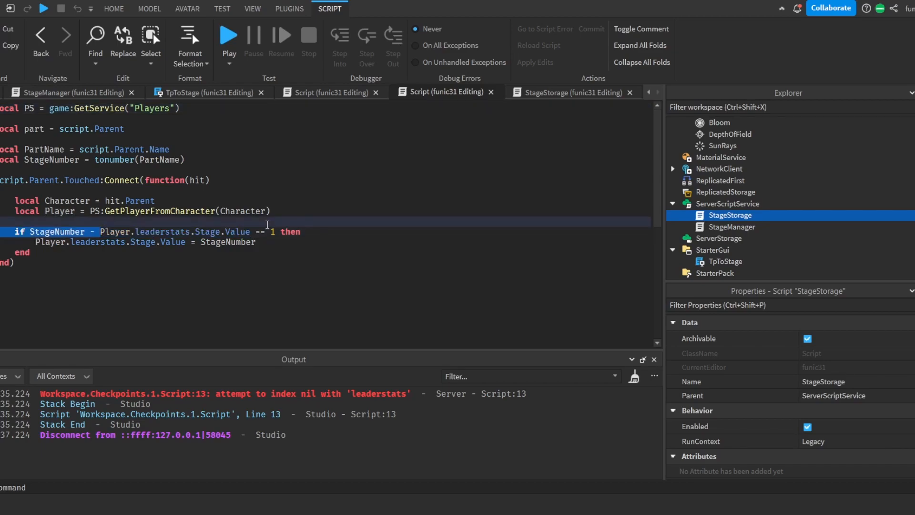
pyautogui.write('game.ReplicatedStorage.')
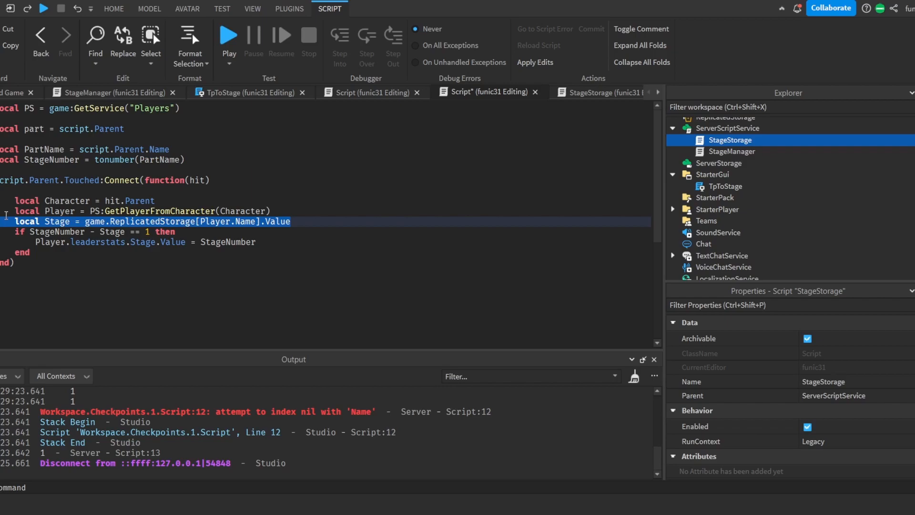
# - Add a game.Players.PlayerAdded:Connect(function(player) block below the StageNumber variable in the checkpoint script
pyautogui.click(179, 161)
pyautogui.click(171, 177)
pyautogui.click(115, 129)
pyautogui.click(217, 160)
pyautogui.press('Return')
pyautogui.press('Return')
pyautogui.write('script')
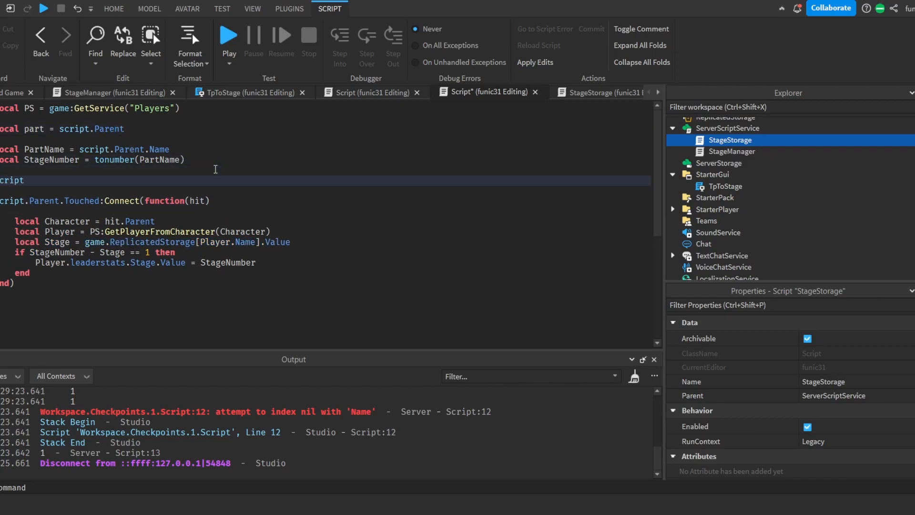
pyautogui.press('BackSpace')
pyautogui.write('me.pl')
pyautogui.press('Tab')
pyautogui.write('.')
pyautogui.press('BackSpace')
pyautogui.write('pl')
pyautogui.press('Tab')
pyautogui.write(':Connect((')
pyautogui.press('BackSpace')
pyautogui.write('playe')
pyautogui.press('BackSpace')
pyautogui.press('BackSpace')
pyautogui.press('BackSpace')
pyautogui.press('BackSpace')
pyautogui.press('Tab')
pyautogui.write('(player')
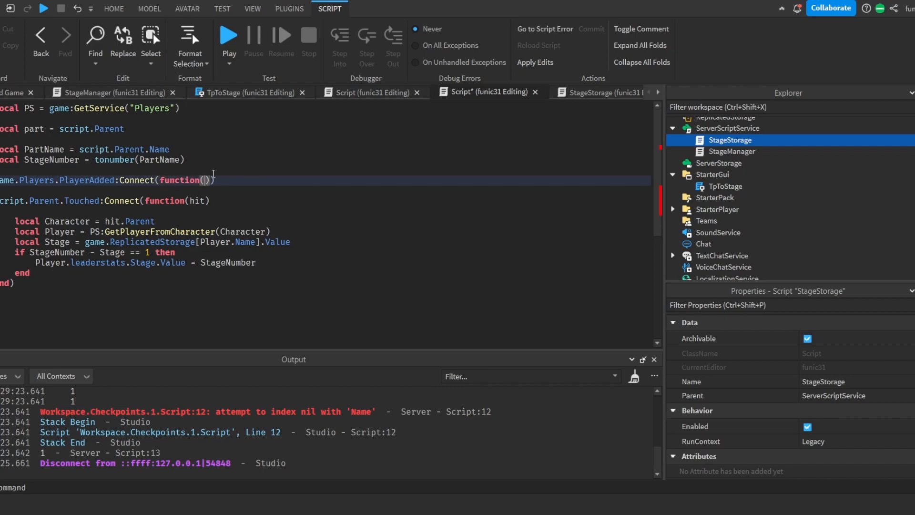
pyautogui.press('Return')
# - Move the whole script.Parent.Touched handler inside the PlayerAdded function
pyautogui.moveTo(41, 307); pyautogui.dragTo(2, 236)
pyautogui.press('BackSpace')
pyautogui.hotkey('ctrl', 'z')
pyautogui.moveTo(47, 305); pyautogui.dragTo(1, 221)
pyautogui.press('BackSpace')
pyautogui.click(28, 193)
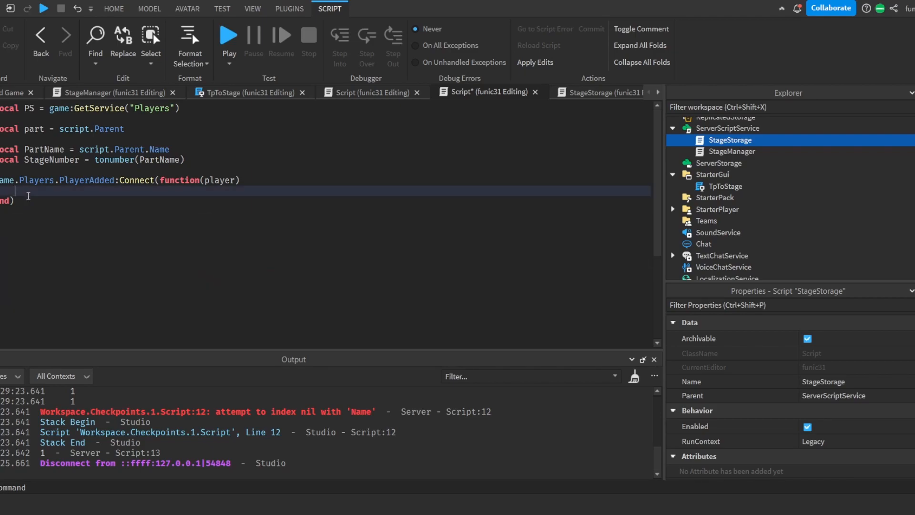
pyautogui.hotkey('ctrl', 'v')
# - Change Player.Name to player.Name in the local Stage line of the checkpoint script and run a short playtest
pyautogui.click(120, 242)
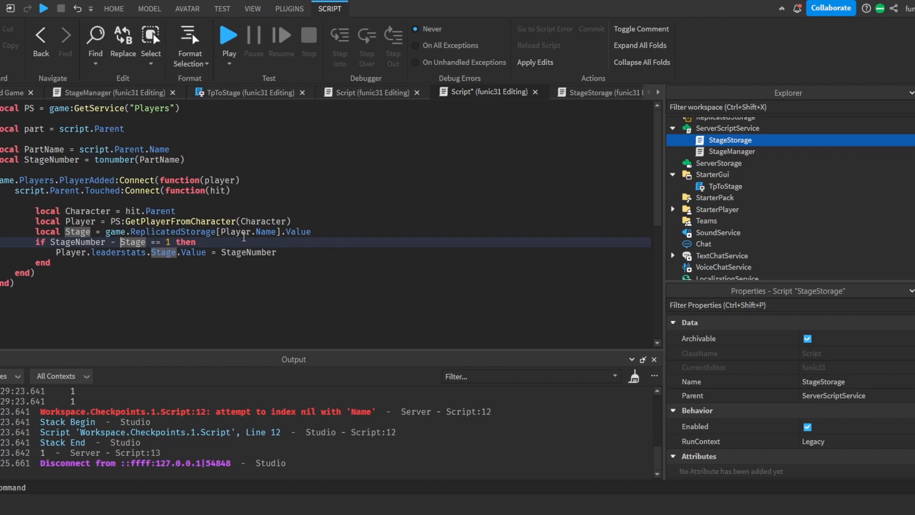
pyautogui.doubleClick(247, 233)
pyautogui.write('player')
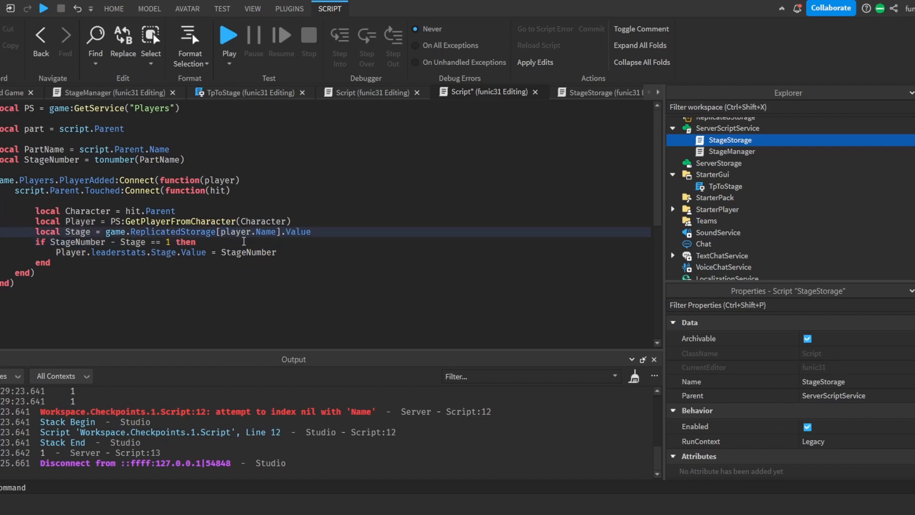
pyautogui.click(219, 252)
pyautogui.click(227, 32)
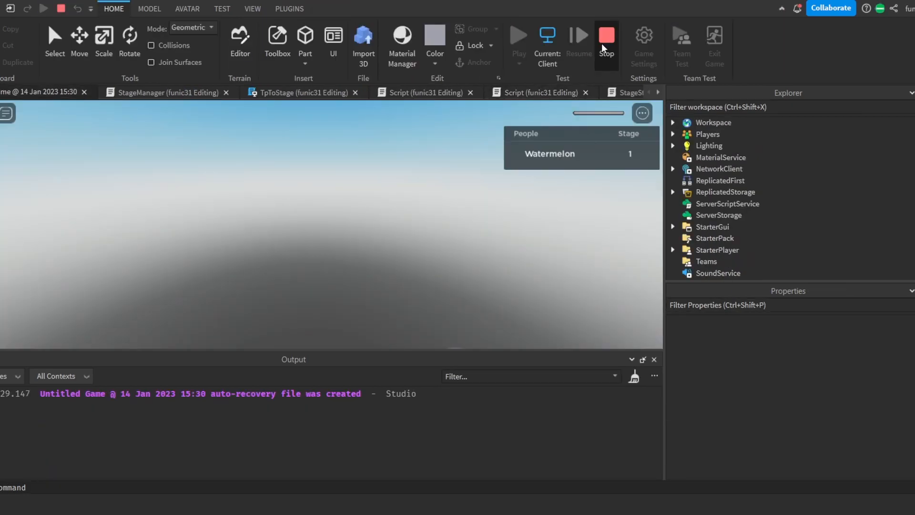
pyautogui.click(606, 47)
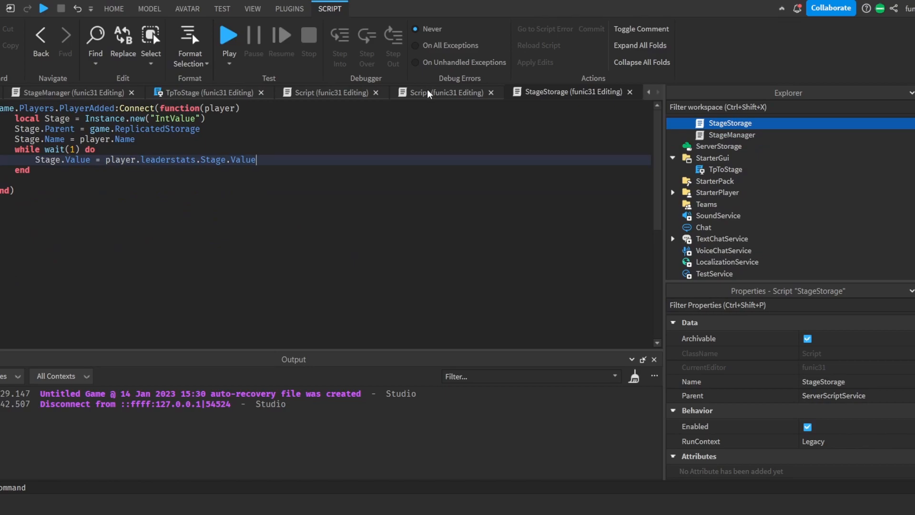
# - In the TpToStage script, raise the teleport height by changing YPos to YPos+10 in the TeleportPosition CFrame
pyautogui.scroll(2, 428, 94)
pyautogui.scroll(3, 385, 100)
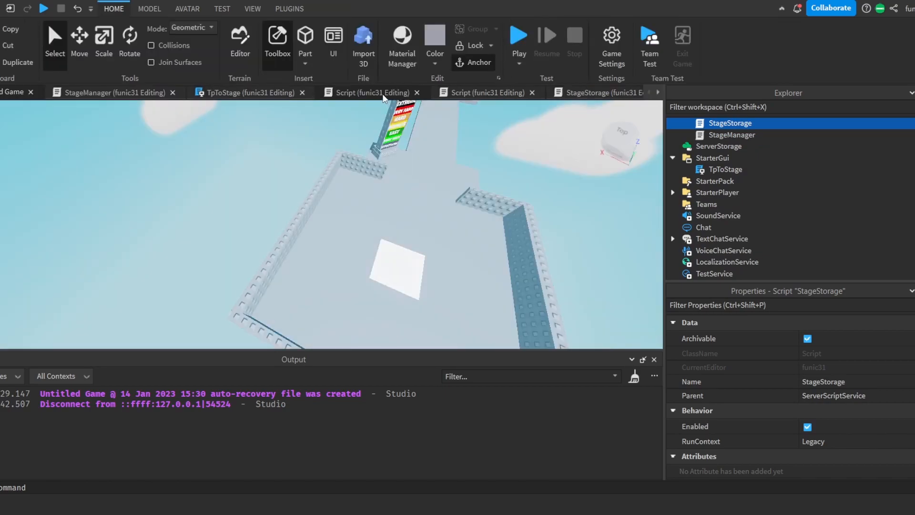
pyautogui.click(258, 94)
pyautogui.click(220, 232)
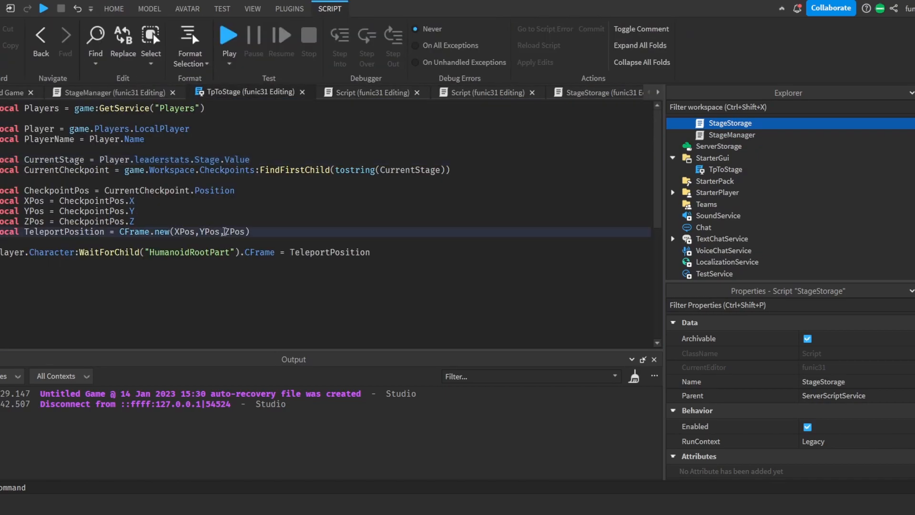
pyautogui.write('+3')
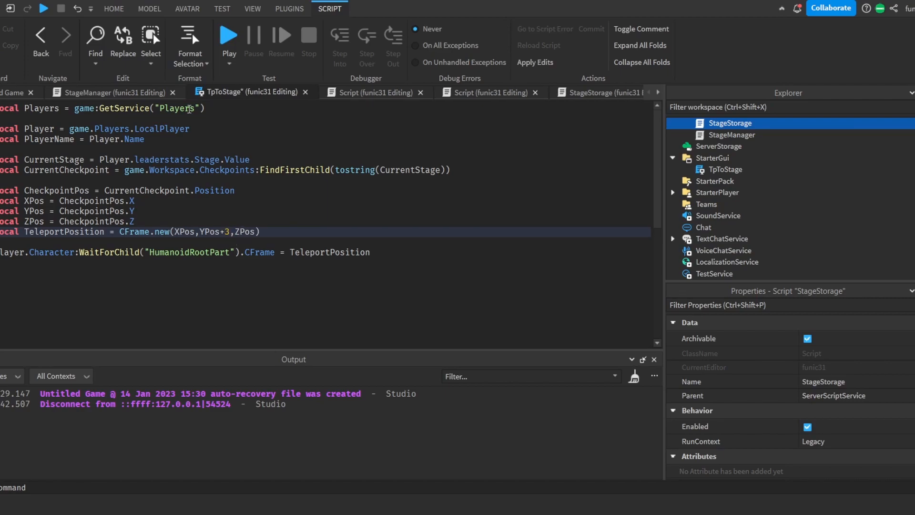
pyautogui.press('BackSpace')
pyautogui.write('5')
pyautogui.press('BackSpace')
pyautogui.write('10')
# - Playtest the obby by walking to checkpoint 2, resetting the character to check the respawn teleport, and stopping the test
pyautogui.click(231, 42)
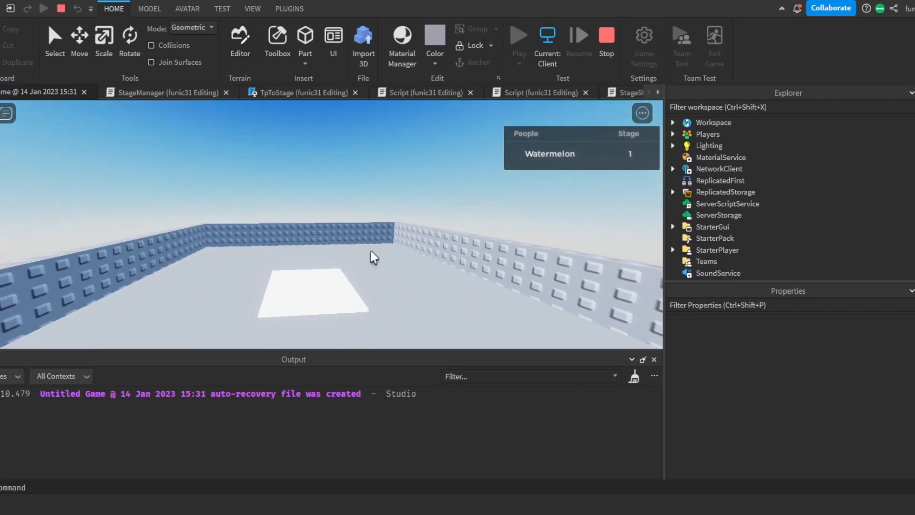
pyautogui.moveTo(370, 252); pyautogui.dragTo(370, 252, button='right')
pyautogui.moveTo(333, 218); pyautogui.dragTo(334, 214, button='right')
pyautogui.press('w')
pyautogui.press('d')
pyautogui.press('Escape')
pyautogui.press('r')
pyautogui.press('Return')
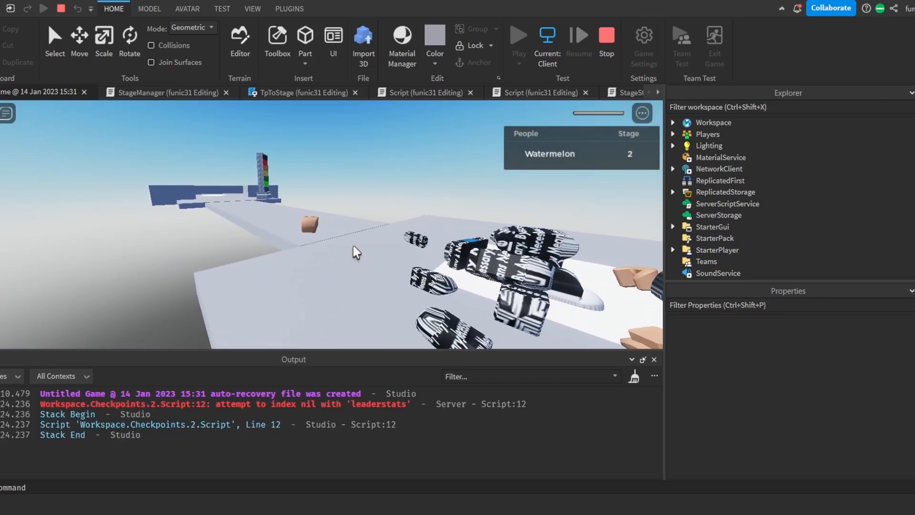
pyautogui.press('s')
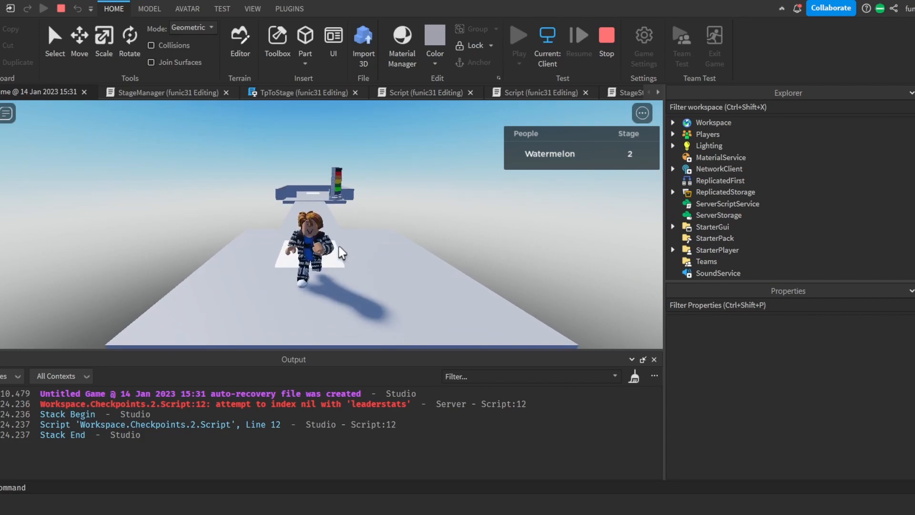
pyautogui.press('d')
pyautogui.click(612, 42)
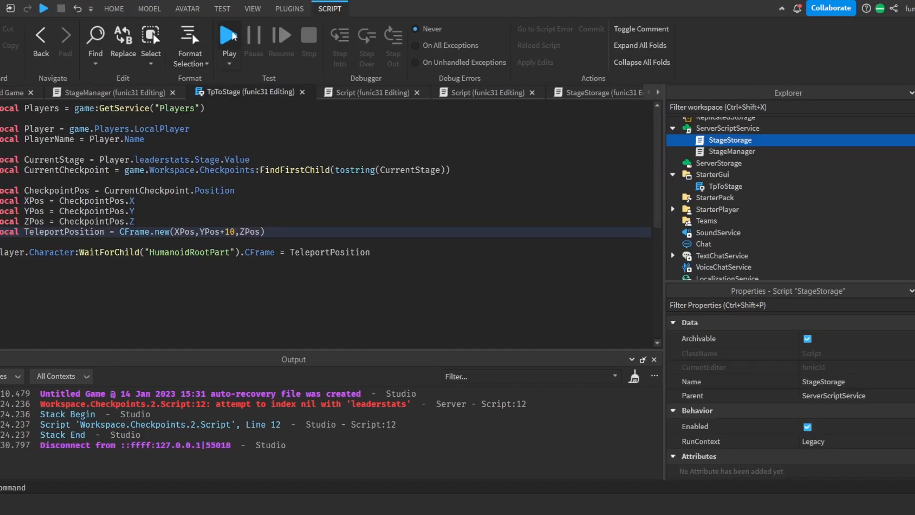
# - Start another playtest, walk to checkpoint 2, and fall off the platform to check the respawn teleport to the current stage
pyautogui.click(230, 32)
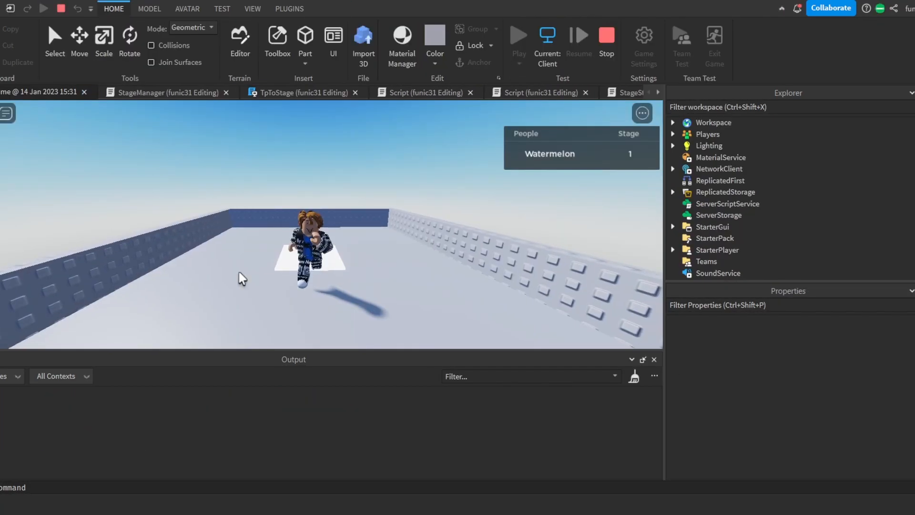
pyautogui.press('s')
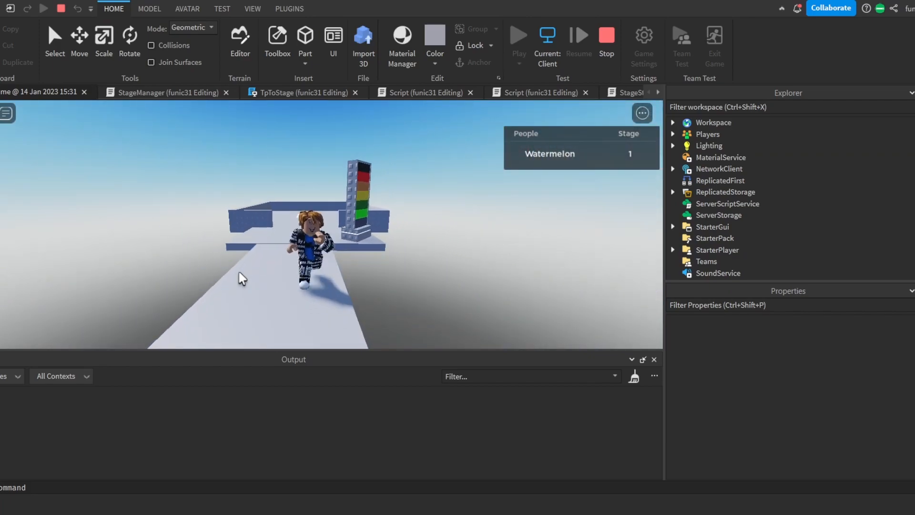
pyautogui.press('s')
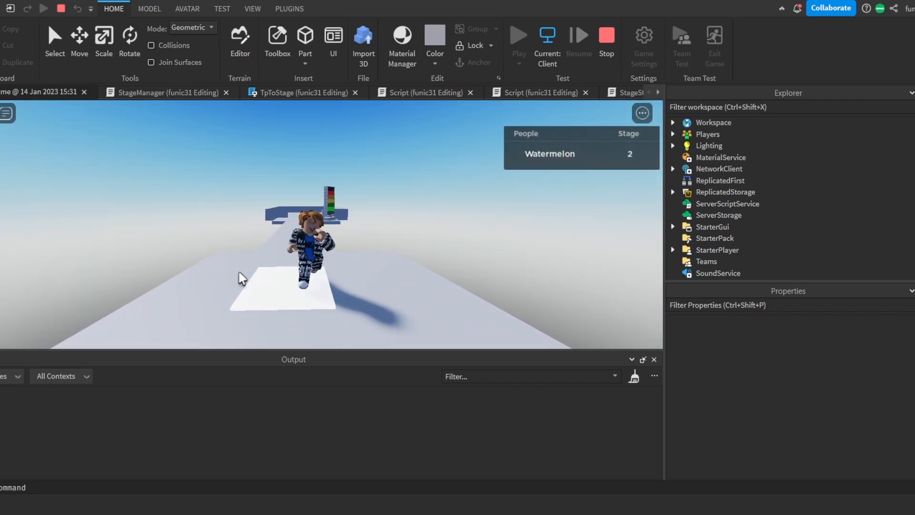
pyautogui.press('d')
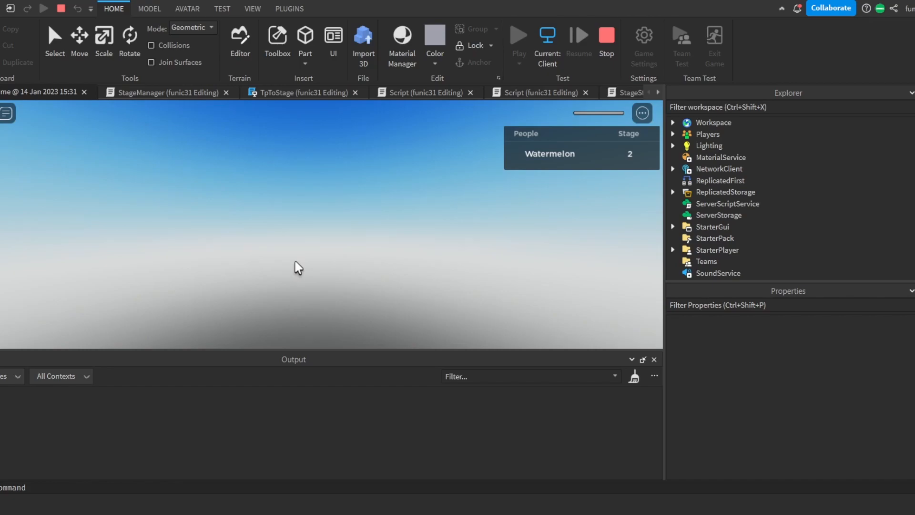
pyautogui.press('a')
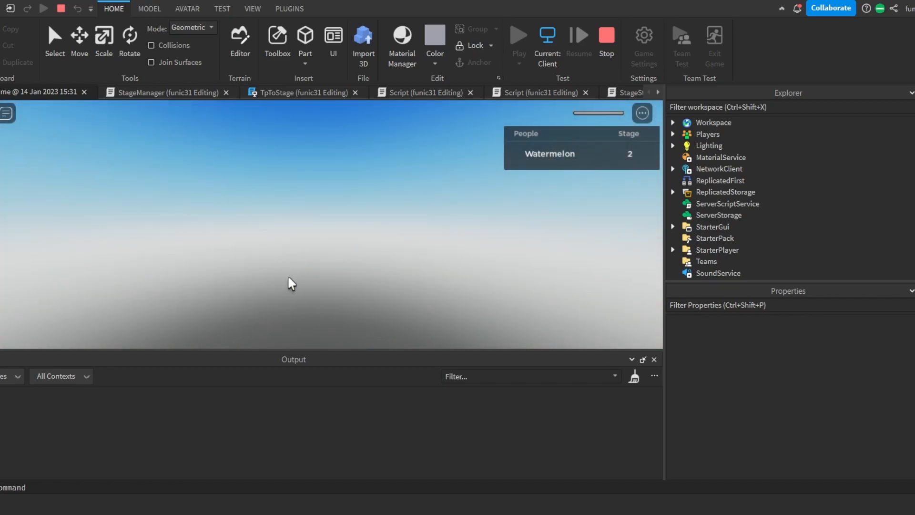
# - Walk the character along the path by the difficulty chart, inspect it up close, and end the playtest
pyautogui.press('w')
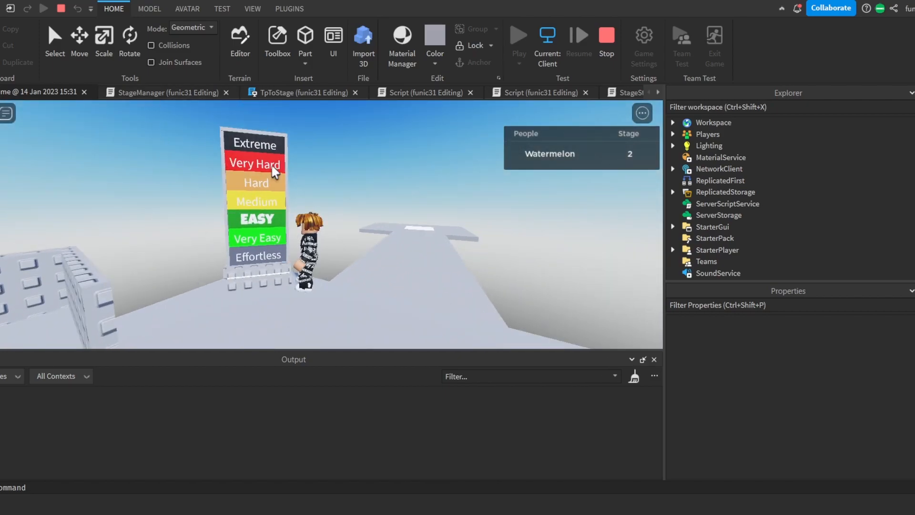
pyautogui.moveTo(296, 228); pyautogui.dragTo(369, 222, button='right')
pyautogui.press('w')
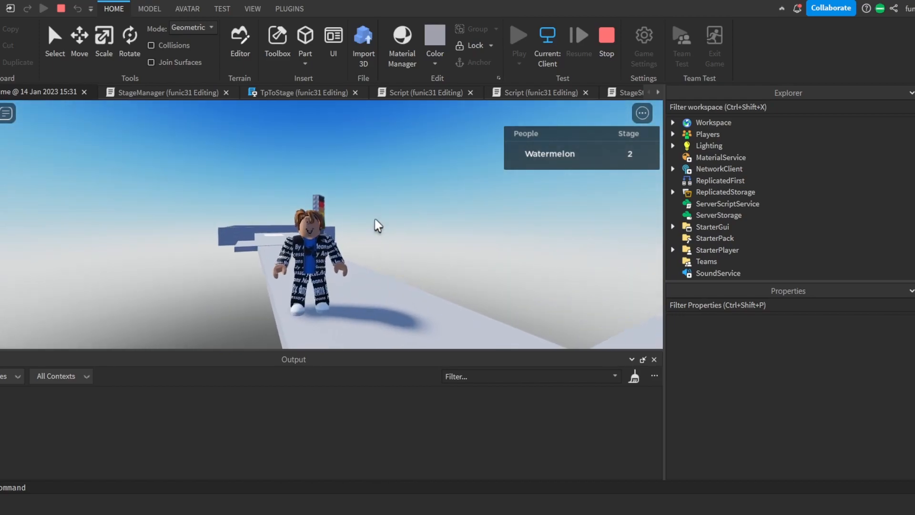
pyautogui.scroll(2, 374, 226)
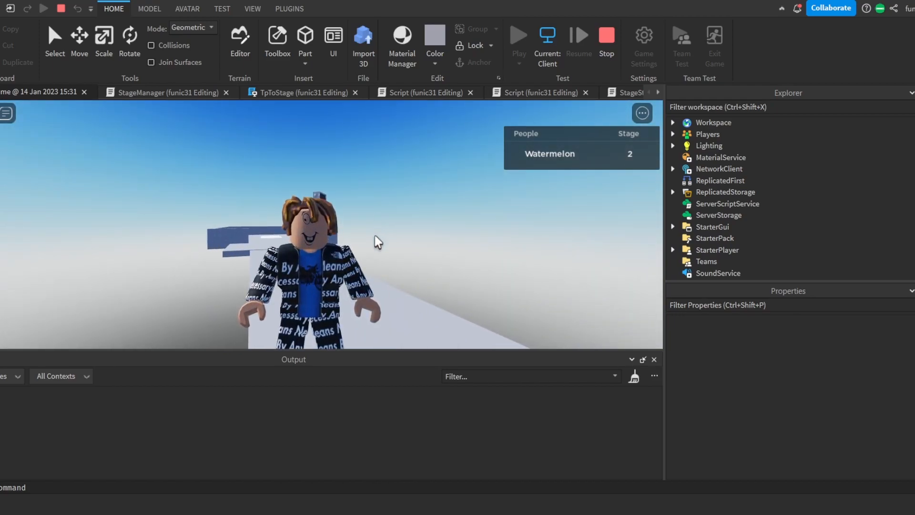
pyautogui.scroll(2, 470, 275)
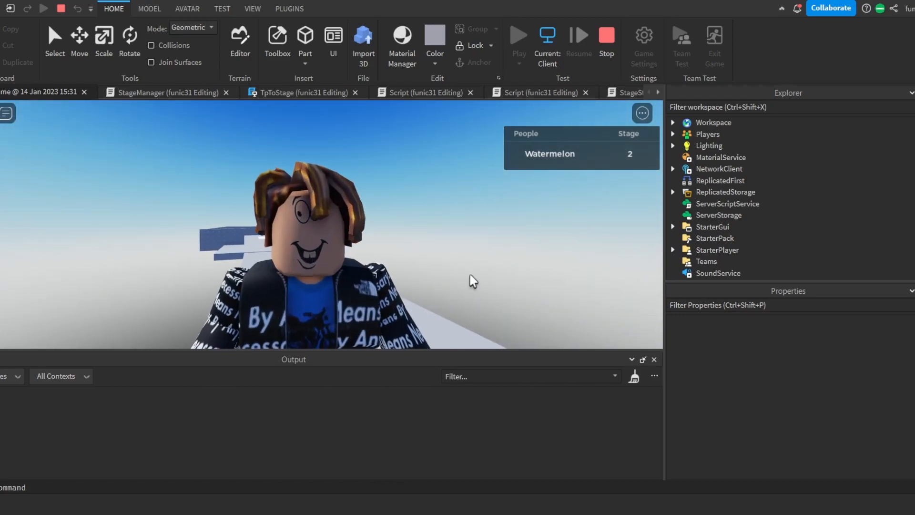
pyautogui.scroll(-2, 471, 275)
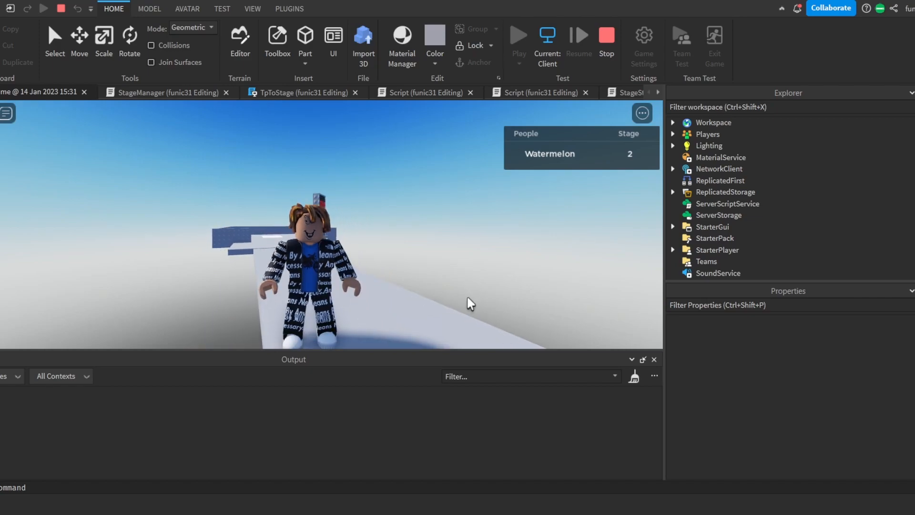
pyautogui.click(601, 38)
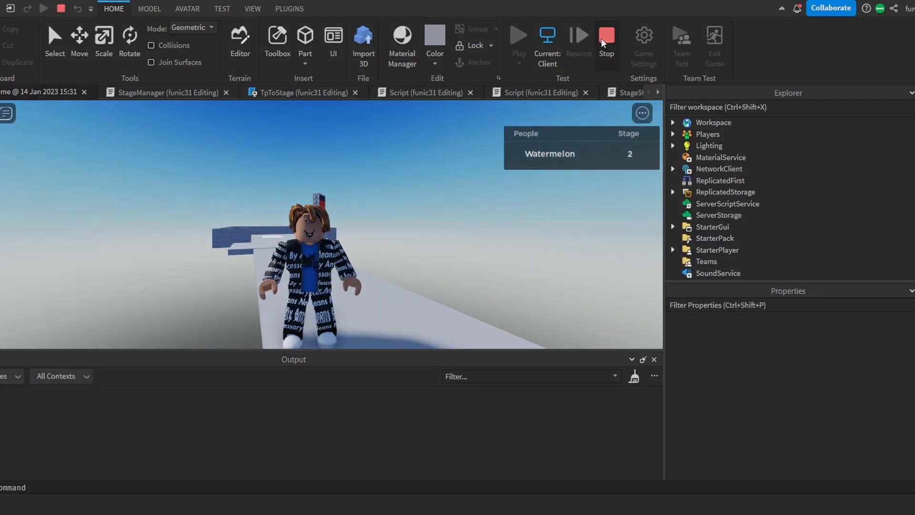